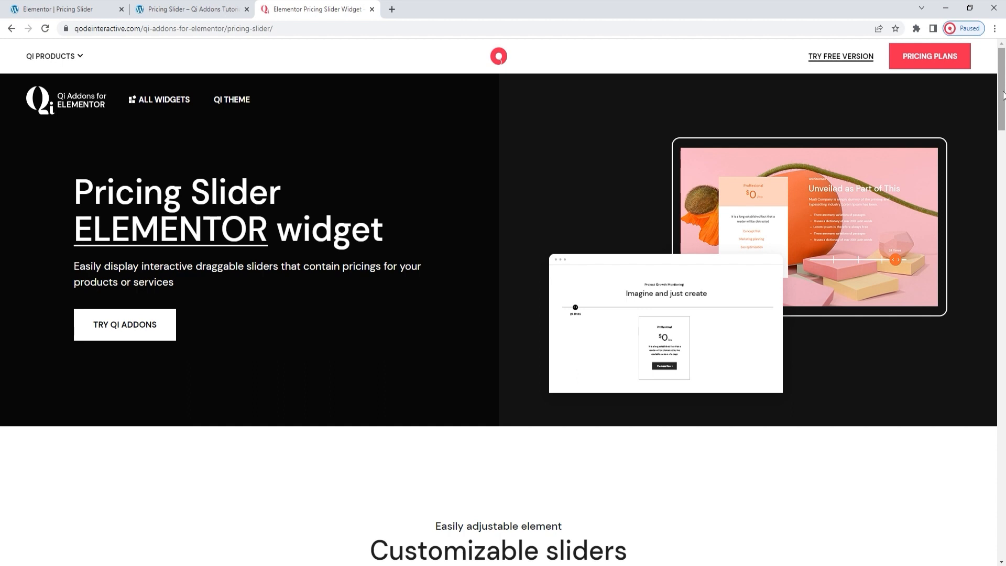
# Examine the Pricing Slider demo examples, moving the Customizable sliders handle to 45 units and the Pick your style handle to 24 units.
pyautogui.moveTo(1002, 96); pyautogui.dragTo(1003, 160)
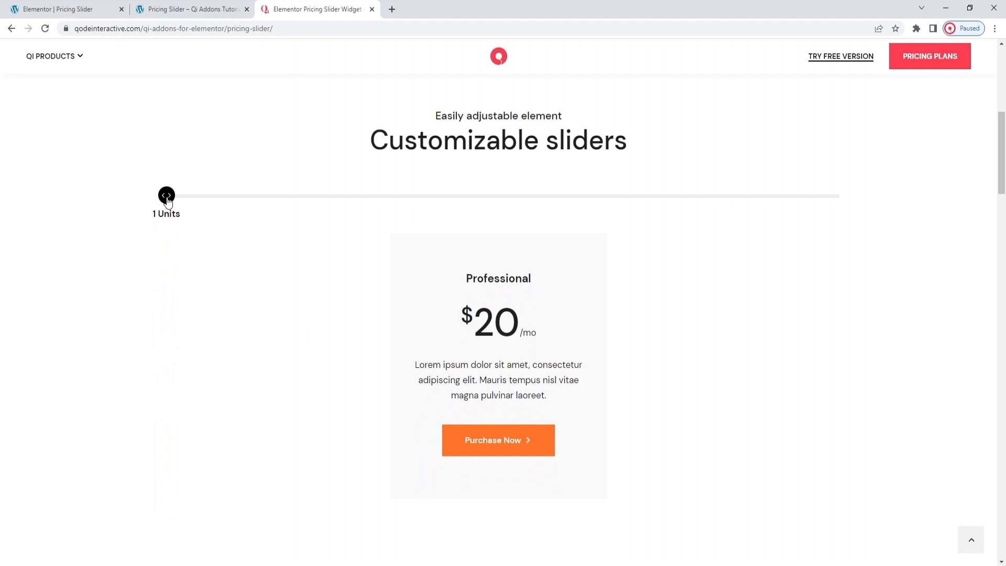
pyautogui.moveTo(168, 200); pyautogui.dragTo(471, 203)
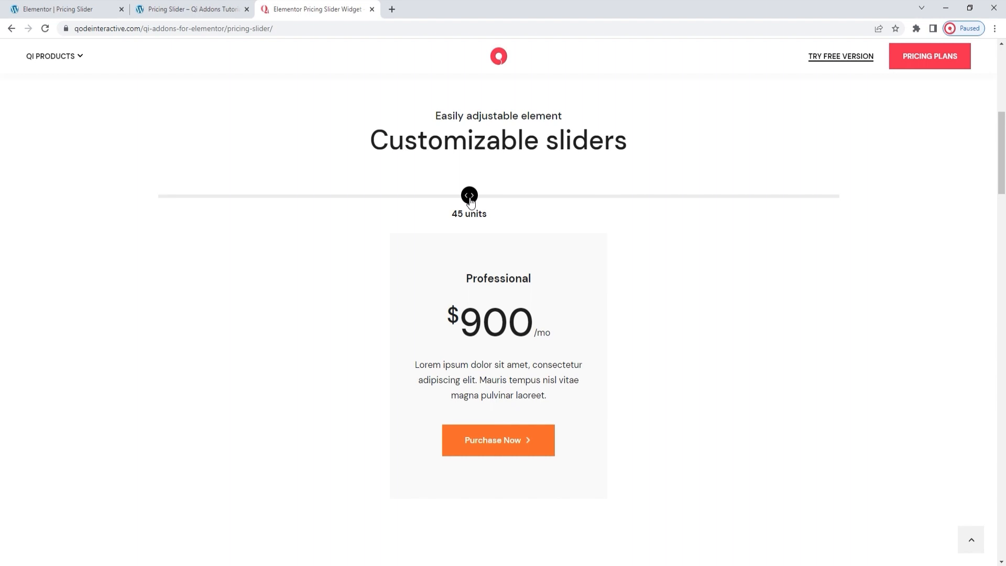
pyautogui.moveTo(1002, 165); pyautogui.dragTo(1001, 242)
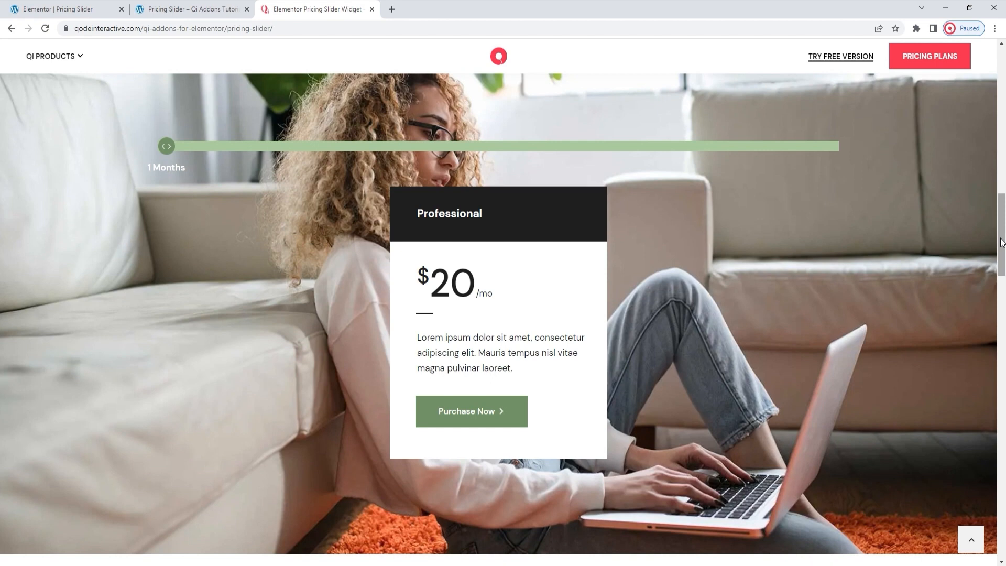
pyautogui.moveTo(1001, 242); pyautogui.dragTo(1000, 314)
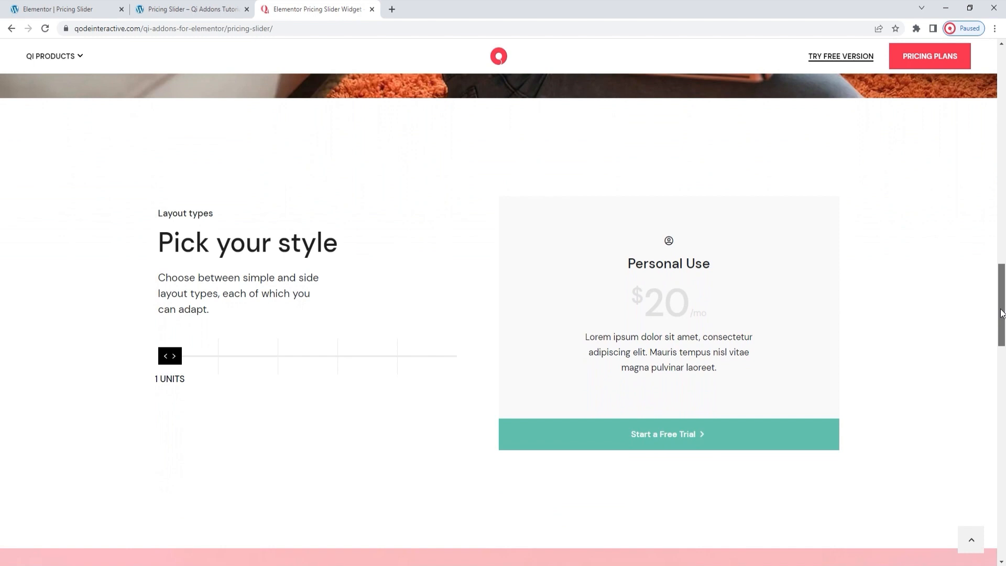
pyautogui.moveTo(174, 359); pyautogui.dragTo(239, 399)
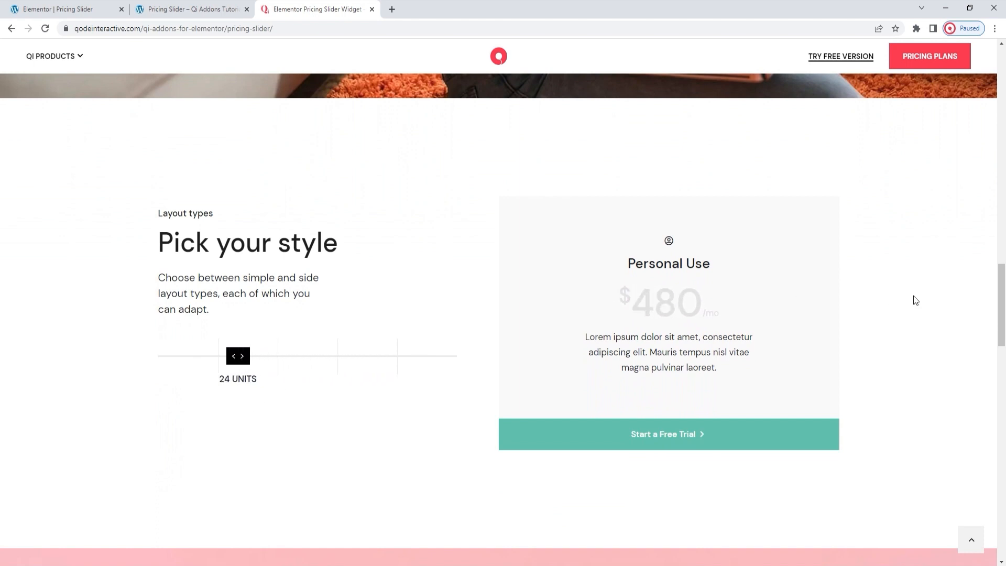
pyautogui.moveTo(1003, 291); pyautogui.dragTo(1004, 362)
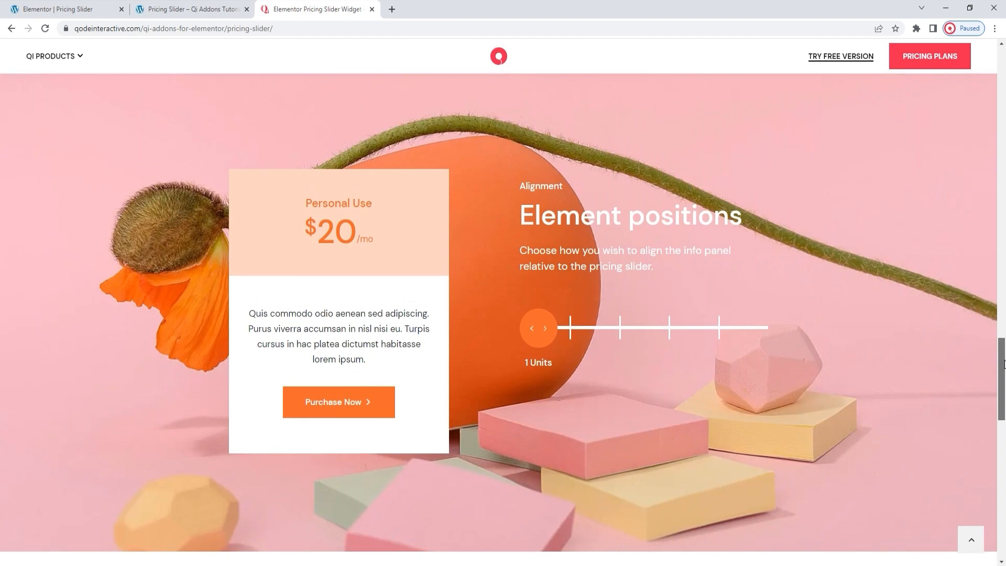
pyautogui.moveTo(1003, 362); pyautogui.dragTo(1002, 431)
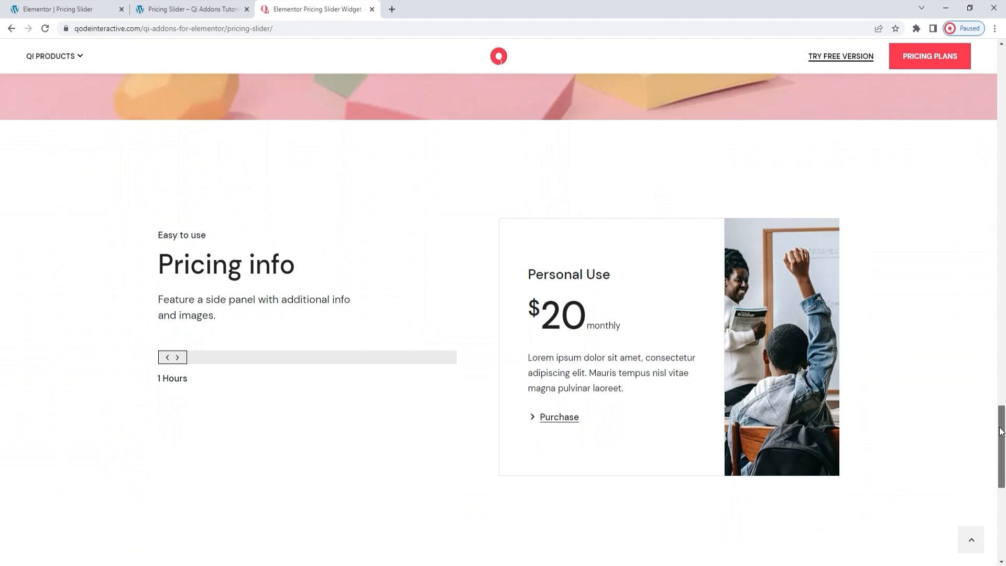
pyautogui.moveTo(1002, 431); pyautogui.dragTo(1002, 448)
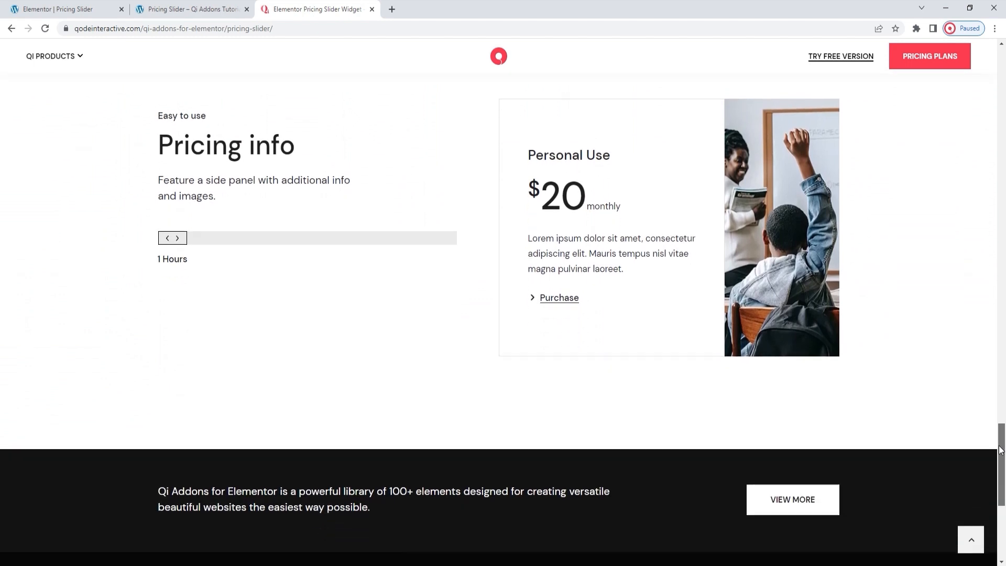
# Switch to the Elementor editor and review the background style settings of the section with the sofa photo.
pyautogui.click(118, 6)
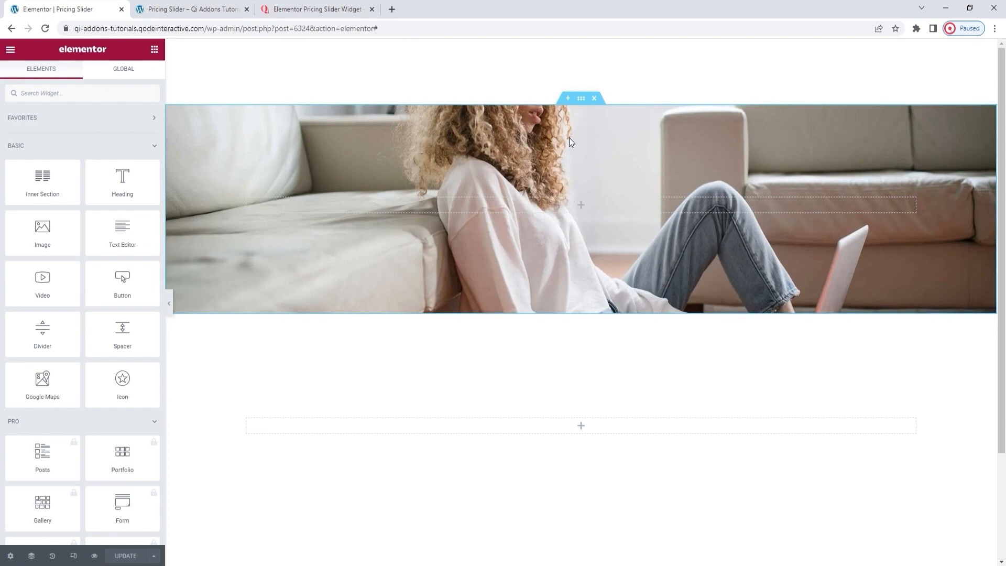
pyautogui.click(581, 100)
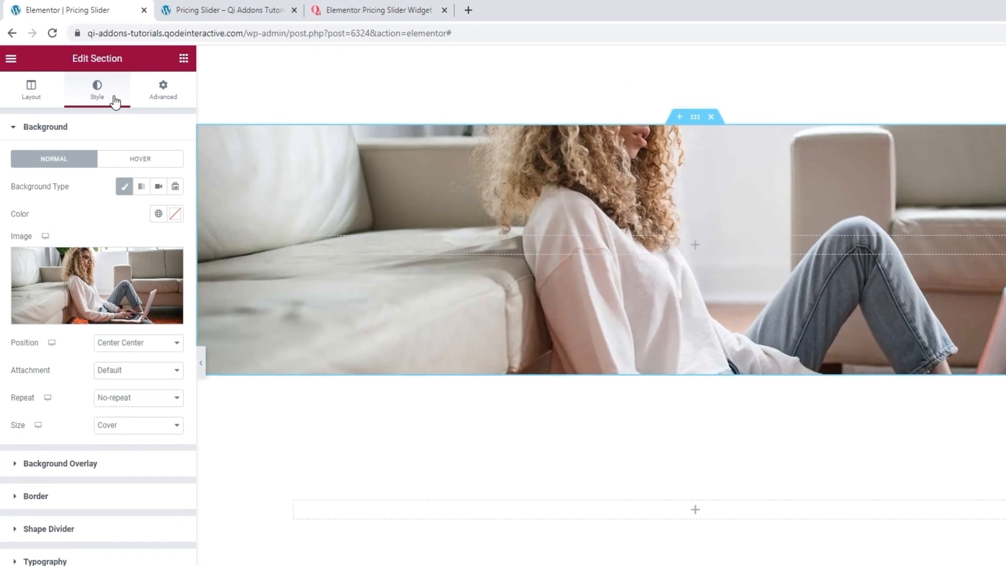
pyautogui.moveTo(75, 217)
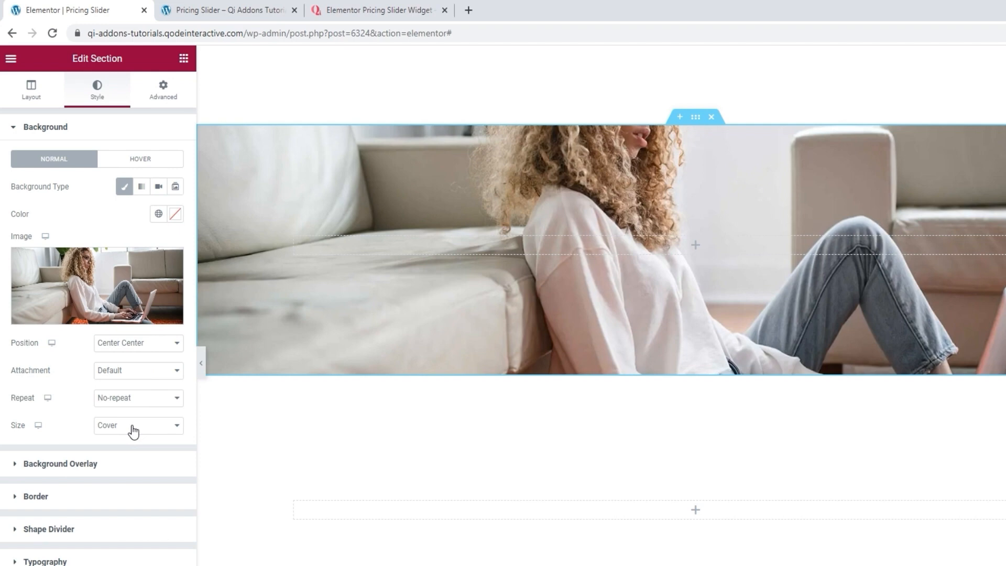
# Search the widgets for "pricing" and add the Pricing Slider widget to the section with the sofa photo.
pyautogui.click(183, 59)
pyautogui.click(105, 120)
pyautogui.write('pricing')
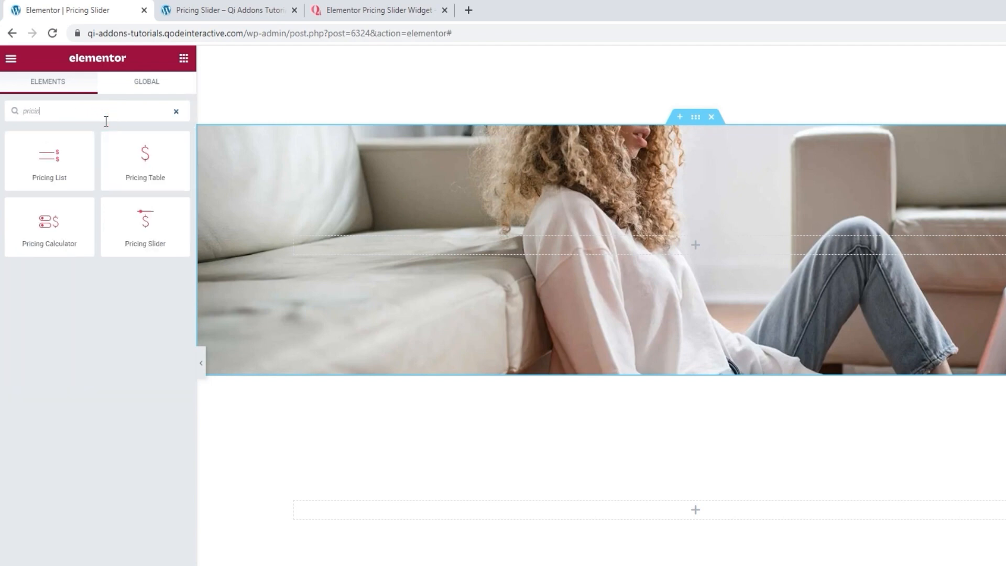
pyautogui.moveTo(145, 226); pyautogui.dragTo(495, 245)
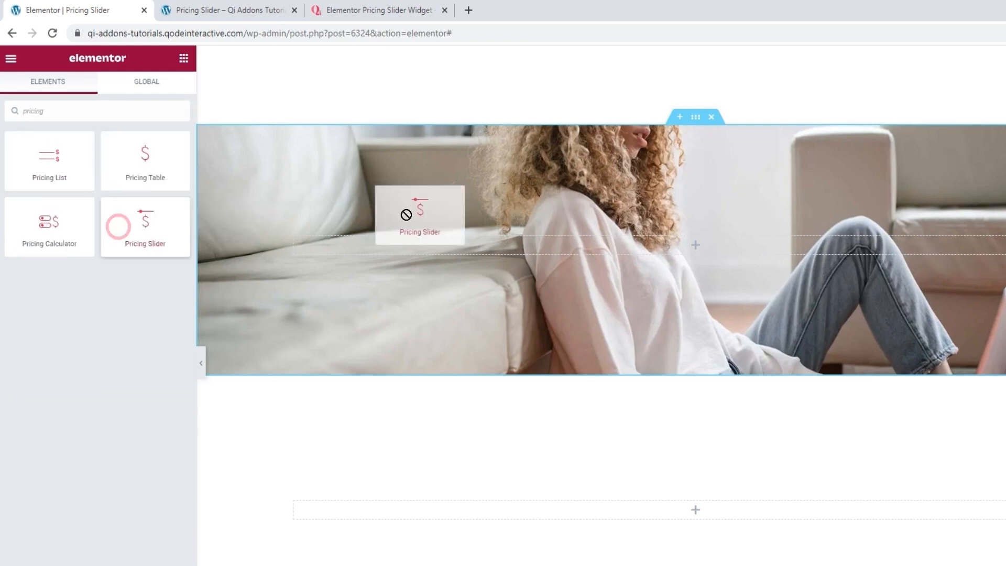
pyautogui.moveTo(445, 220); pyautogui.dragTo(445, 220)
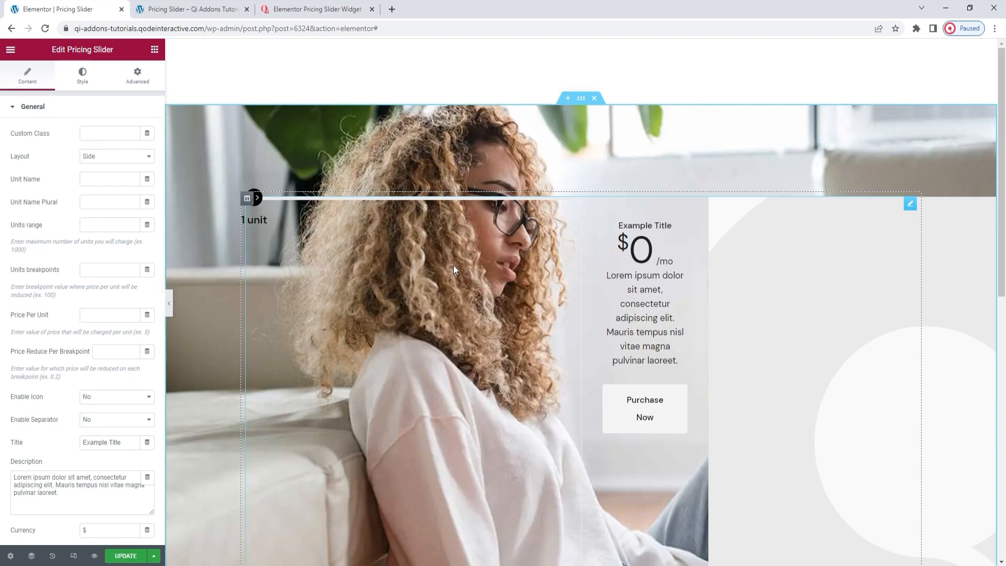
# Set the pricing slider's layout to Simple and remove its placeholder info image.
pyautogui.scroll(-2, 705, 218)
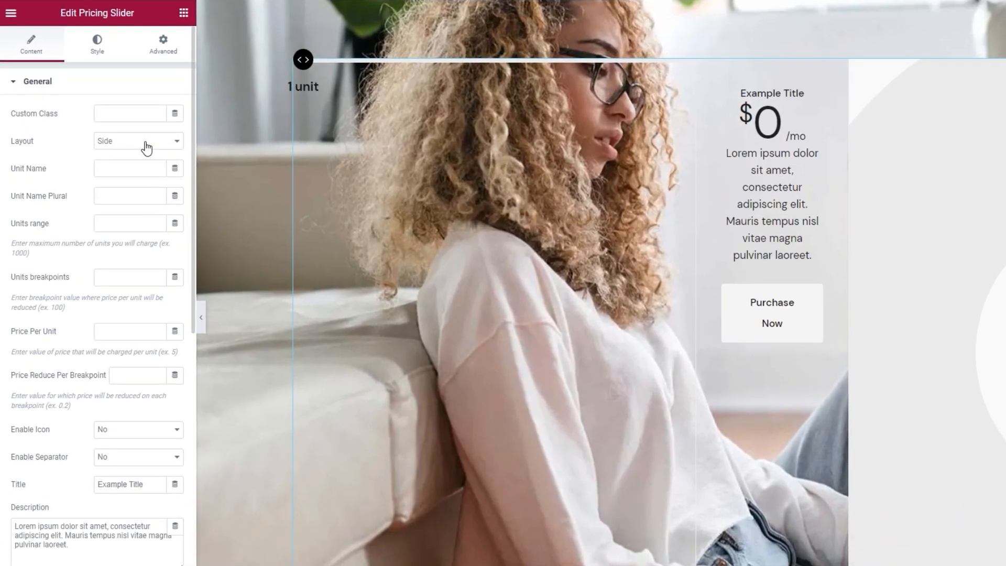
pyautogui.click(122, 158)
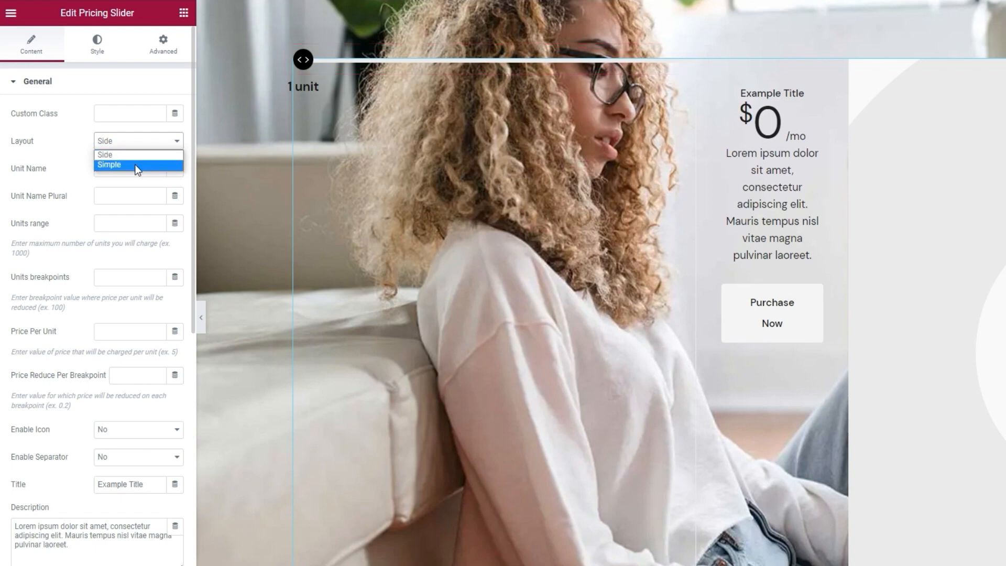
pyautogui.click(134, 165)
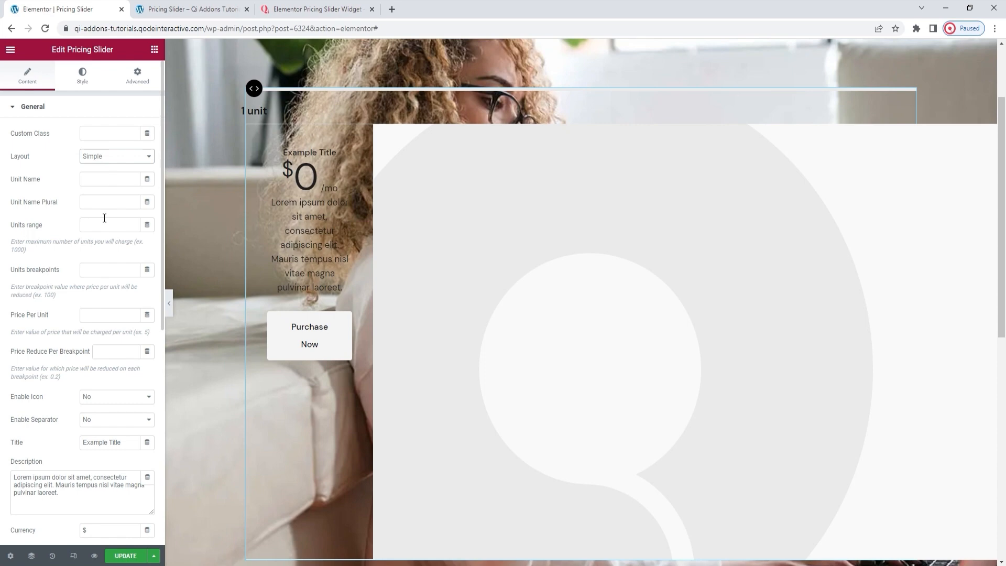
pyautogui.scroll(-6, 106, 215)
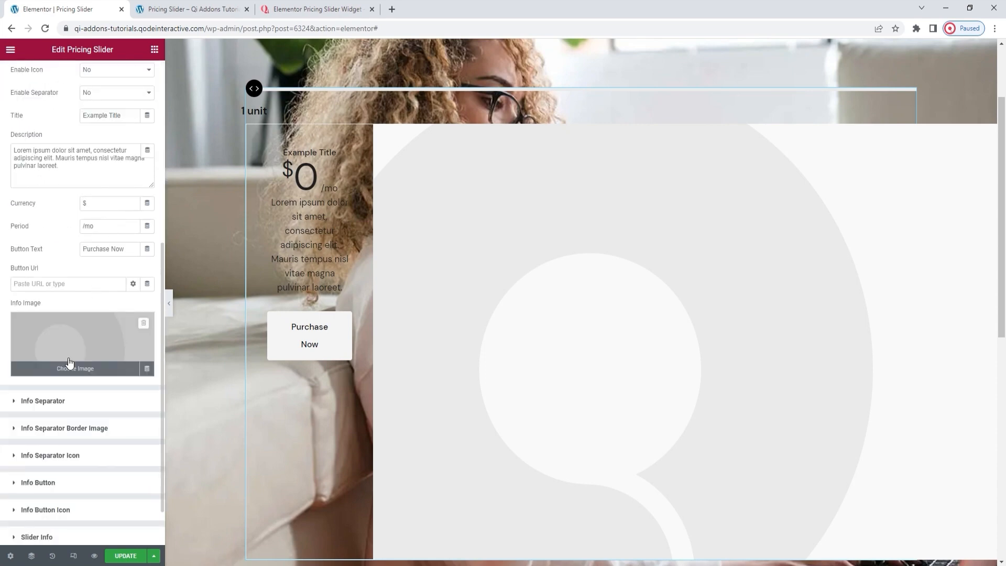
pyautogui.click(140, 323)
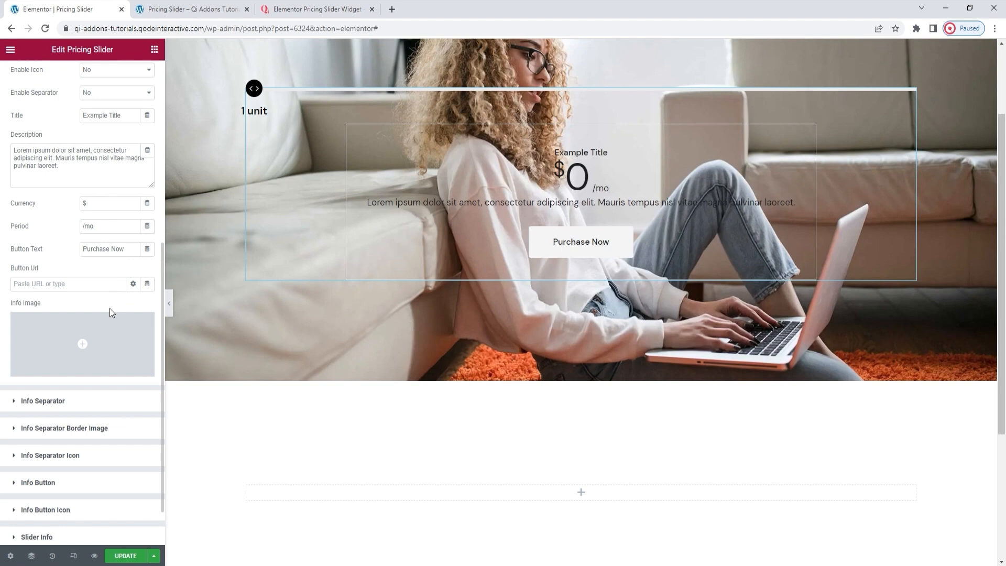
# Set the pricing slider's unit name to "module" and its plural unit name to "modules".
pyautogui.scroll(6, 91, 272)
pyautogui.scroll(2, 481, 175)
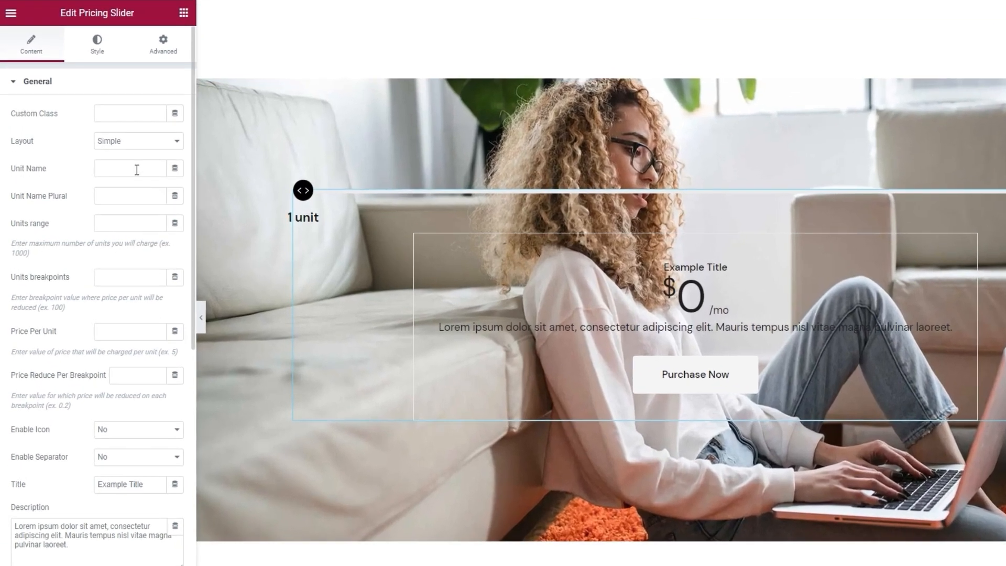
pyautogui.click(136, 170)
pyautogui.write('module')
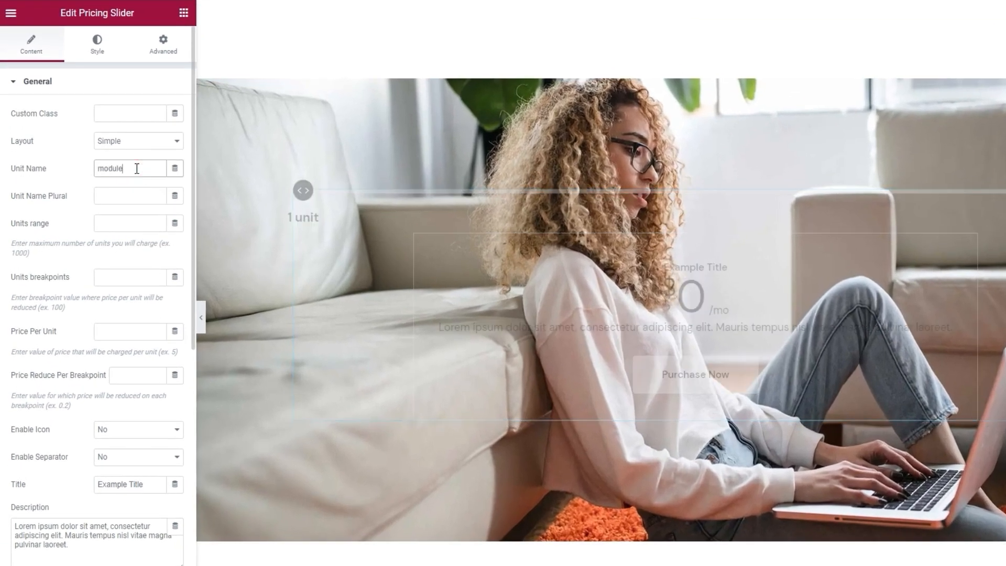
pyautogui.click(140, 198)
pyautogui.write('mo')
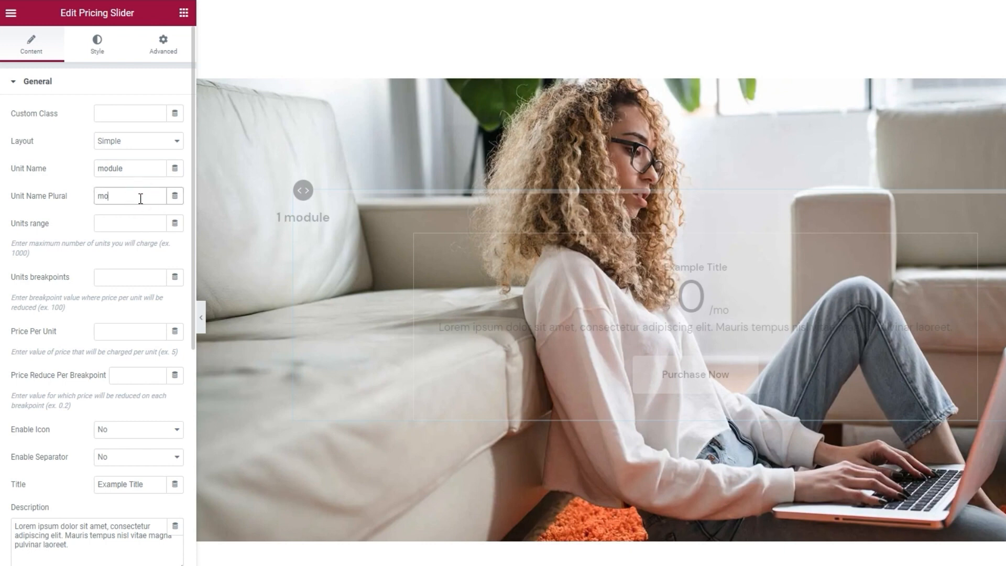
pyautogui.write('dules')
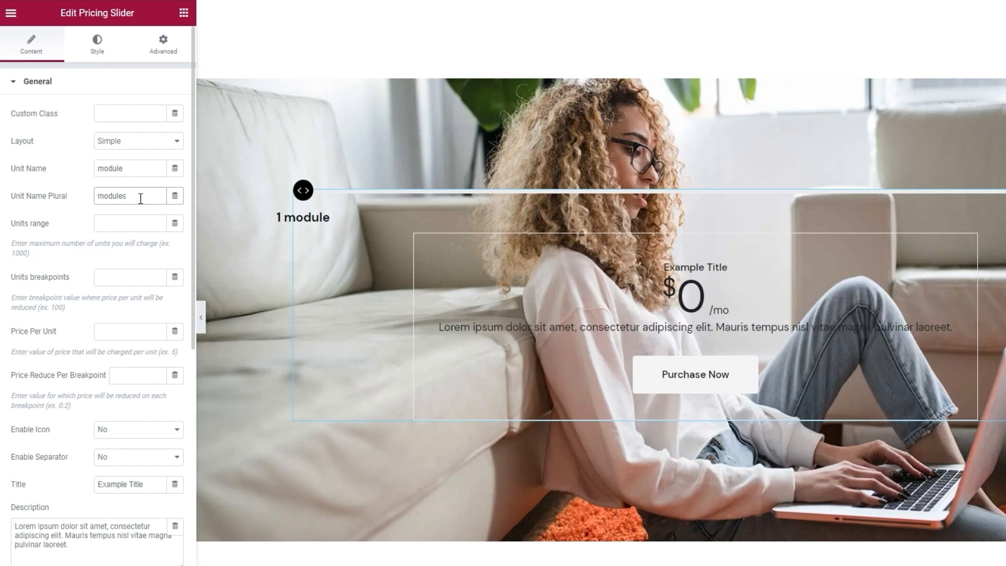
# Set the pricing slider's units range to 100 and its price per unit to 20.
pyautogui.click(125, 225)
pyautogui.write('100')
pyautogui.click(107, 329)
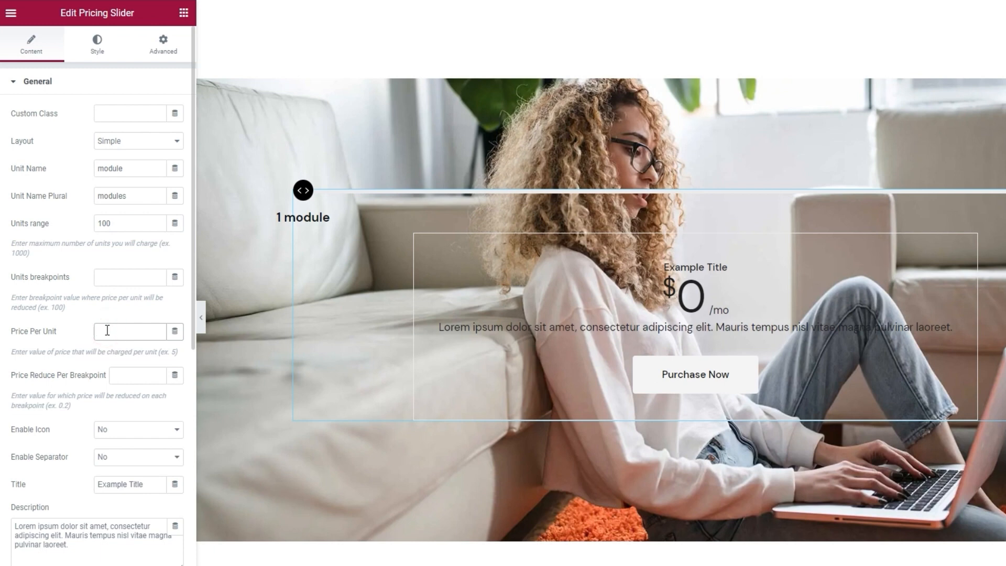
pyautogui.write('20')
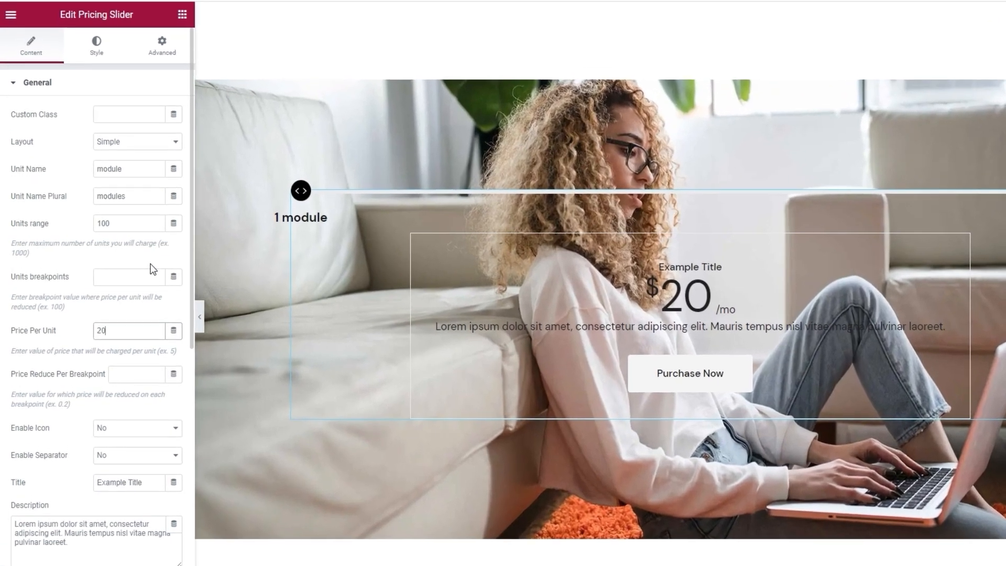
pyautogui.click(152, 263)
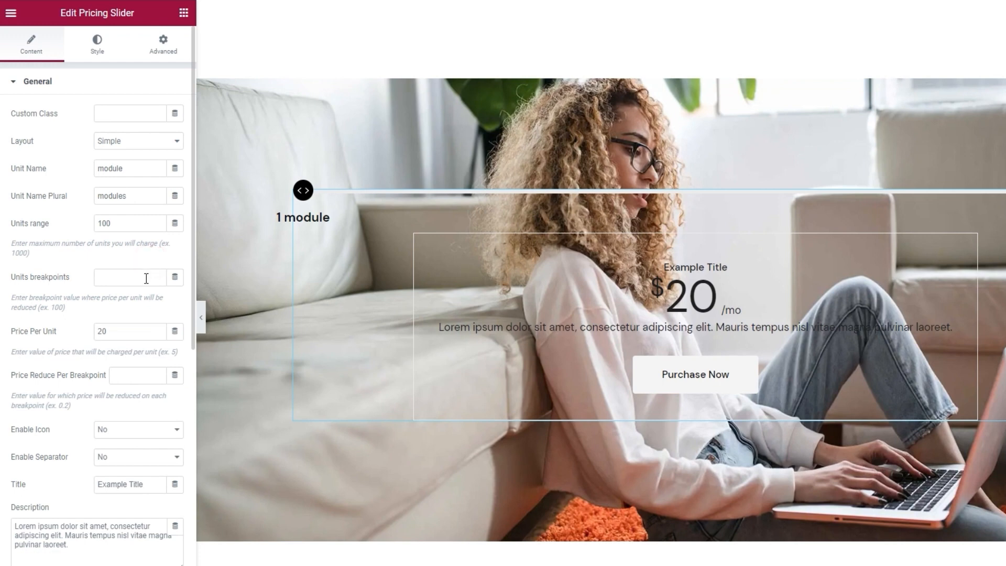
# Try a units breakpoint of 5 on the pricing slider and clear it, leaving the price reduction per breakpoint empty.
pyautogui.click(144, 281)
pyautogui.write('5')
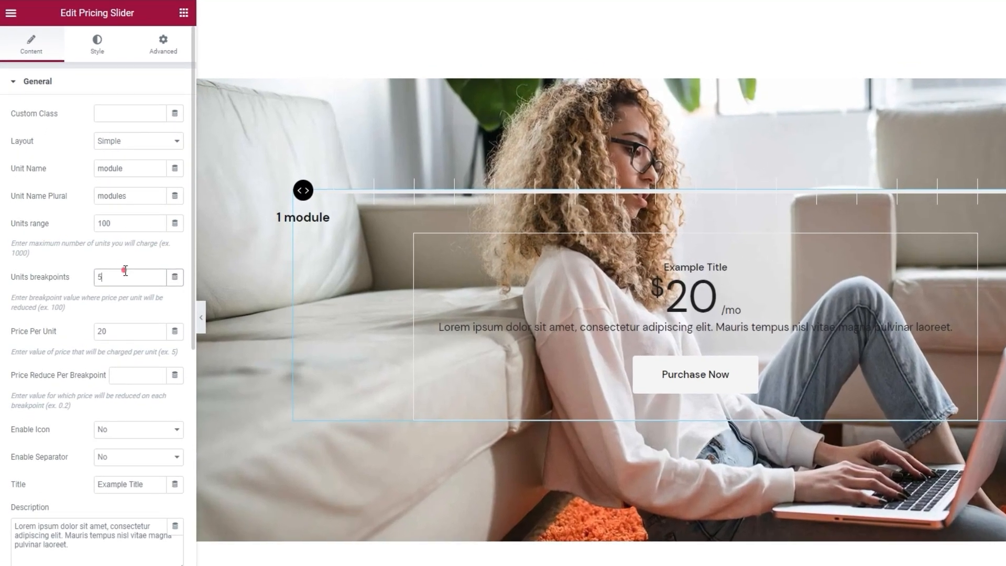
pyautogui.doubleClick(125, 270)
pyautogui.press('BackSpace')
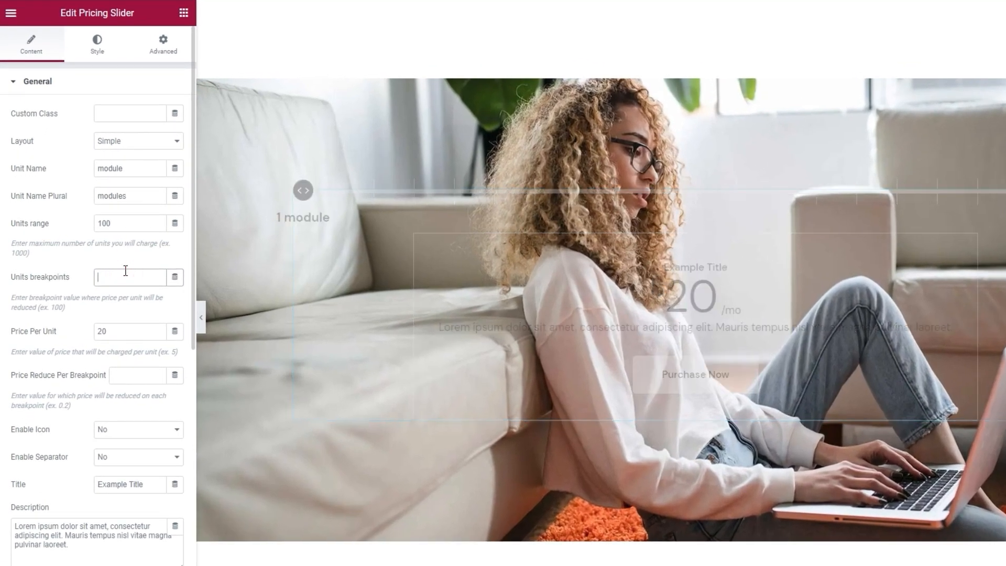
pyautogui.click(142, 375)
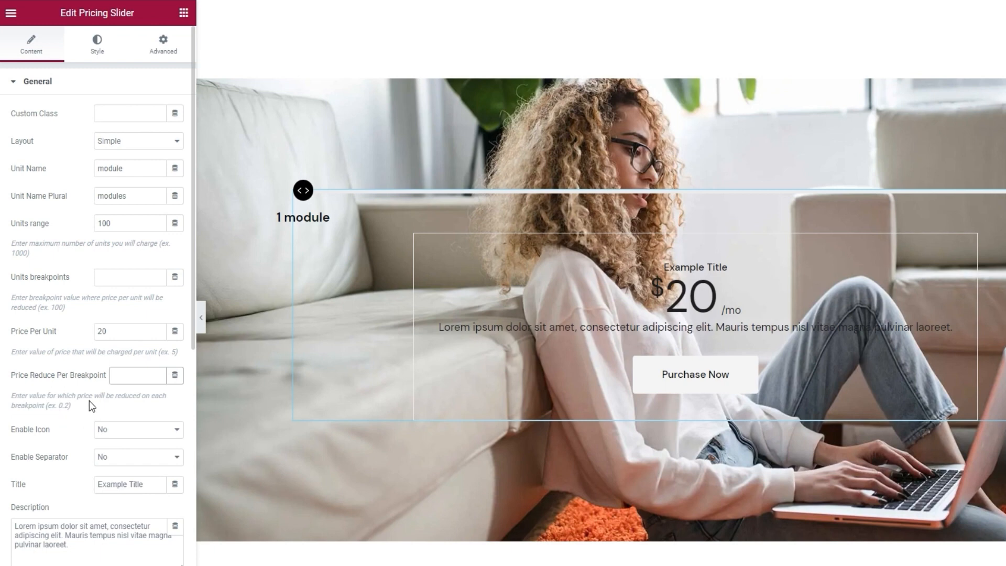
pyautogui.click(129, 402)
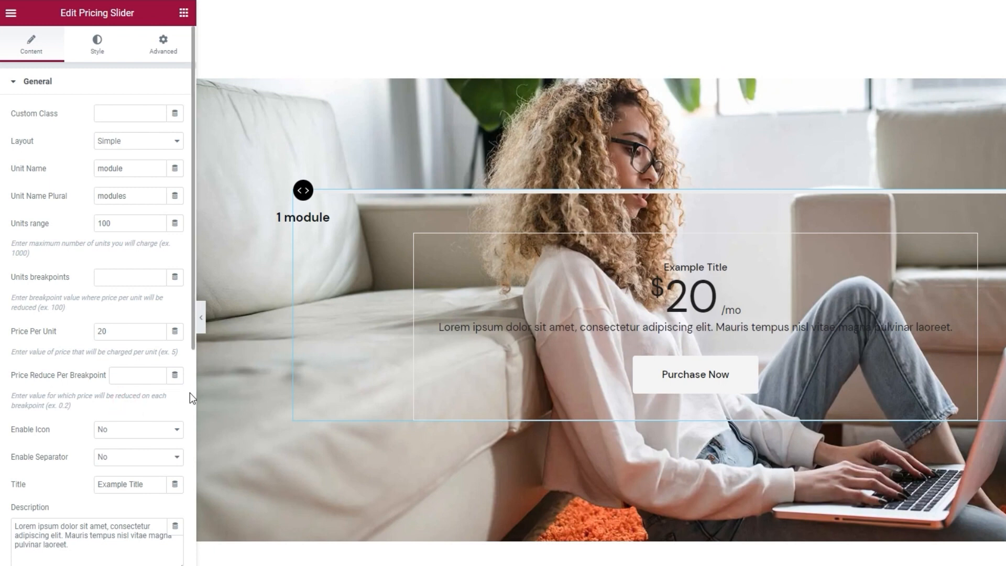
# Try enabling the pricing slider's icon and set Enable Icon back to No.
pyautogui.scroll(-1, 190, 392)
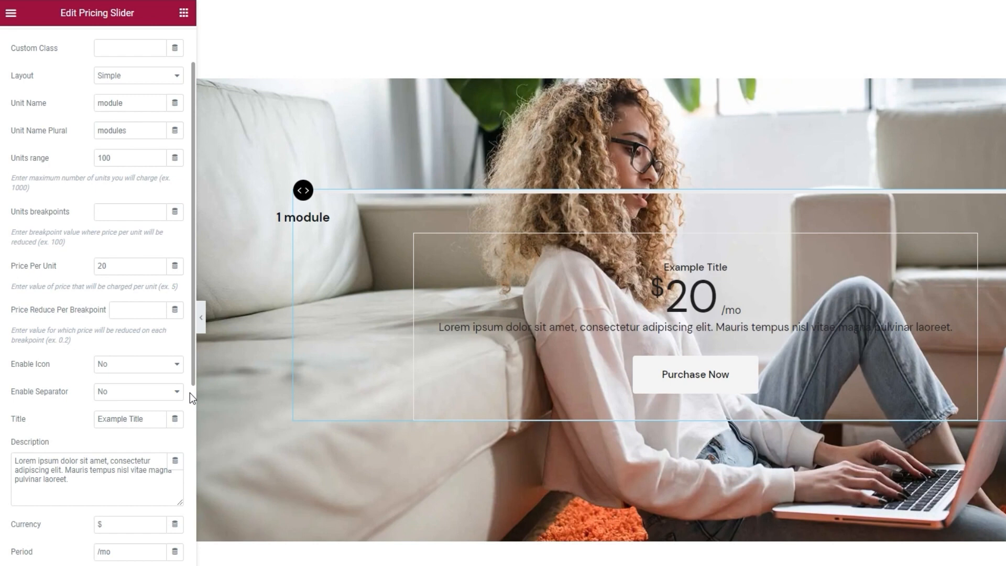
pyautogui.click(135, 370)
pyautogui.click(127, 387)
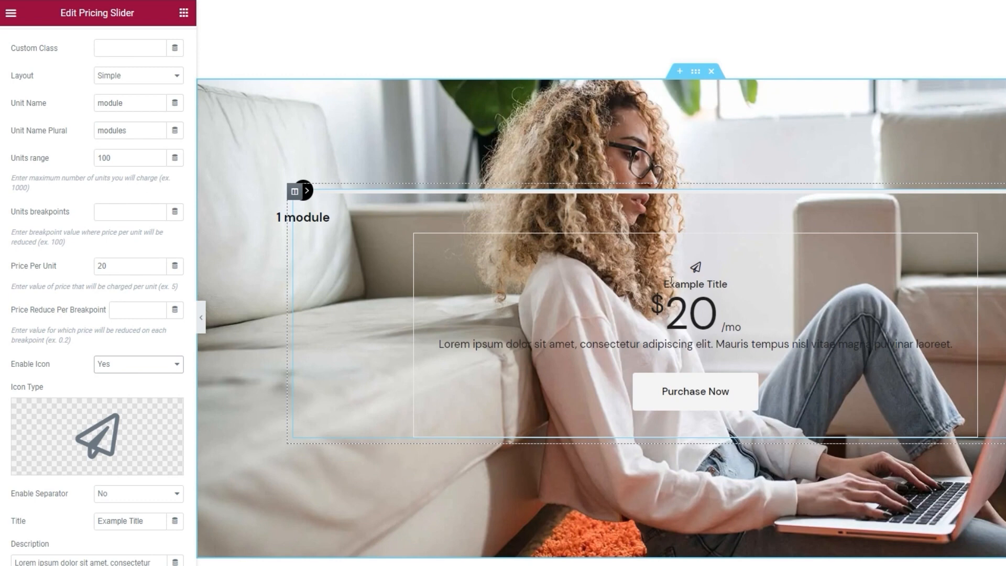
pyautogui.moveTo(50, 472)
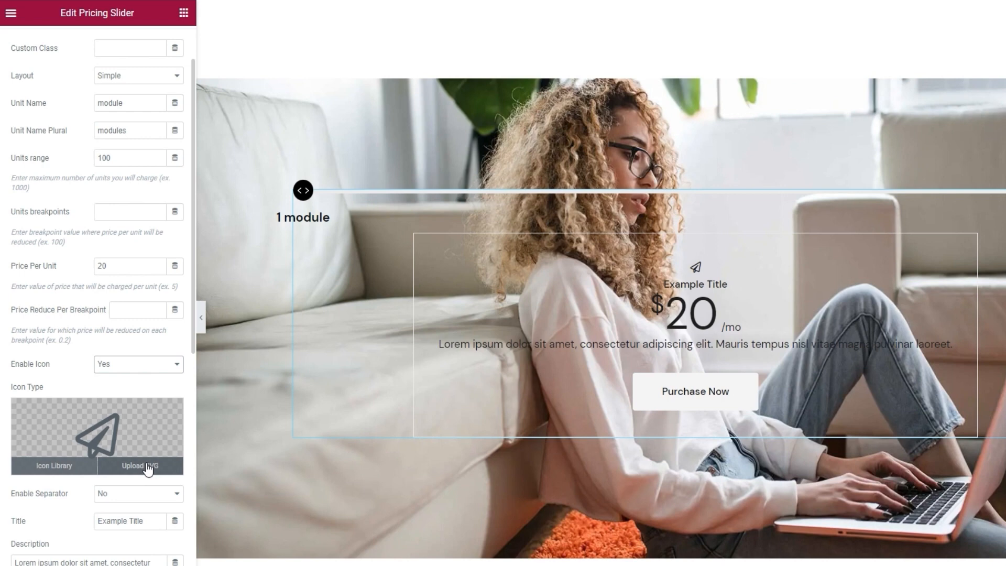
pyautogui.click(165, 370)
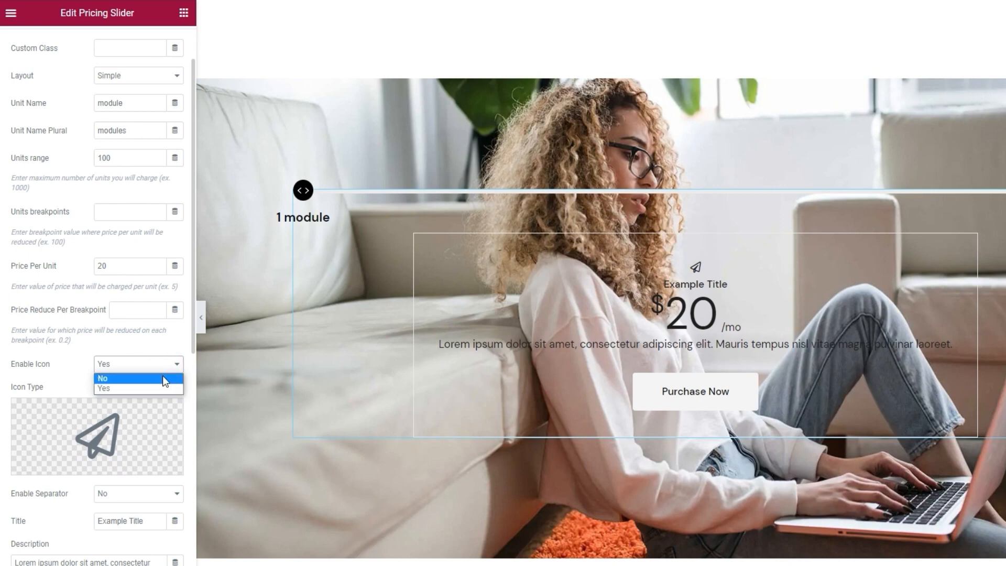
pyautogui.click(164, 379)
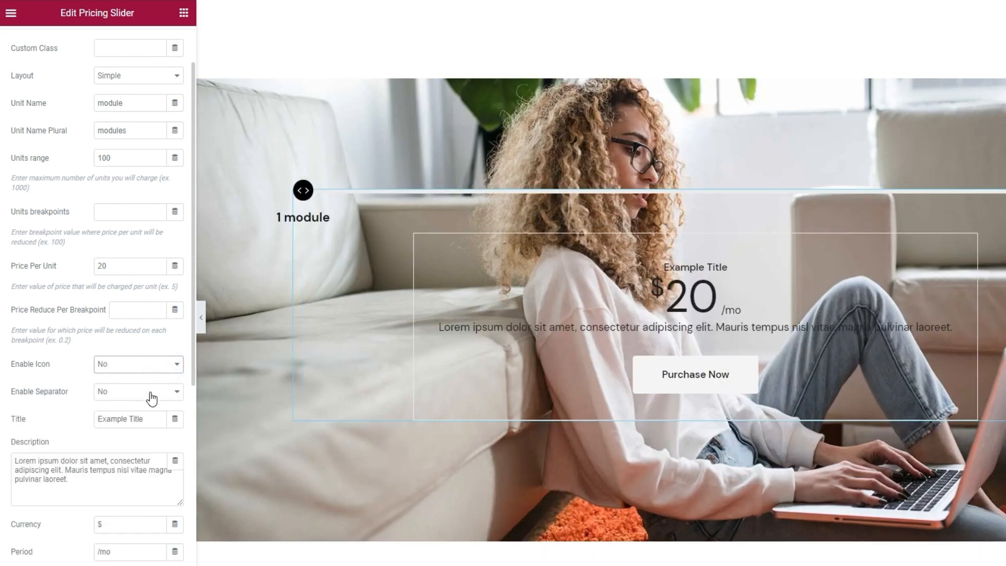
# Enable the pricing slider's separator and set its title to "Practical Training".
pyautogui.click(151, 398)
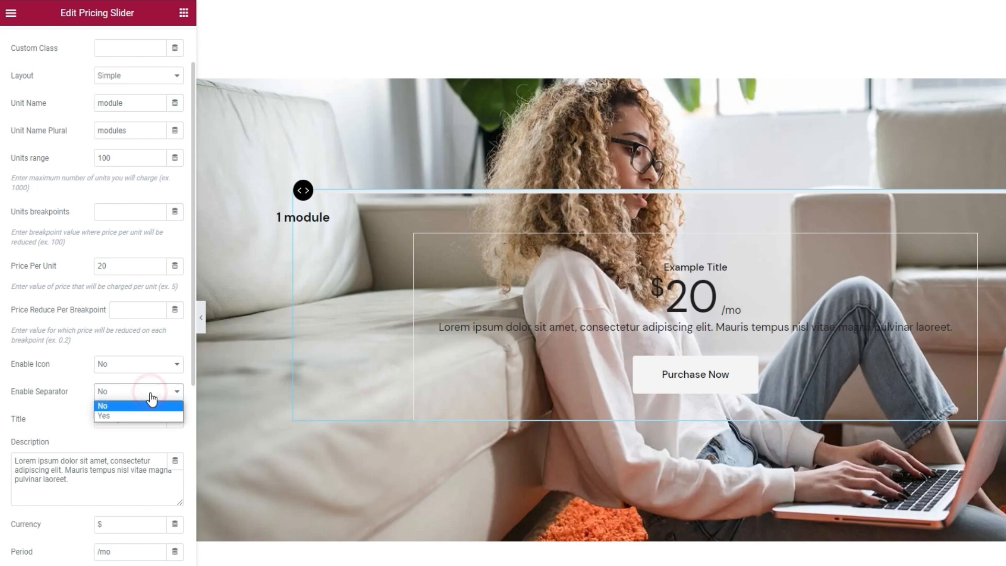
pyautogui.click(137, 411)
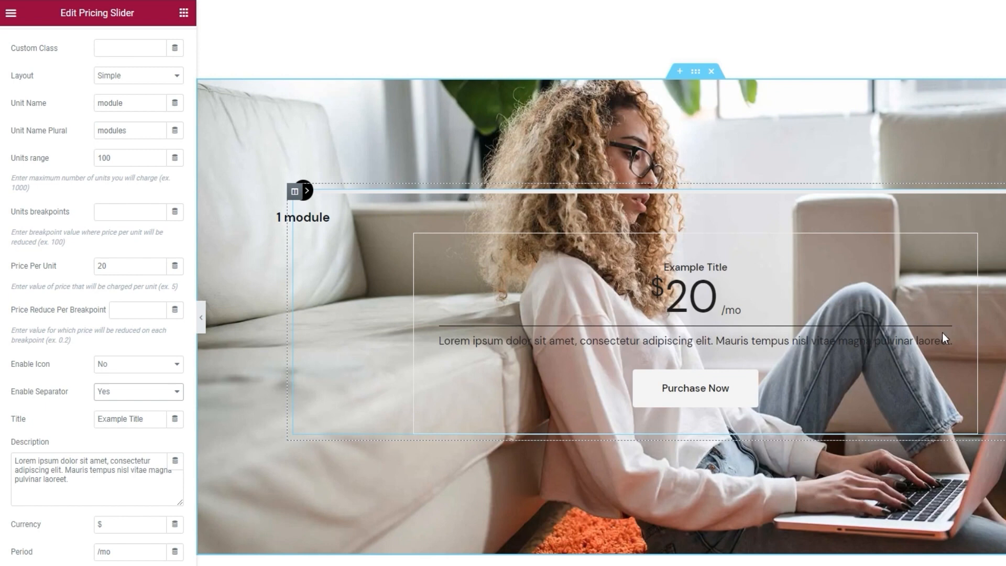
pyautogui.scroll(-1, 132, 406)
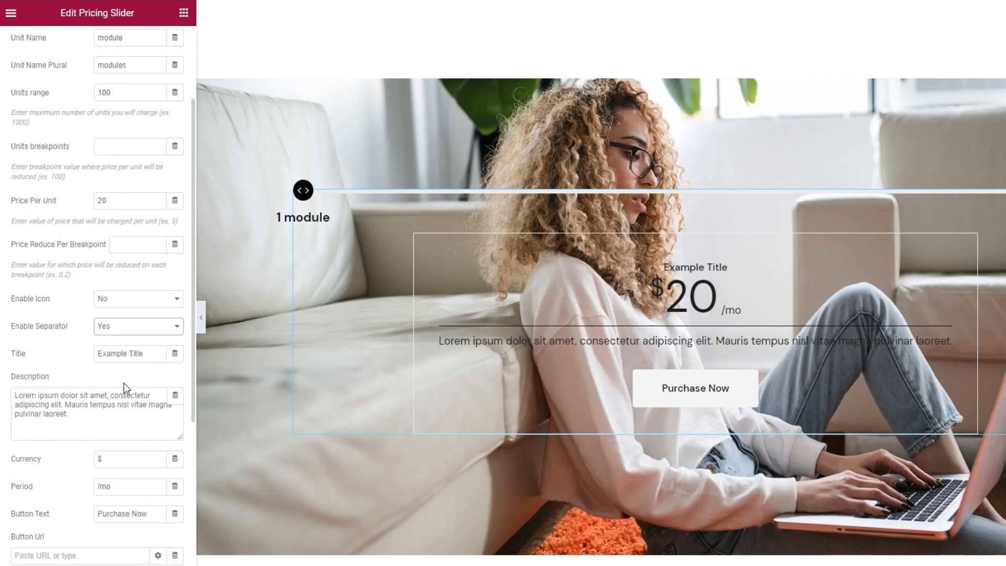
pyautogui.click(128, 354)
pyautogui.hotkey('ctrl', 'a')
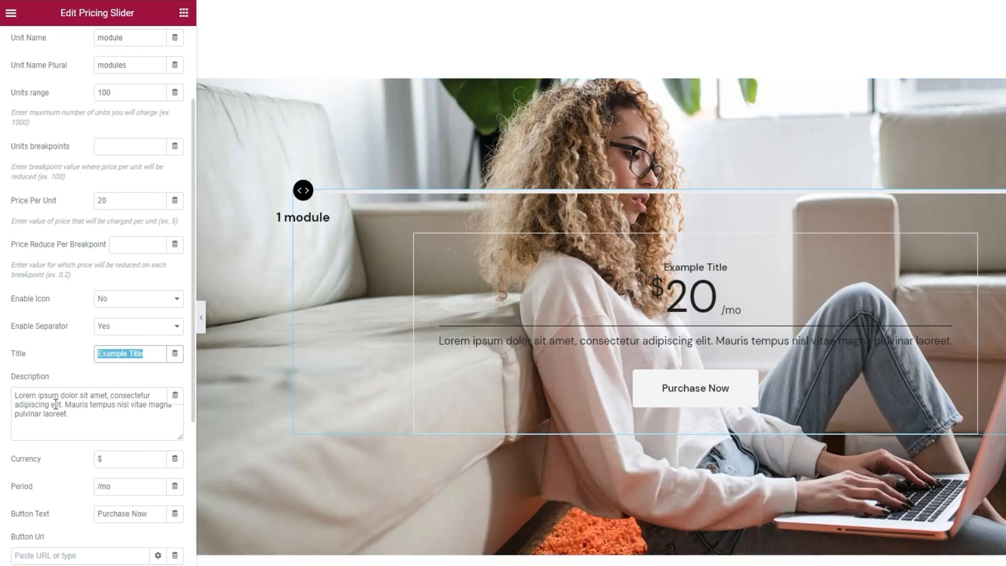
pyautogui.write('Practical Training')
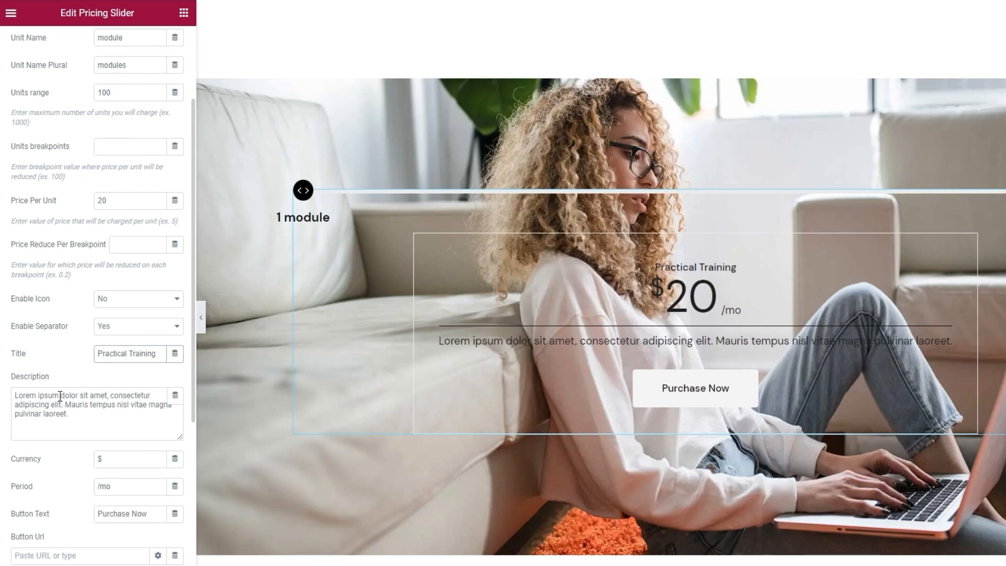
# Set the description to "With this tutor-guided training in your chosen course of study, professional success will be easy to achive.".
pyautogui.tripleClick(61, 417)
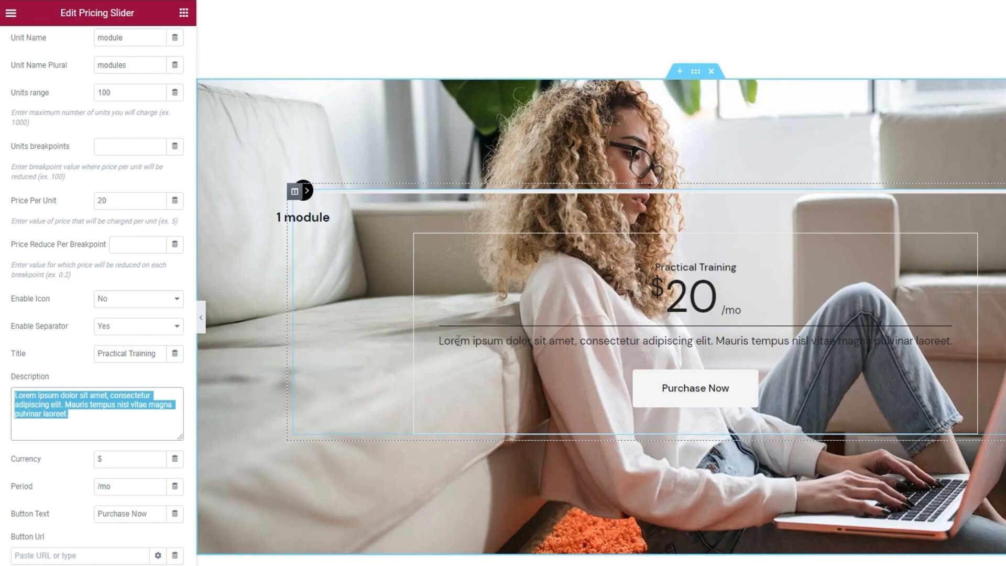
pyautogui.write('With this tutor-guided training')
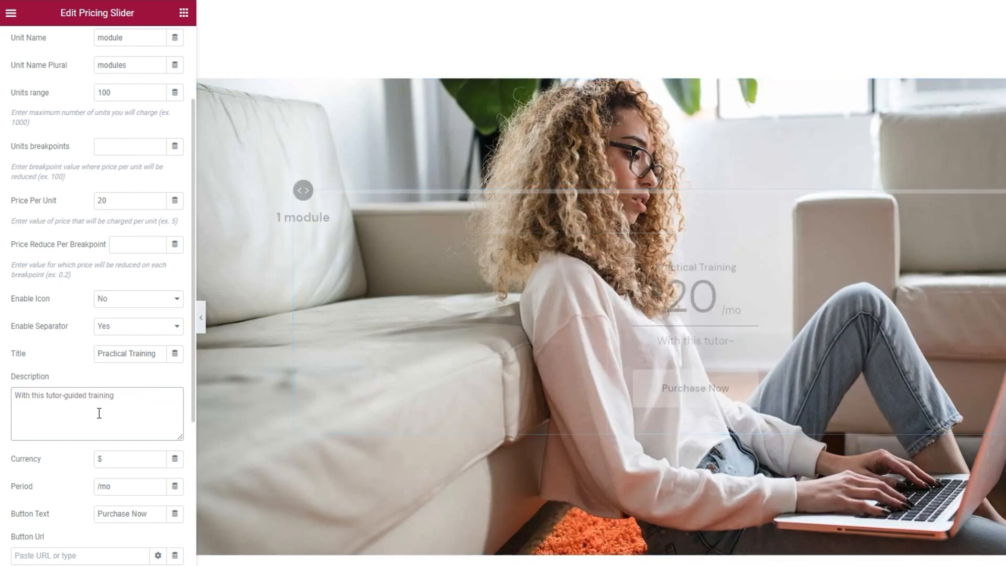
pyautogui.write(' in your chosen course of study, professional success')
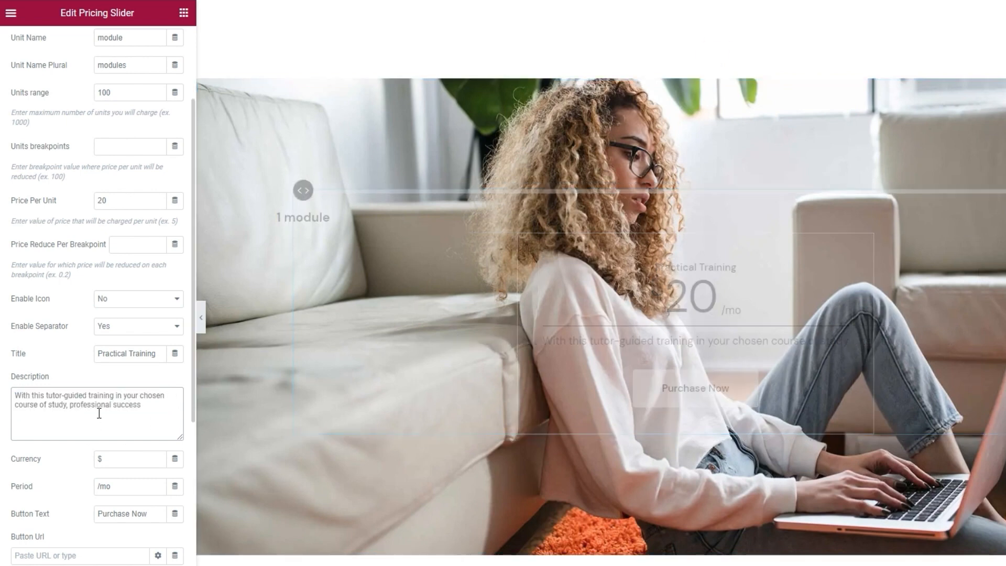
pyautogui.write(' will be easy to achive.')
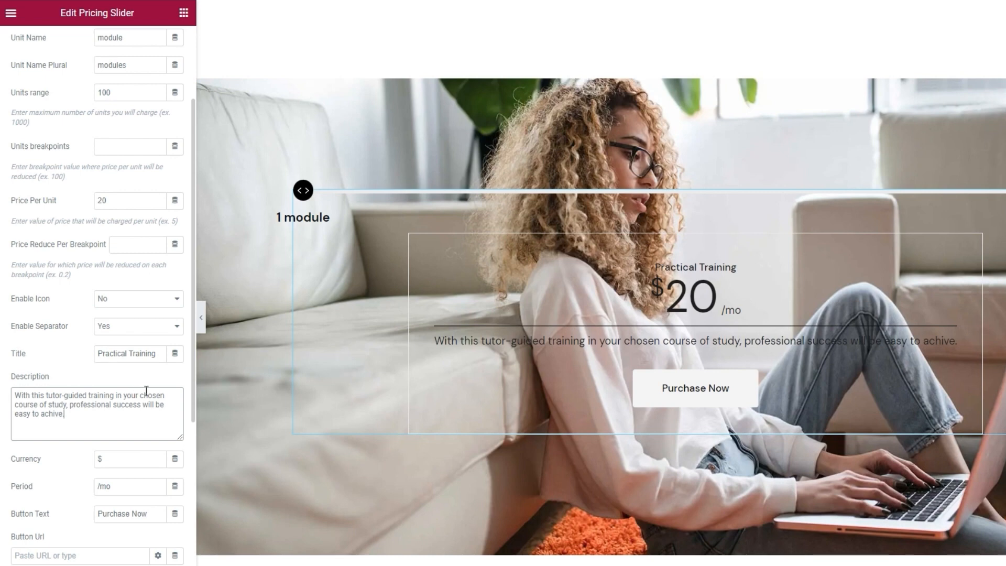
# Keep the pricing slider's currency as $ and set its period to "/wk".
pyautogui.scroll(-3, 145, 388)
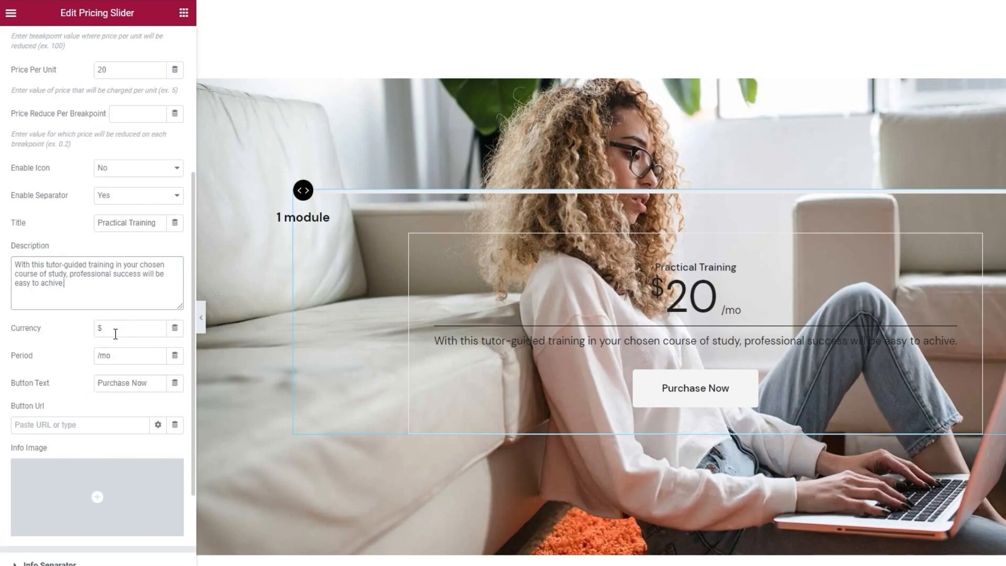
pyautogui.click(101, 327)
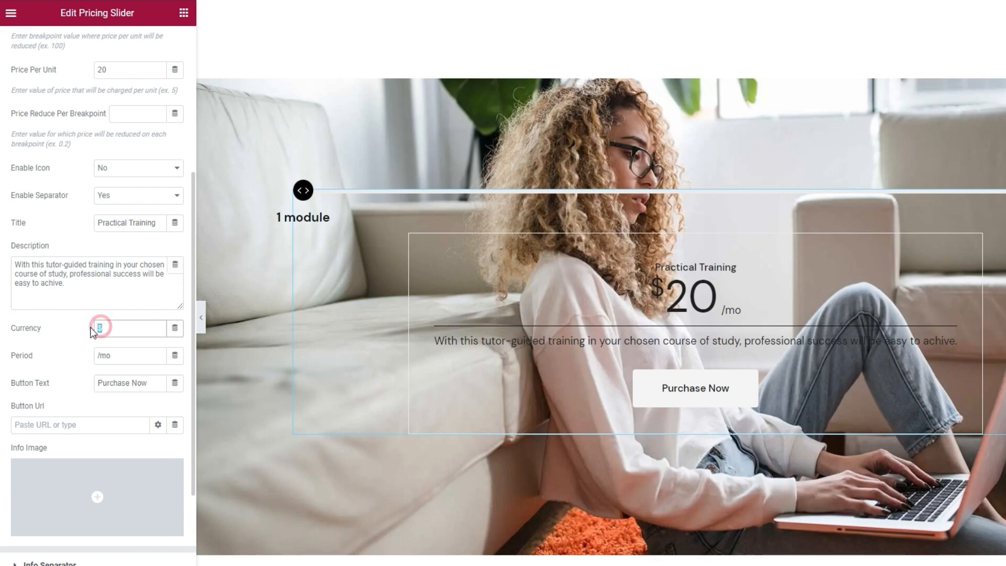
pyautogui.click(111, 329)
pyautogui.moveTo(111, 356); pyautogui.dragTo(88, 356)
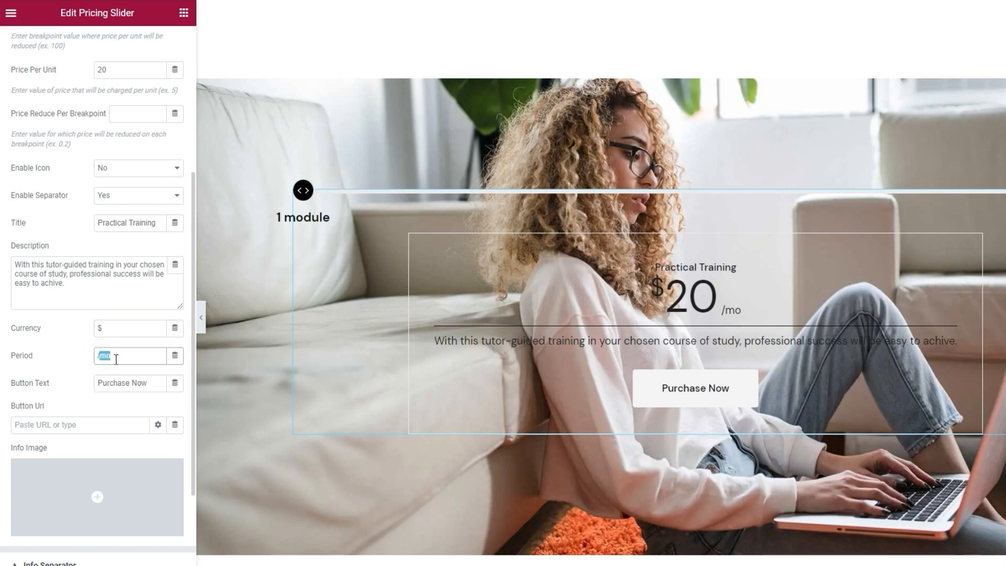
pyautogui.write('/wk')
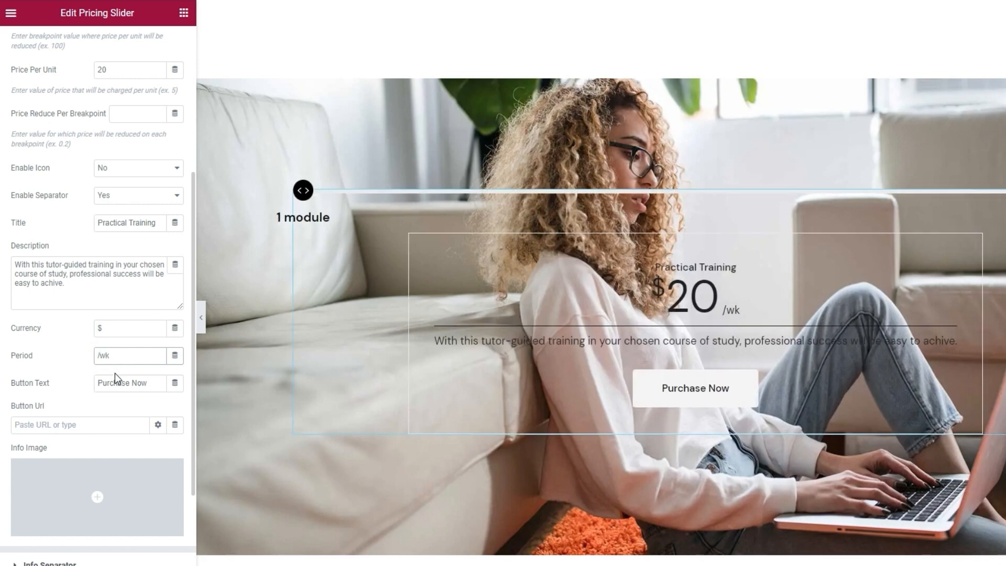
# Set the pricing slider's button text to "Subscribe Now" and its button URL to "#".
pyautogui.doubleClick(110, 383)
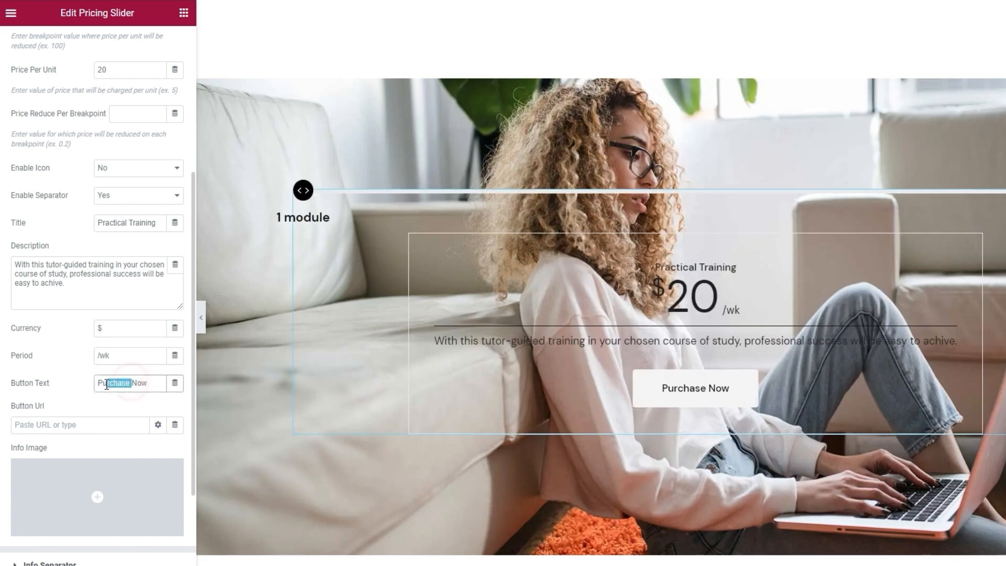
pyautogui.write('Subs')
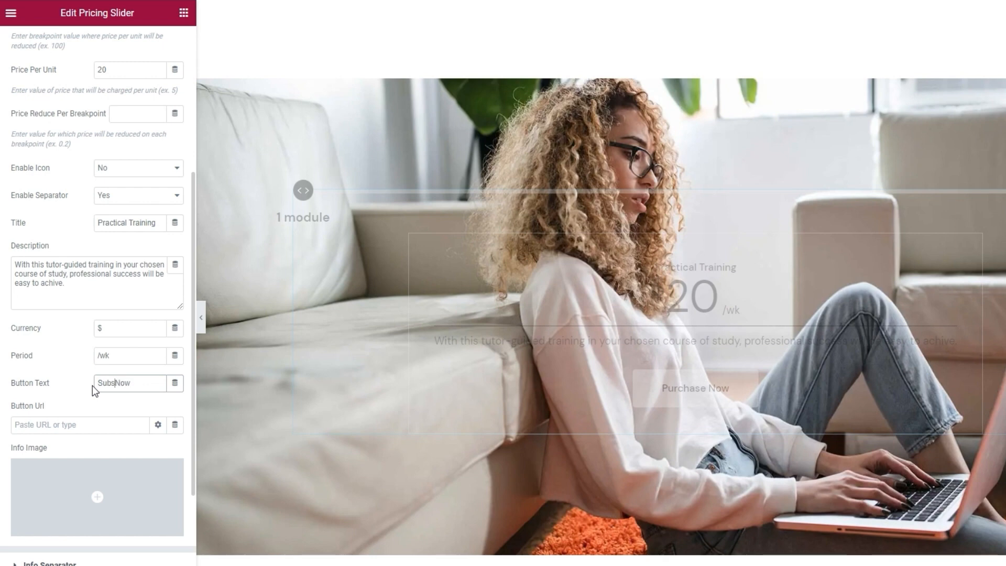
pyautogui.write('cribe')
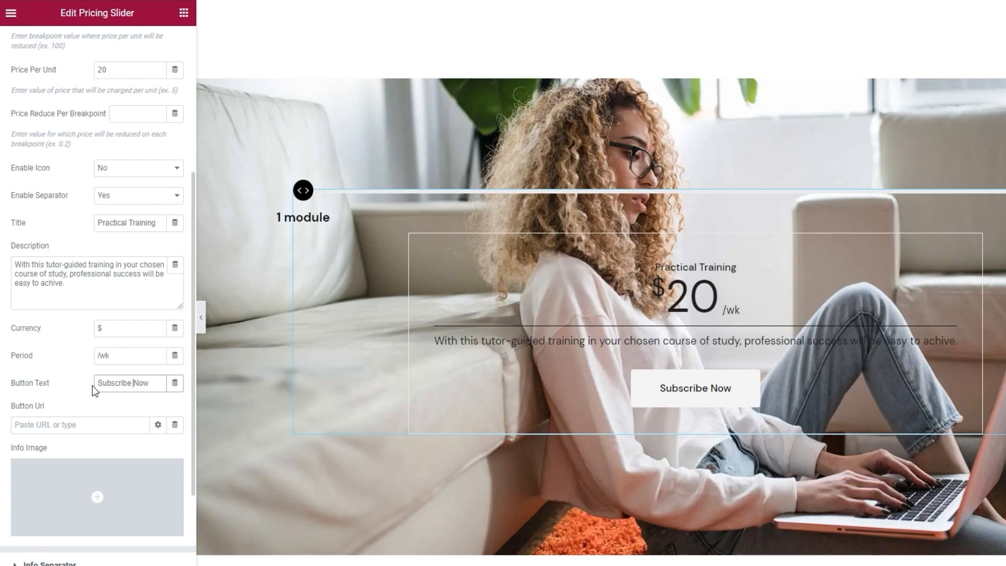
pyautogui.click(86, 420)
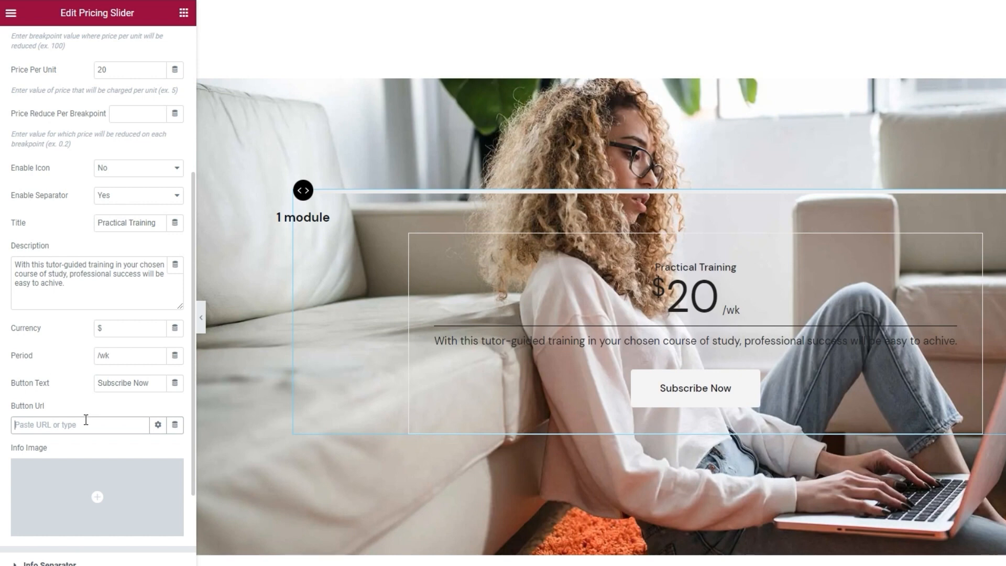
pyautogui.write('#')
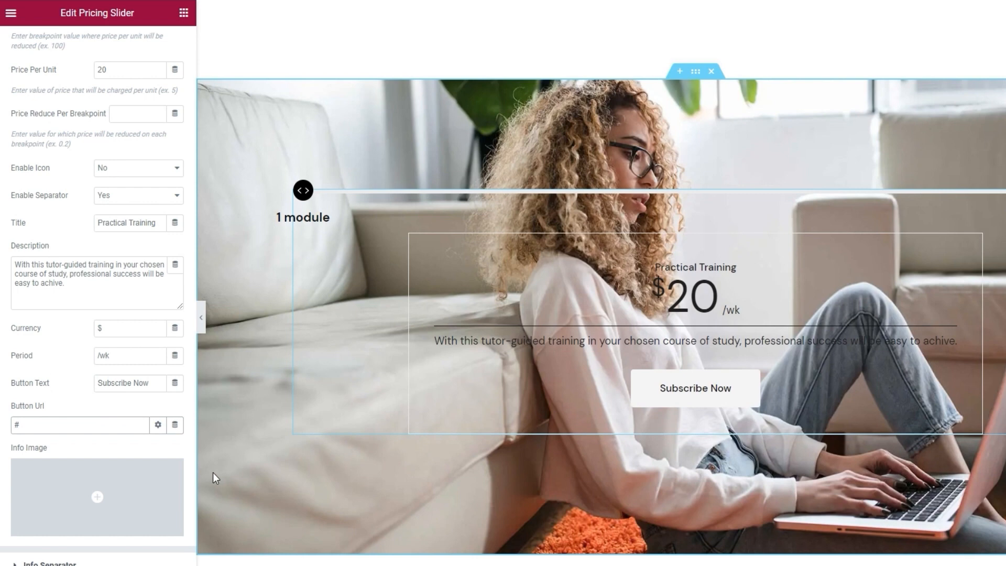
# Keep the info separator's layout as Standard and set its position to Left.
pyautogui.scroll(-1, 105, 461)
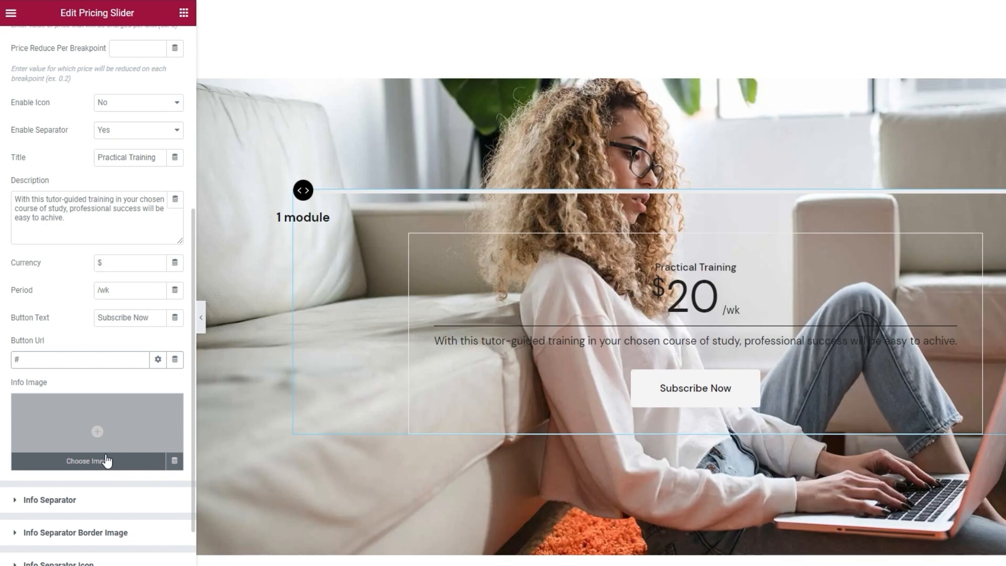
pyautogui.scroll(-1, 107, 461)
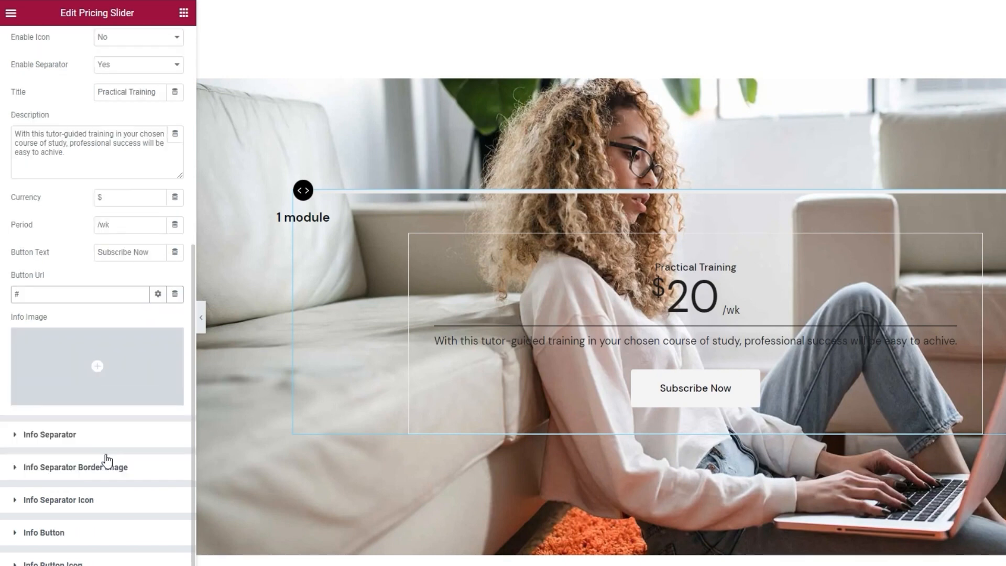
pyautogui.scroll(-1, 142, 464)
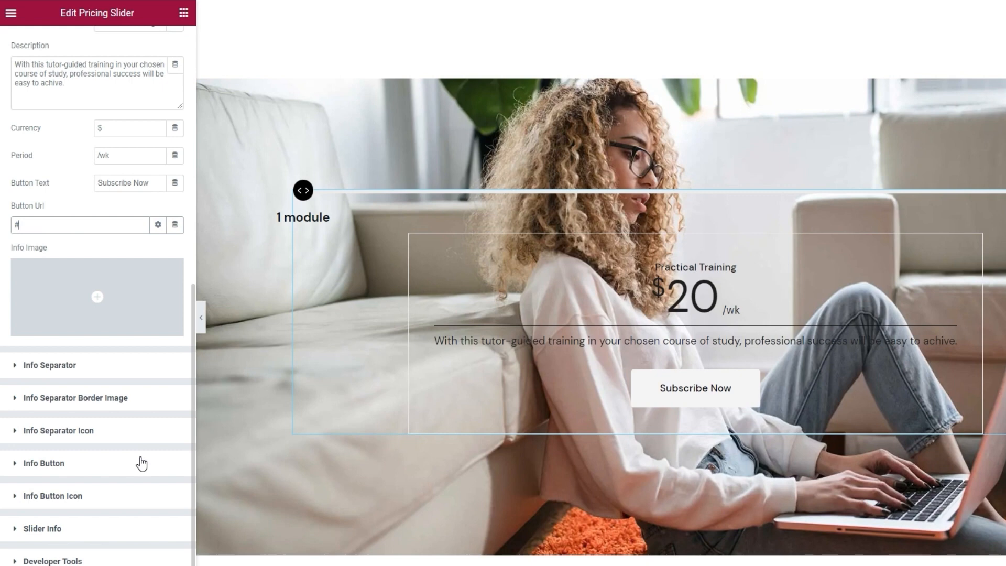
pyautogui.click(112, 365)
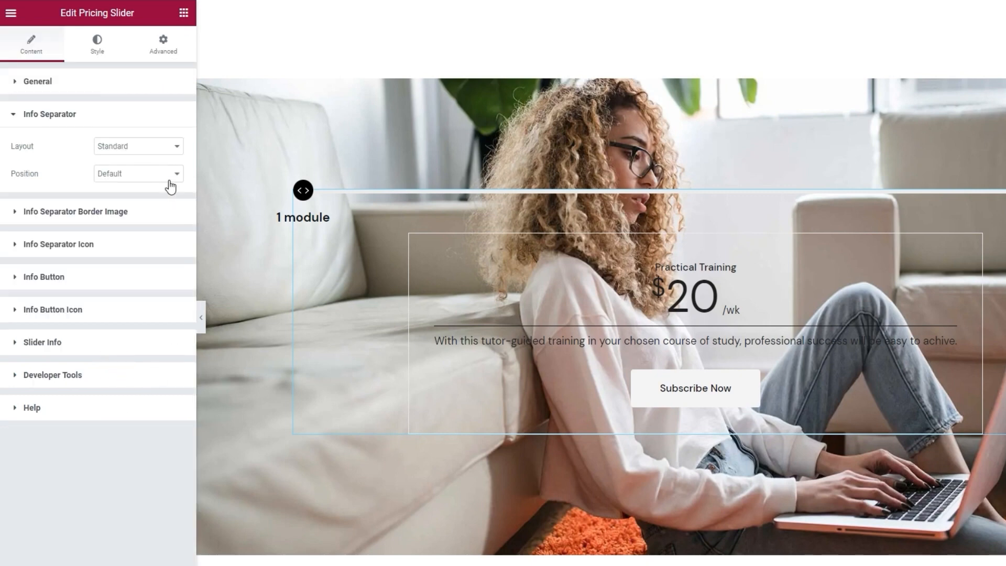
pyautogui.click(165, 151)
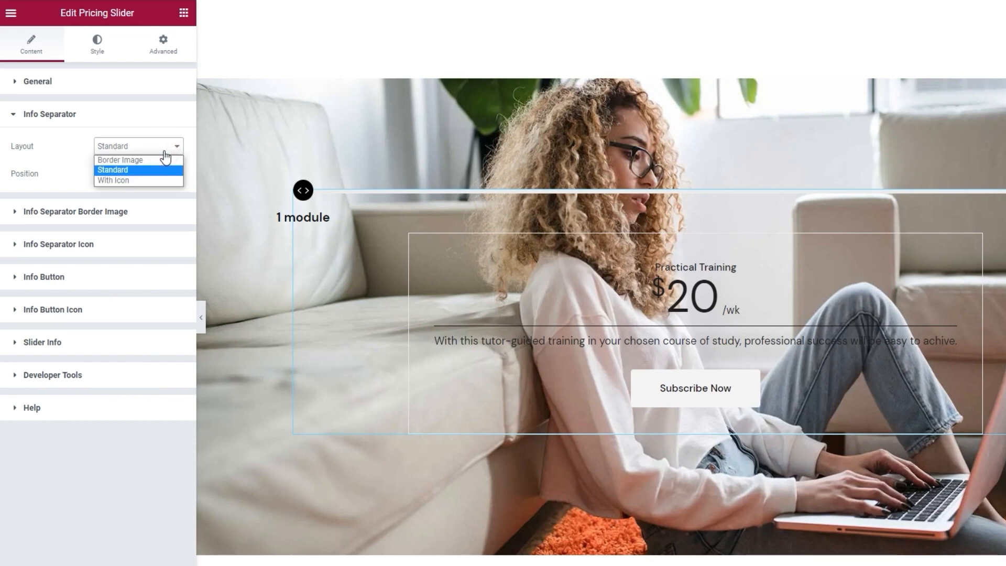
pyautogui.click(165, 151)
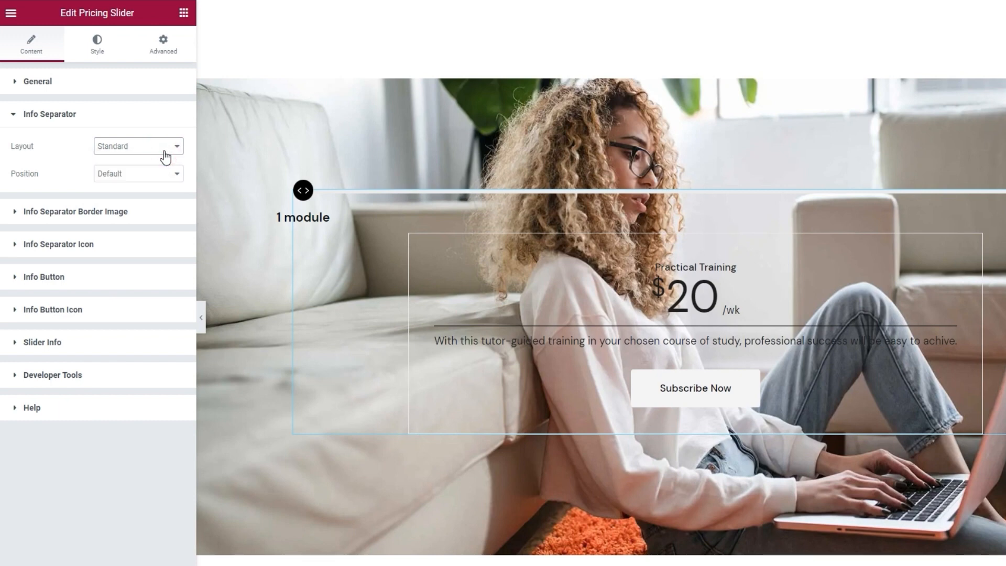
pyautogui.click(146, 174)
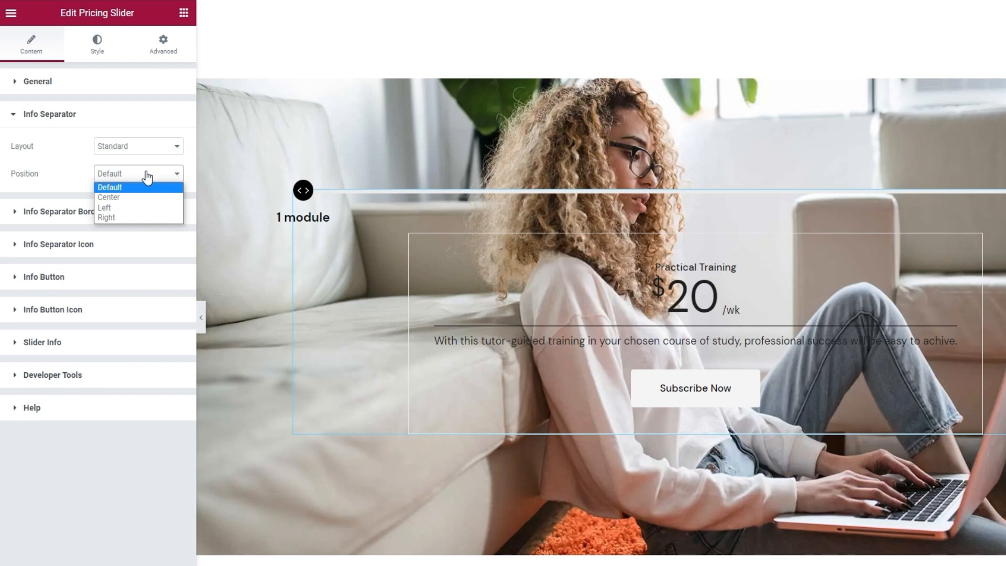
pyautogui.click(143, 208)
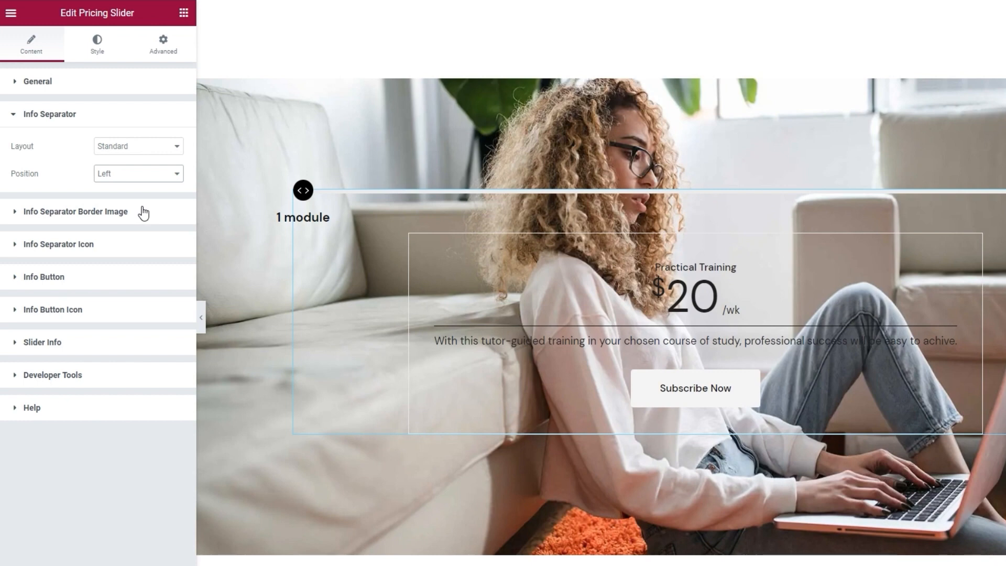
# Review the separator's border image and icon settings and the info button's layout, type and text underline options.
pyautogui.click(143, 212)
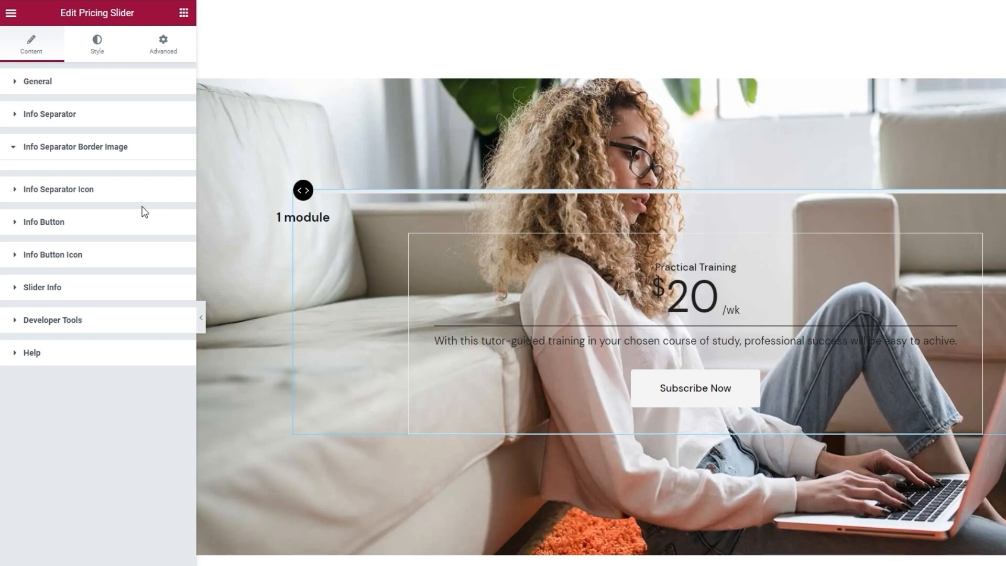
pyautogui.click(127, 193)
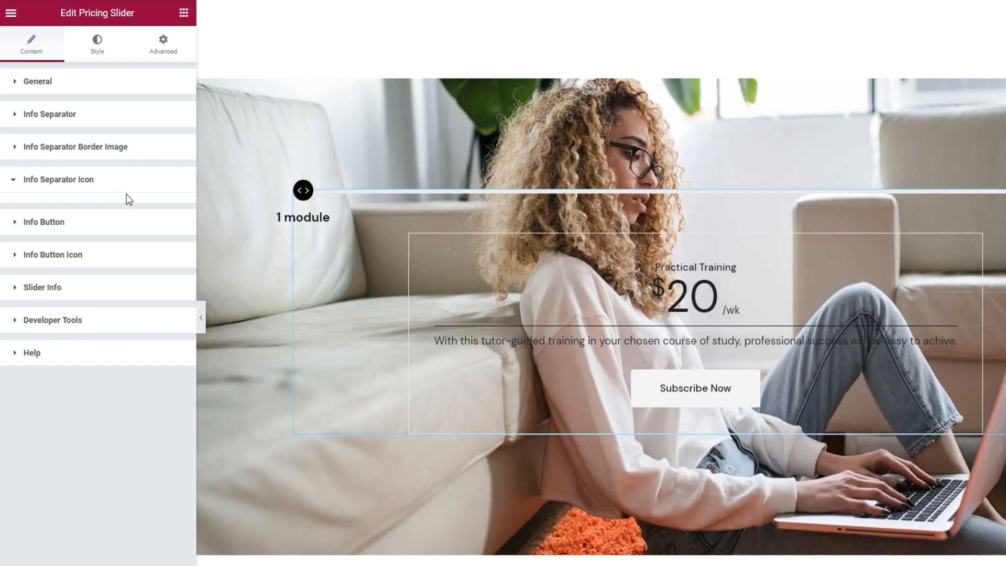
pyautogui.click(113, 225)
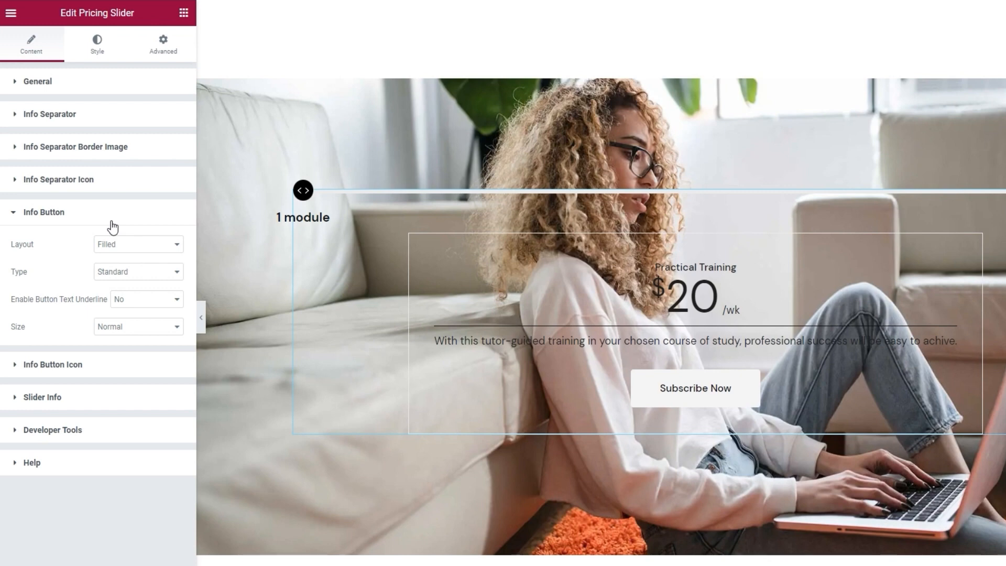
pyautogui.click(135, 245)
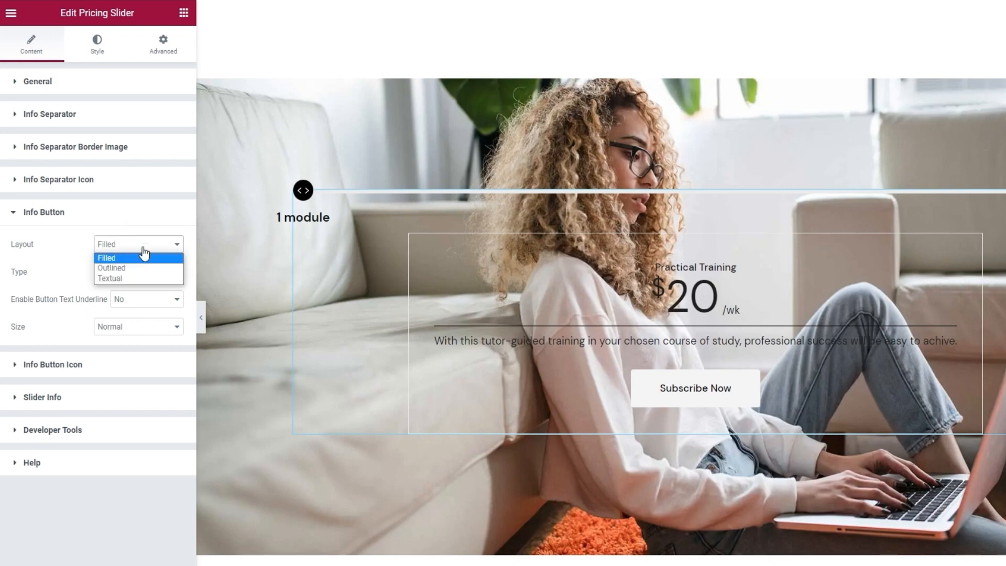
pyautogui.click(148, 246)
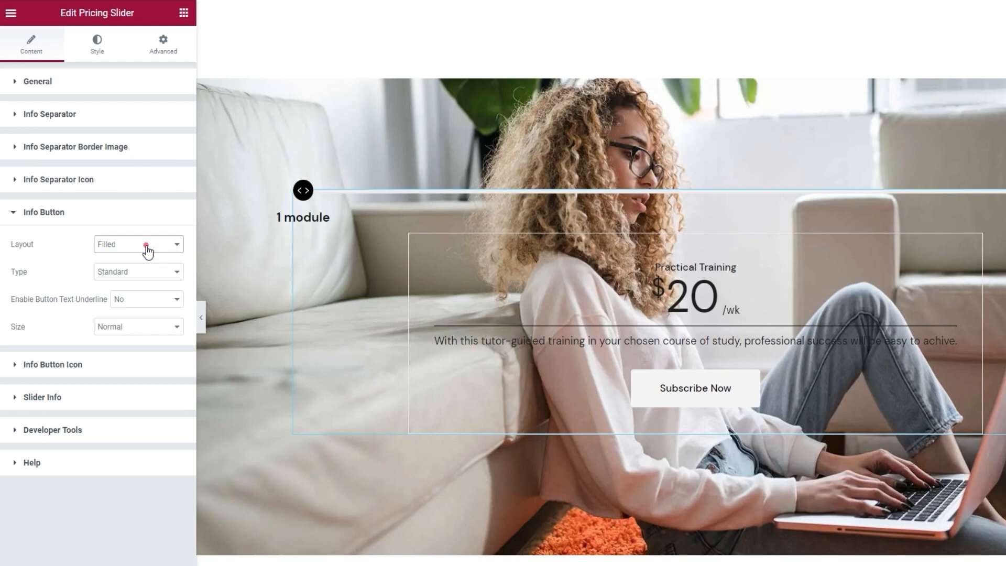
pyautogui.click(148, 271)
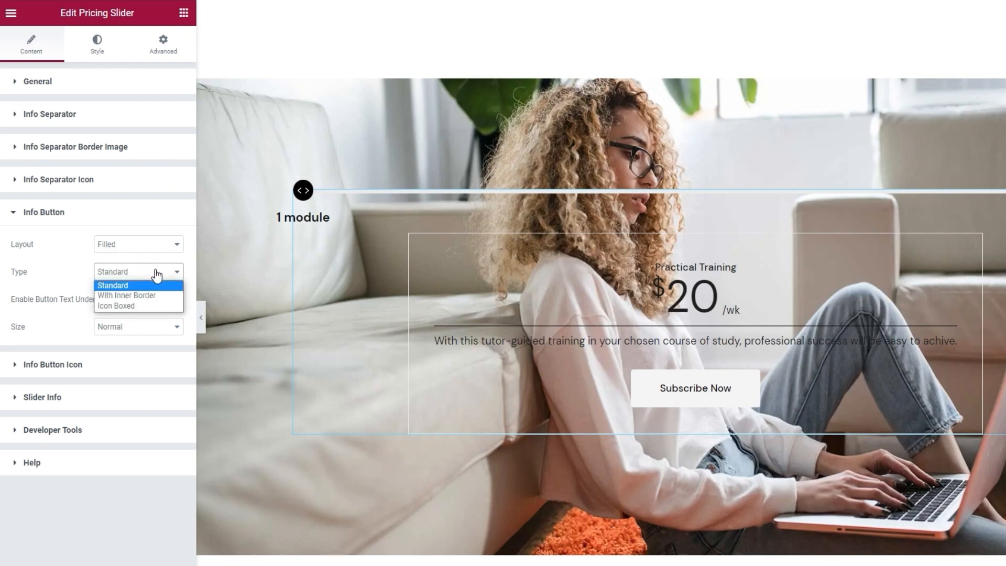
pyautogui.click(156, 273)
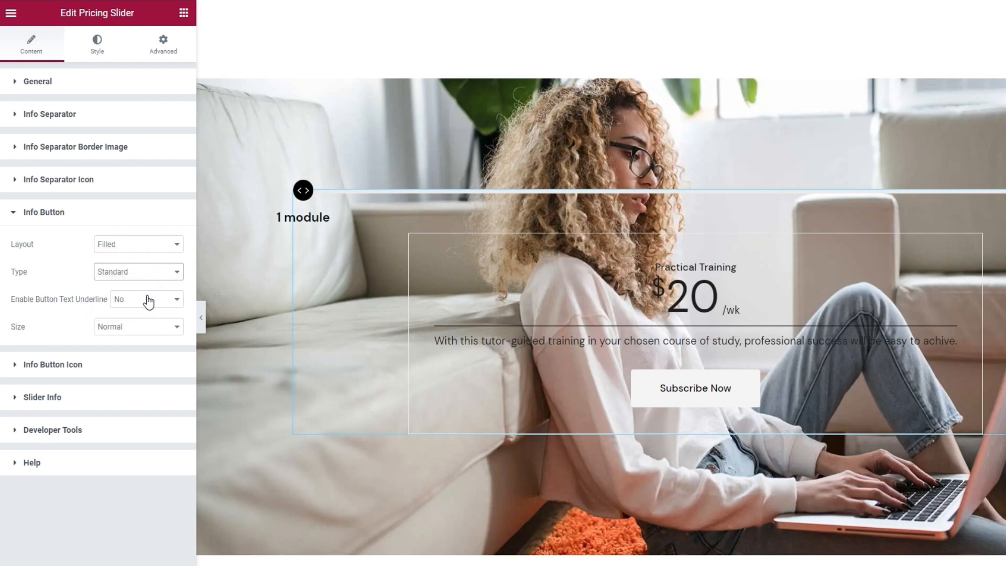
pyautogui.click(146, 302)
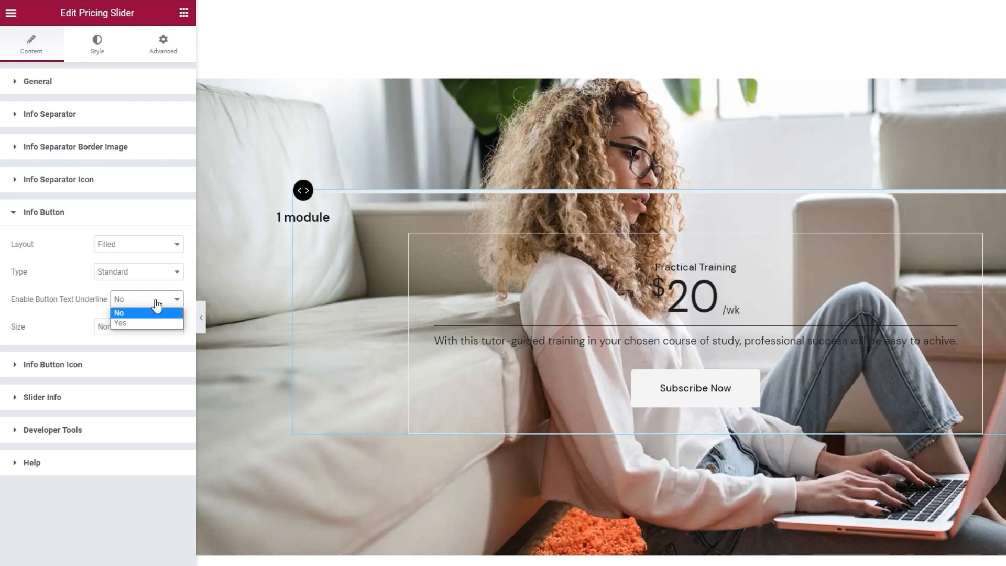
pyautogui.click(156, 302)
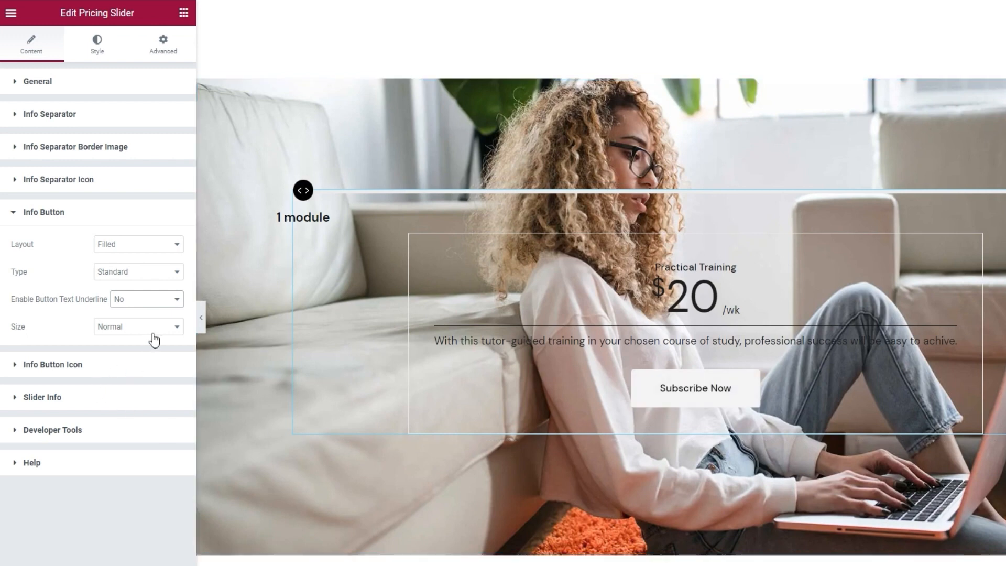
# Insert arrow-button.svg from the media library as the info button's icon.
pyautogui.click(136, 378)
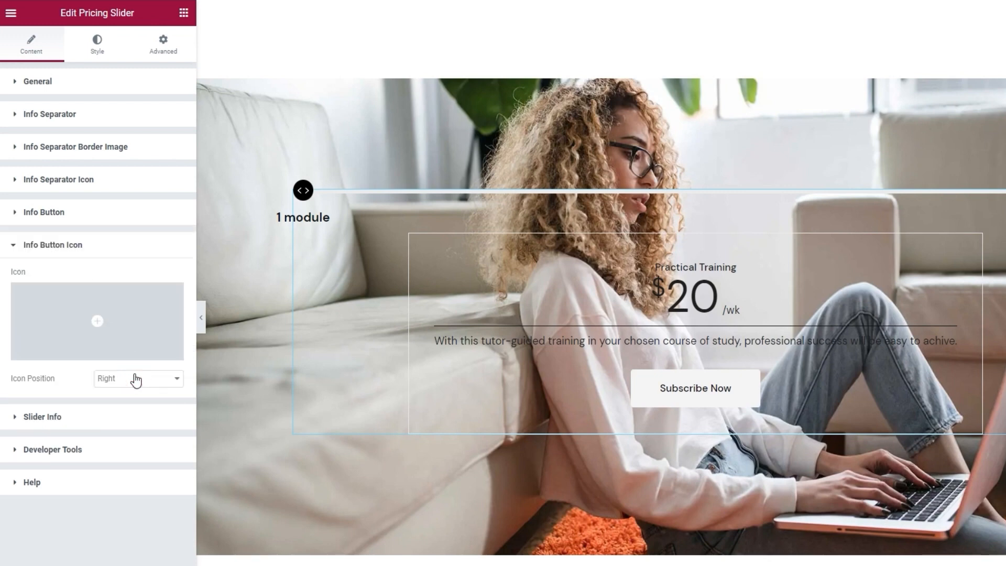
pyautogui.moveTo(128, 324)
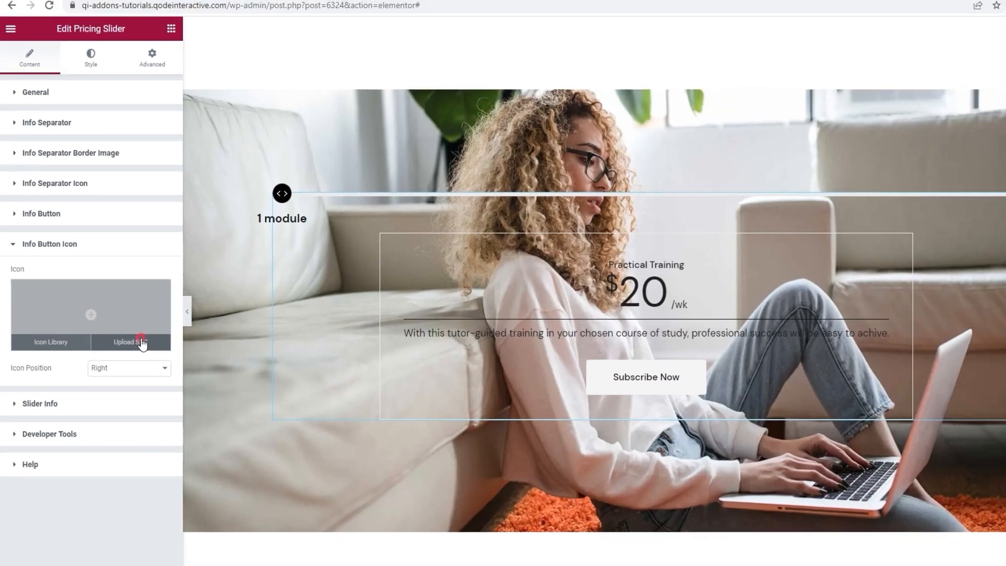
pyautogui.click(152, 353)
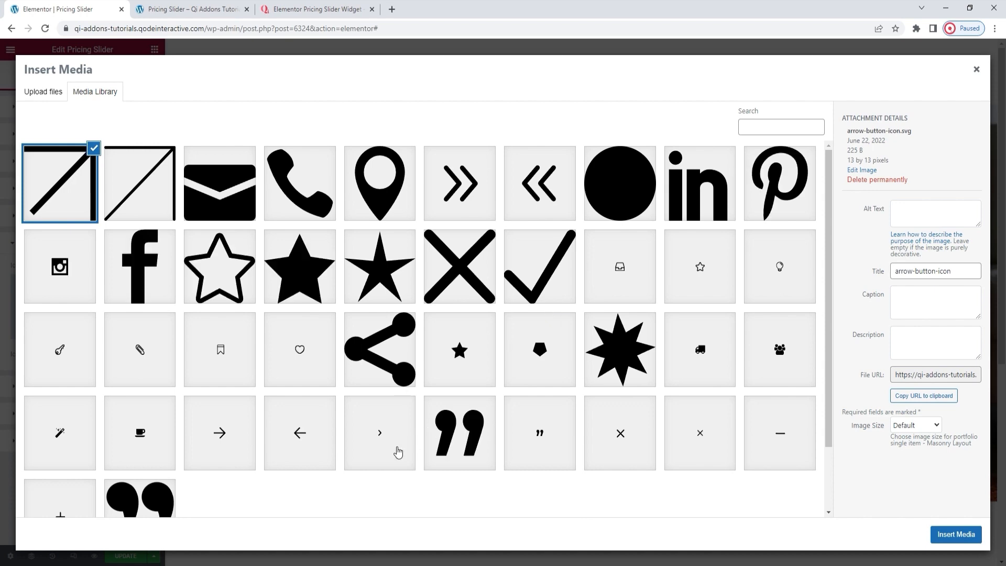
pyautogui.click(398, 452)
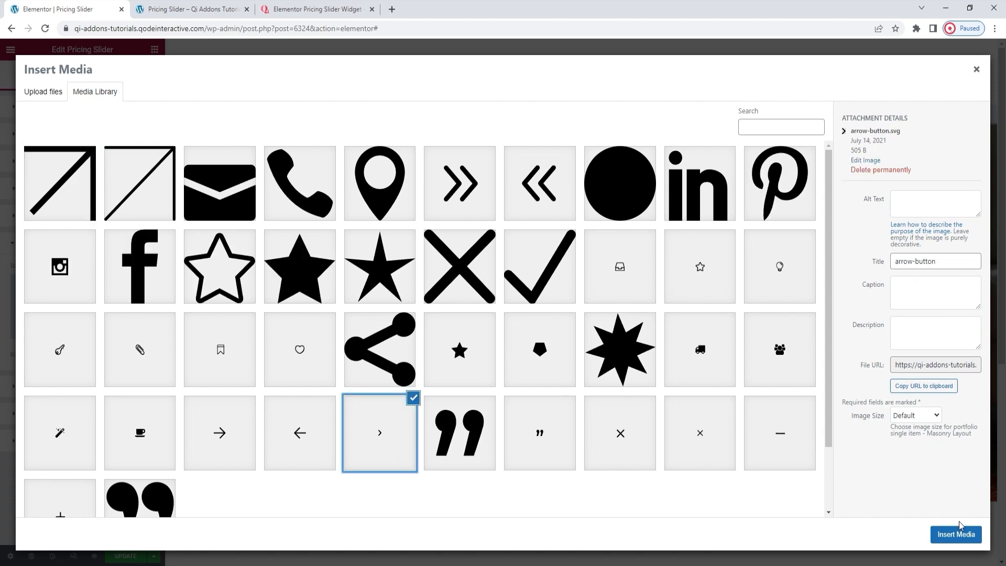
pyautogui.click(956, 534)
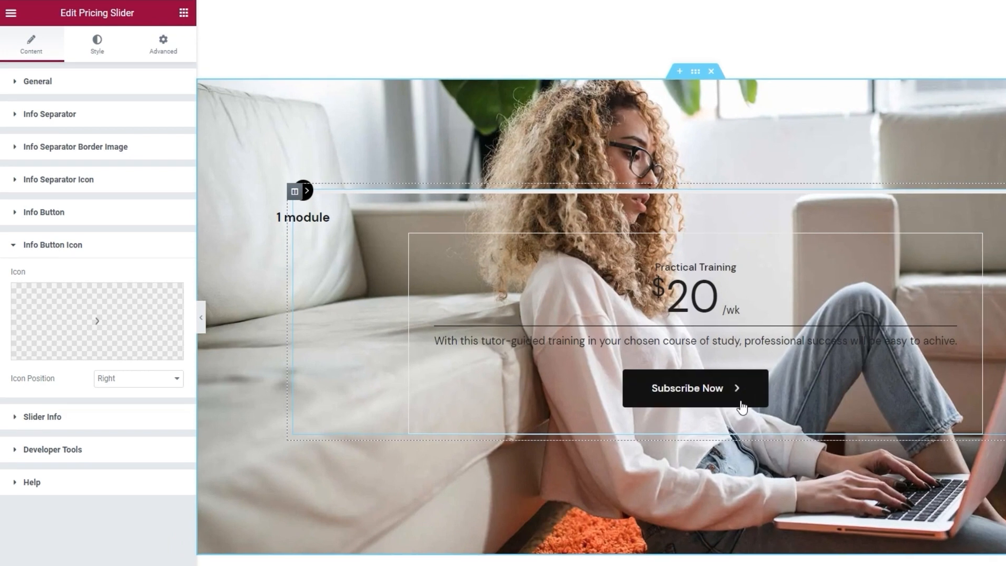
# Try the info button icon's position as Left, and set it back to Right.
pyautogui.click(150, 387)
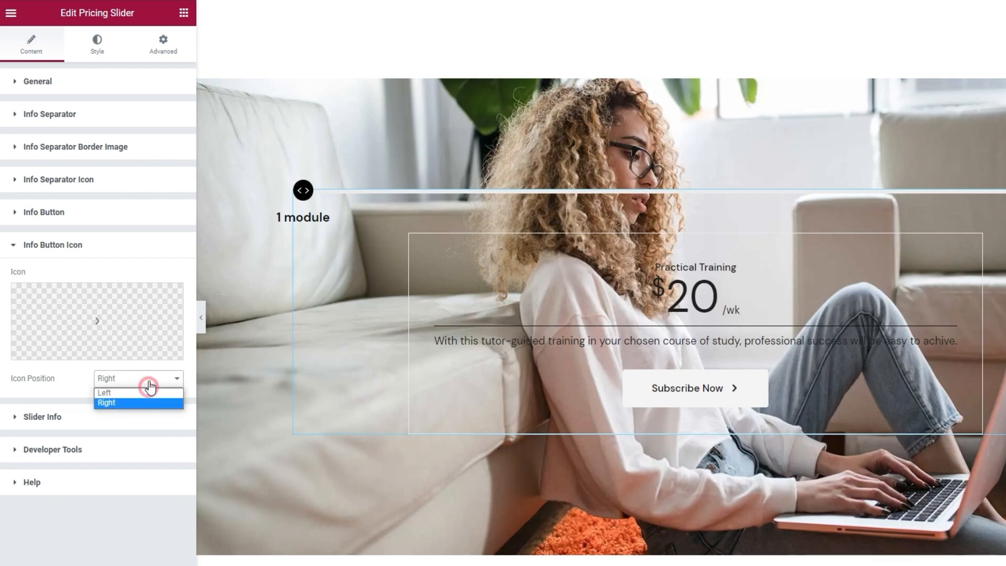
pyautogui.click(146, 391)
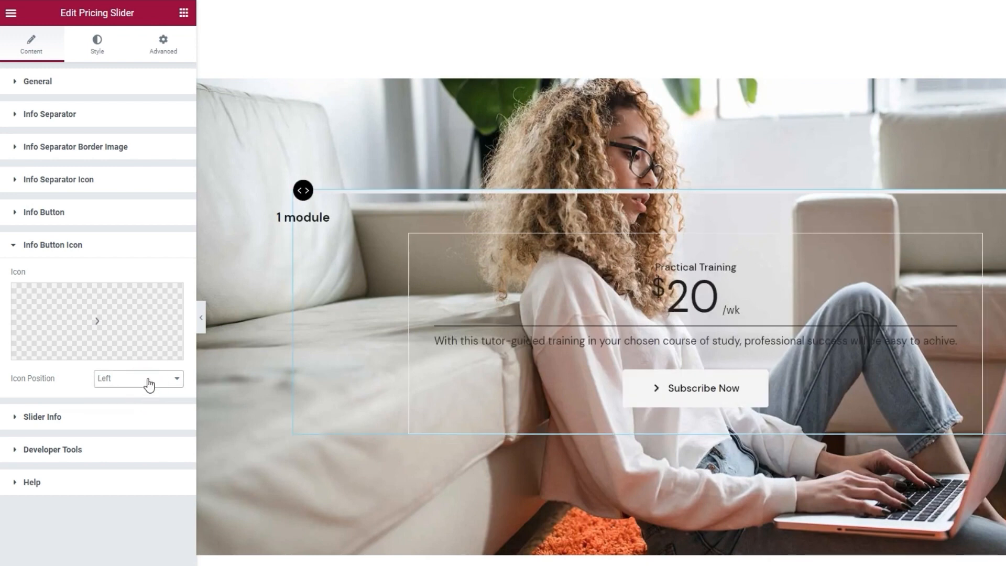
pyautogui.click(149, 385)
pyautogui.click(150, 399)
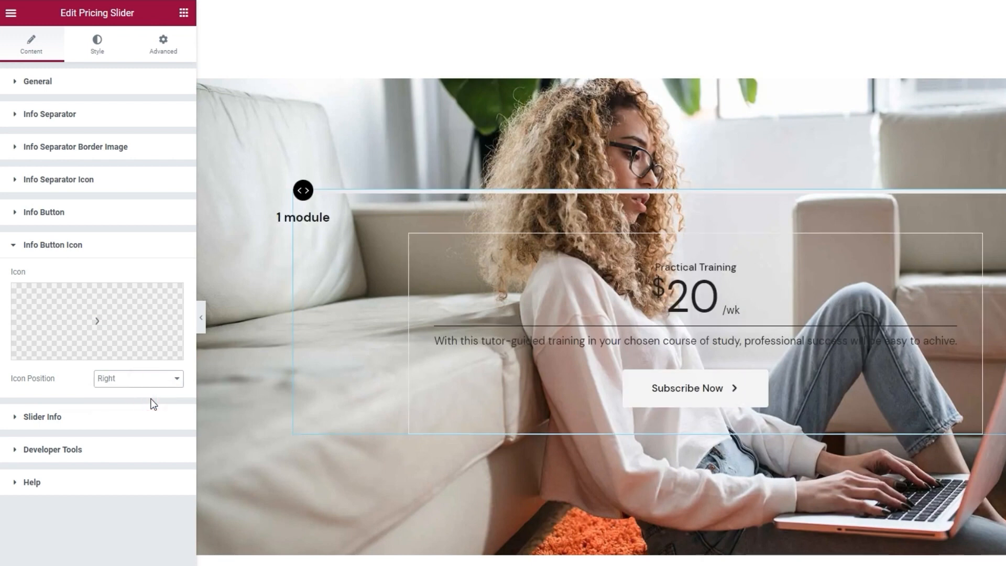
# Show the widget's shortcode snippet and hide it again, checking the Slider Info and Help sections.
pyautogui.click(139, 422)
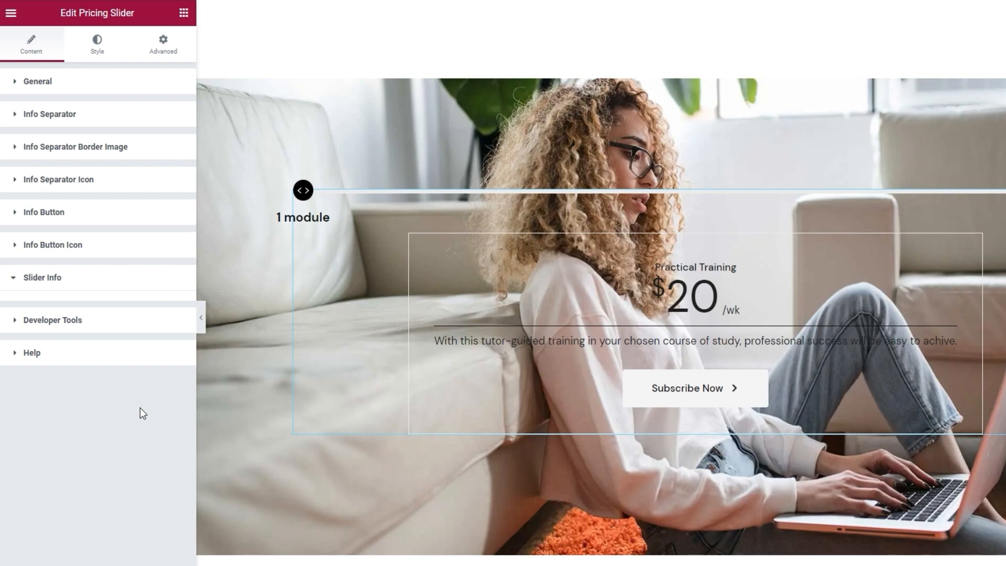
pyautogui.click(124, 315)
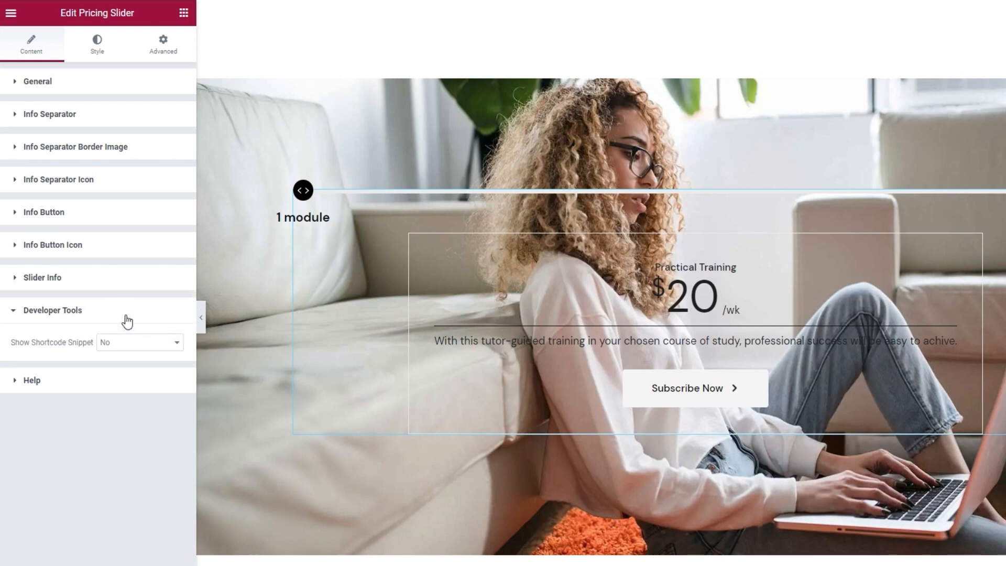
pyautogui.click(128, 341)
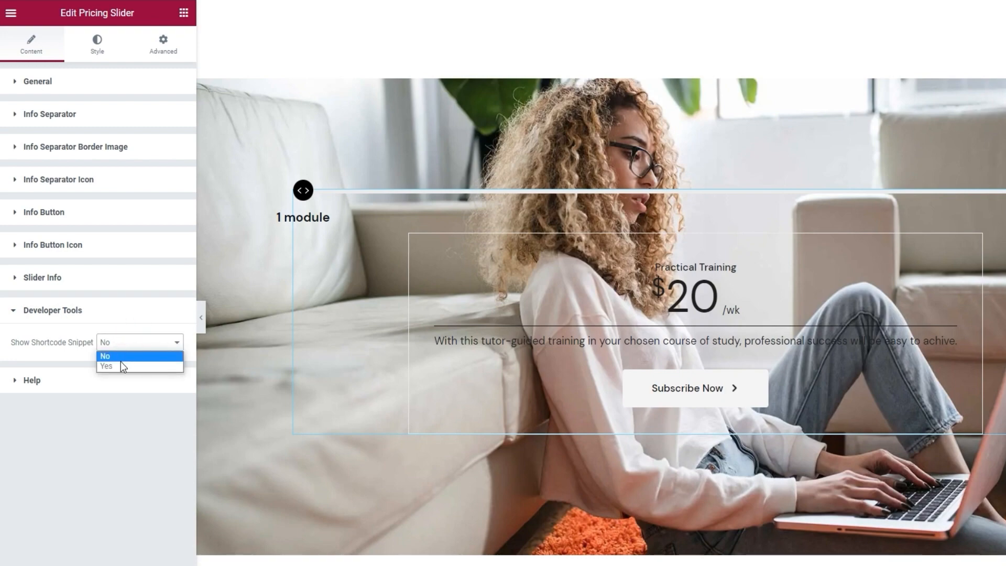
pyautogui.click(120, 363)
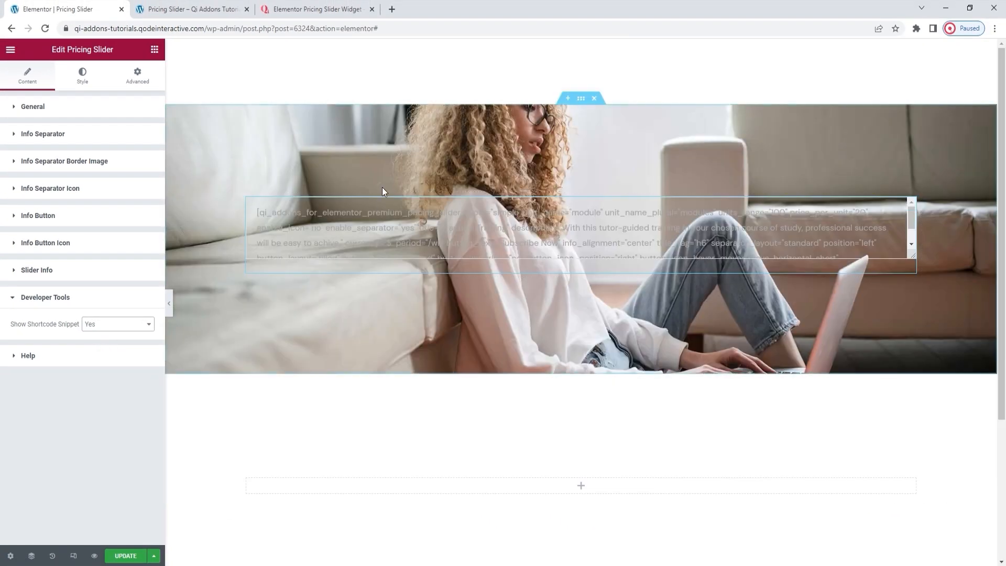
pyautogui.scroll(-1, 368, 224)
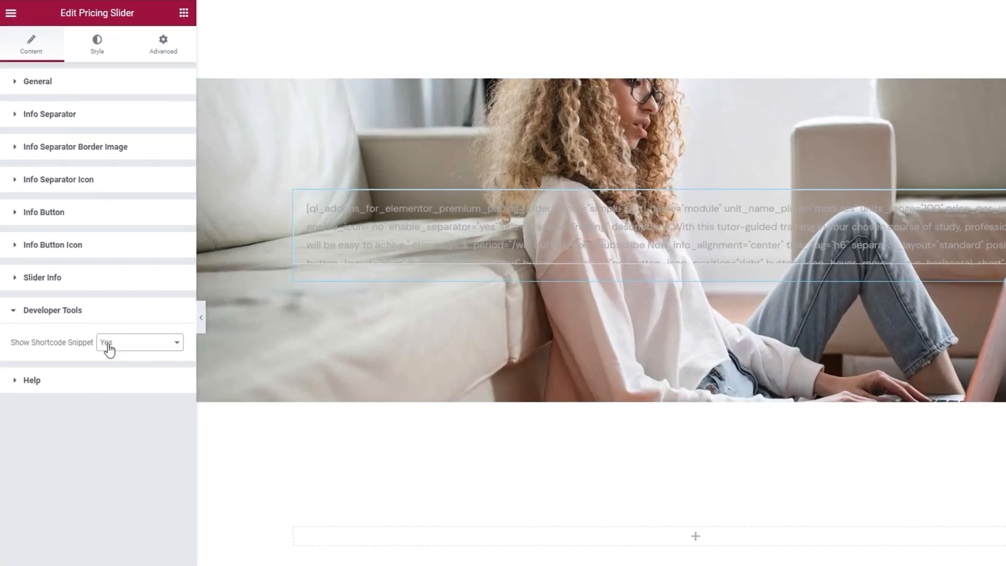
pyautogui.click(92, 326)
pyautogui.click(112, 355)
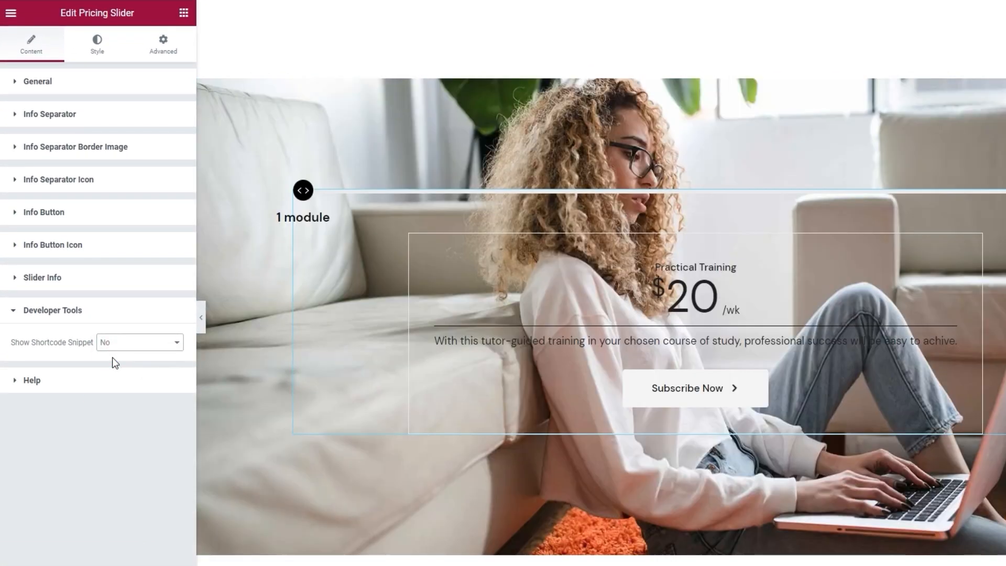
pyautogui.click(106, 381)
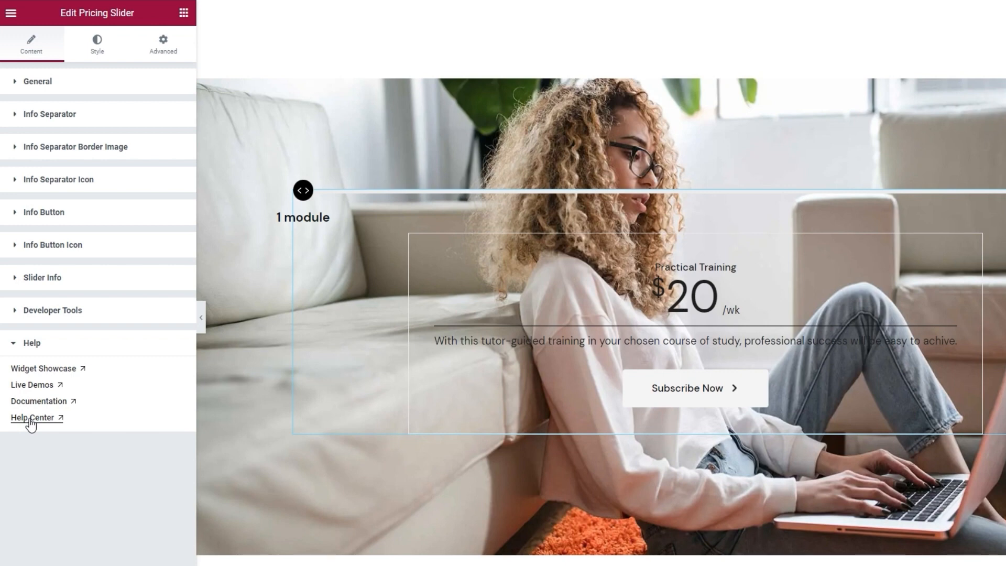
# Try an info width of 300 px in the widget's style settings, and settle on 415 px.
pyautogui.click(110, 56)
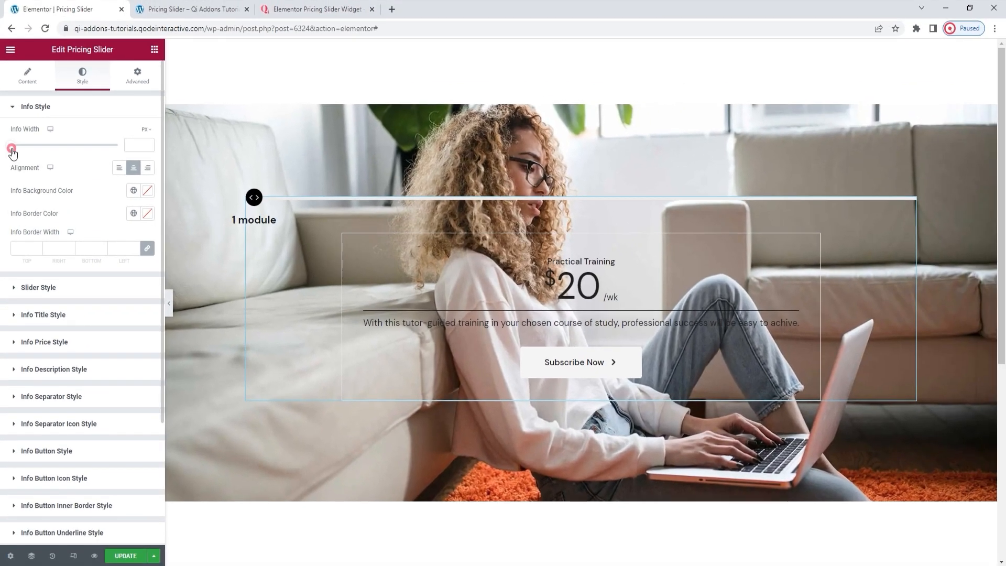
pyautogui.moveTo(13, 152); pyautogui.dragTo(55, 157)
pyautogui.doubleClick(131, 144)
pyautogui.write('3')
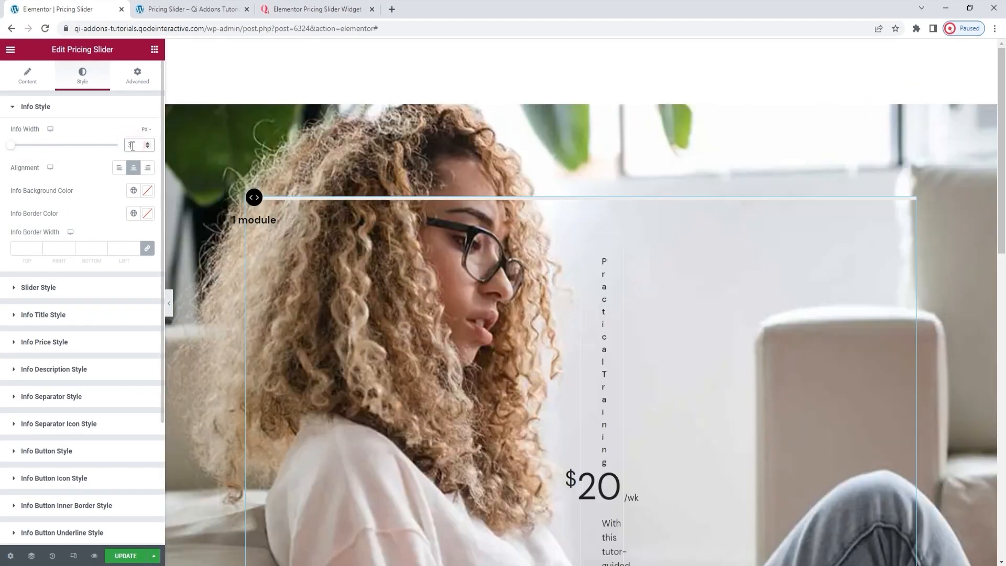
pyautogui.write('00')
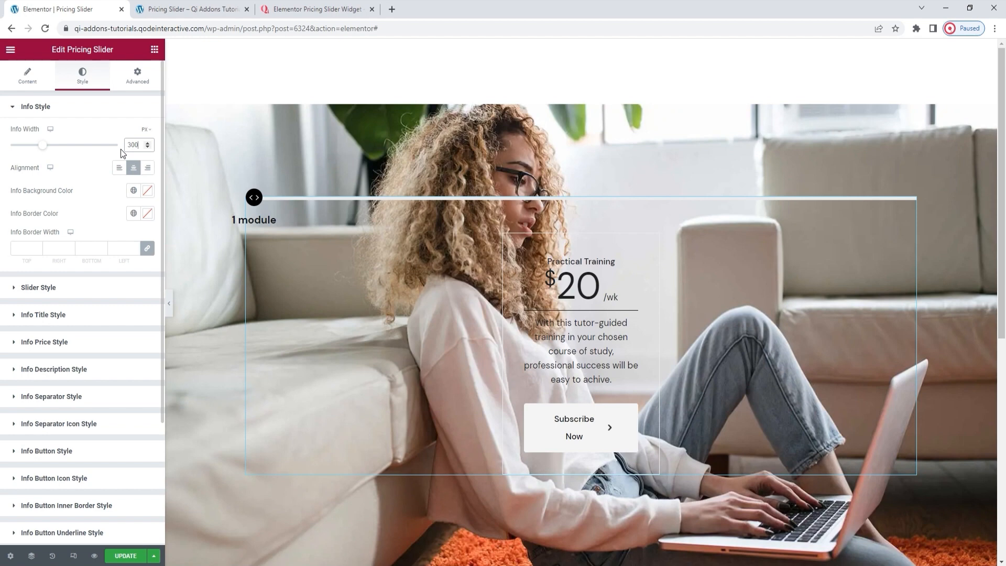
pyautogui.doubleClick(132, 144)
pyautogui.write('416')
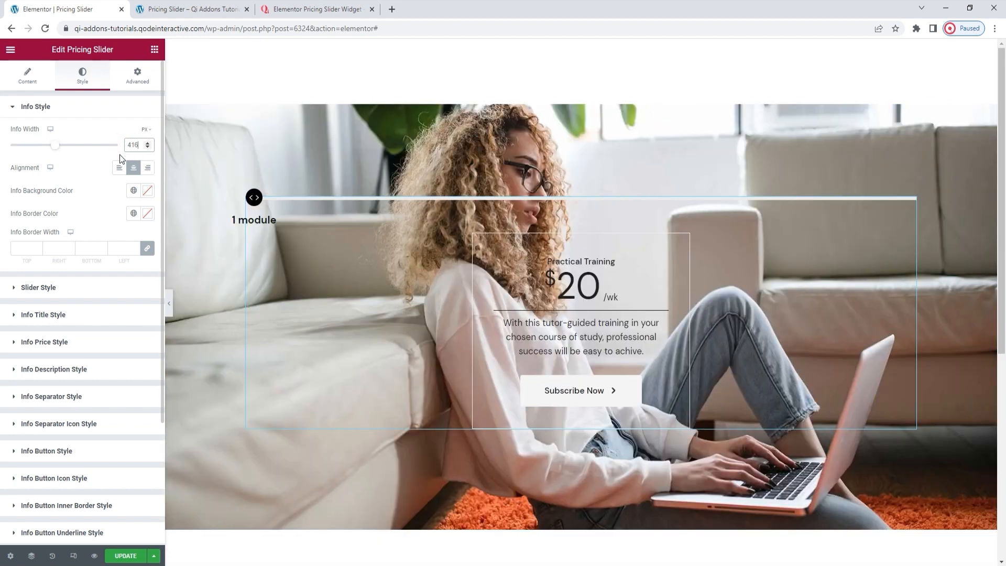
pyautogui.click(147, 147)
# Try the info content's alignment as Right, and set it to Left.
pyautogui.click(97, 173)
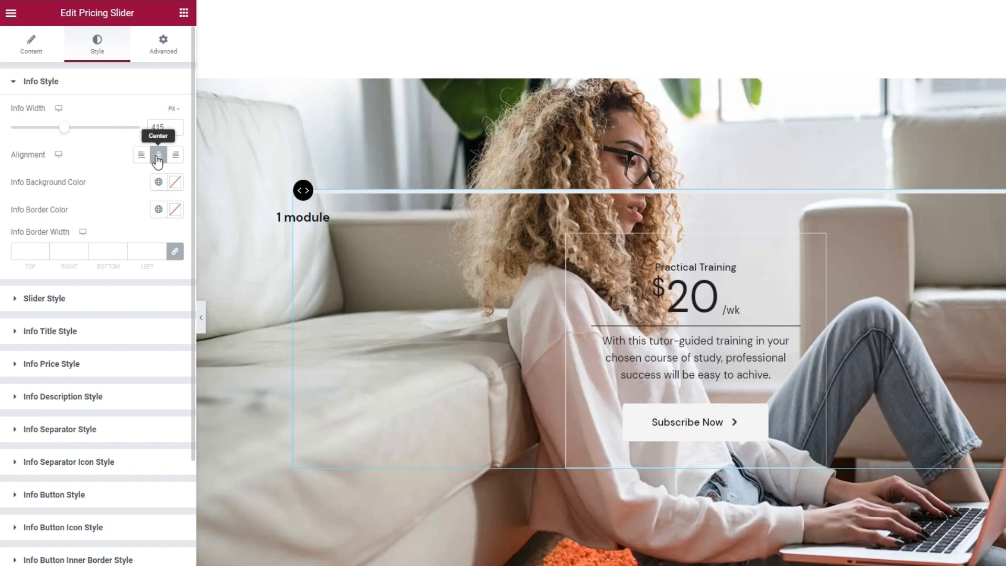
pyautogui.click(174, 155)
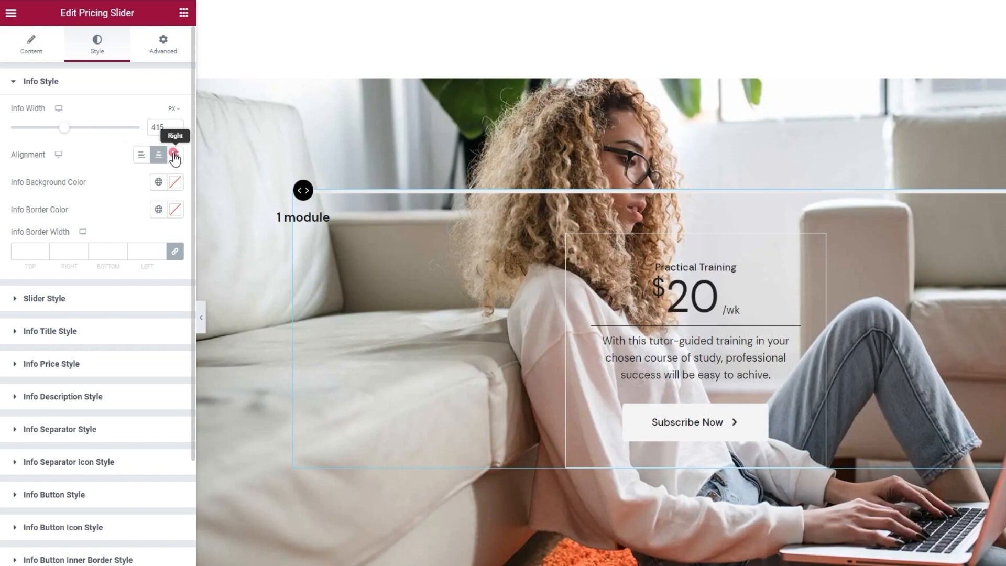
pyautogui.click(142, 158)
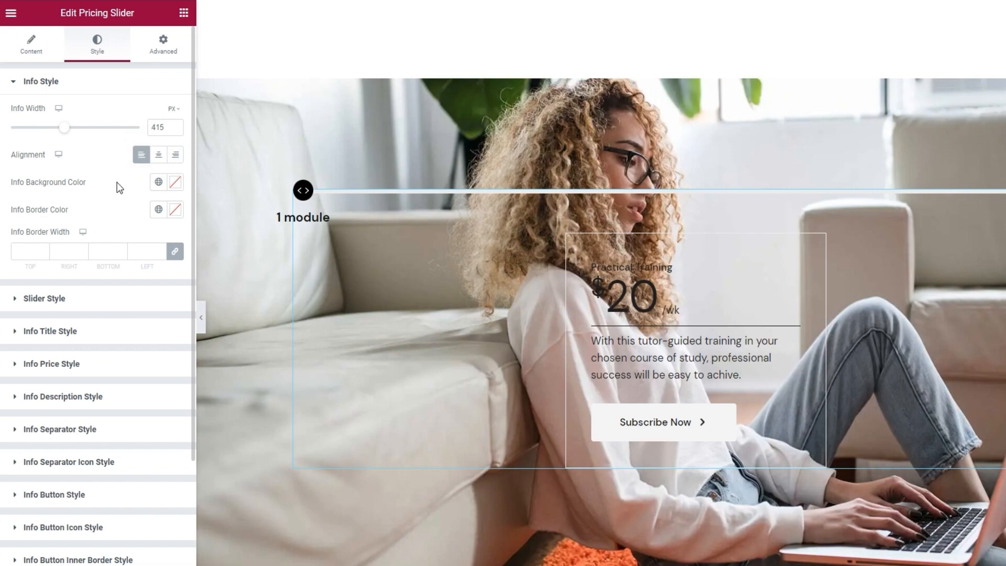
# Try a red info background color, and set it to white #FFFFFF.
pyautogui.click(175, 181)
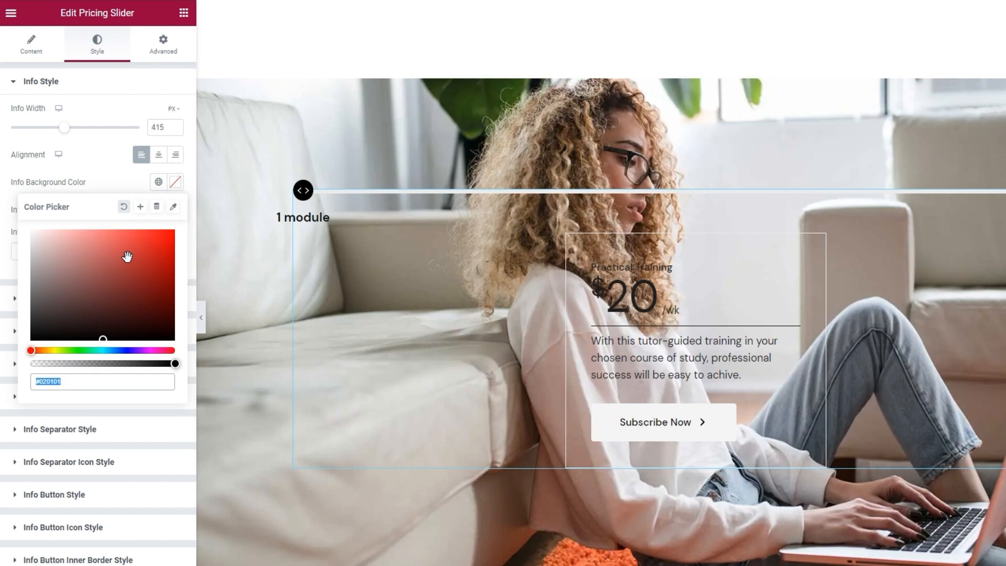
pyautogui.moveTo(127, 256); pyautogui.dragTo(107, 258)
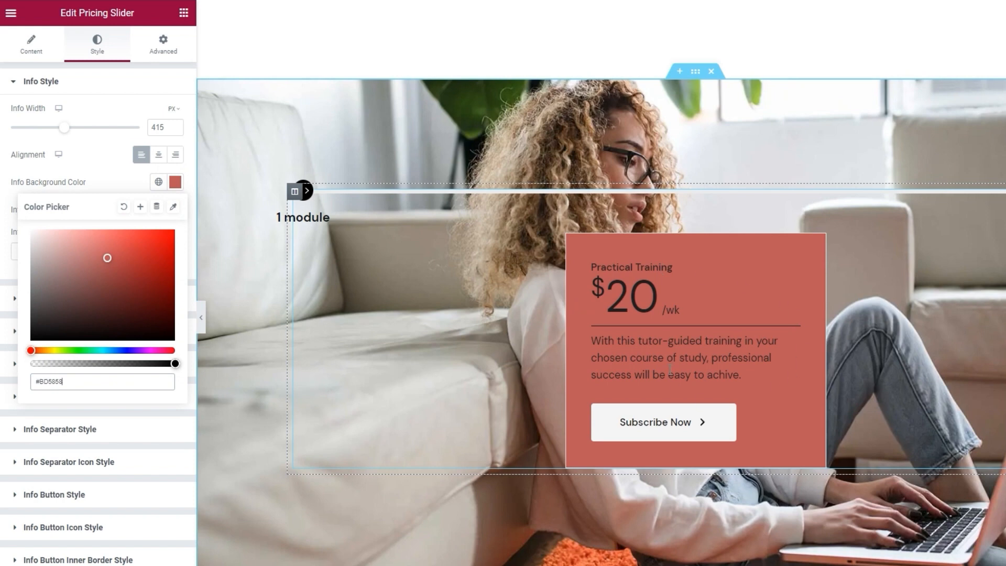
pyautogui.moveTo(77, 307); pyautogui.dragTo(17, 206)
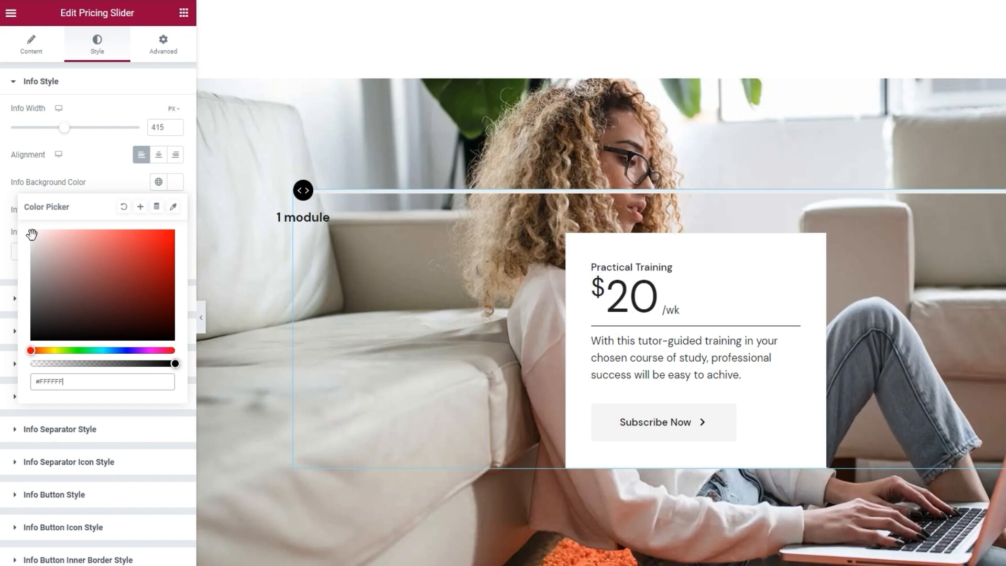
pyautogui.click(175, 189)
# Set the info border color to red #DA4343.
pyautogui.click(175, 210)
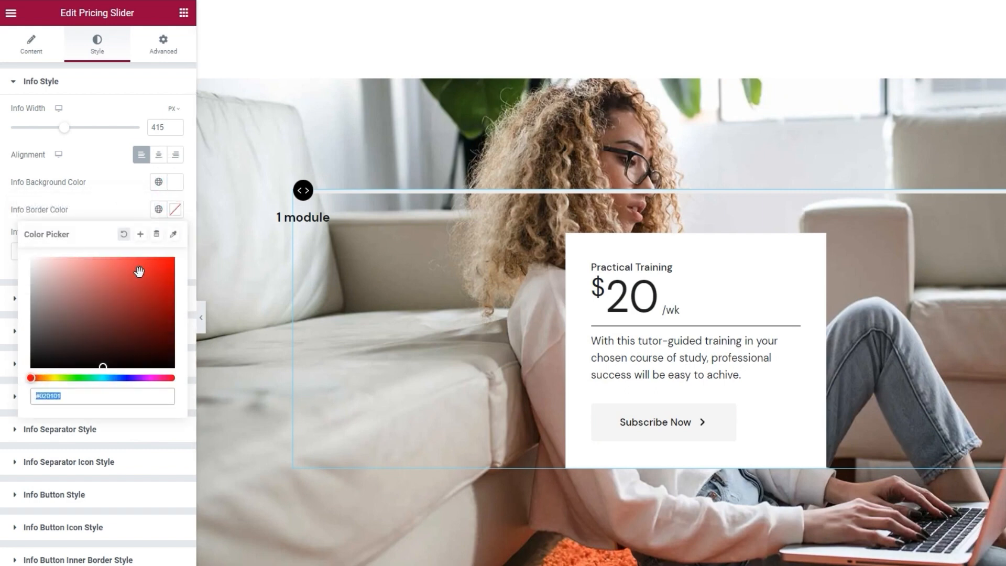
pyautogui.click(124, 280)
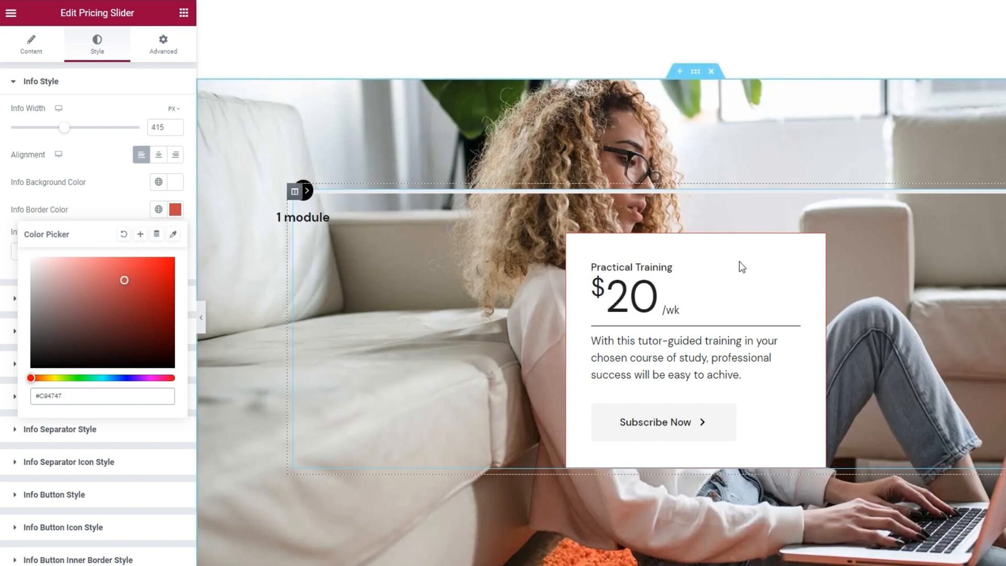
pyautogui.click(175, 209)
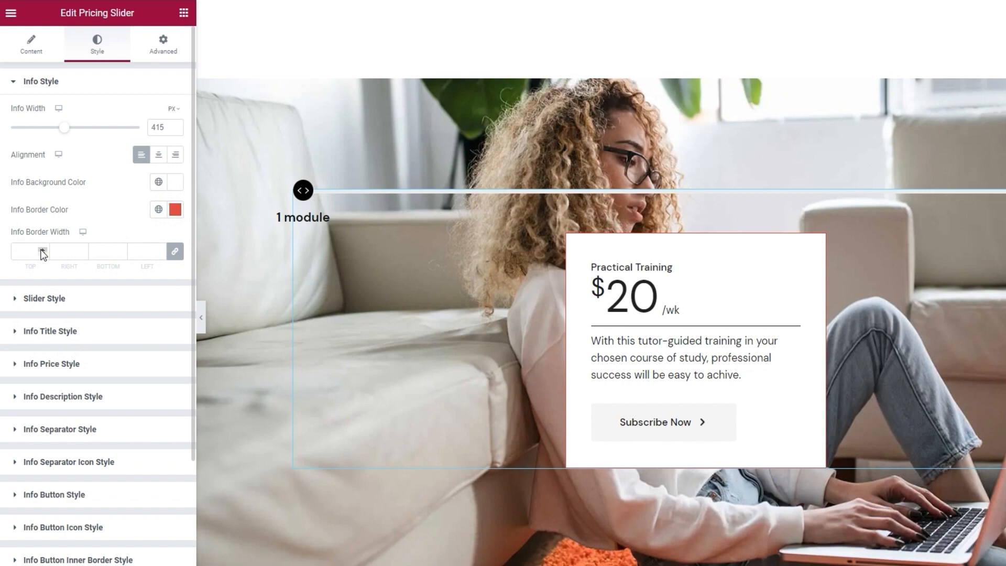
# Try a linked info border width of 5 on all four sides, and clear the value.
pyautogui.click(42, 247)
pyautogui.click(42, 248)
pyautogui.click(42, 247)
pyautogui.click(42, 248)
pyautogui.click(43, 250)
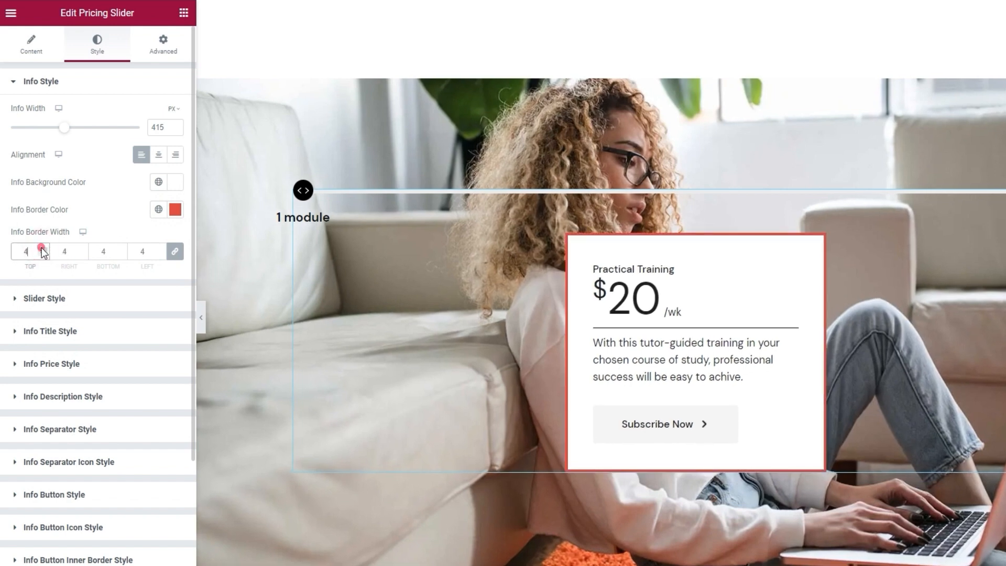
pyautogui.doubleClick(20, 253)
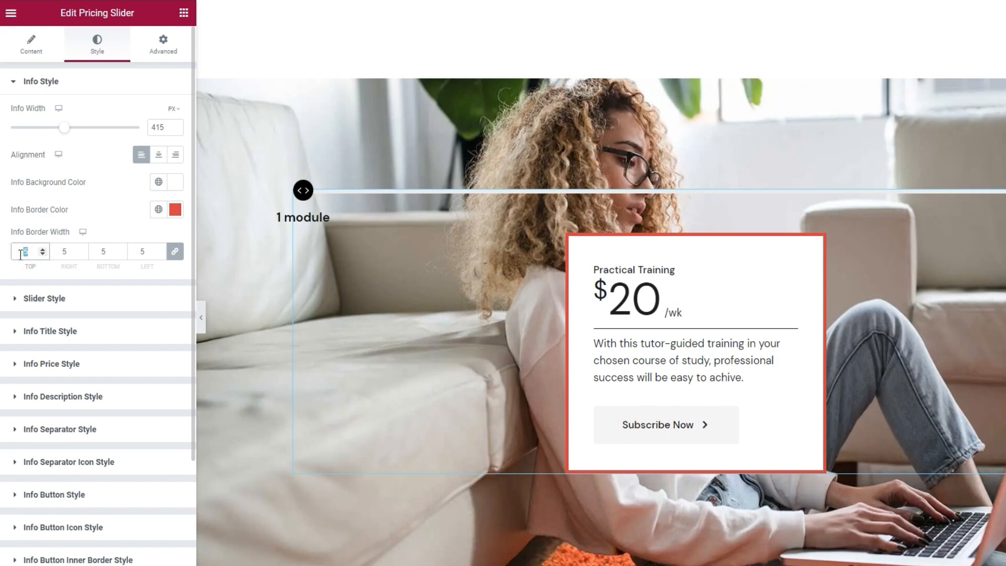
pyautogui.press('BackSpace')
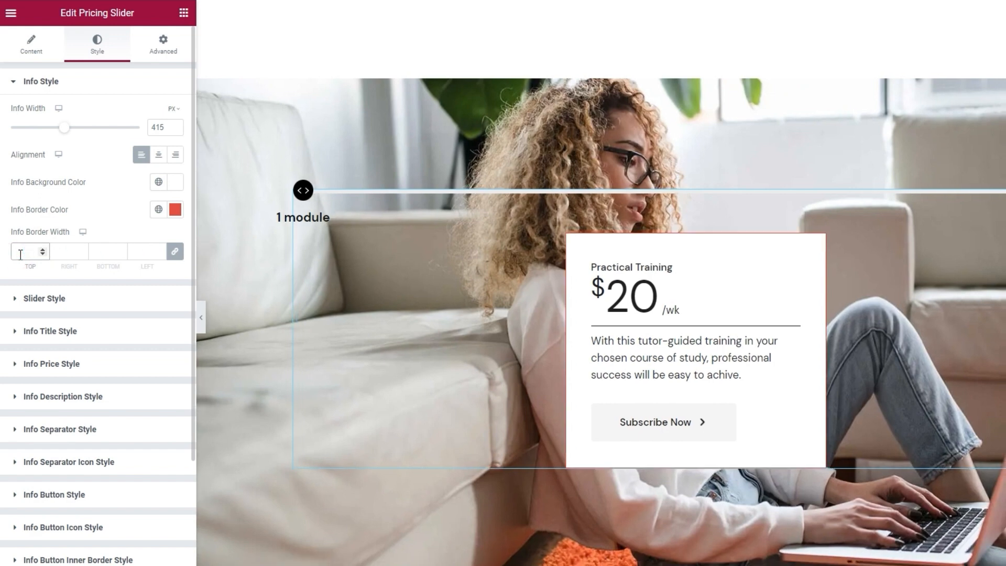
# Unlink the info border widths and set the top border to 6, with the other sides at 0.
pyautogui.click(175, 250)
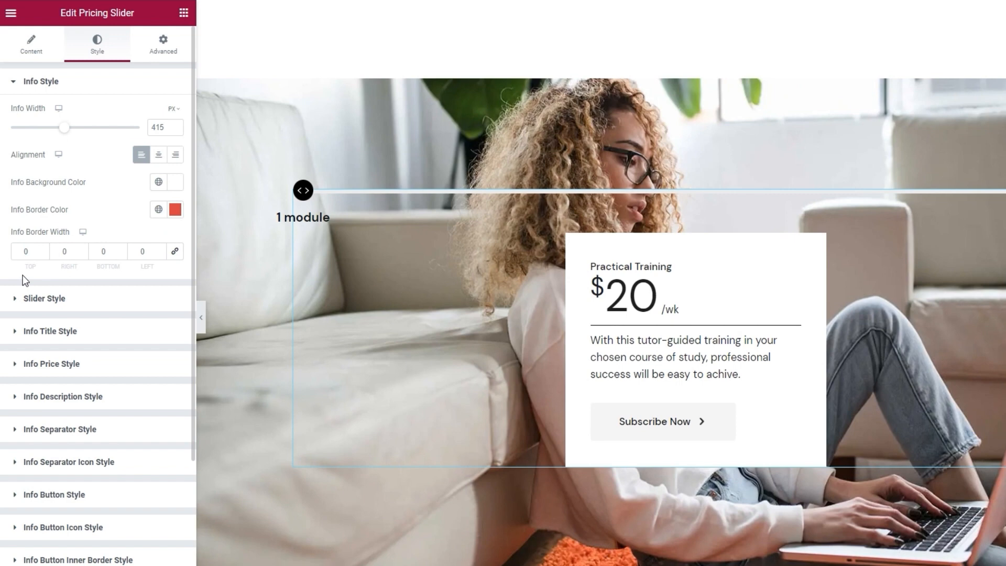
pyautogui.doubleClick(13, 250)
pyautogui.write('6')
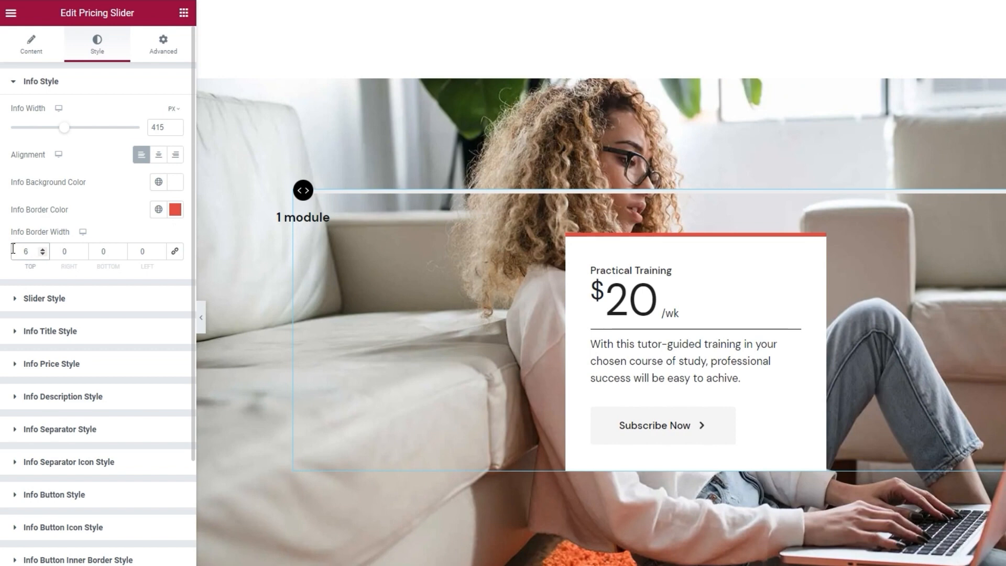
# Set the info box's top border width to 0 and reset the info border color.
pyautogui.press('BackSpace')
pyautogui.write('0')
pyautogui.click(175, 209)
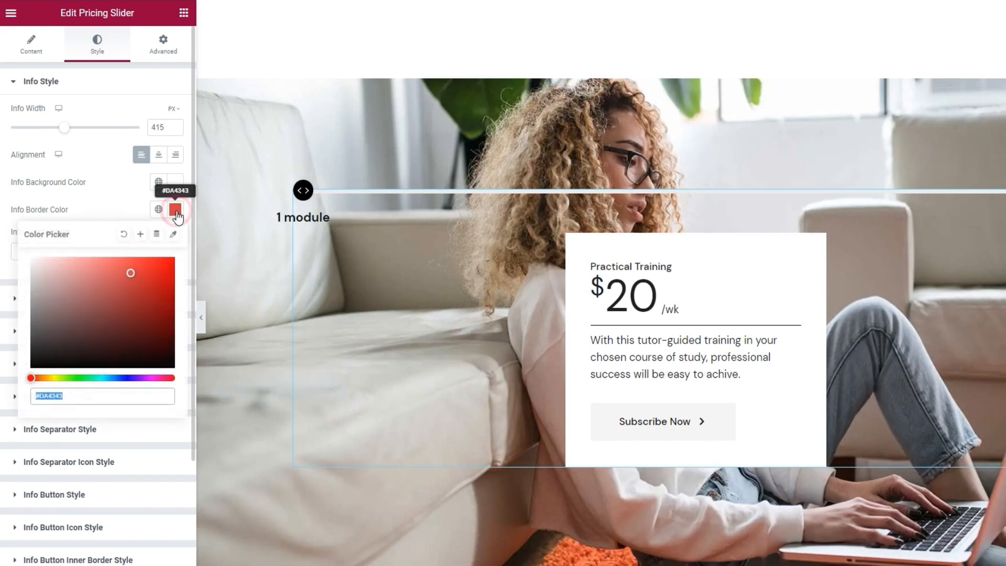
pyautogui.click(123, 235)
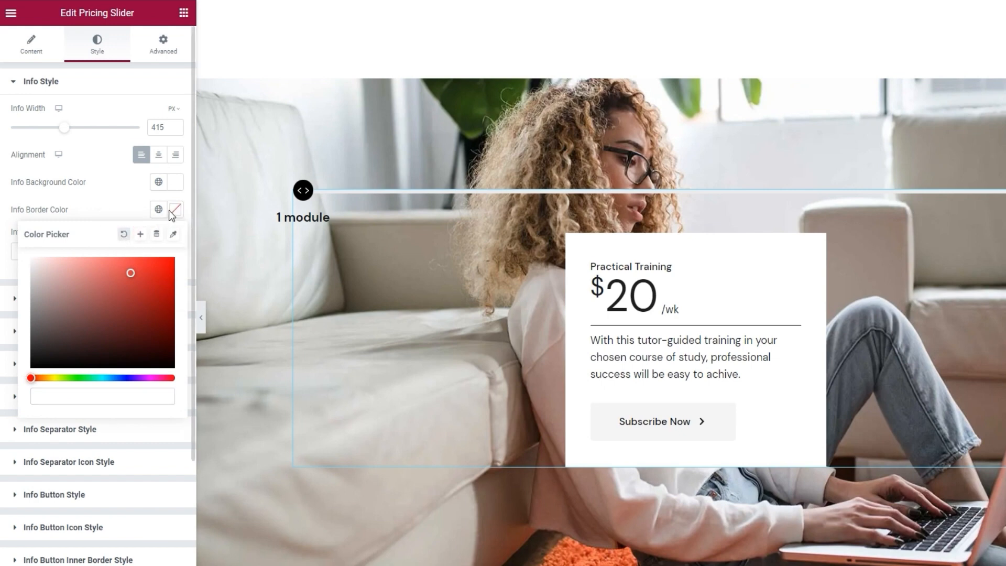
# Set the slider line's normal background color to #ACCF9F and its line height to 18.
pyautogui.click(175, 210)
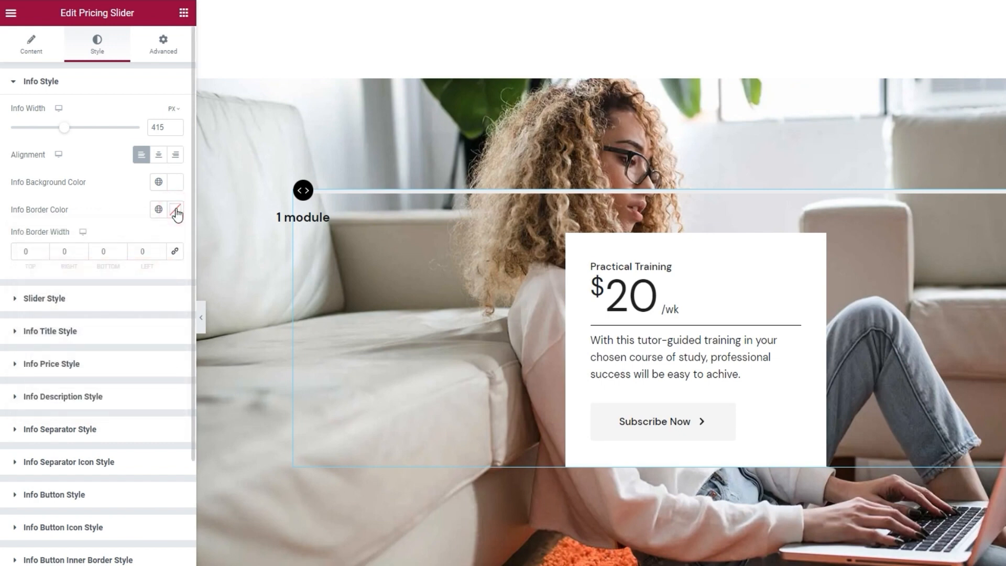
pyautogui.click(93, 300)
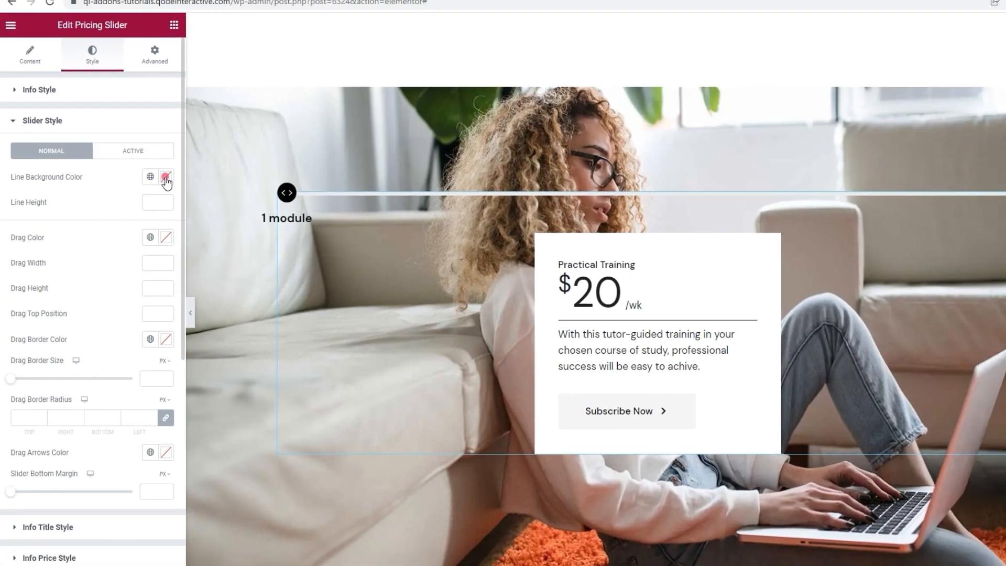
pyautogui.click(175, 174)
pyautogui.click(112, 254)
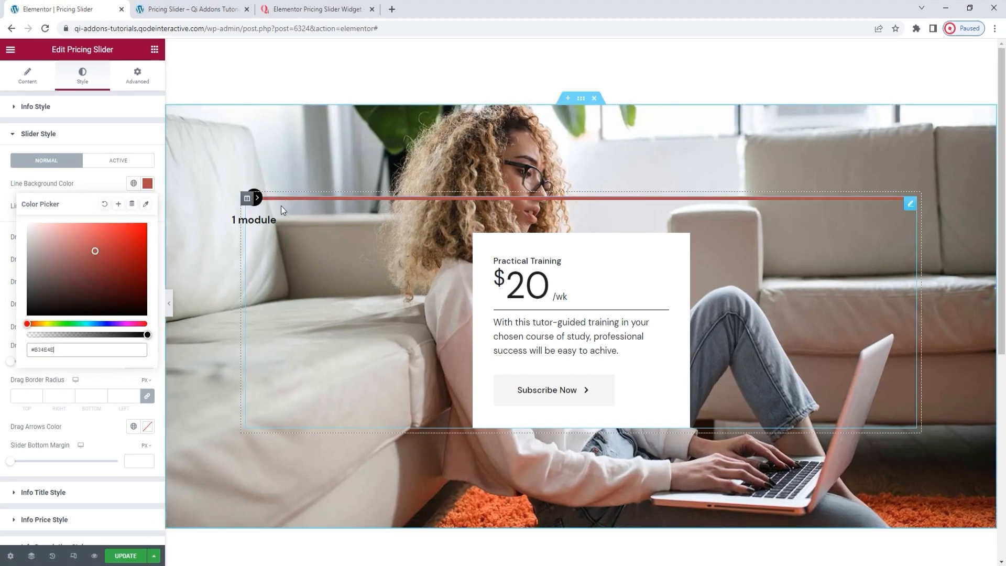
pyautogui.tripleClick(82, 356)
pyautogui.write('#accf9f')
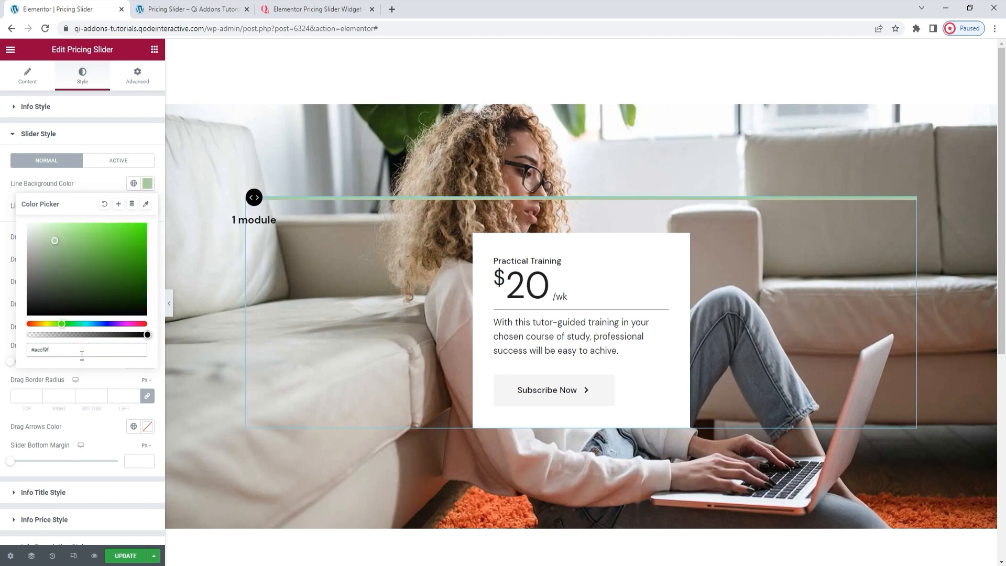
pyautogui.click(148, 184)
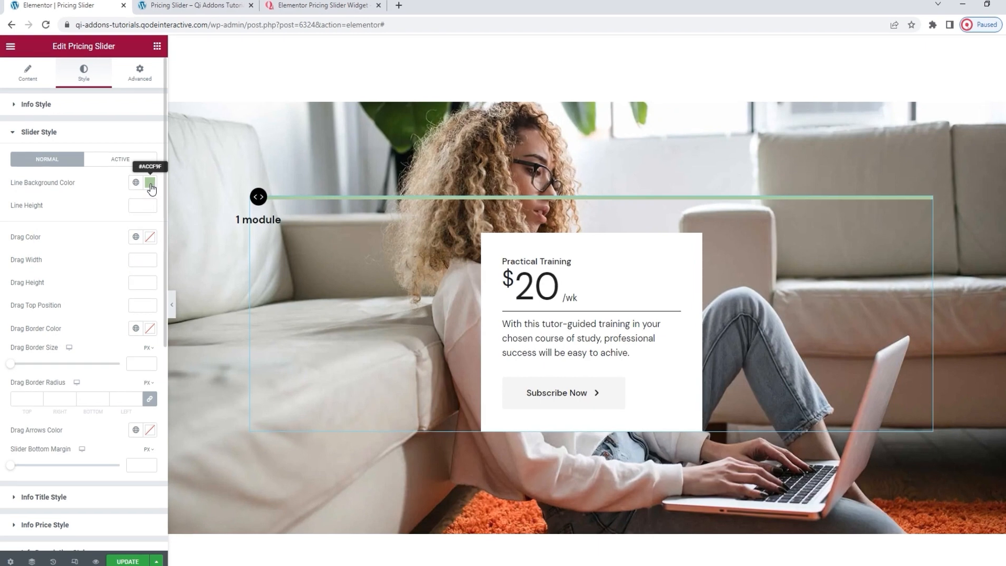
pyautogui.click(142, 205)
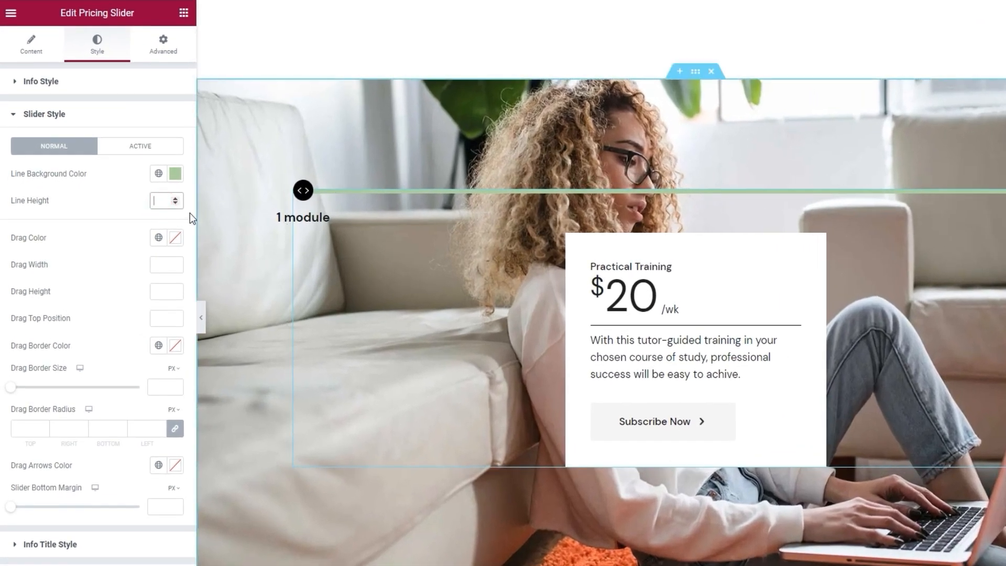
pyautogui.write('18')
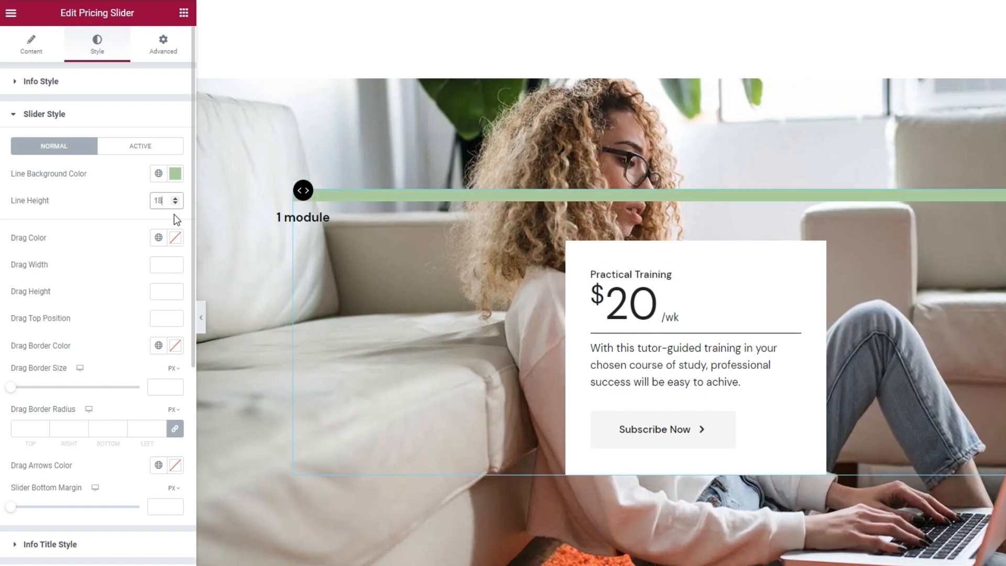
# Set the slider's line active background color to a light red and update the page.
pyautogui.click(152, 152)
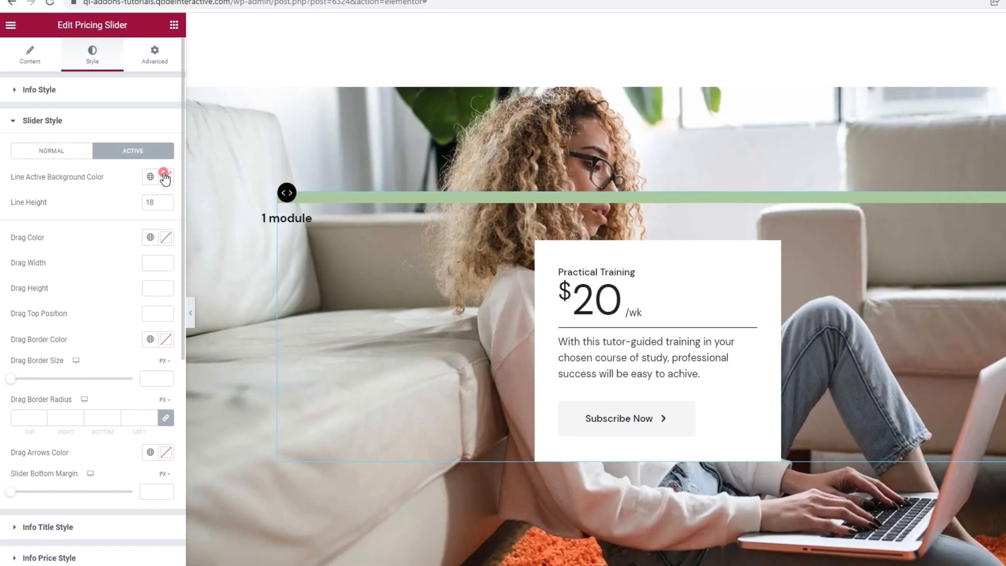
pyautogui.click(175, 173)
pyautogui.click(118, 232)
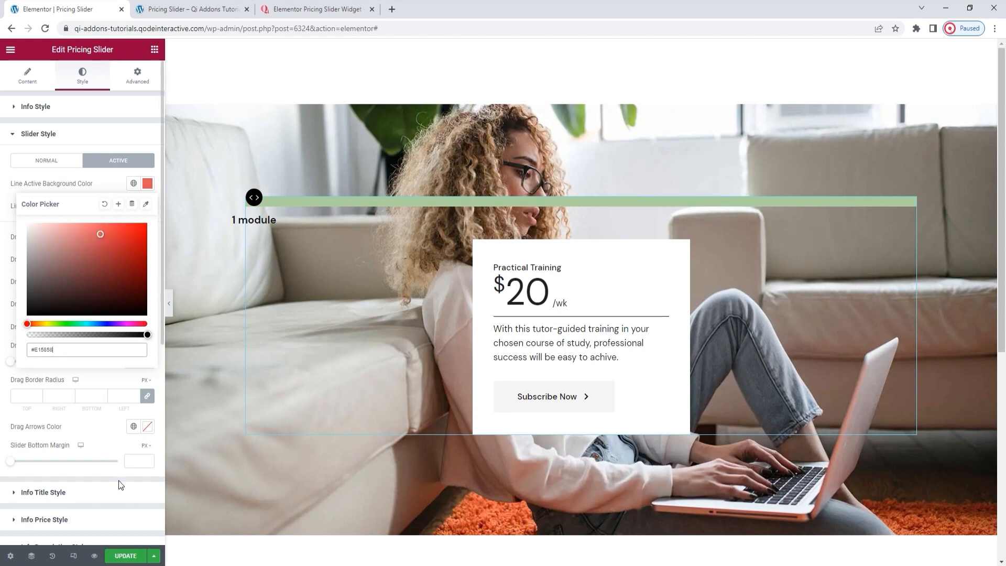
pyautogui.click(126, 555)
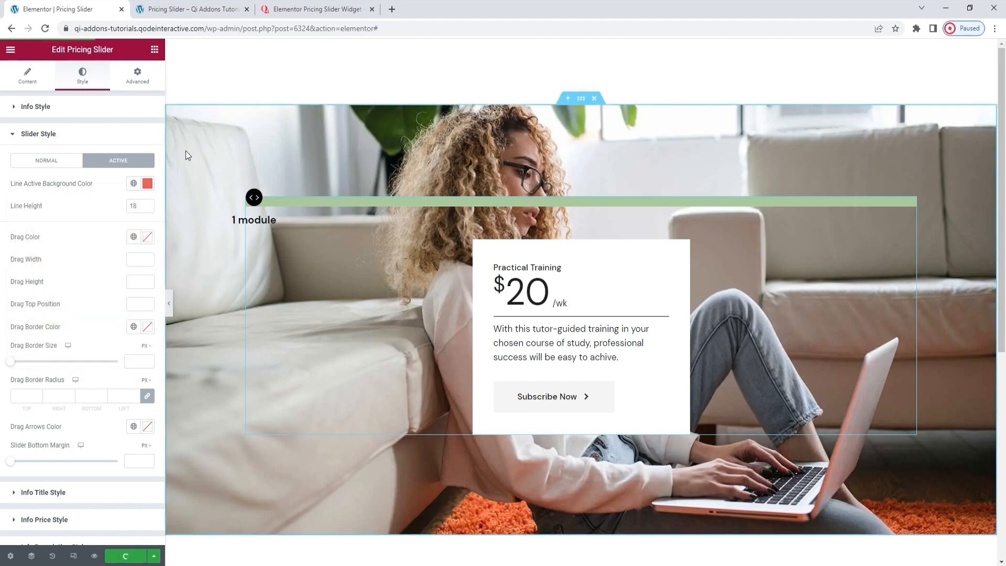
# Reload the published pricing slider page and move the slider handle to 8 modules to check the active line color.
pyautogui.click(209, 11)
pyautogui.click(45, 30)
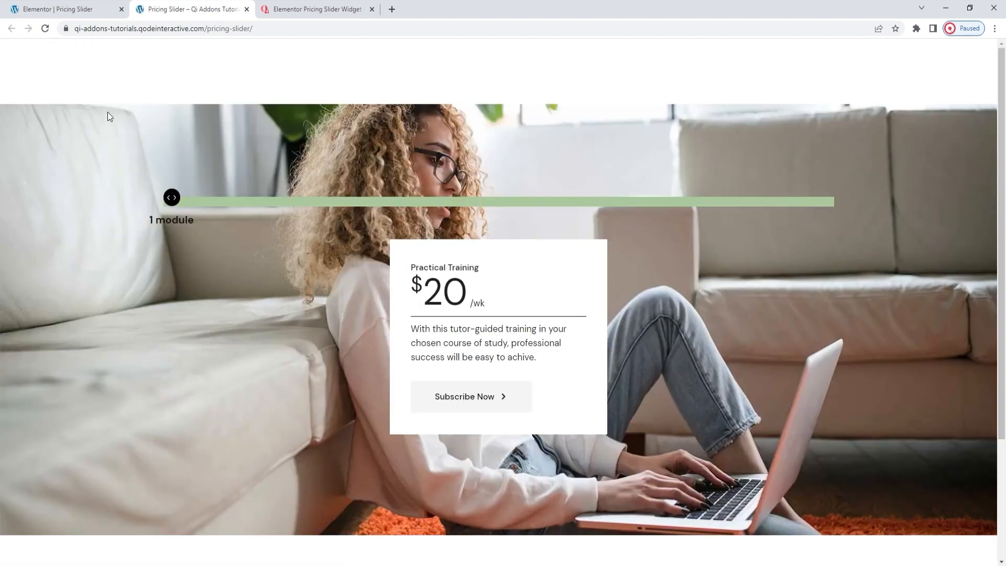
pyautogui.moveTo(175, 197); pyautogui.dragTo(230, 194)
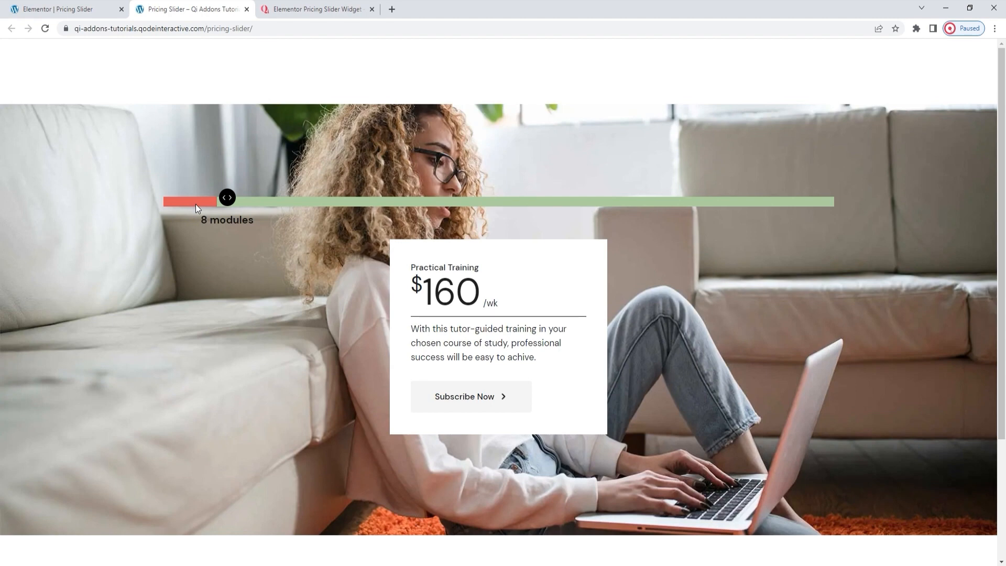
# Return to the Elementor editor and reset the line active background color to its default.
pyautogui.click(99, 6)
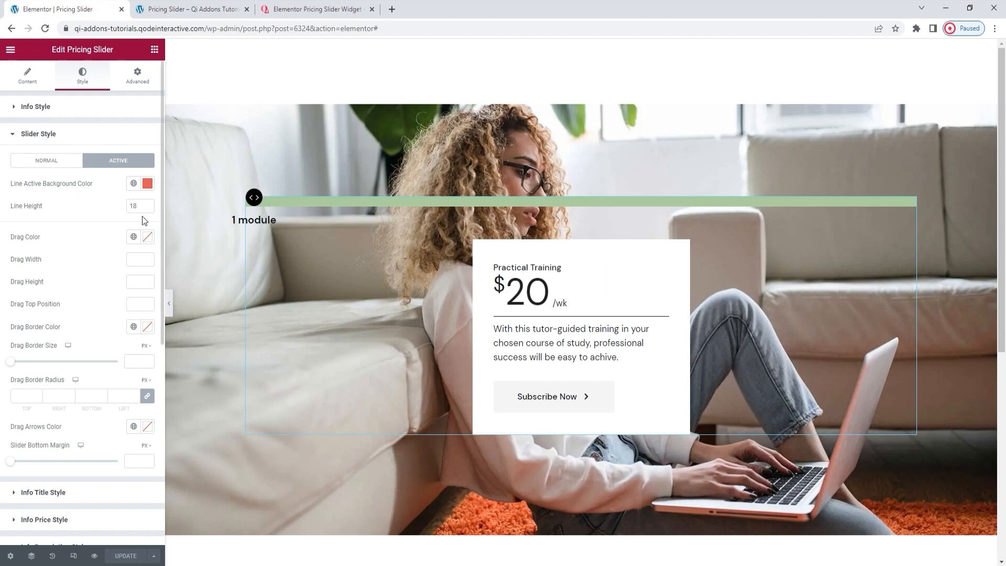
pyautogui.click(149, 184)
pyautogui.click(105, 205)
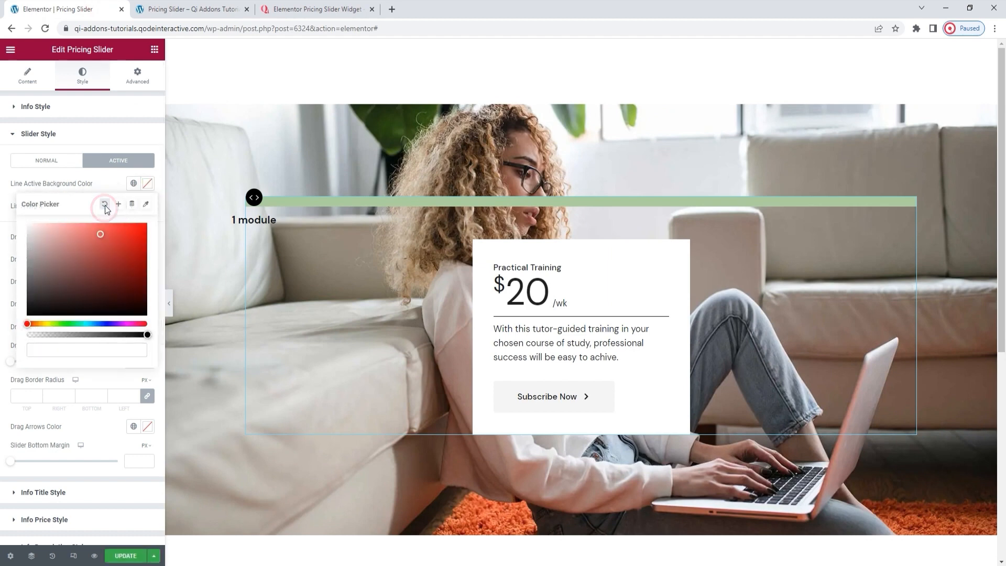
pyautogui.click(122, 188)
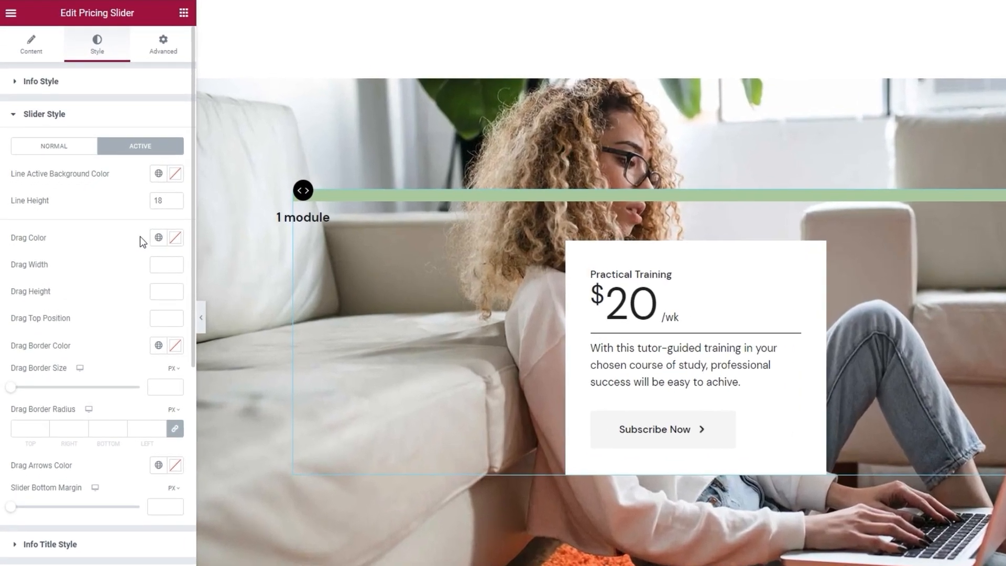
# Set the slider's drag color to #739567.
pyautogui.click(176, 238)
pyautogui.moveTo(148, 313); pyautogui.dragTo(136, 316)
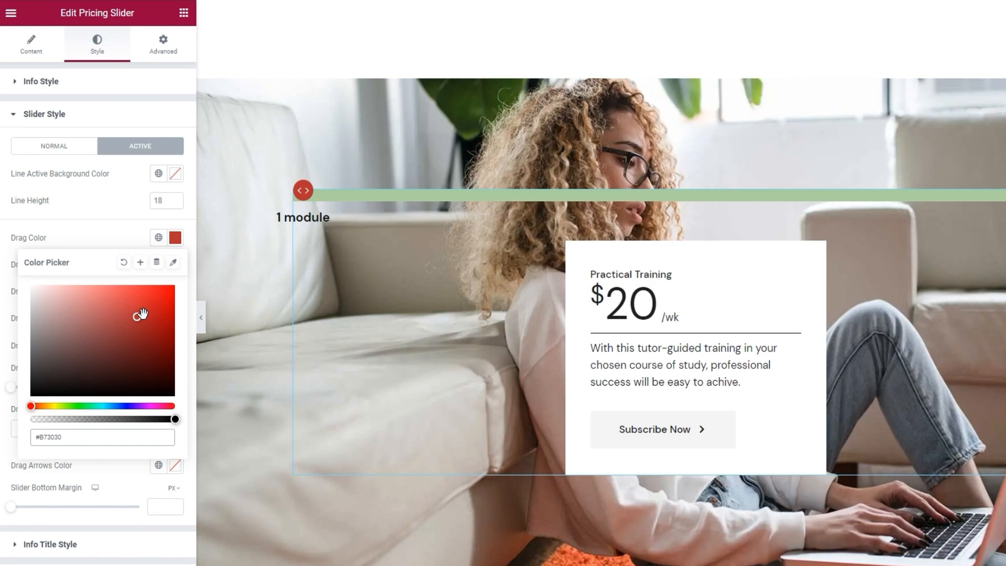
pyautogui.tripleClick(65, 439)
pyautogui.write('#739567')
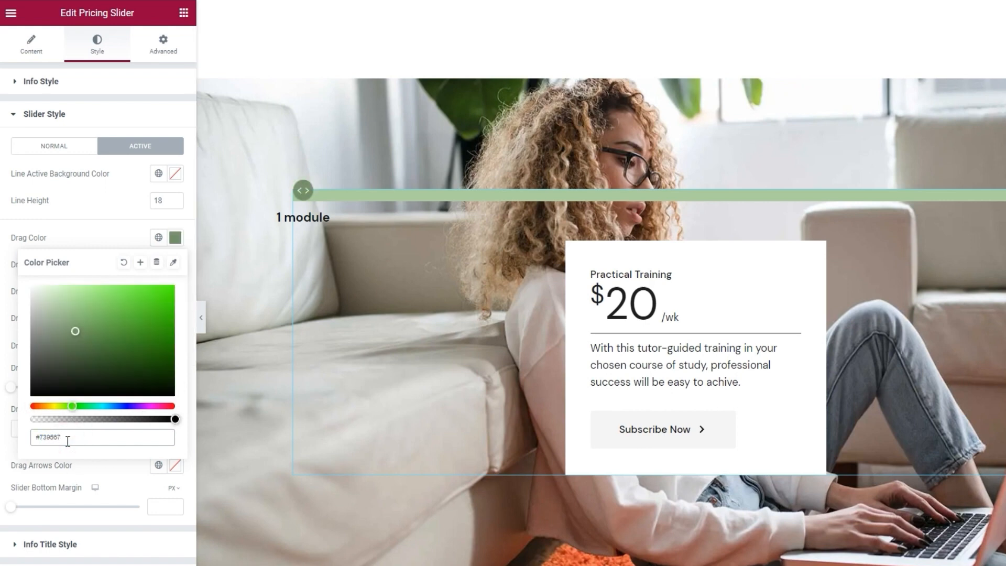
pyautogui.click(175, 237)
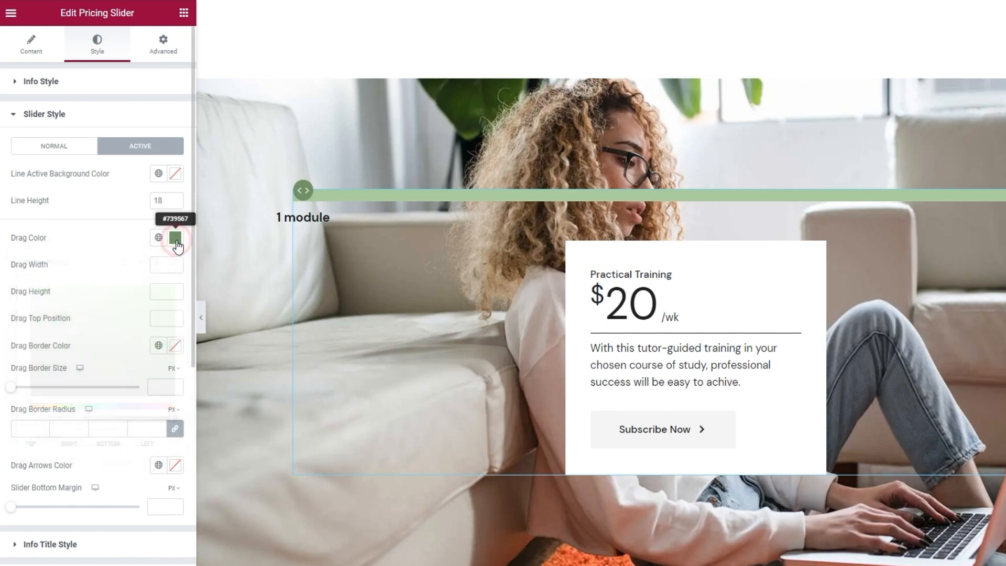
# Set the drag width to 32 and the drag height to 50.
pyautogui.click(160, 270)
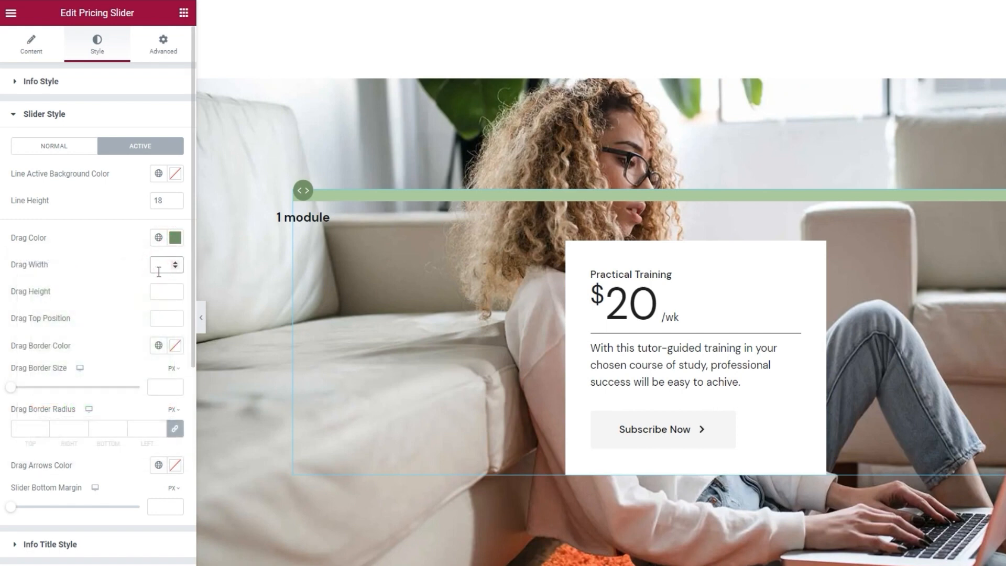
pyautogui.write('32')
pyautogui.click(158, 297)
pyautogui.write('56')
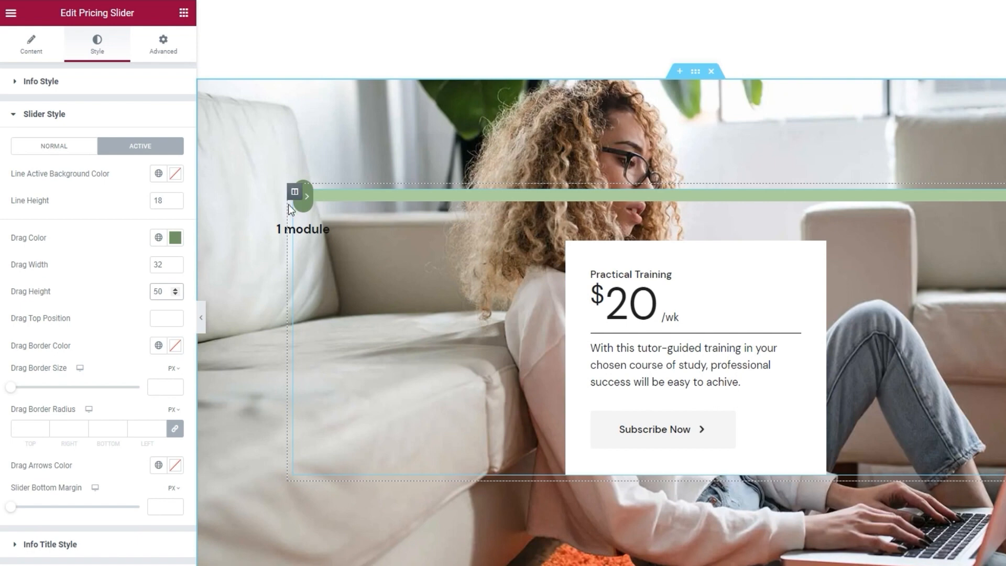
# Change the drag height to 32.
pyautogui.doubleClick(159, 290)
pyautogui.write('3')
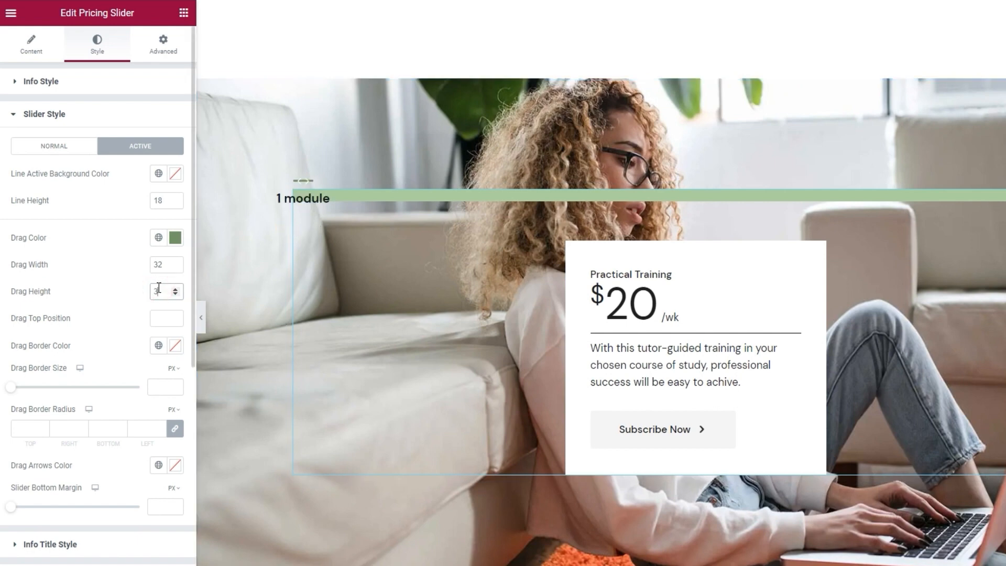
pyautogui.write('2')
# Set the drag top position to -7 so the handle is vertically centered on the slider line.
pyautogui.click(154, 317)
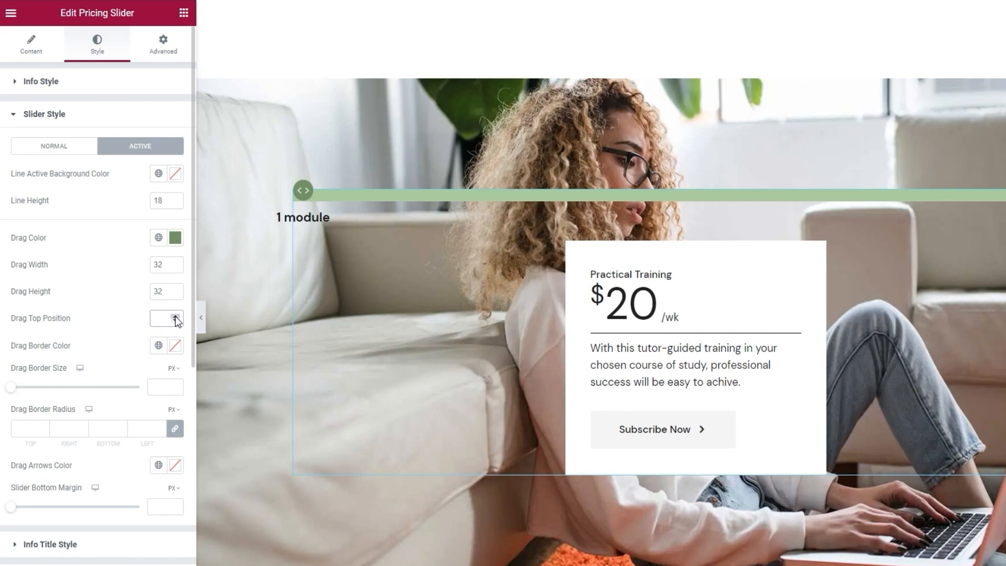
pyautogui.click(175, 320)
pyautogui.click(175, 320)
pyautogui.click(175, 320)
pyautogui.click(175, 320)
pyautogui.click(175, 320)
pyautogui.click(175, 320)
pyautogui.click(175, 320)
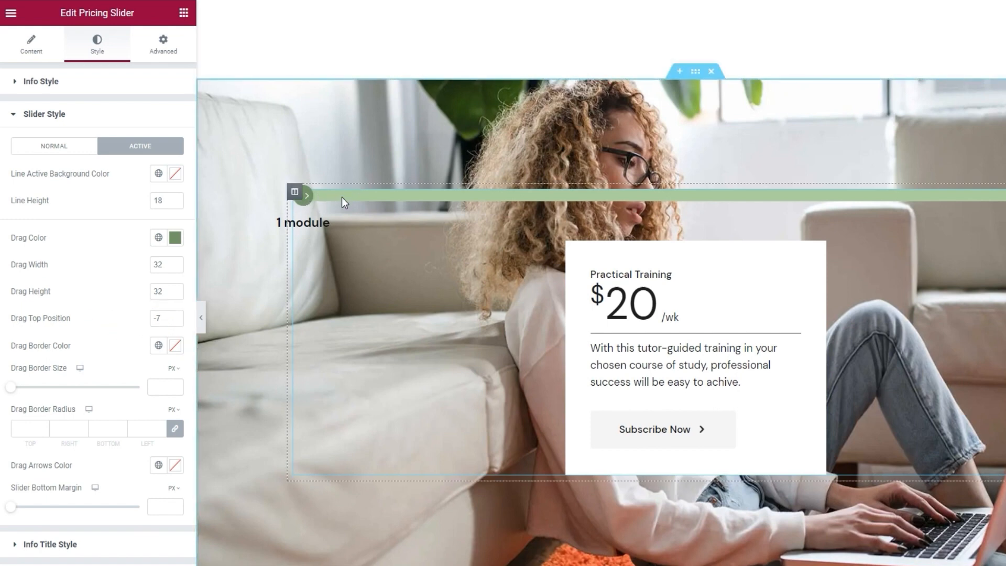
# Set the drag border color to red #CE4848 and the drag border size to 4 px.
pyautogui.click(175, 347)
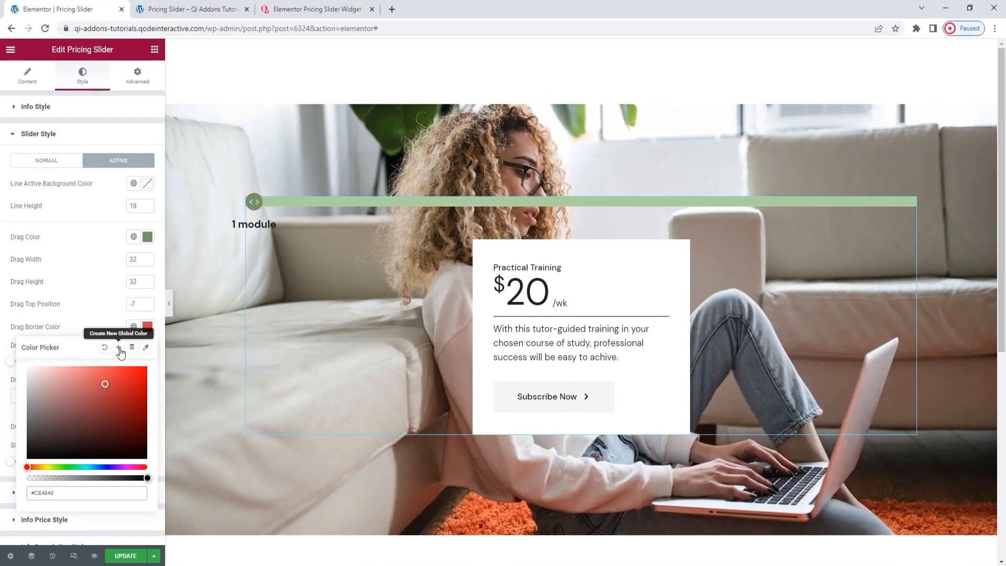
pyautogui.click(146, 327)
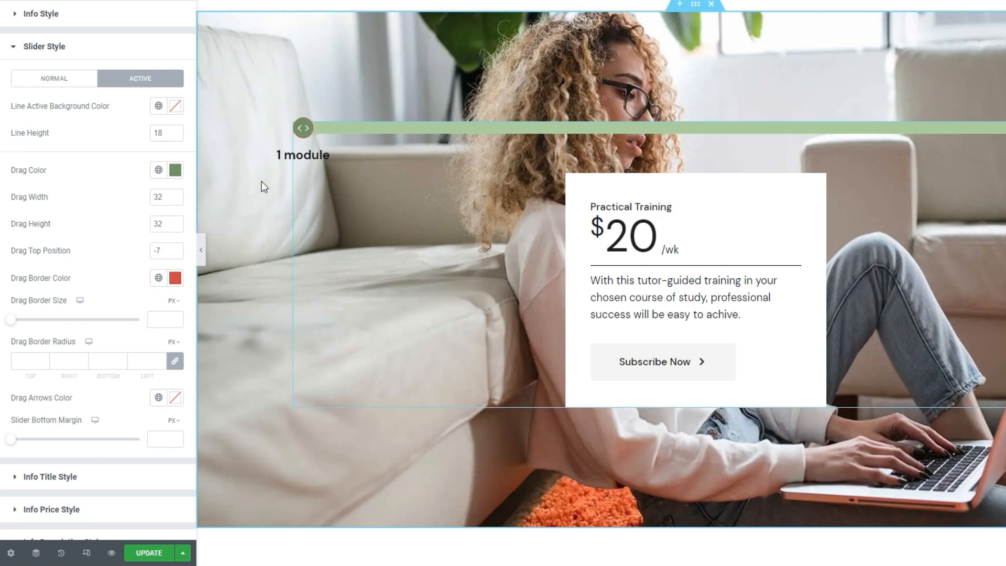
pyautogui.click(16, 322)
pyautogui.moveTo(19, 321); pyautogui.dragTo(31, 321)
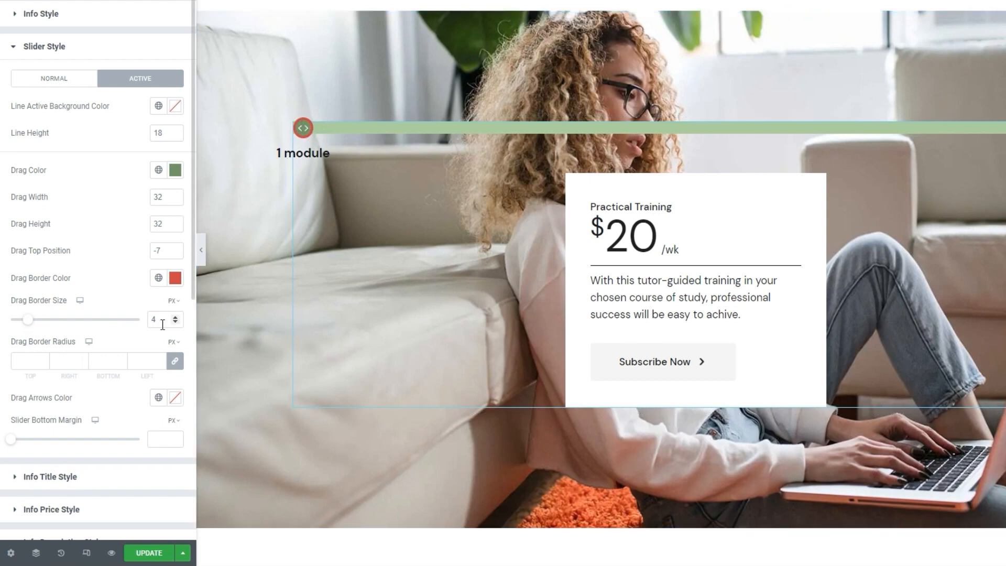
# Try a linked drag border radius of 4 px on all four corners, and clear the value.
pyautogui.click(26, 364)
pyautogui.write('4')
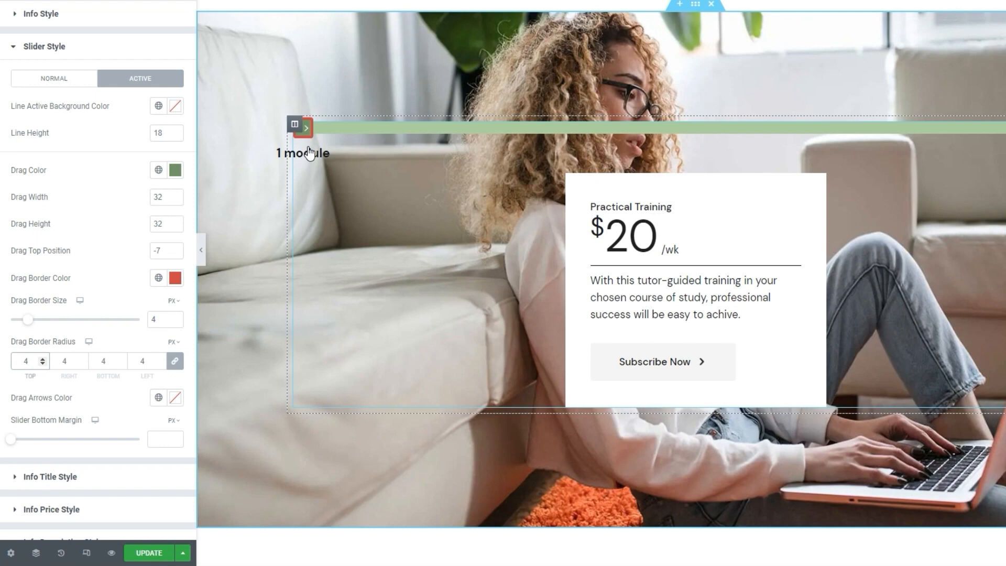
pyautogui.click(141, 360)
pyautogui.press('BackSpace')
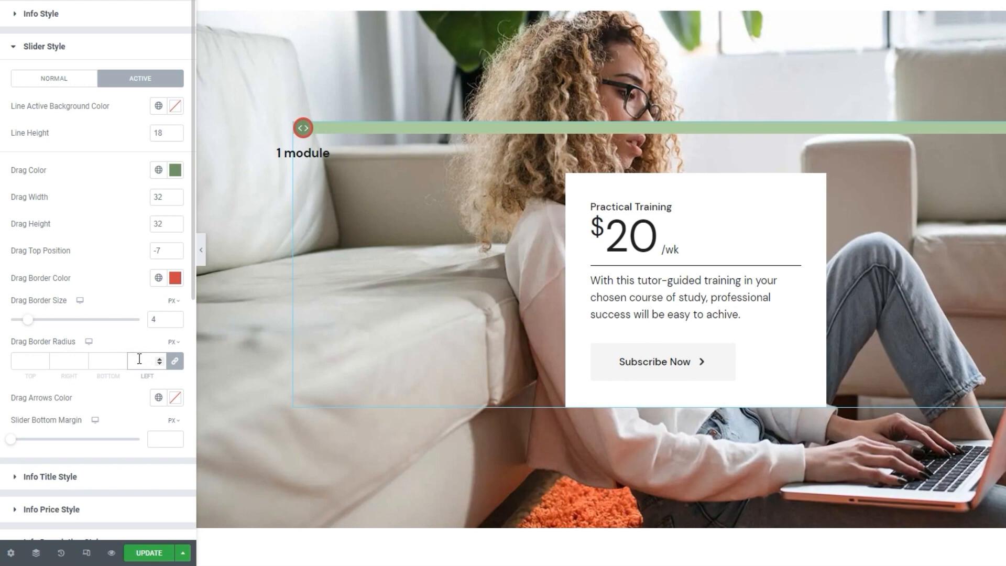
# Clear the drag border size and reset the drag border color to its default.
pyautogui.doubleClick(152, 319)
pyautogui.press('BackSpace')
pyautogui.click(175, 277)
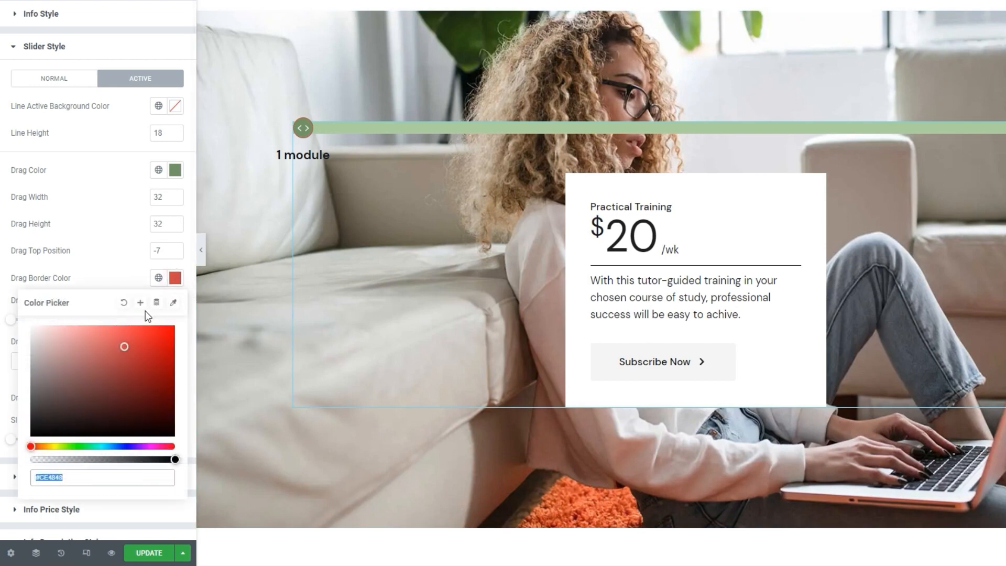
pyautogui.click(124, 302)
pyautogui.click(175, 278)
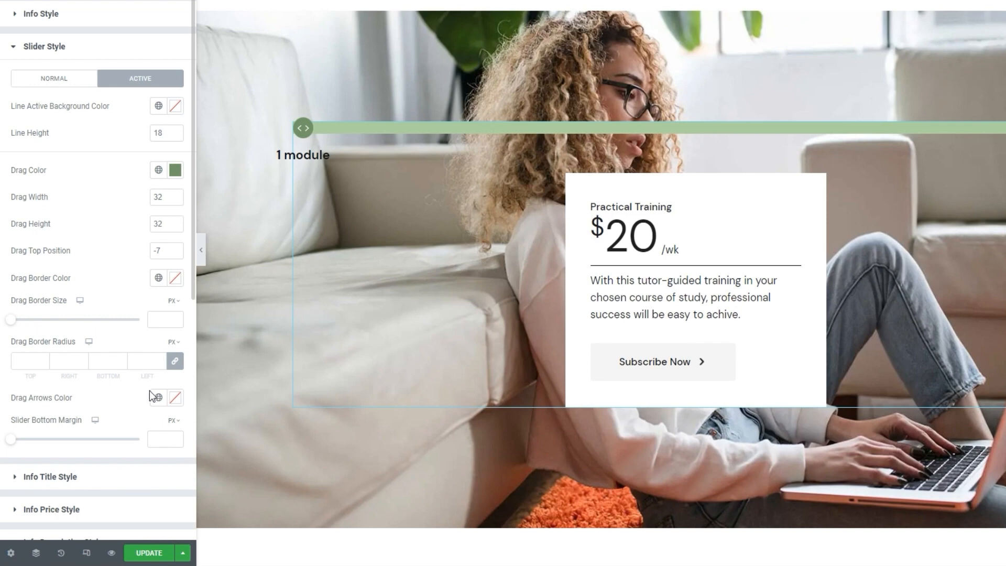
# Try dark red #9D2A2A as the drag arrows color, and reset it to the default.
pyautogui.click(175, 403)
pyautogui.moveTo(144, 296); pyautogui.dragTo(137, 256)
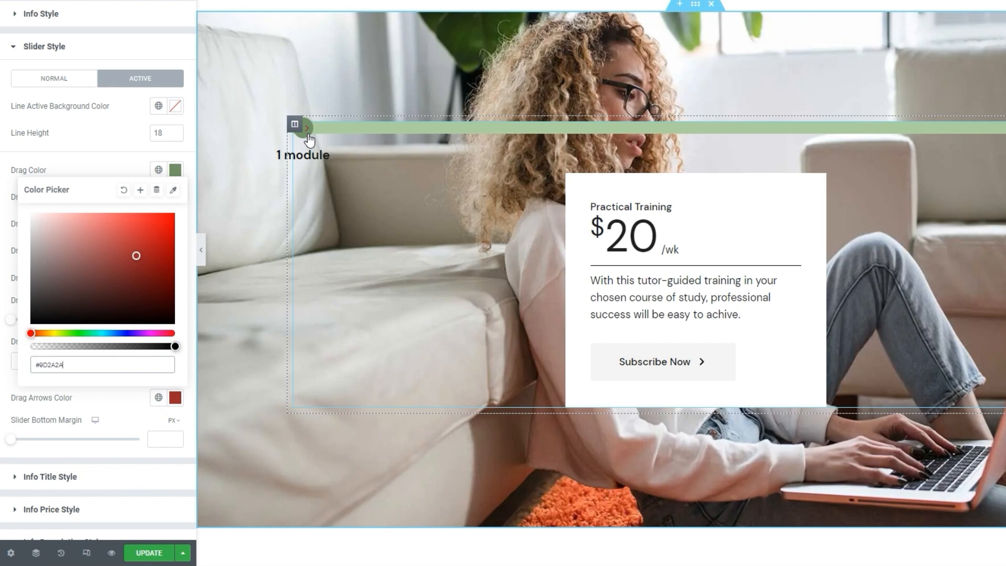
pyautogui.click(125, 192)
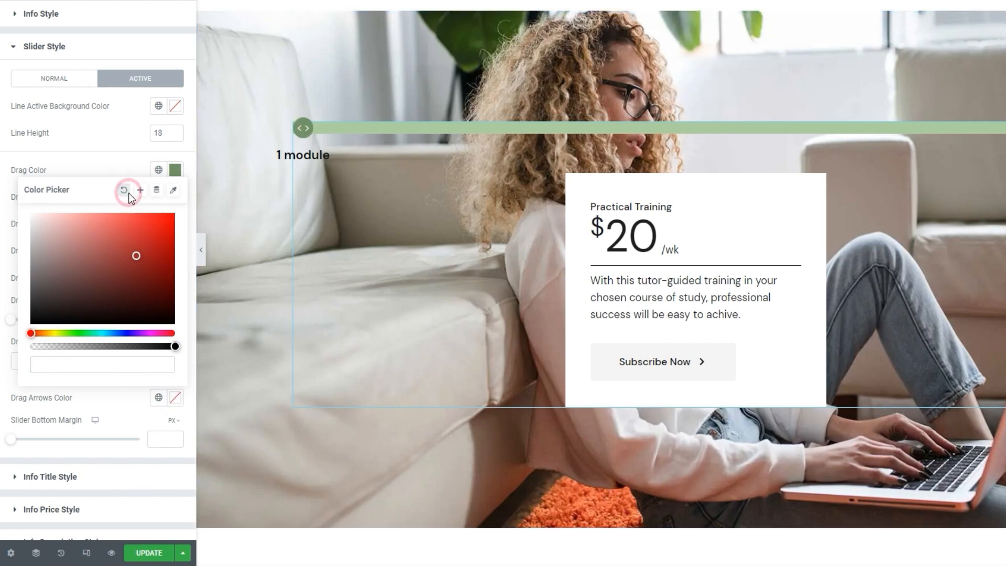
pyautogui.click(102, 398)
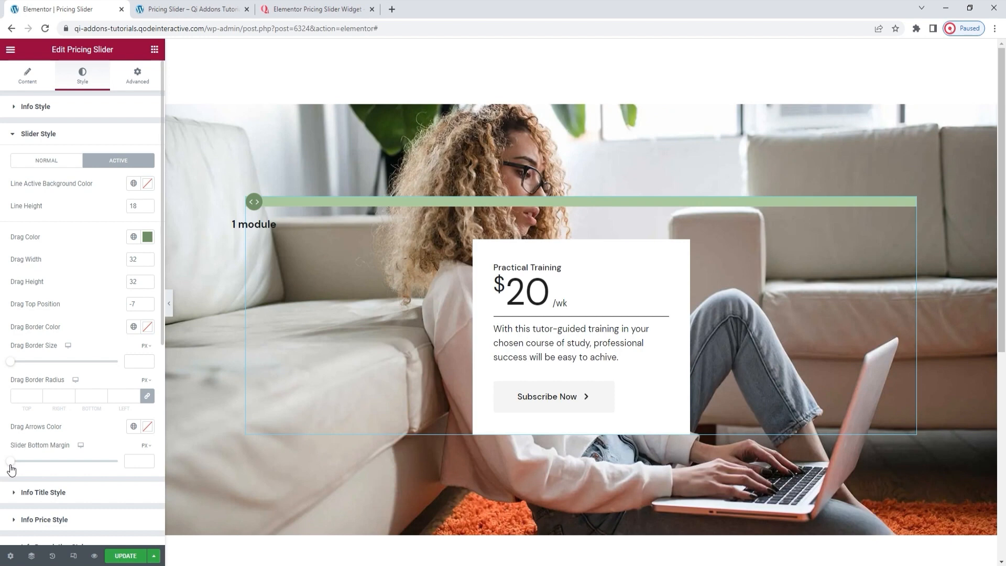
# Set the slider bottom margin to 65 px.
pyautogui.moveTo(11, 462); pyautogui.dragTo(83, 462)
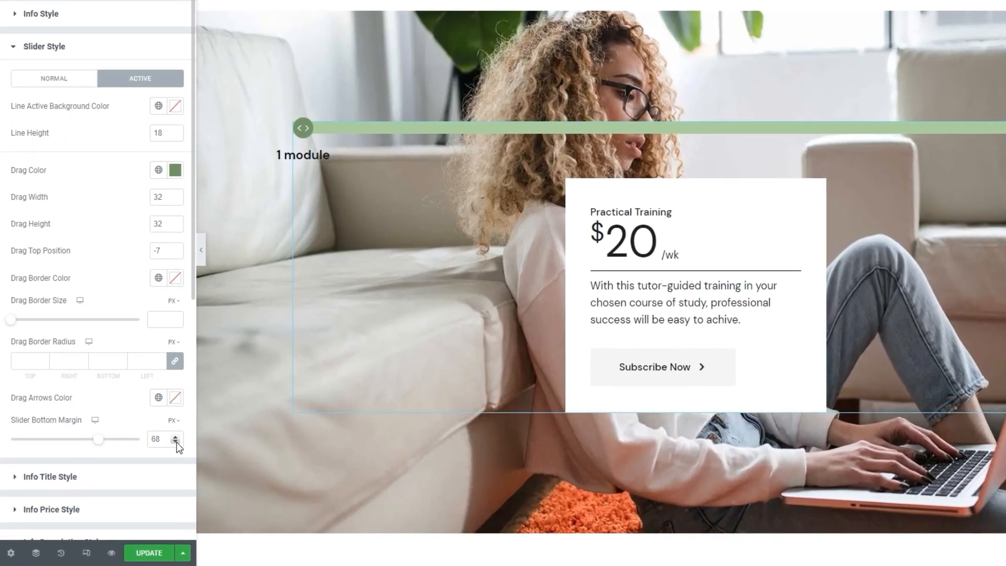
pyautogui.click(149, 464)
pyautogui.click(176, 443)
pyautogui.click(176, 444)
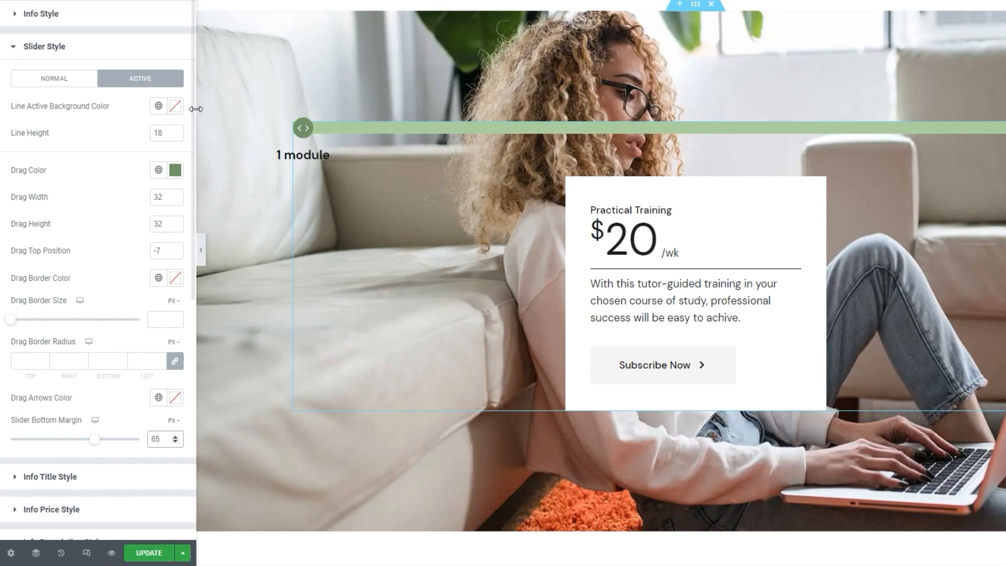
# In the Info Title Style settings, try a linked title padding of 15 px on all four sides, and clear the value.
pyautogui.scroll(-1, 84, 367)
pyautogui.click(76, 412)
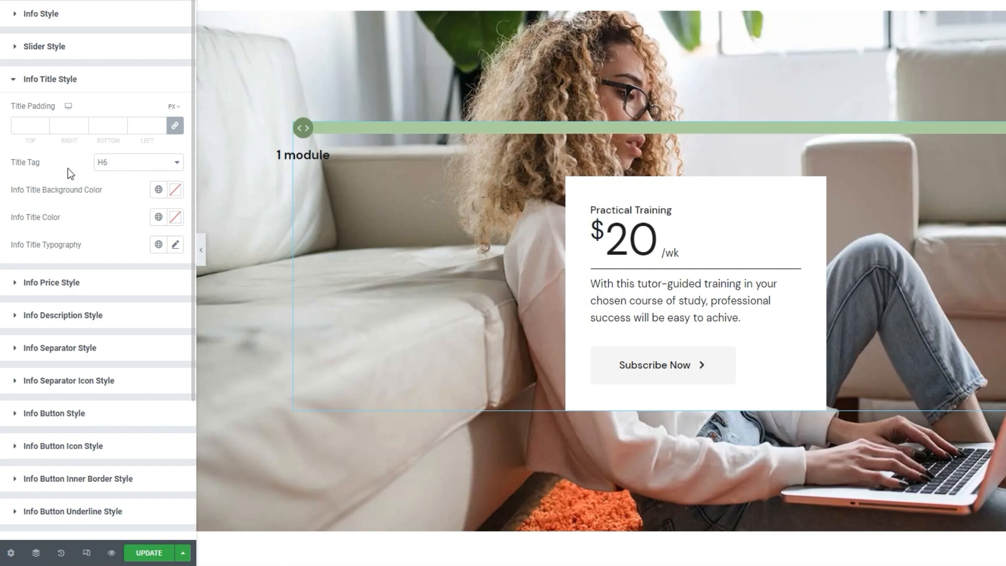
pyautogui.click(42, 123)
pyautogui.click(42, 123)
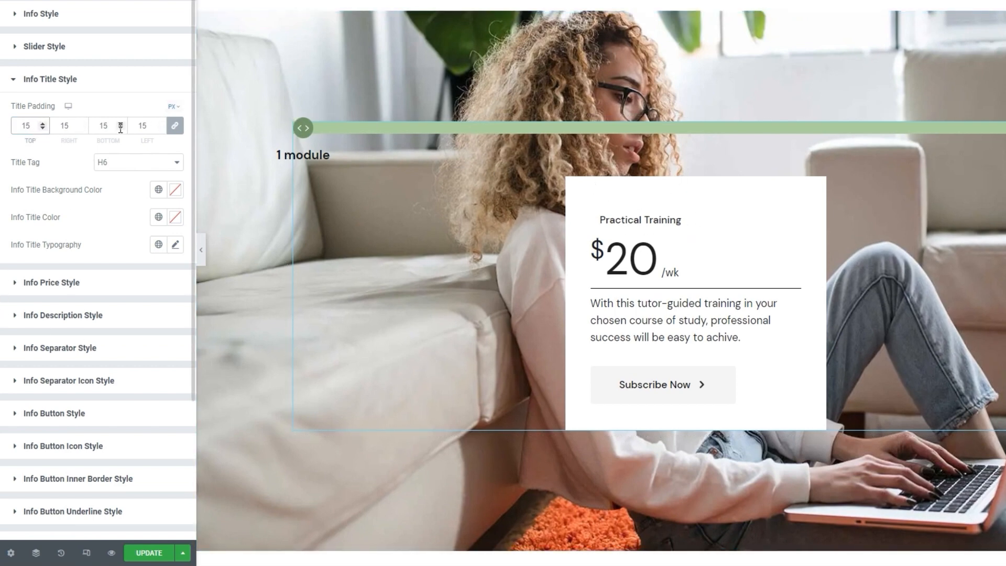
pyautogui.doubleClick(30, 126)
pyautogui.press('BackSpace')
pyautogui.write('0')
# Unlink the info title padding and set it to 35 px top, 35 px bottom and 52 px left.
pyautogui.click(175, 125)
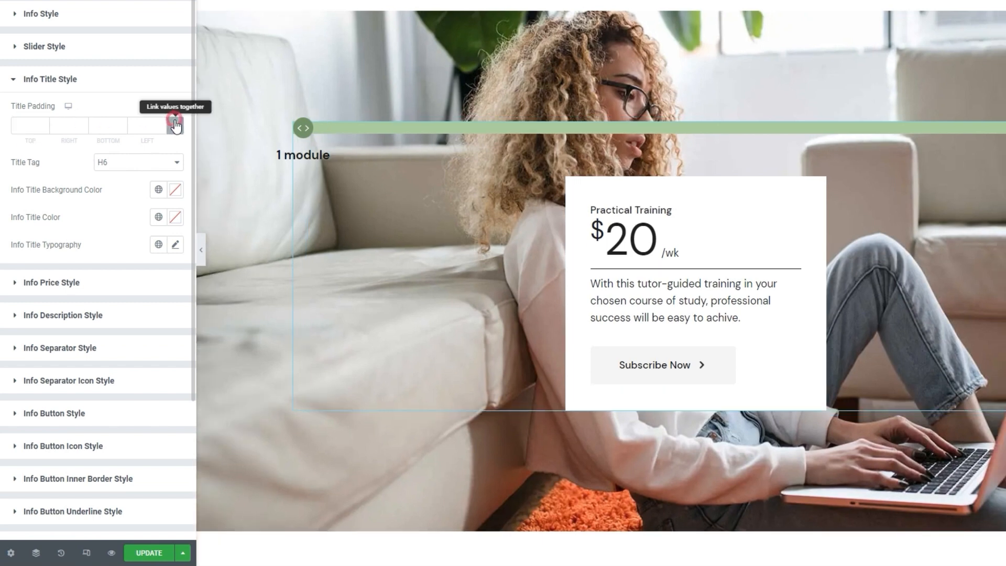
pyautogui.doubleClick(26, 128)
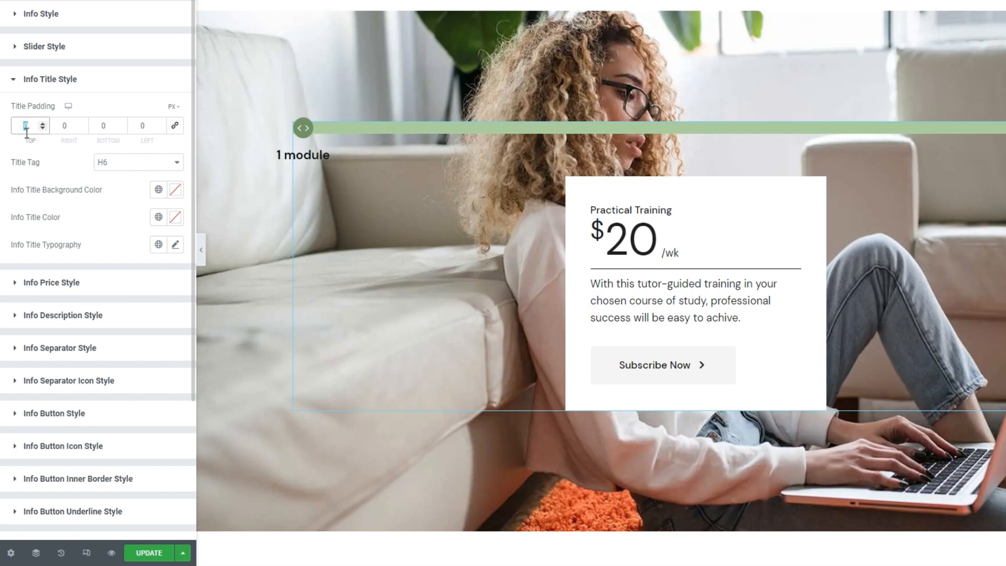
pyautogui.write('35')
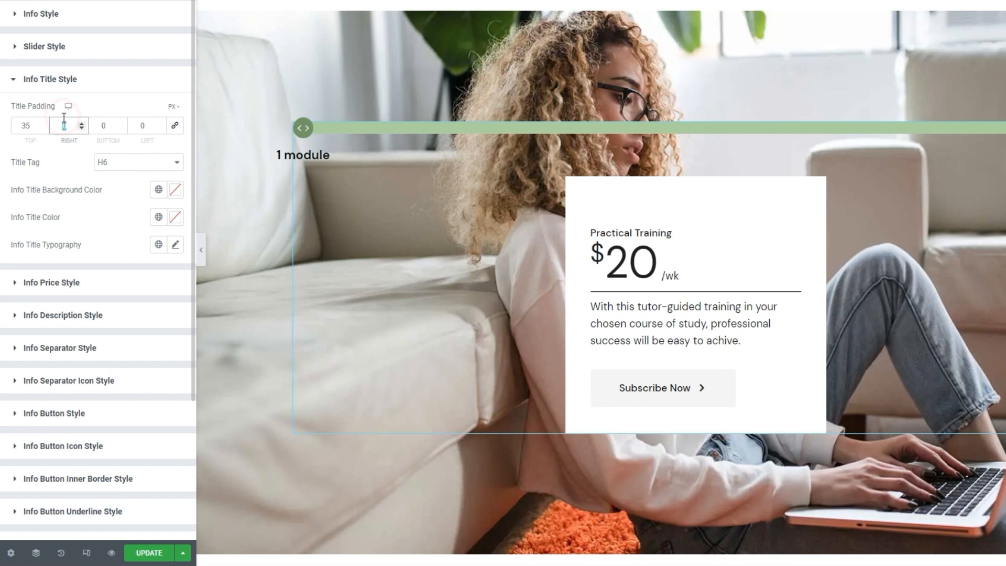
pyautogui.click(102, 126)
pyautogui.click(103, 126)
pyautogui.write('35')
pyautogui.doubleClick(145, 124)
pyautogui.write('52')
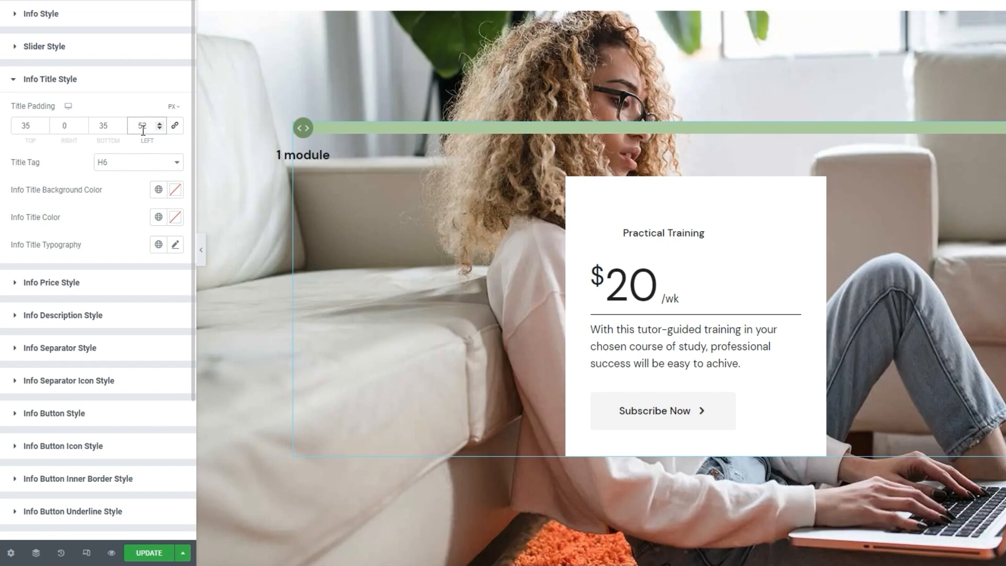
# Check the title tag options and set the info title background color to #1E1E1E.
pyautogui.click(130, 164)
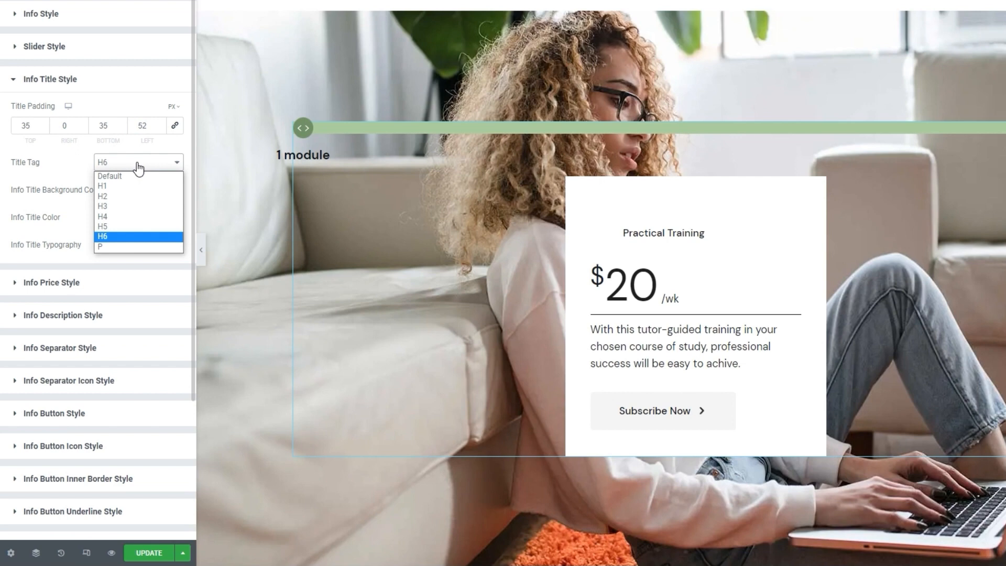
pyautogui.click(137, 167)
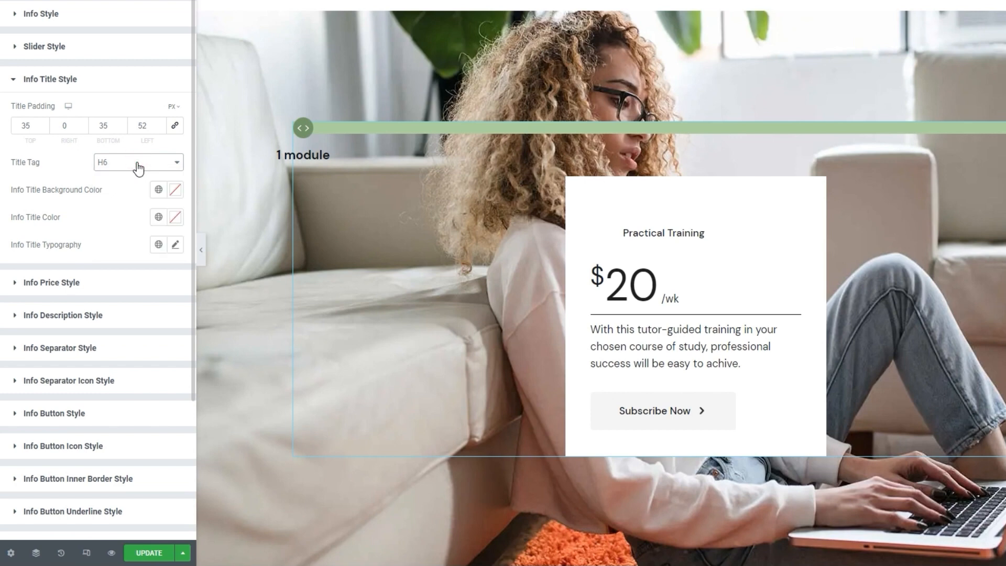
pyautogui.click(175, 193)
pyautogui.moveTo(139, 270); pyautogui.dragTo(128, 265)
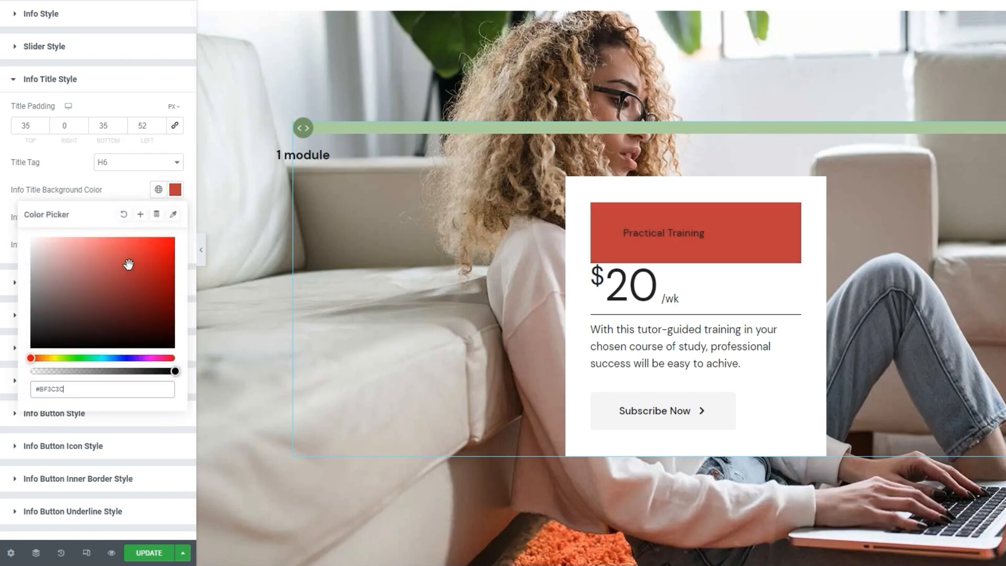
pyautogui.doubleClick(84, 389)
pyautogui.write('1e1e1e')
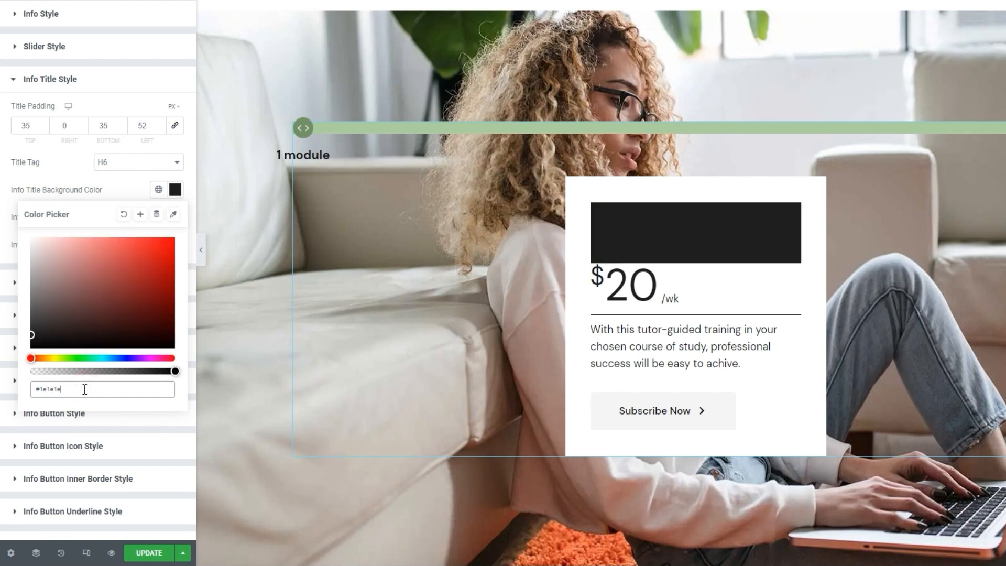
pyautogui.click(187, 215)
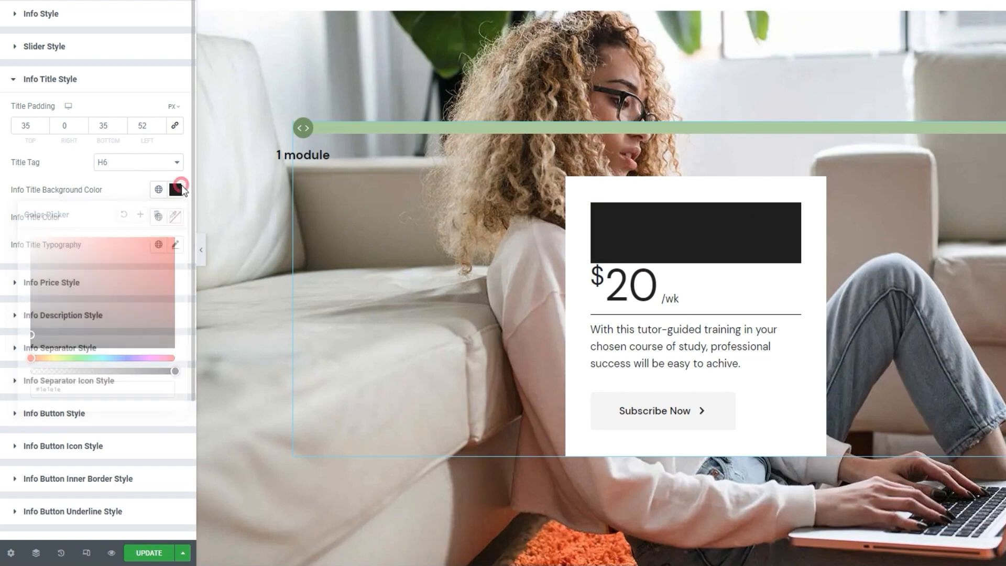
# Set the info title color to white #FFFFFF.
pyautogui.click(168, 219)
pyautogui.click(123, 297)
pyautogui.doubleClick(90, 416)
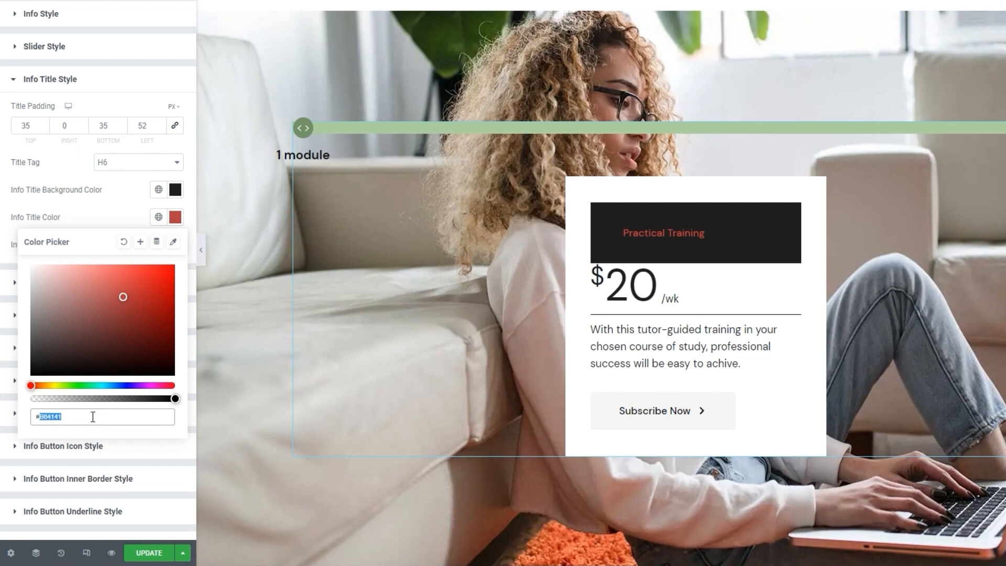
pyautogui.write('ffffff')
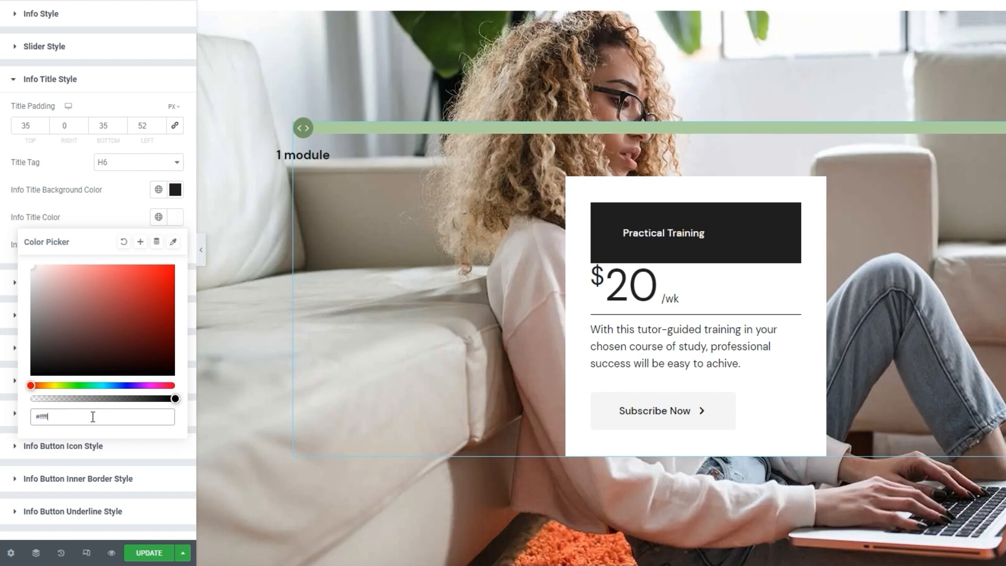
pyautogui.click(175, 217)
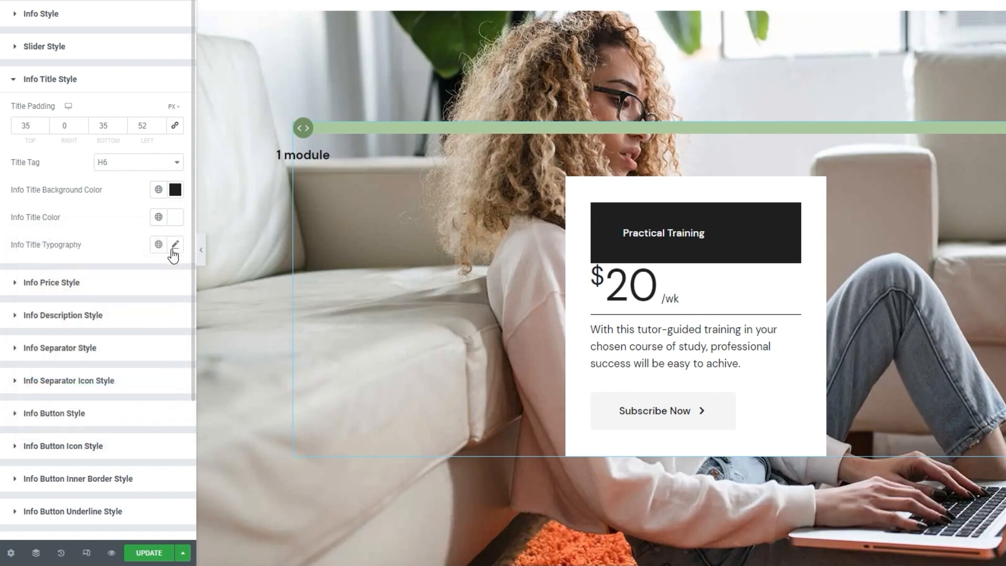
# Set the info title typography to a size of 21 px and weight 600 (Semi Bold).
pyautogui.click(175, 245)
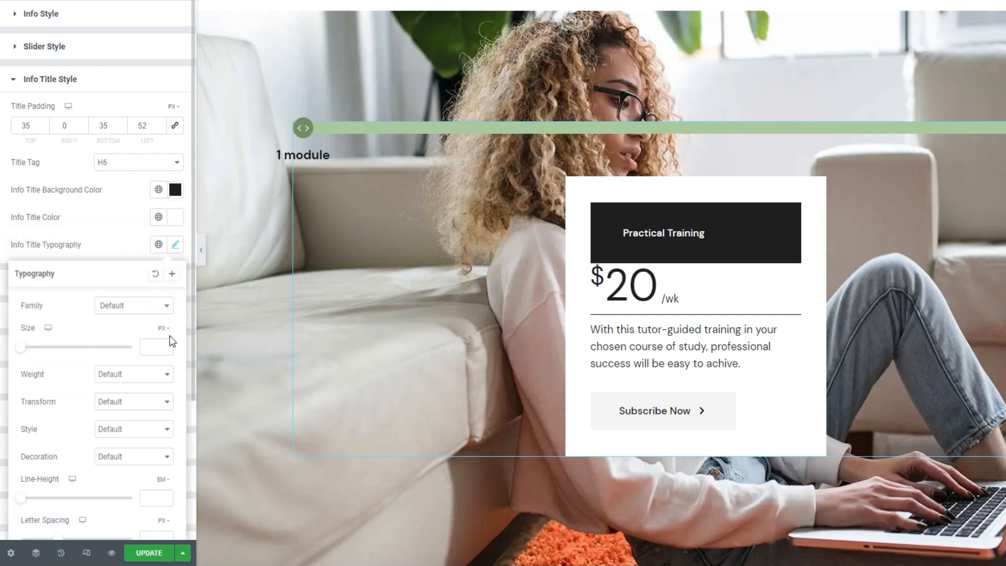
pyautogui.scroll(-3, 169, 341)
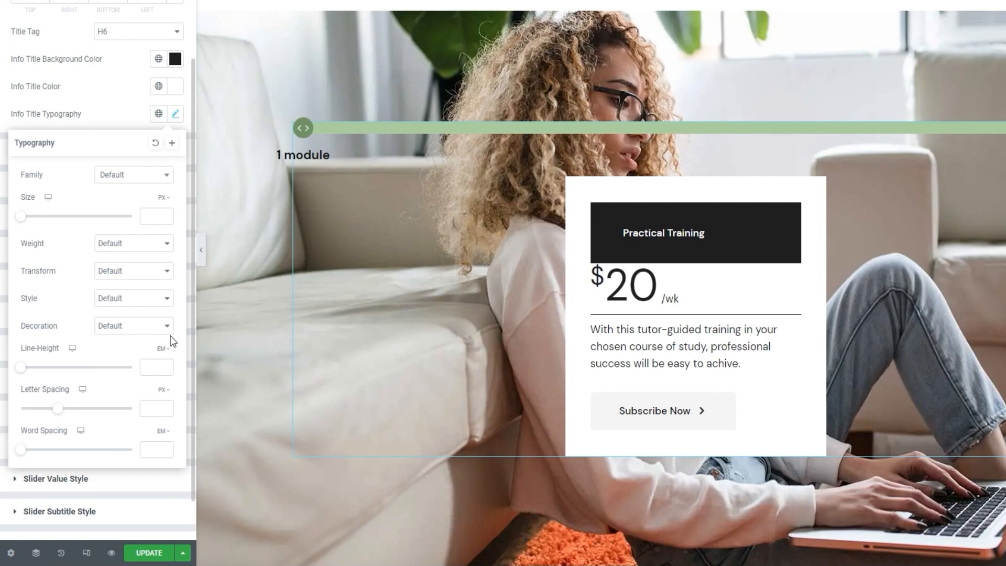
pyautogui.click(159, 178)
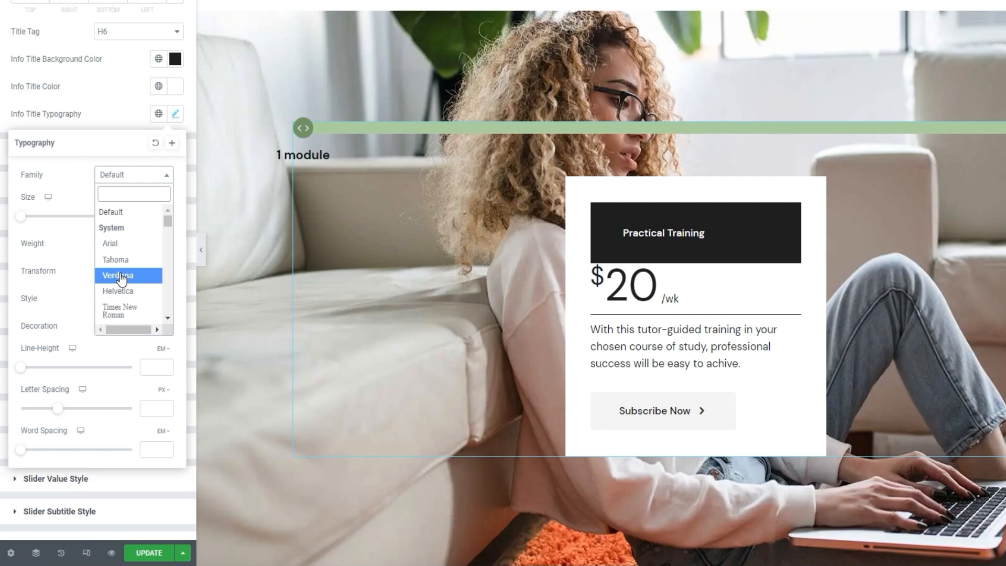
pyautogui.click(147, 175)
pyautogui.click(147, 214)
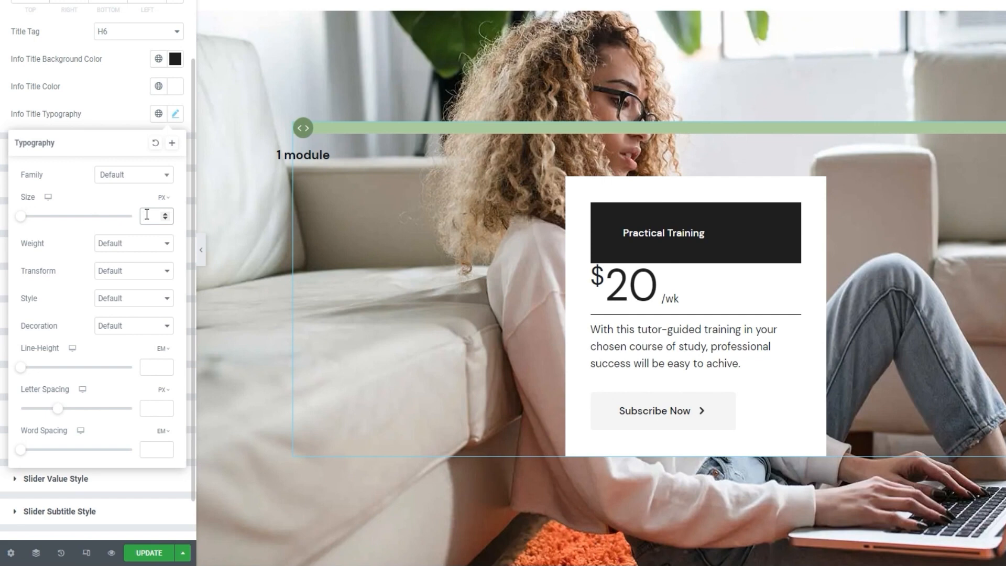
pyautogui.write('21')
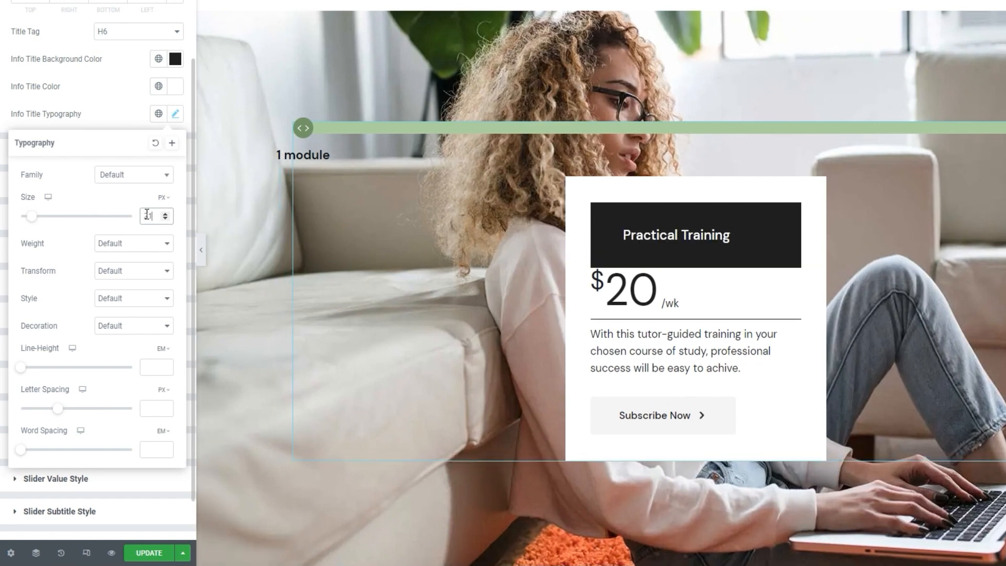
pyautogui.click(129, 244)
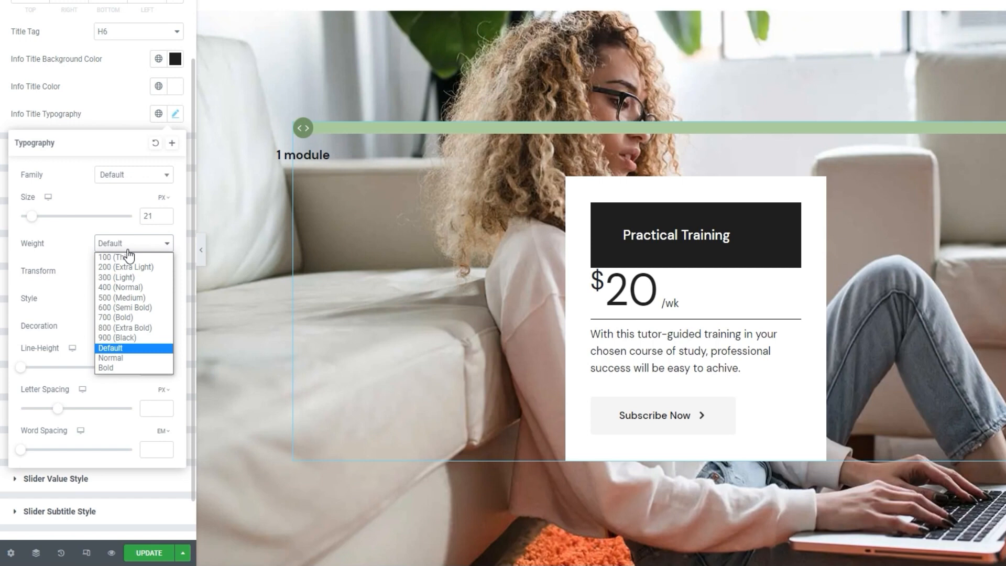
pyautogui.click(118, 308)
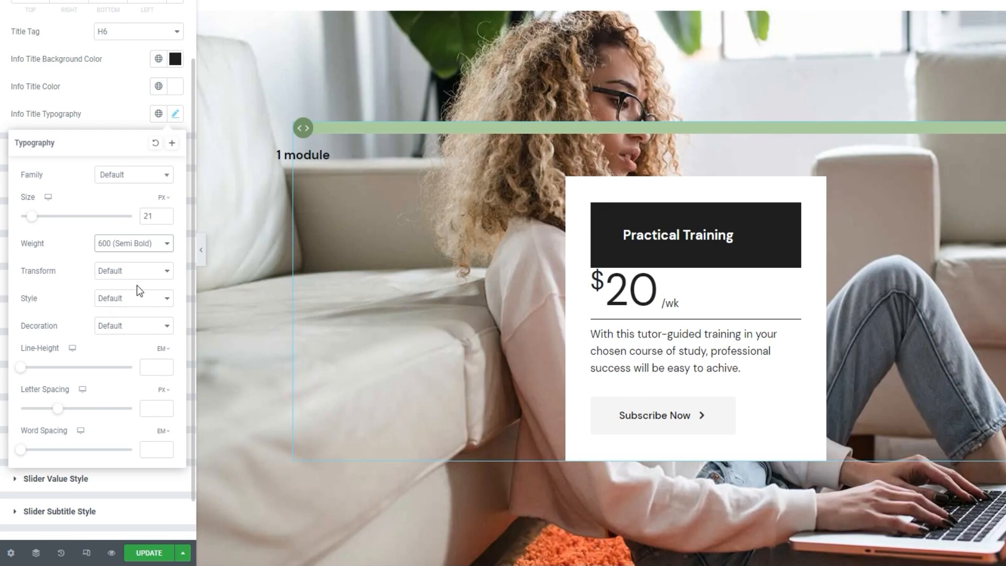
# Review the transform, style and decoration options of the info title typography, and close the typography settings.
pyautogui.click(143, 272)
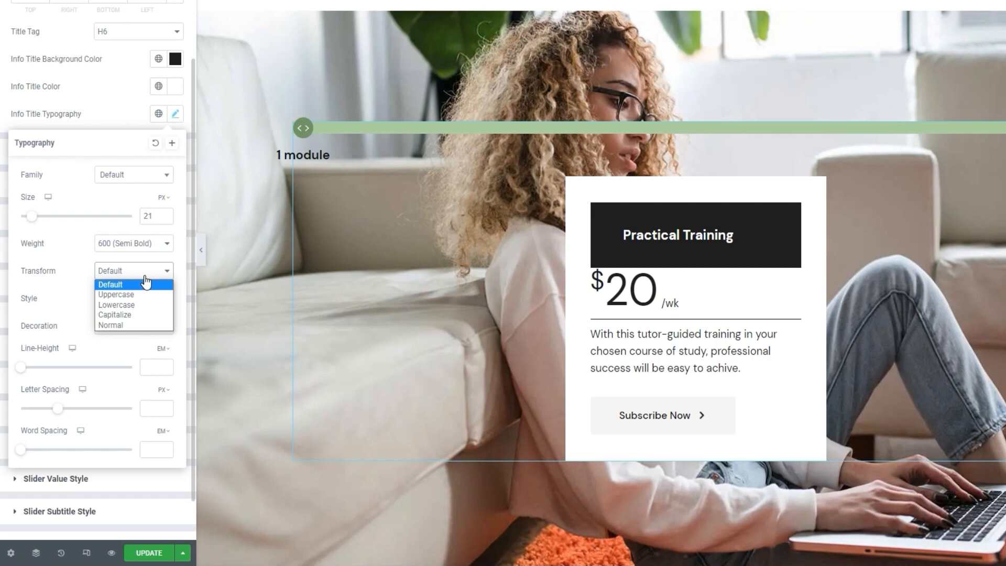
pyautogui.click(144, 284)
pyautogui.click(140, 298)
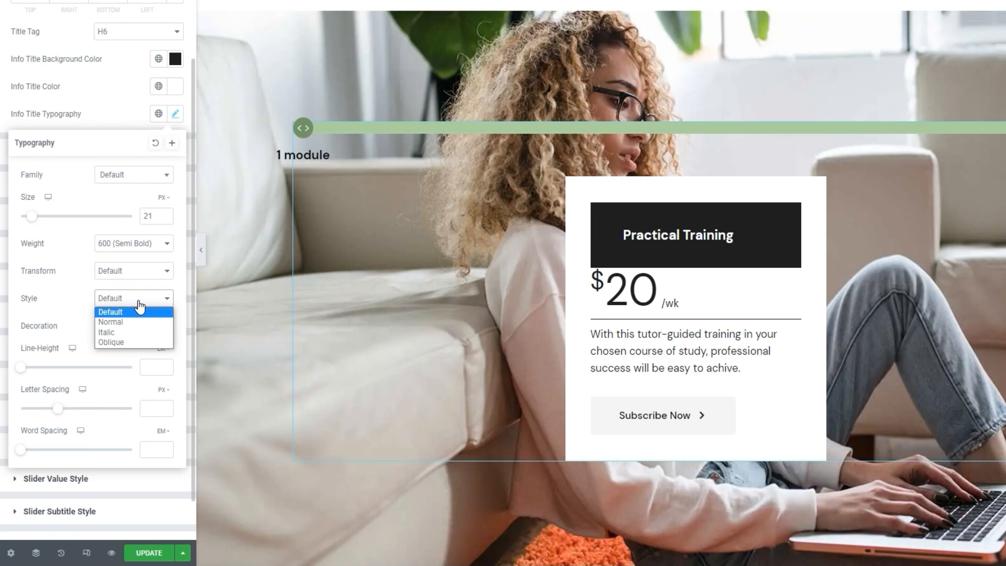
pyautogui.click(139, 303)
pyautogui.click(131, 328)
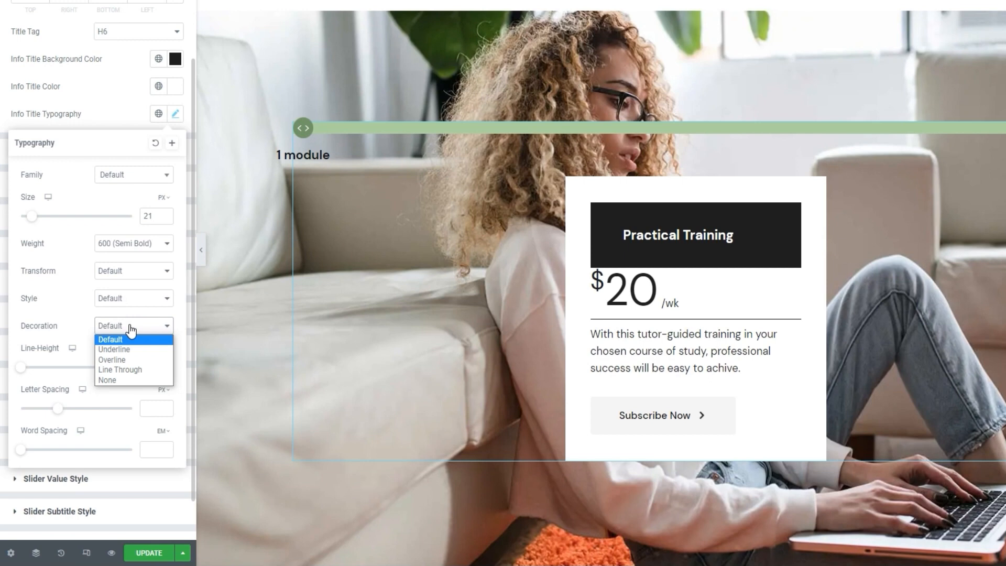
pyautogui.click(131, 327)
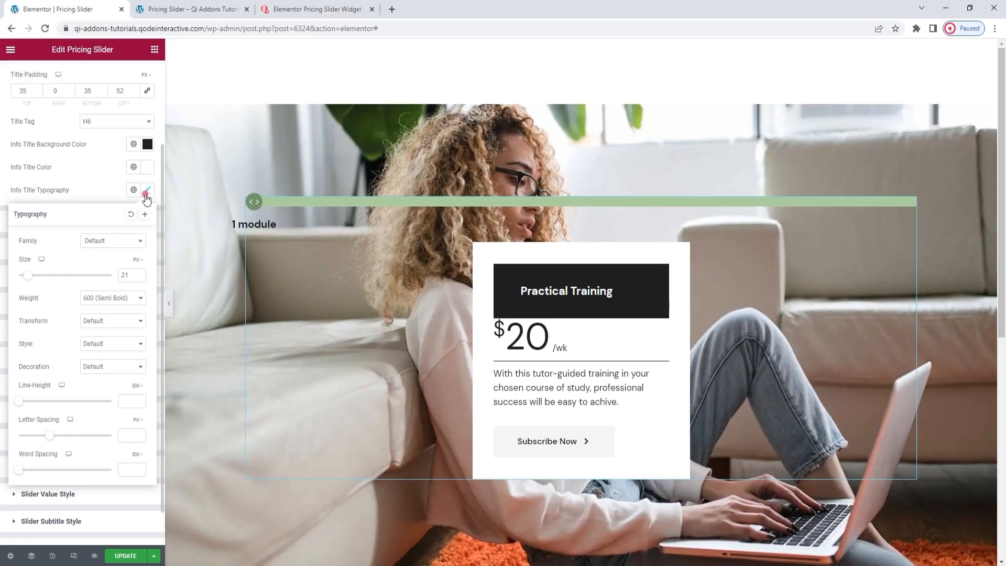
pyautogui.click(175, 114)
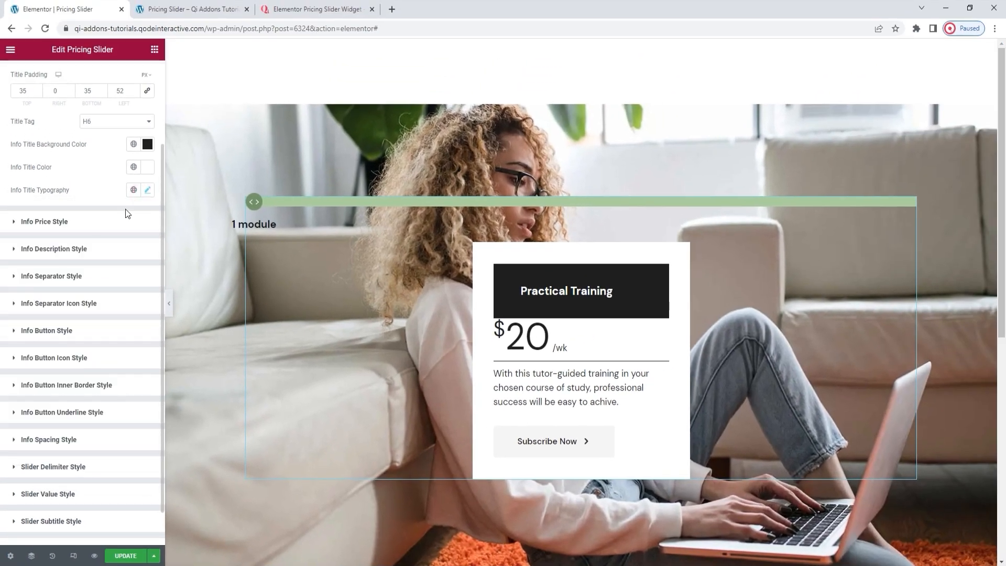
# In the Info Price Style settings, try a linked price holder padding of 22 px on all four sides, and clear the value.
pyautogui.click(103, 222)
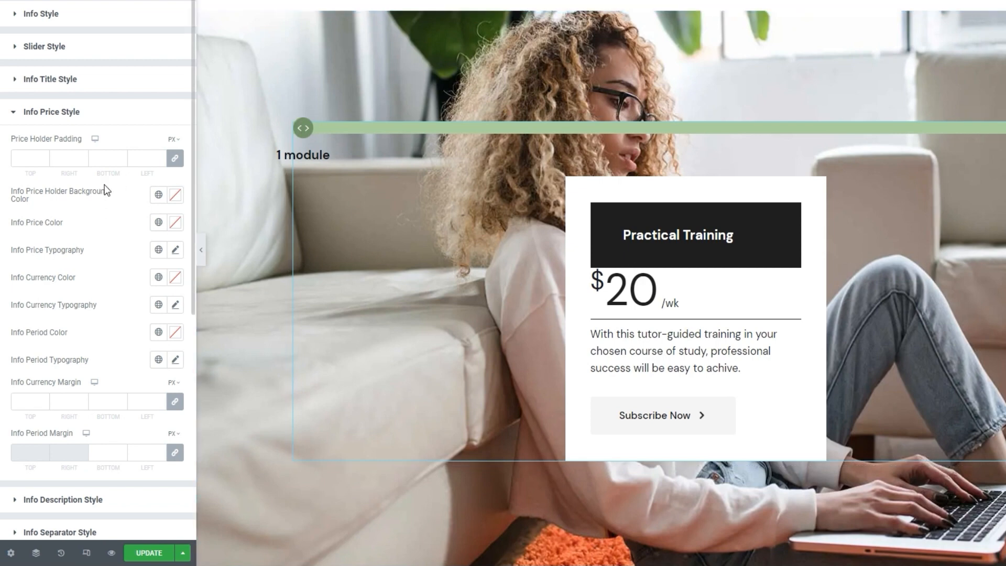
pyautogui.click(42, 155)
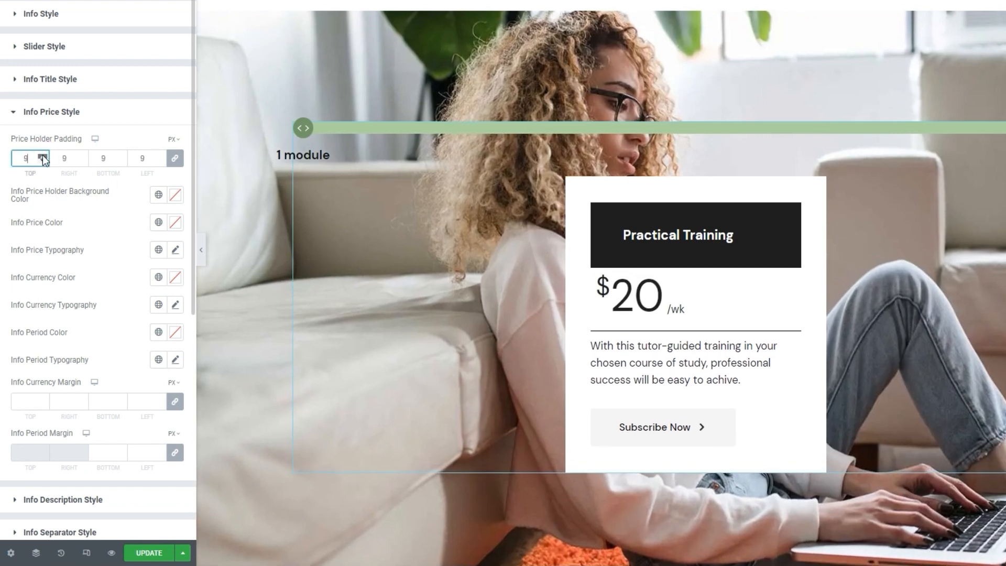
pyautogui.click(42, 155)
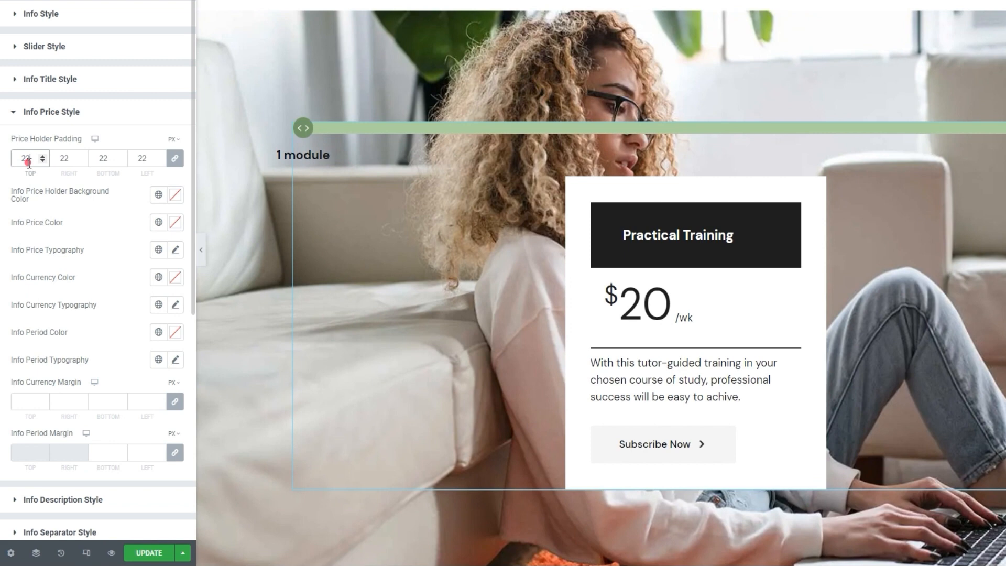
pyautogui.press('BackSpace')
pyautogui.press('BackSpace')
# Unlink the price holder padding and set its left side to 52 px.
pyautogui.click(174, 158)
pyautogui.click(131, 158)
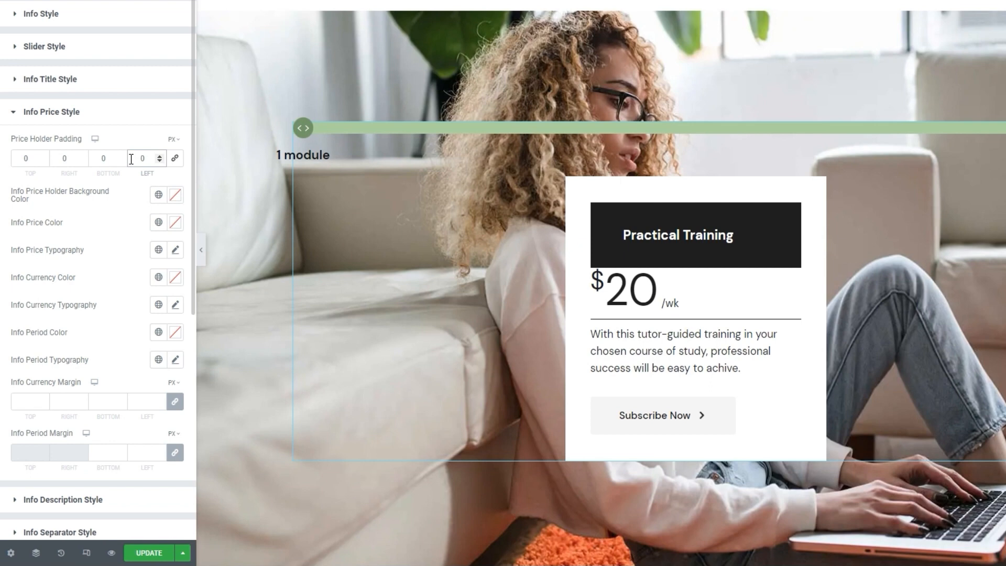
pyautogui.click(131, 158)
pyautogui.write('52')
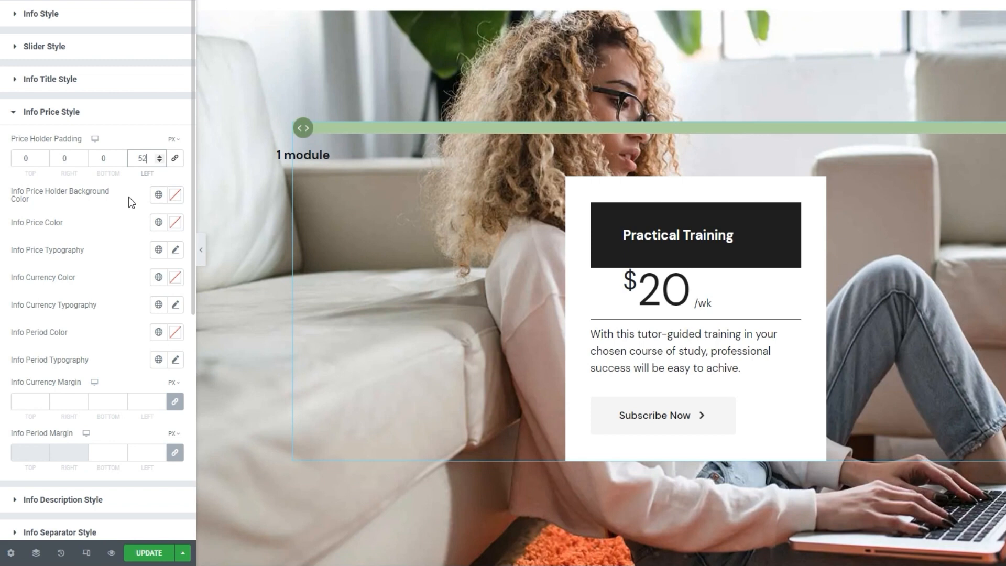
# Try red #C35E5E as the info price holder background color, and reset it to the default.
pyautogui.click(175, 195)
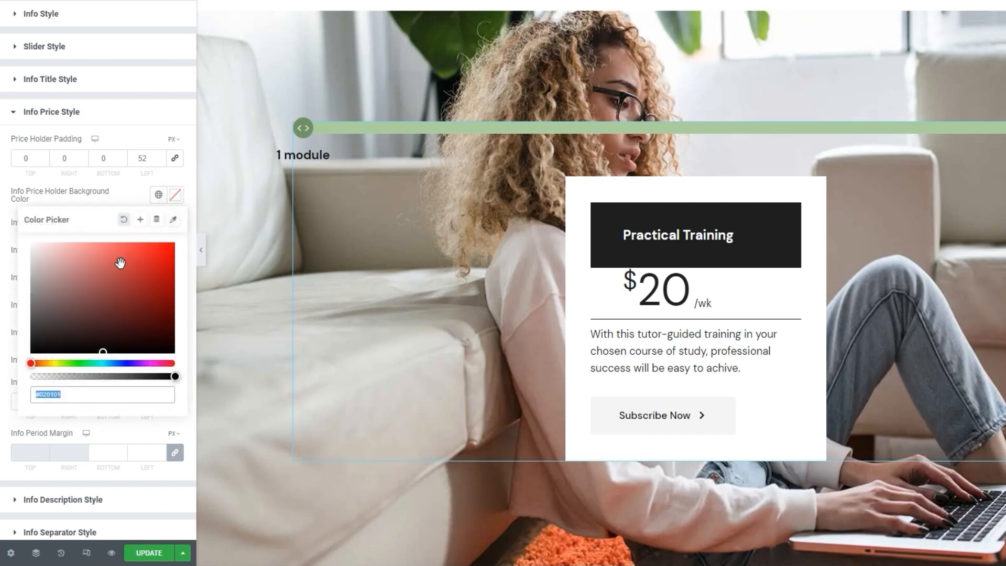
pyautogui.write('#C35E5E')
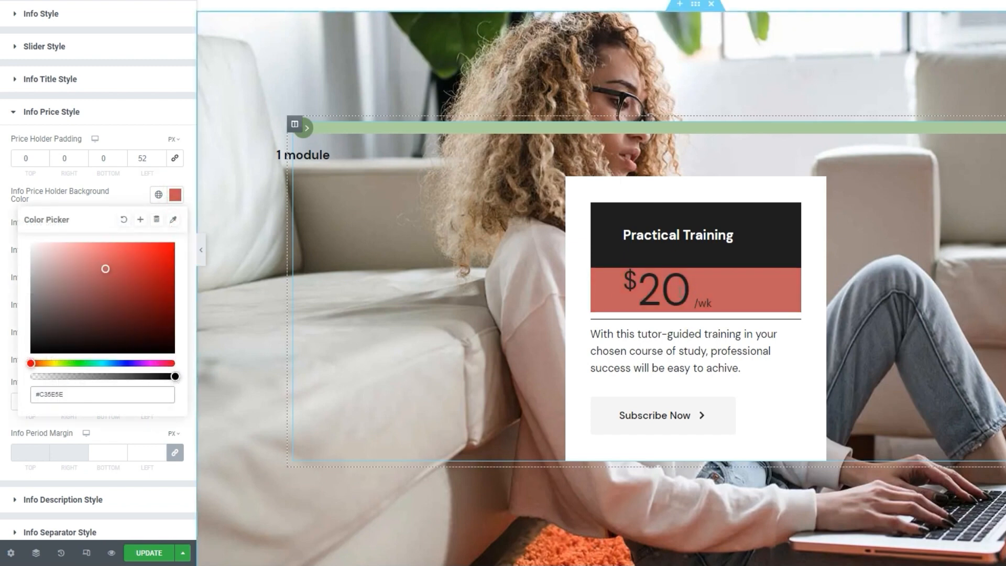
pyautogui.click(125, 219)
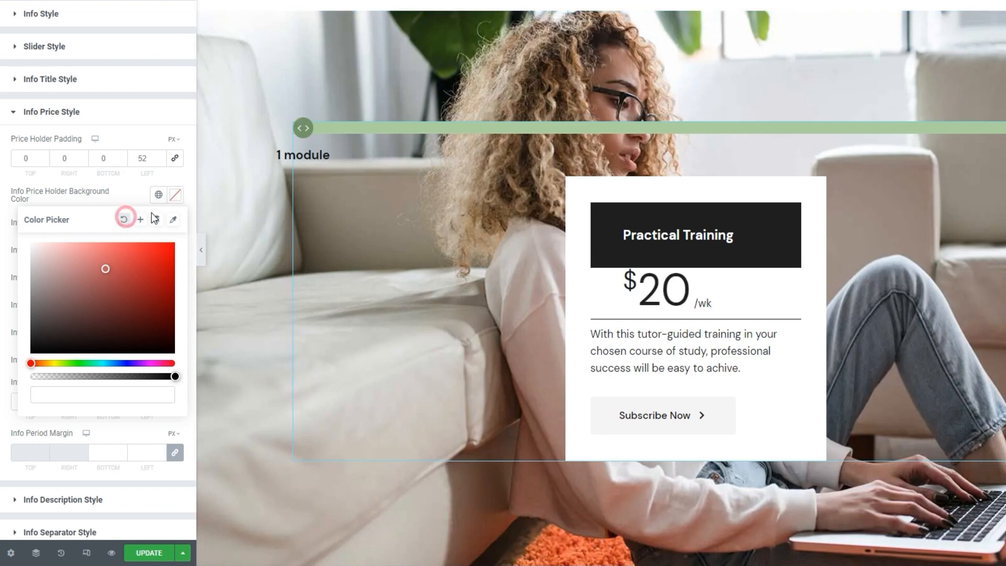
pyautogui.click(172, 202)
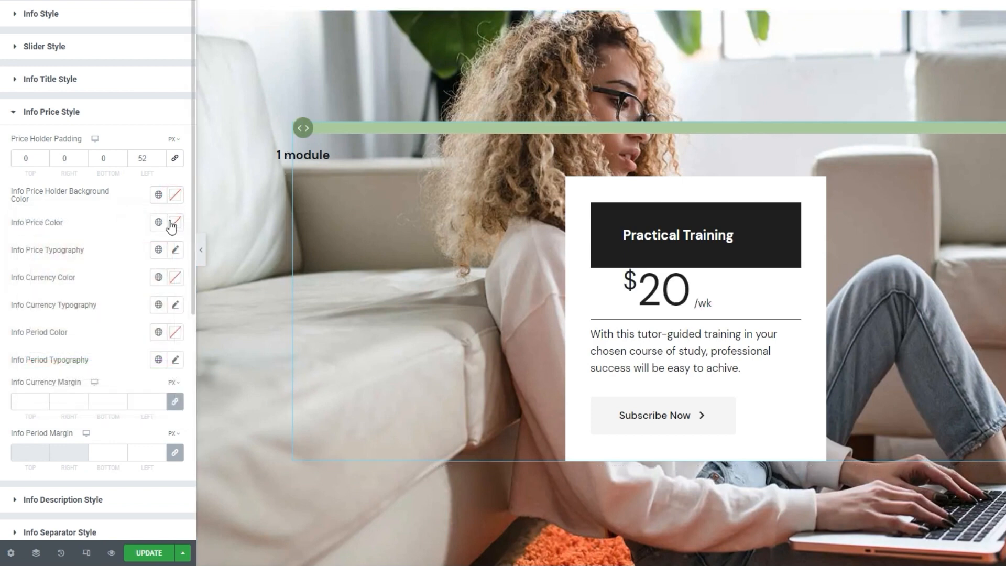
# Try red #CB4141 as the info price color, and set it to #1e1e1e instead.
pyautogui.click(172, 224)
pyautogui.click(128, 291)
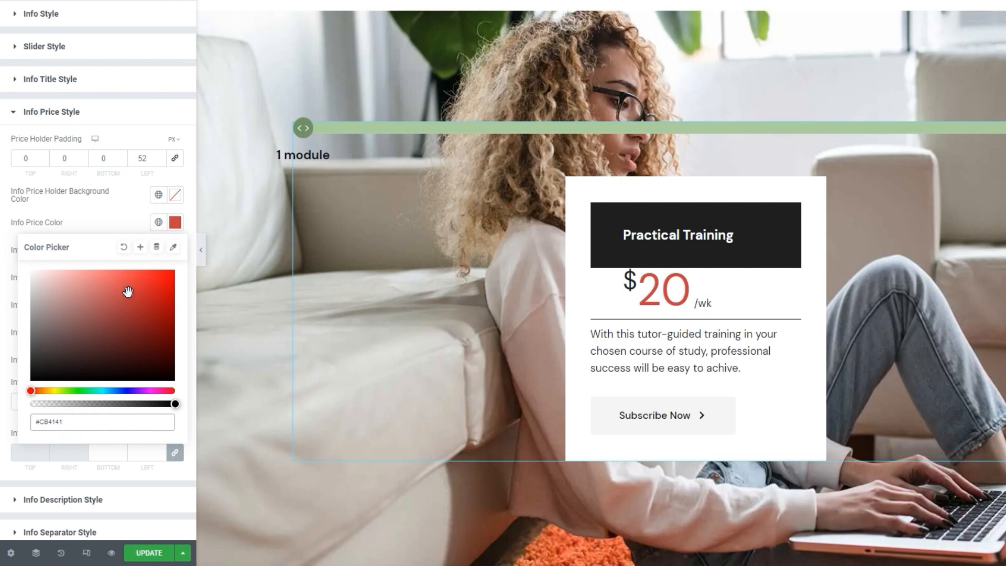
pyautogui.tripleClick(90, 425)
pyautogui.write('#1e1e1e')
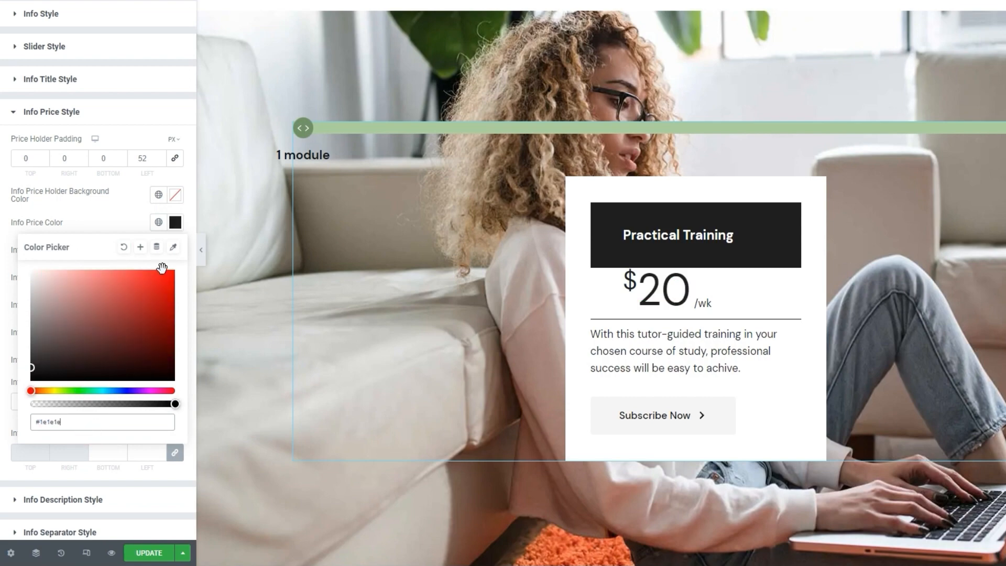
pyautogui.click(174, 223)
# Set the info price typography to a size of 70 px and a weight of 500 (Medium).
pyautogui.click(176, 250)
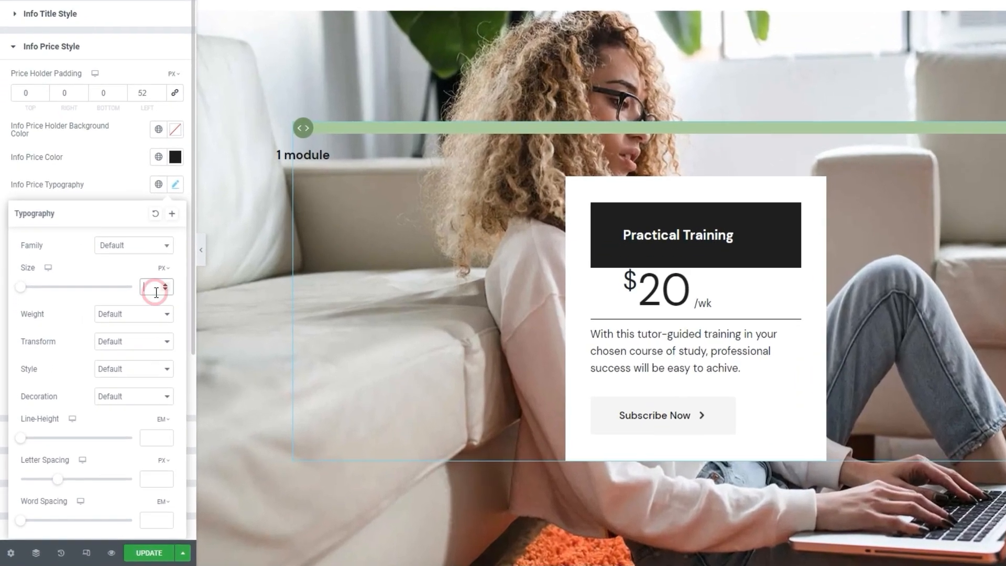
pyautogui.write('70')
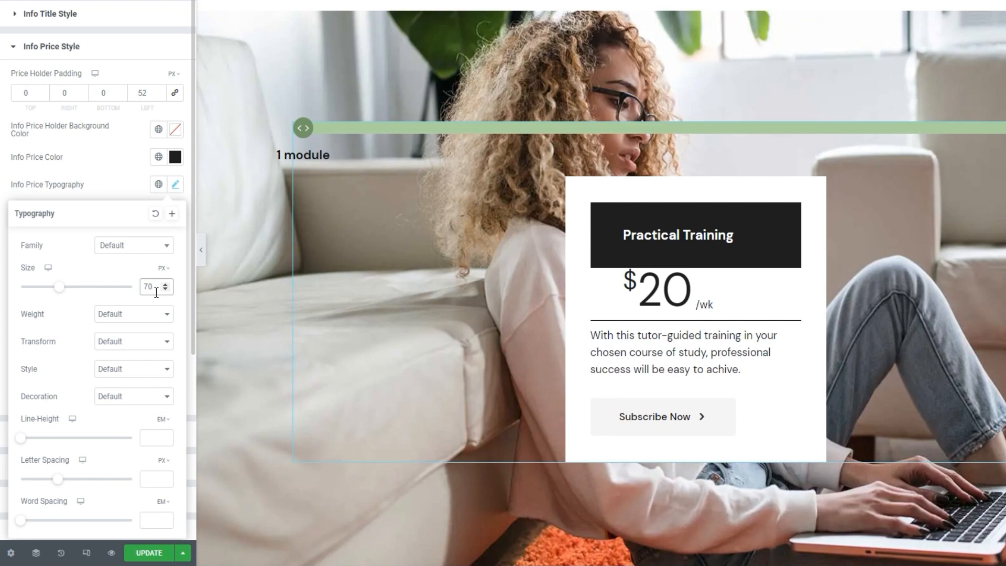
pyautogui.click(142, 313)
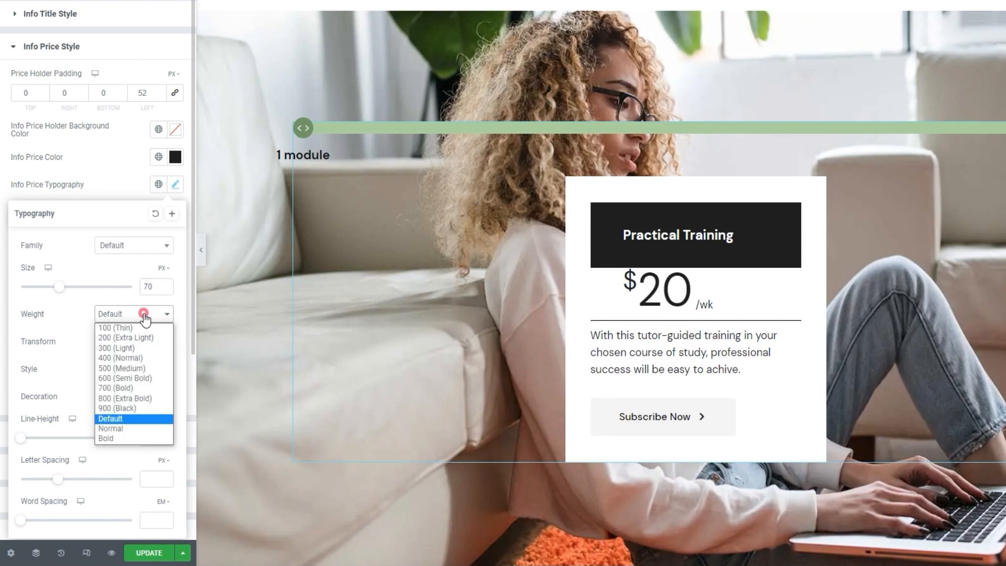
pyautogui.click(141, 369)
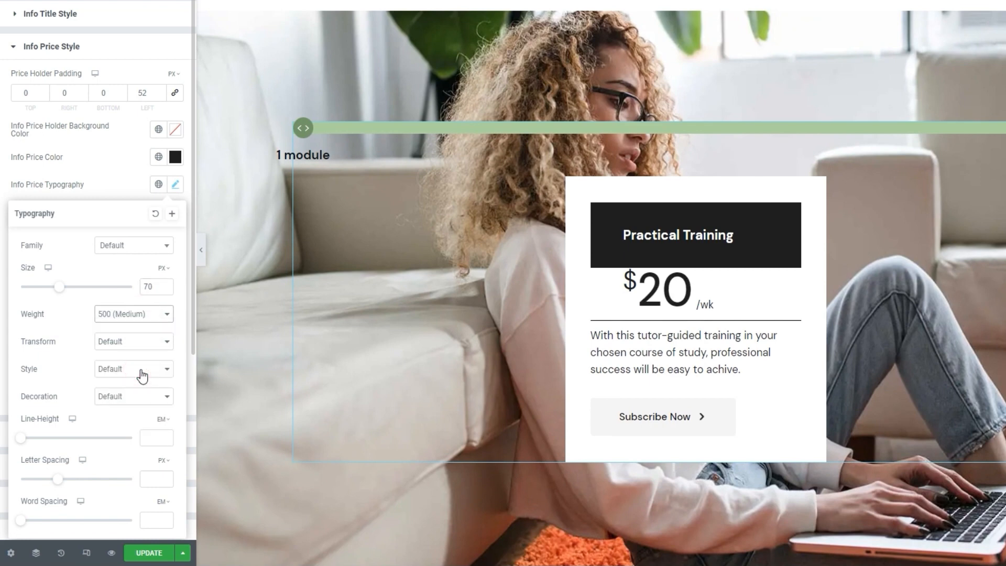
pyautogui.click(175, 185)
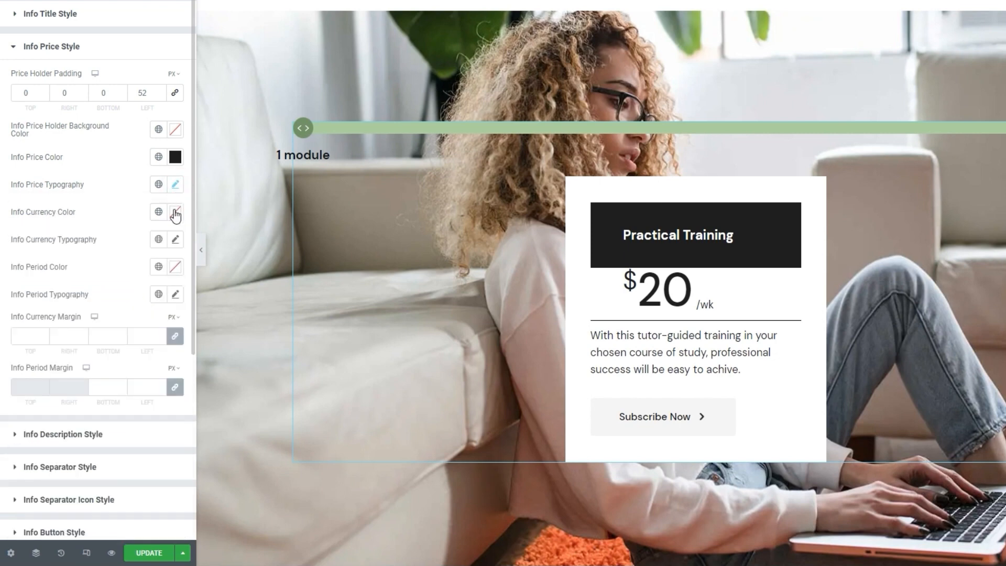
# Try a muted red #B46A6A as the info currency color, and set it to #1e1e1e instead.
pyautogui.click(174, 212)
pyautogui.click(119, 311)
pyautogui.click(89, 291)
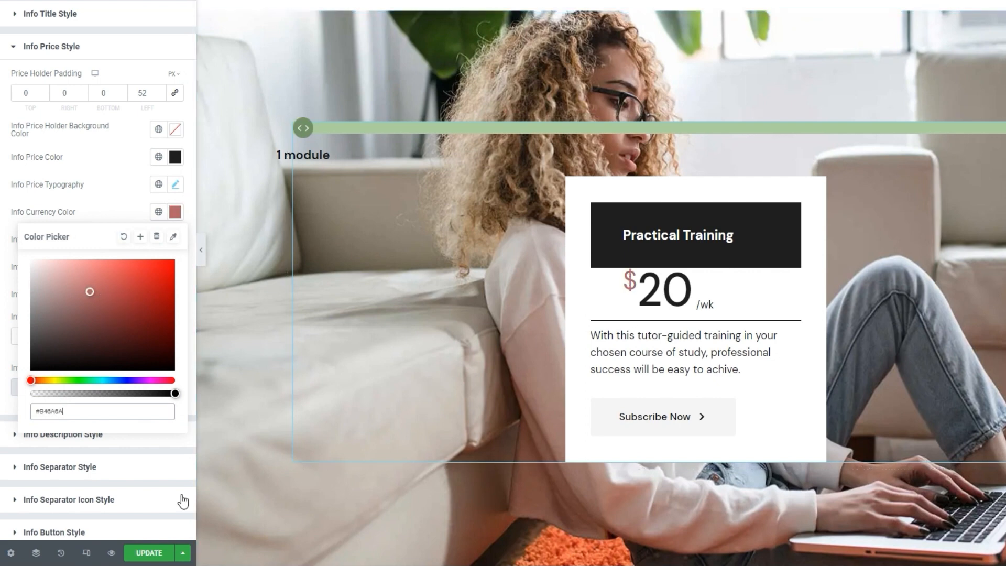
pyautogui.tripleClick(104, 412)
pyautogui.write('#1e1e1e')
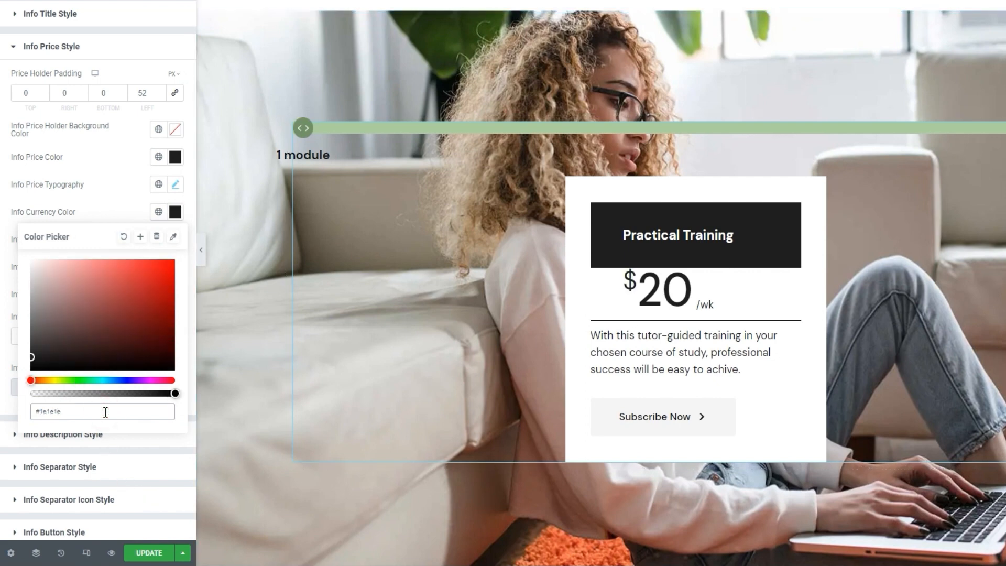
pyautogui.click(182, 212)
# Set the info currency typography to a size of 40 px and a weight of 500 (Medium).
pyautogui.click(176, 239)
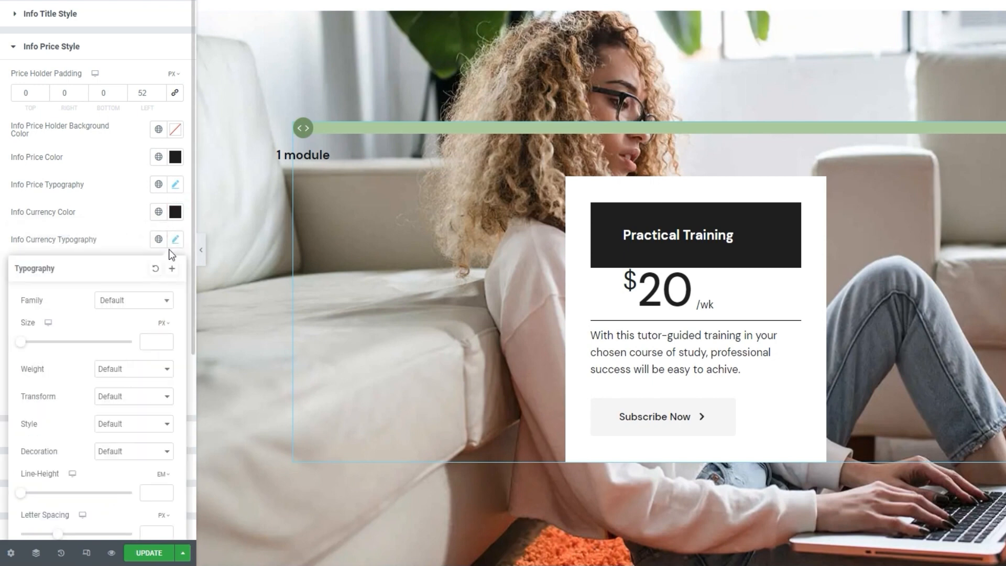
pyautogui.click(143, 343)
pyautogui.write('40')
pyautogui.click(139, 370)
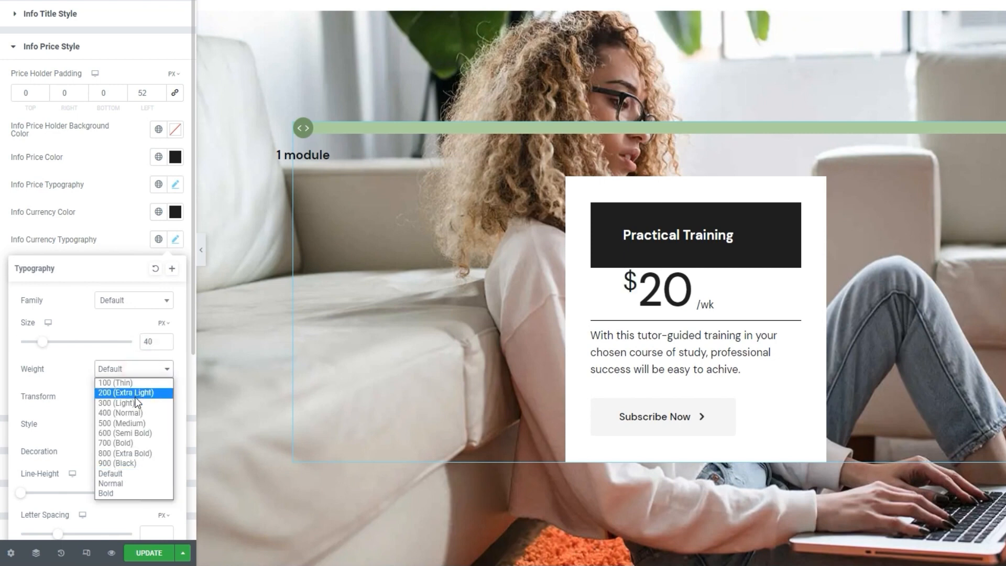
pyautogui.click(130, 423)
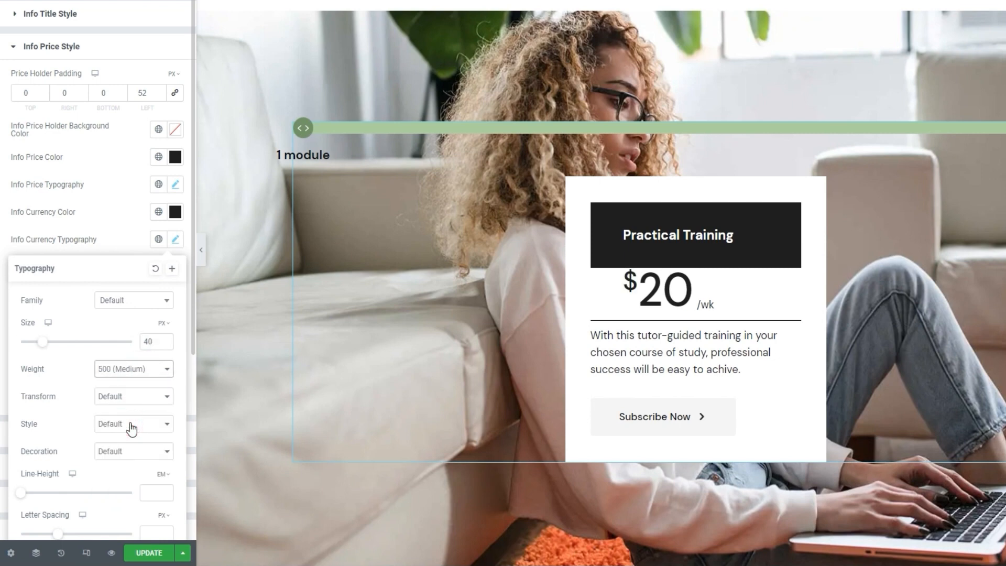
pyautogui.click(175, 239)
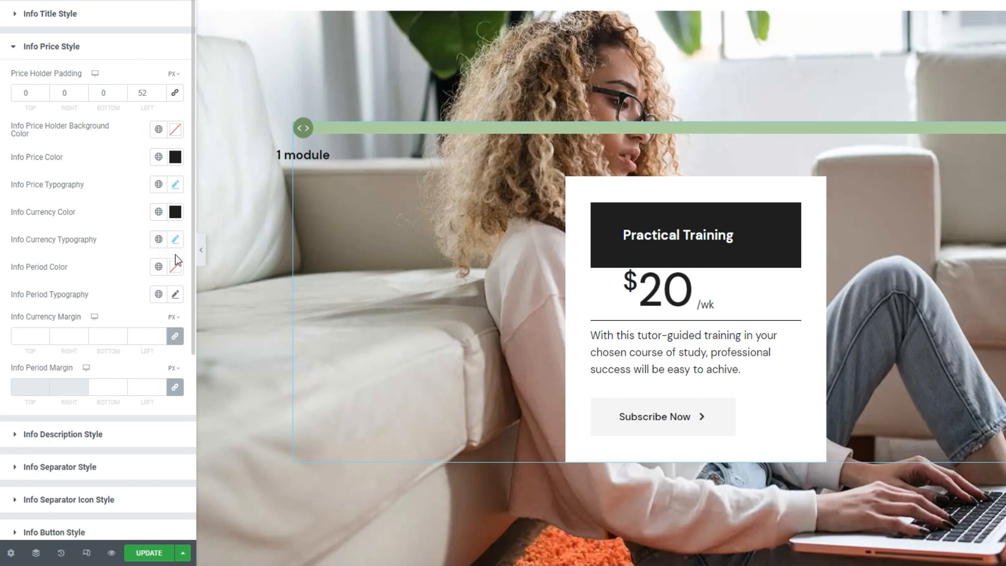
# Try red #AA3838 as the info period color, and set it to #1e1e1e instead.
pyautogui.click(175, 266)
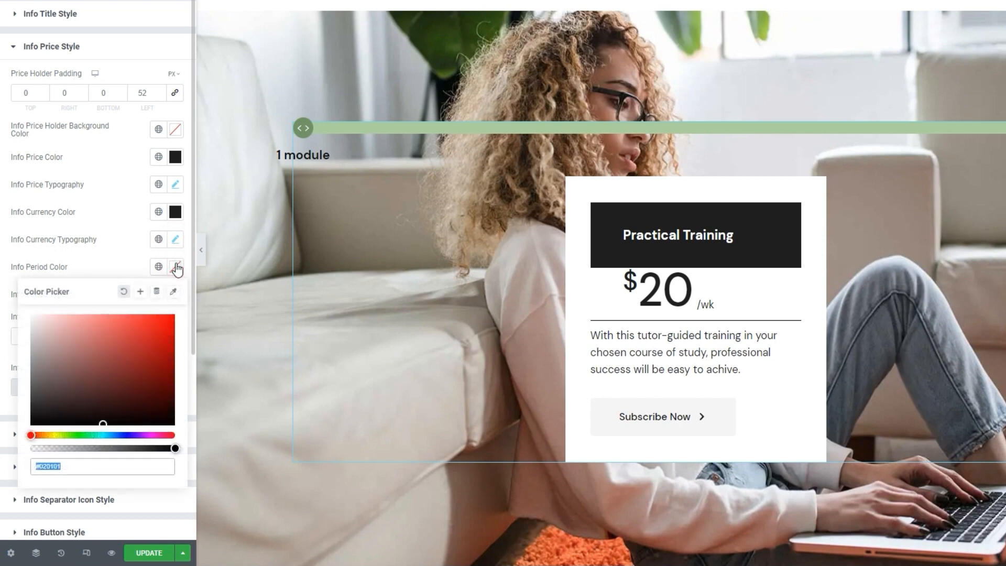
pyautogui.click(127, 352)
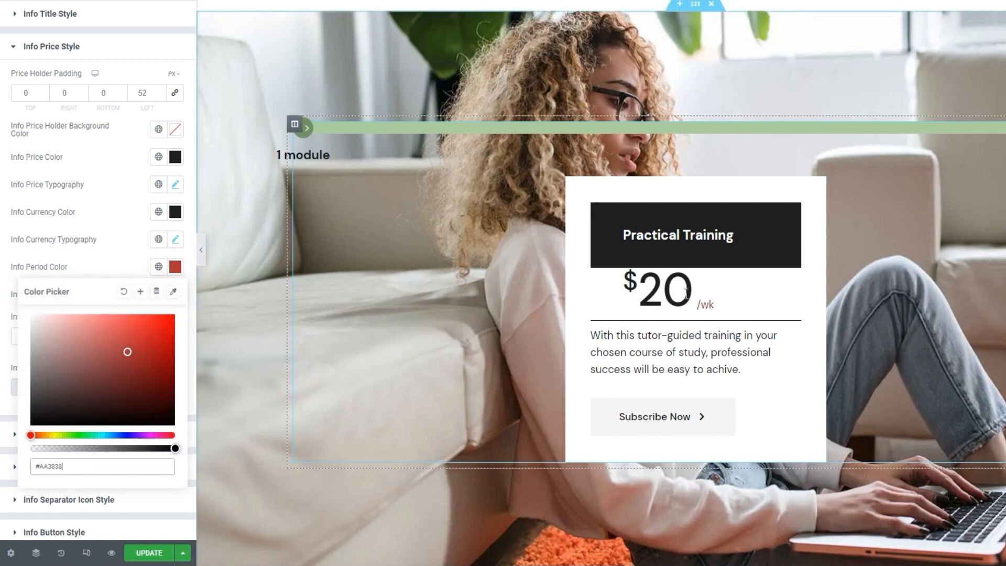
pyautogui.click(108, 467)
pyautogui.doubleClick(108, 467)
pyautogui.write('1e1e1e')
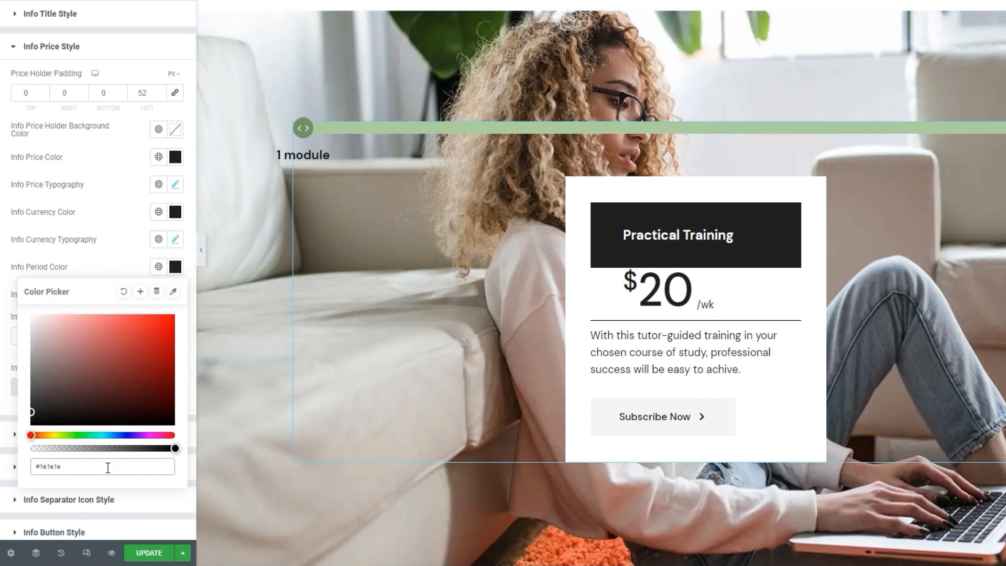
pyautogui.click(175, 267)
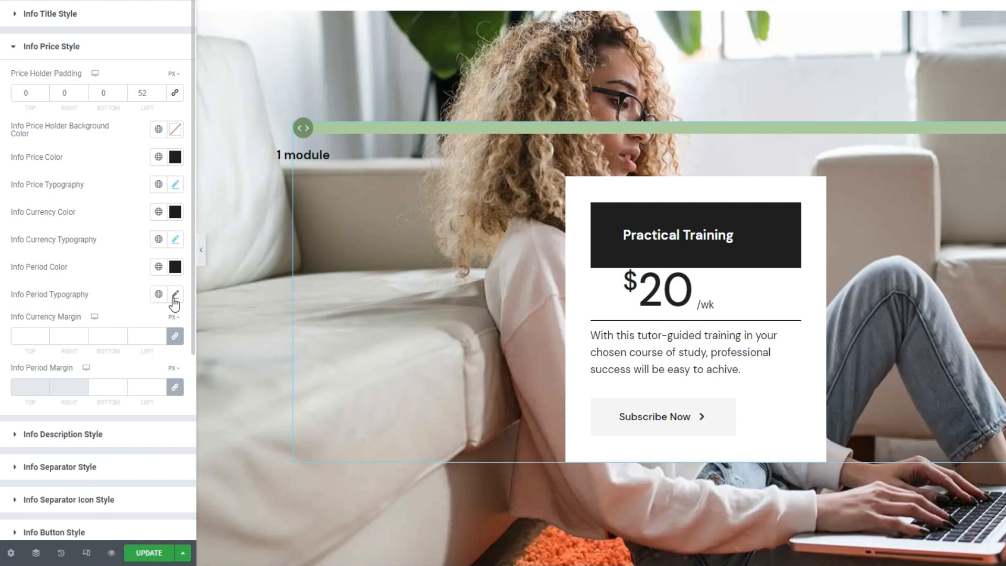
# Review the info period typography options, and close the typography settings.
pyautogui.click(175, 295)
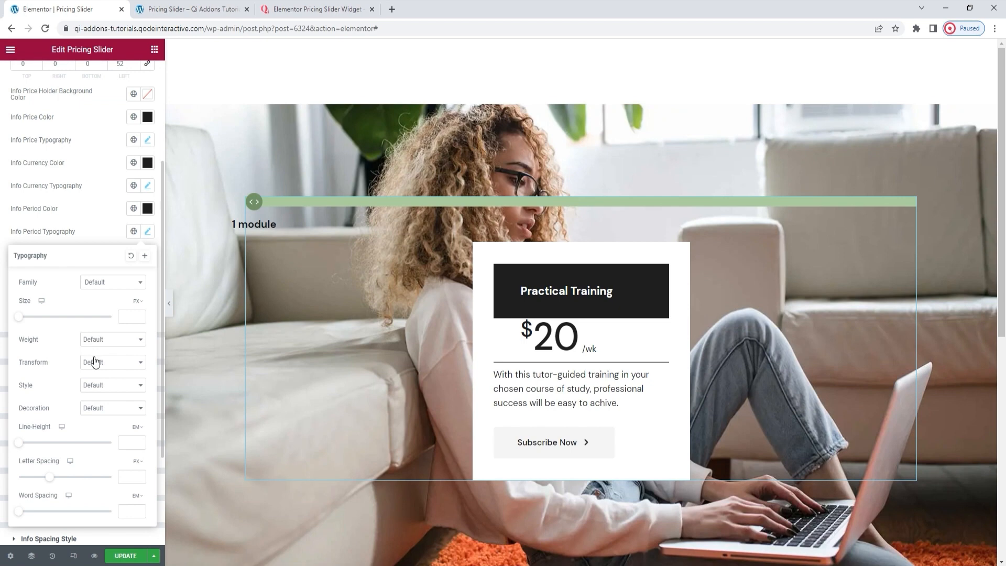
pyautogui.scroll(-1, 94, 359)
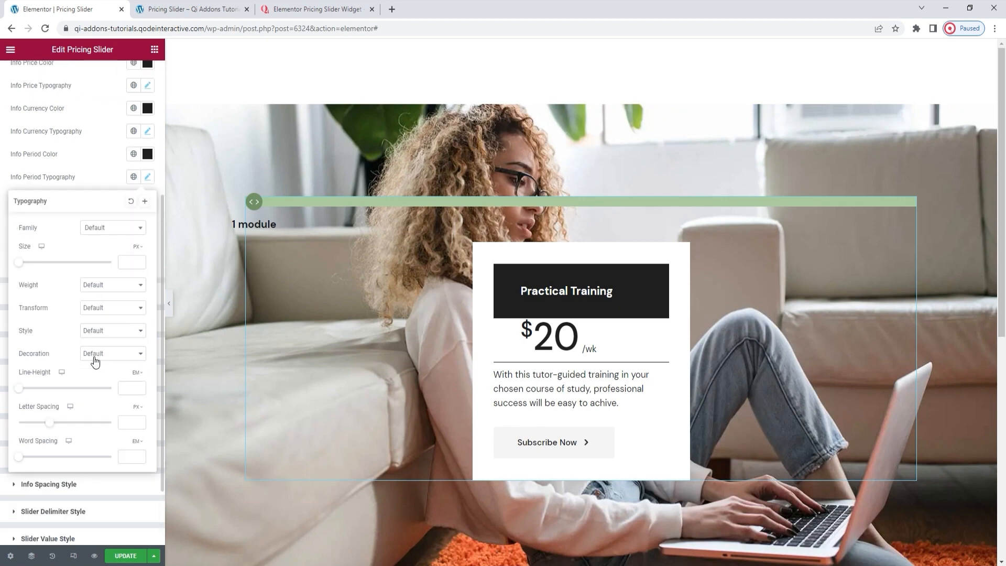
pyautogui.click(147, 176)
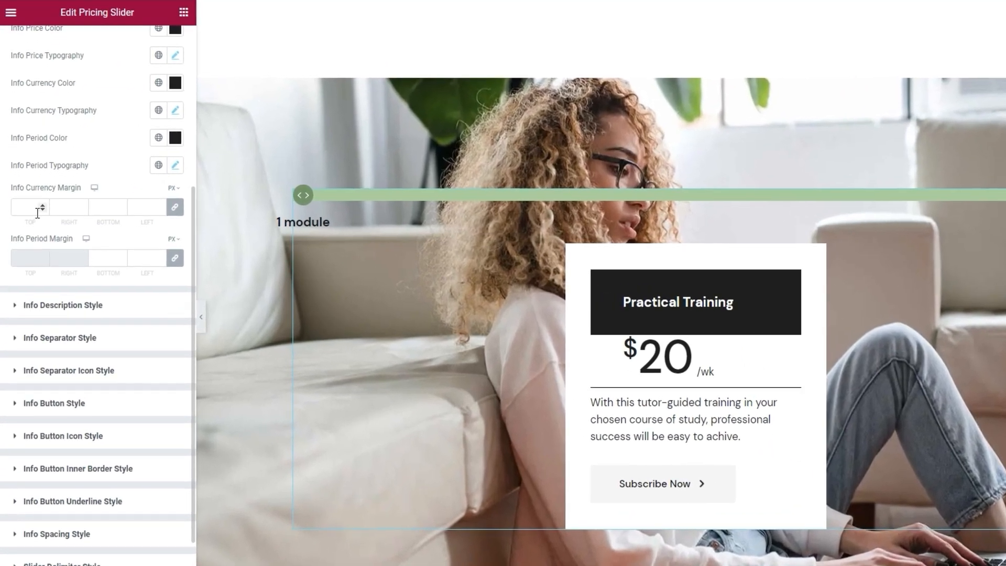
# Try a linked info currency margin of 12 px on all four sides, and clear the value.
pyautogui.click(42, 203)
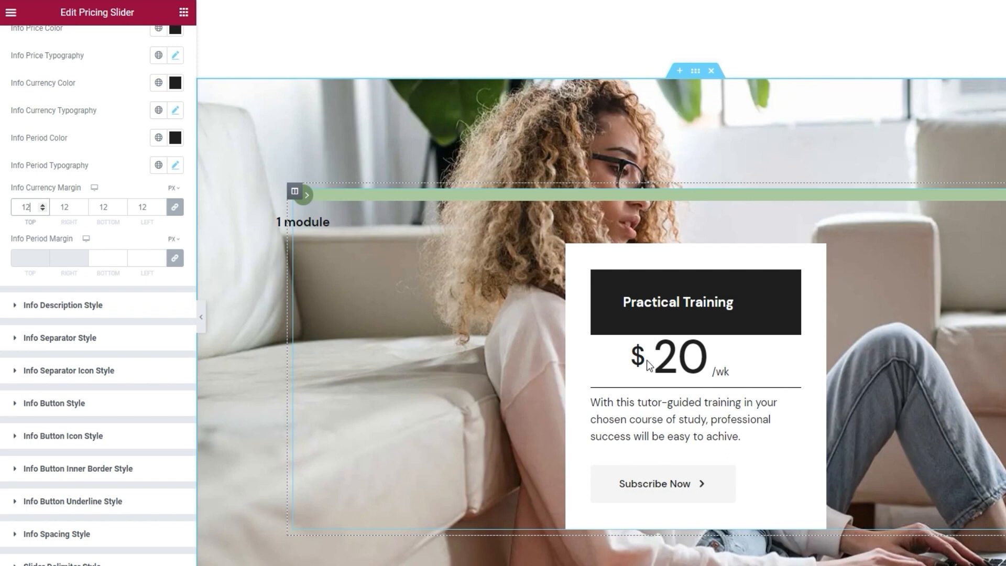
pyautogui.press('BackSpace')
pyautogui.press('BackSpace')
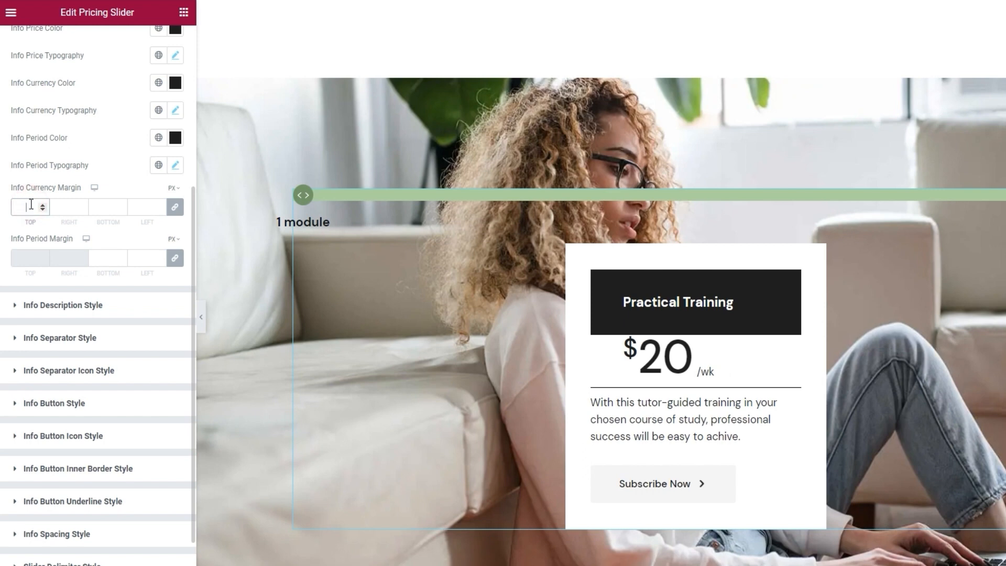
# Try a linked info period margin of 11 px on the bottom and left sides.
pyautogui.click(120, 254)
pyautogui.click(120, 255)
pyautogui.click(119, 255)
pyautogui.click(119, 255)
pyautogui.click(120, 255)
pyautogui.click(120, 255)
pyautogui.click(120, 254)
pyautogui.click(119, 254)
pyautogui.click(119, 255)
pyautogui.click(119, 255)
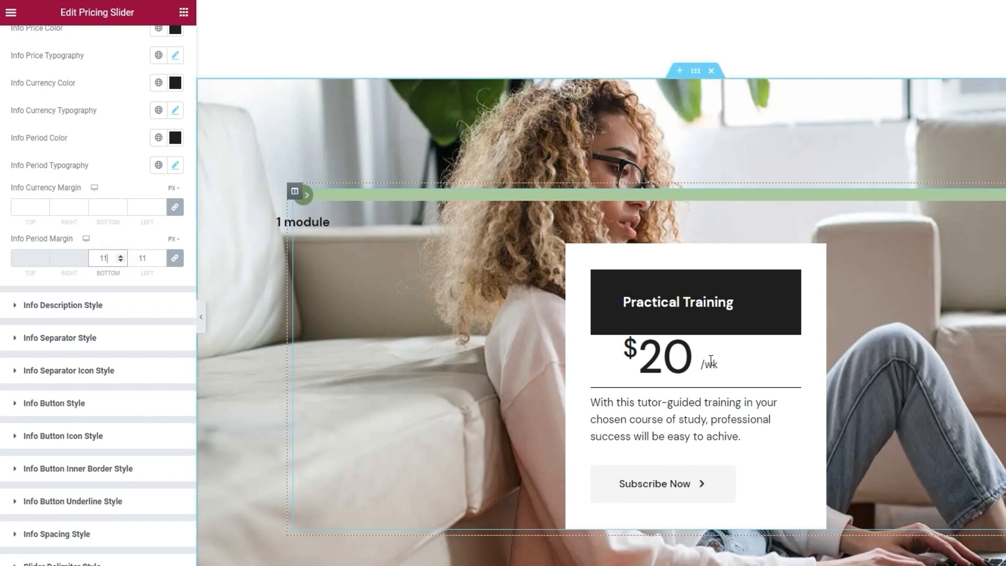
# Reset the info period margin to 0, unlink its sides and set the bottom margin to 4 px.
pyautogui.doubleClick(111, 257)
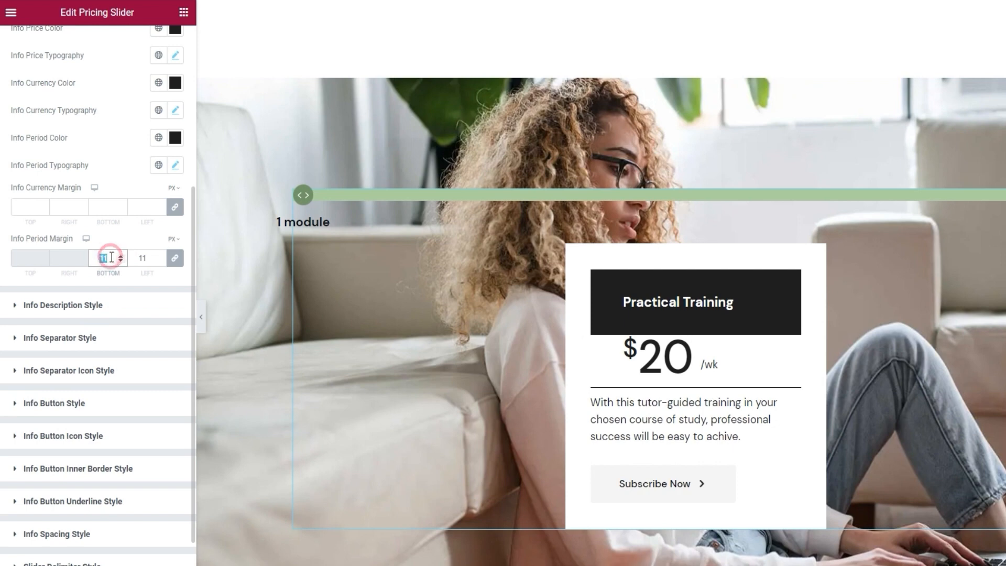
pyautogui.write('0')
pyautogui.click(175, 258)
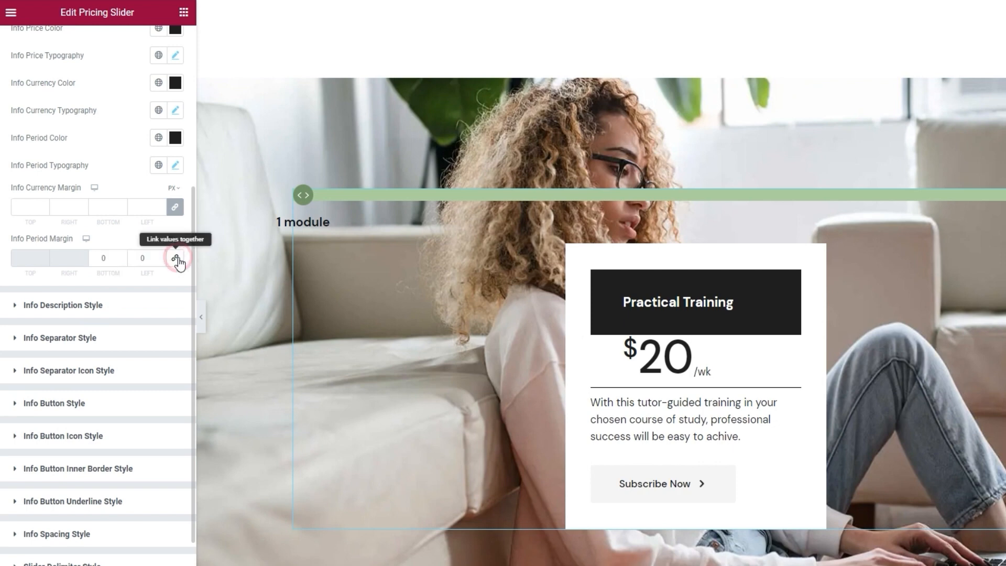
pyautogui.doubleClick(104, 258)
pyautogui.write('4')
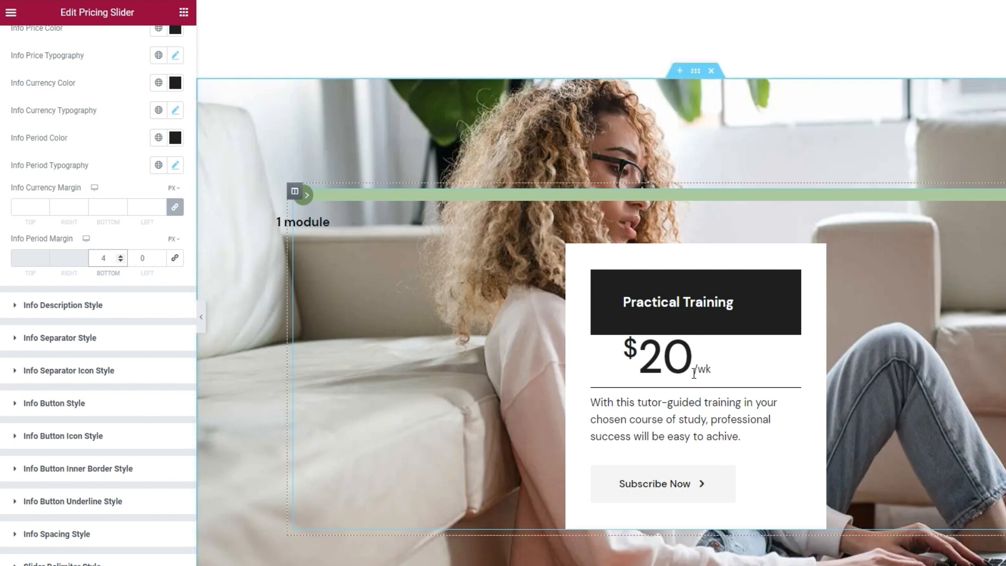
# In the Info Description Style settings, try a linked description padding of 16 px on all four sides, and remove it.
pyautogui.click(64, 305)
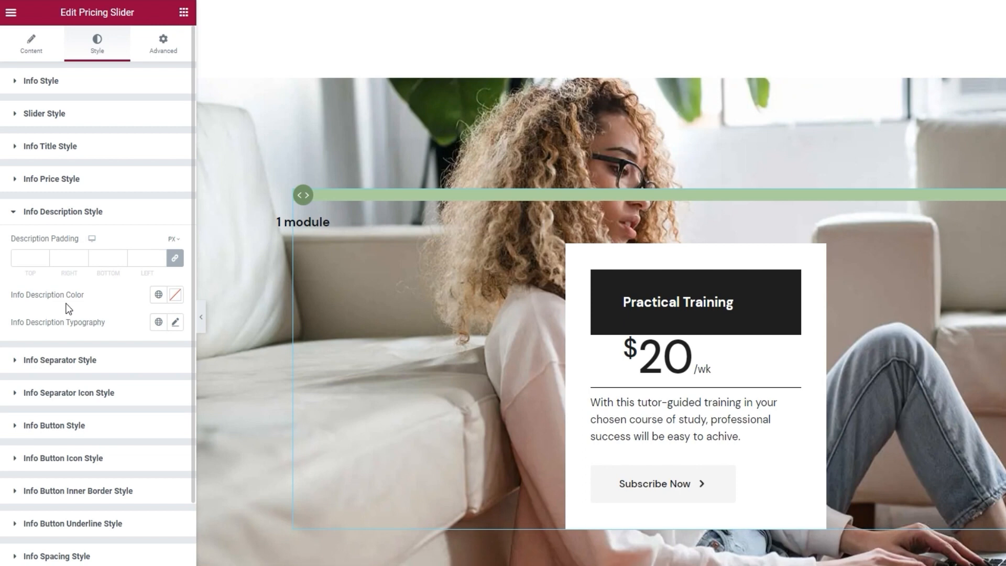
pyautogui.click(42, 257)
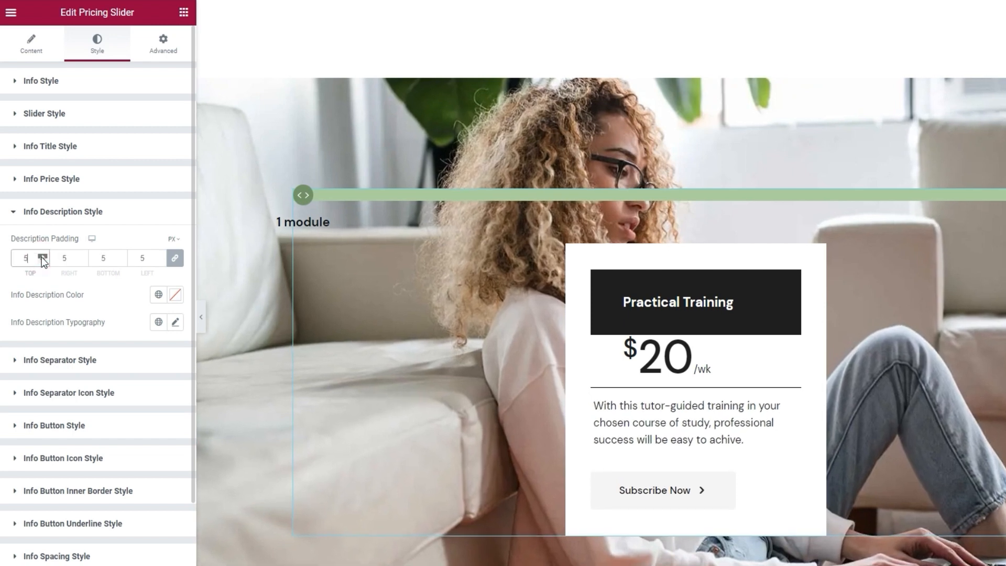
pyautogui.click(41, 257)
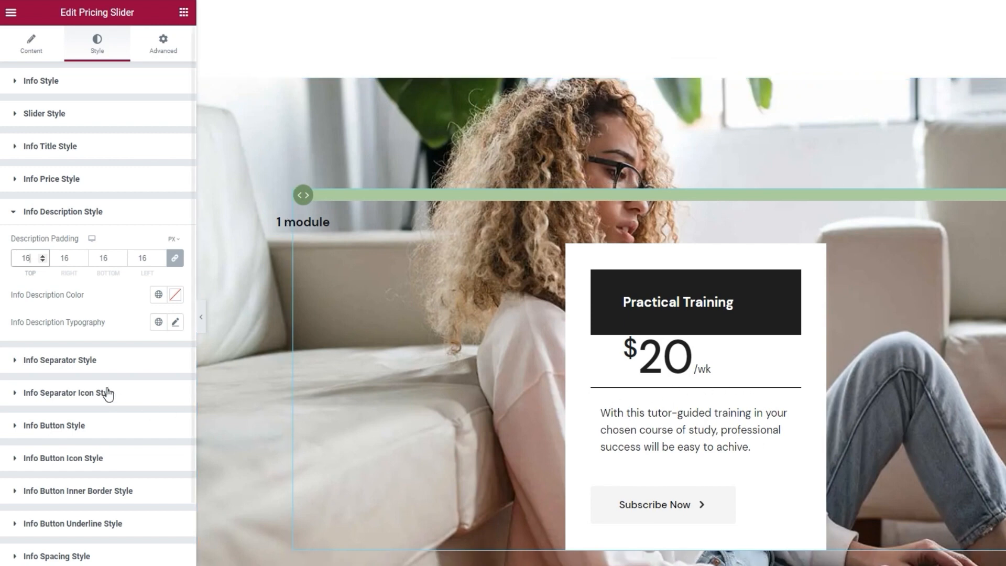
pyautogui.doubleClick(34, 257)
pyautogui.write('0')
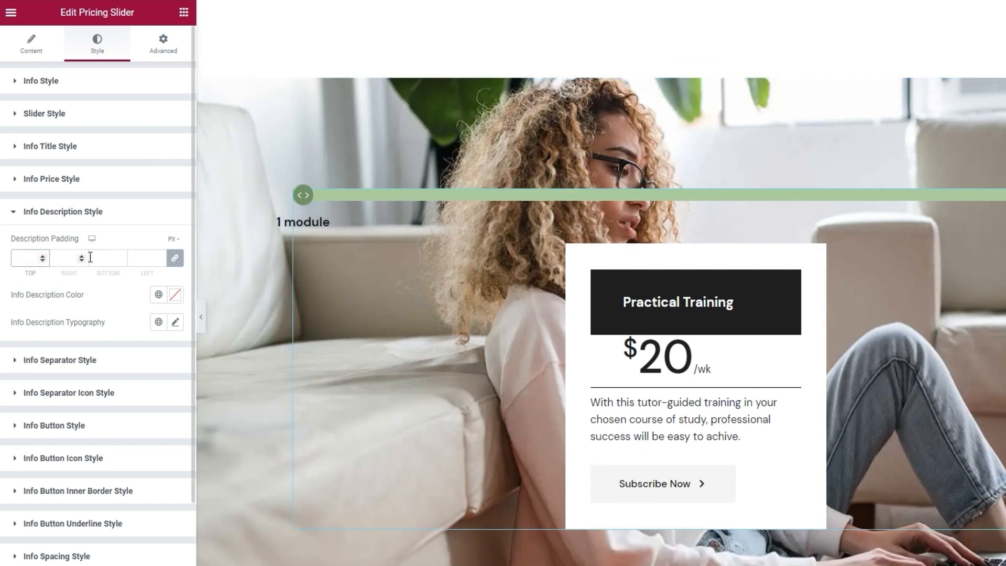
# Unlink the description padding and set its bottom side to 7 px and its left side to 52 px.
pyautogui.click(175, 259)
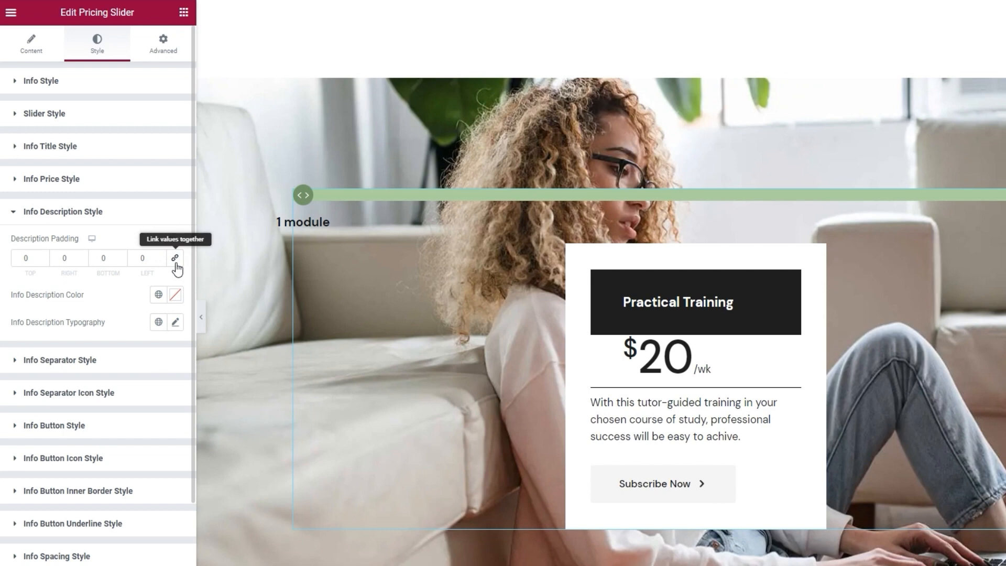
pyautogui.doubleClick(104, 258)
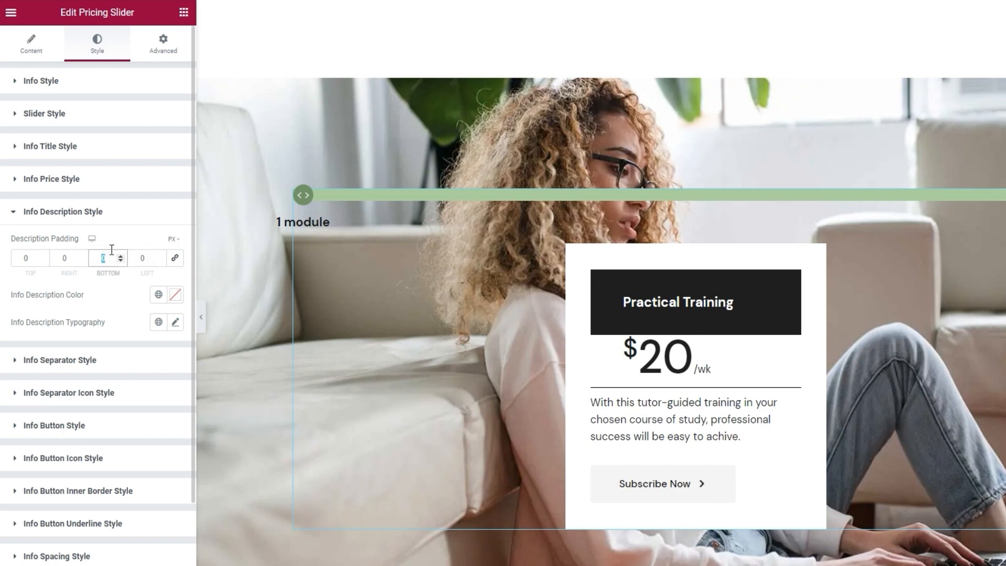
pyautogui.write('7')
pyautogui.doubleClick(148, 263)
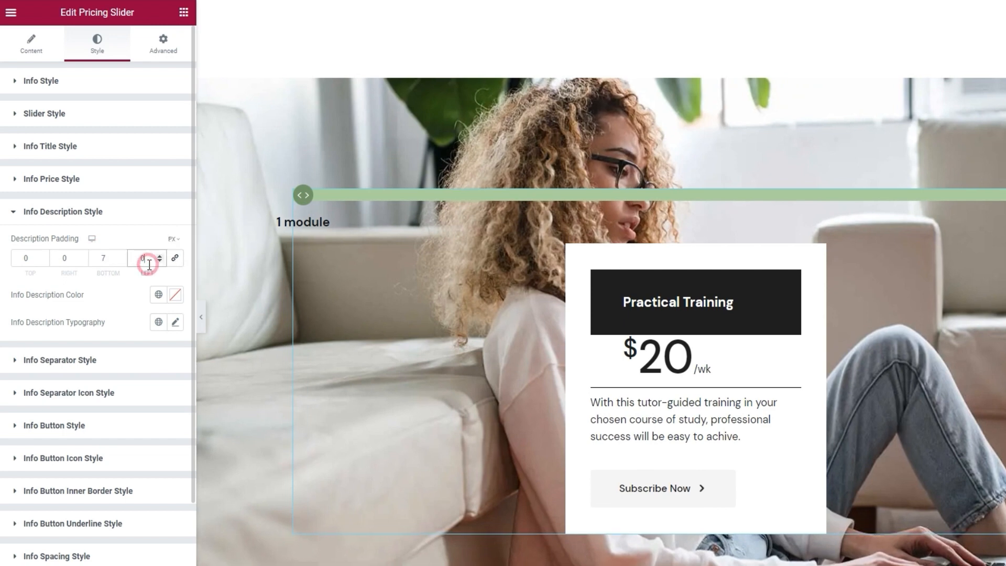
pyautogui.write('52')
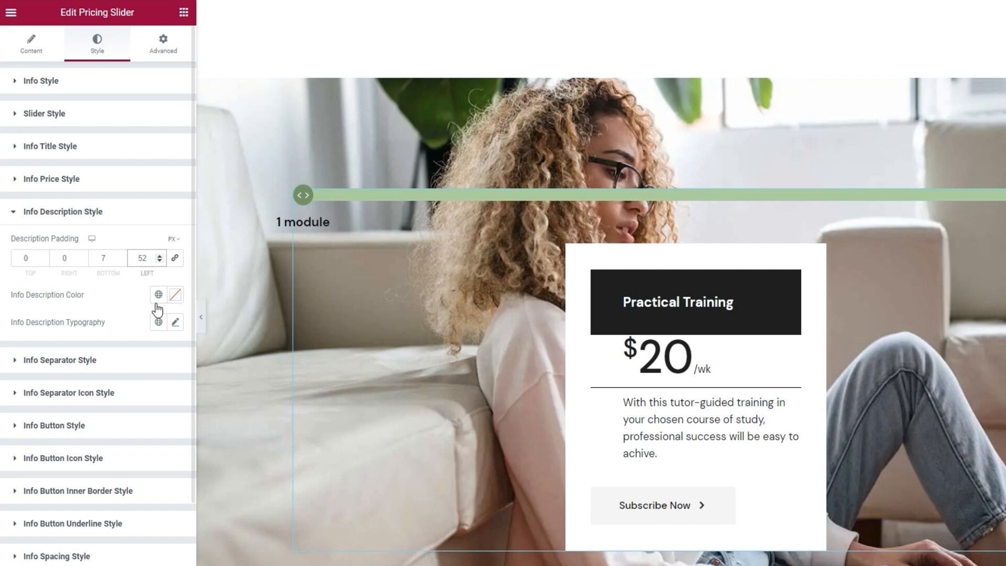
# Set the info description color to #1e1e1e.
pyautogui.click(175, 295)
pyautogui.click(99, 369)
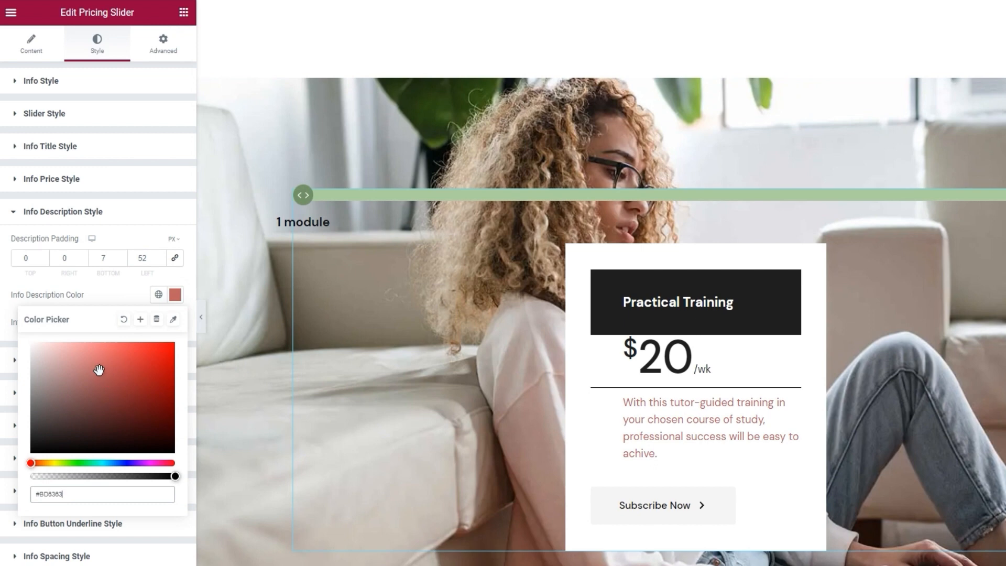
pyautogui.doubleClick(69, 493)
pyautogui.write('1e1e1e')
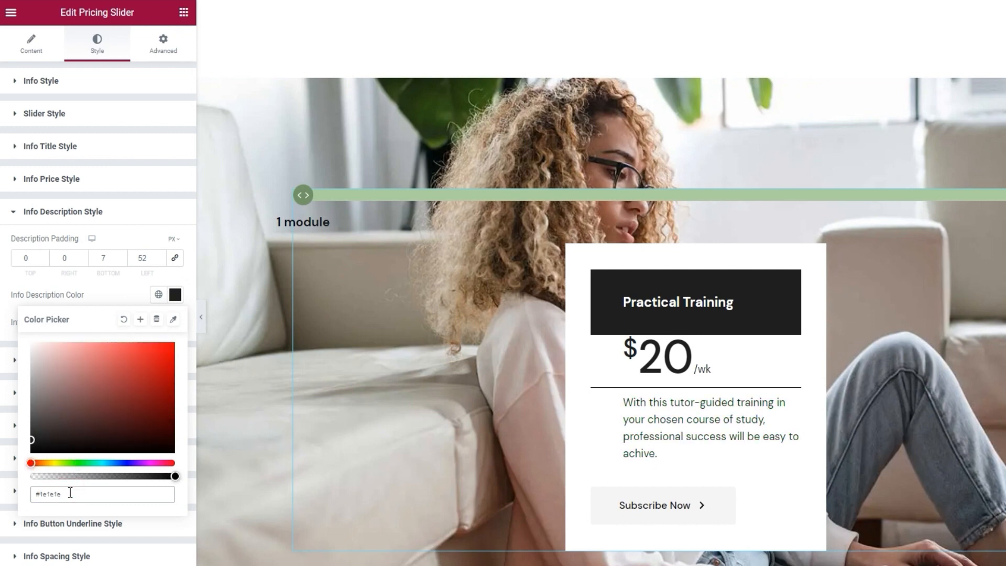
pyautogui.click(175, 294)
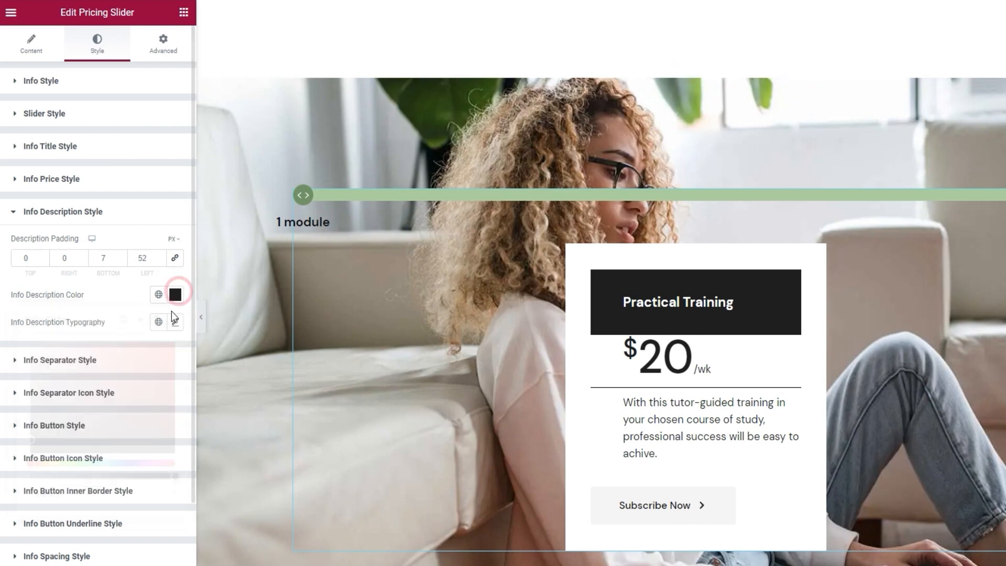
# Set the info description typography's line height to 28 px.
pyautogui.click(175, 322)
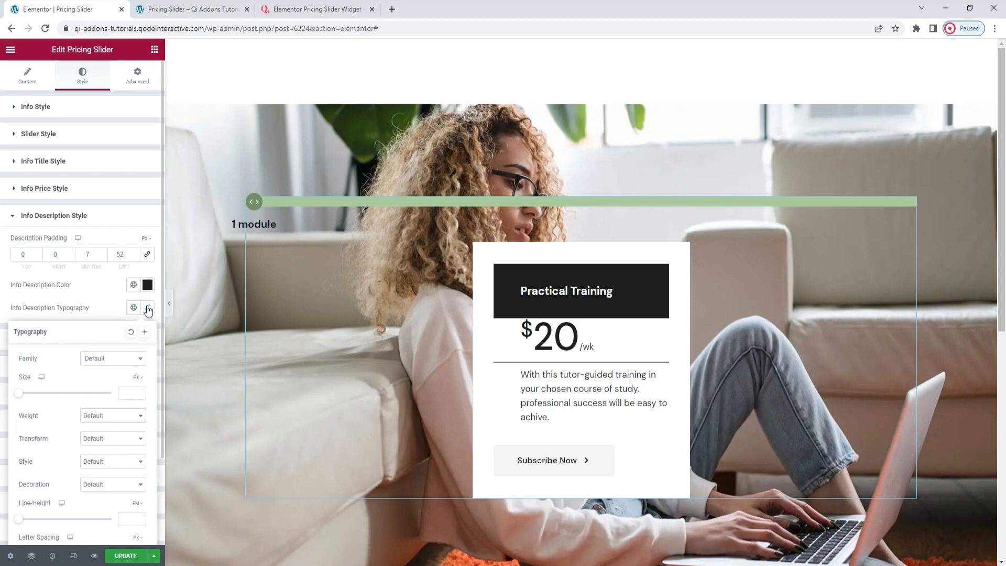
pyautogui.scroll(-3, 106, 382)
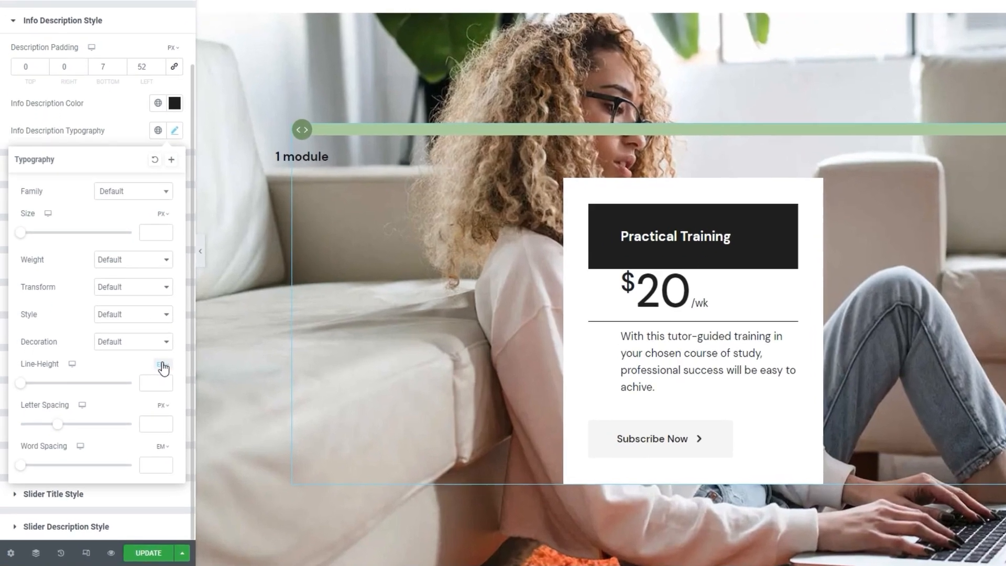
pyautogui.click(162, 363)
pyautogui.click(159, 362)
pyautogui.click(149, 383)
pyautogui.write('28')
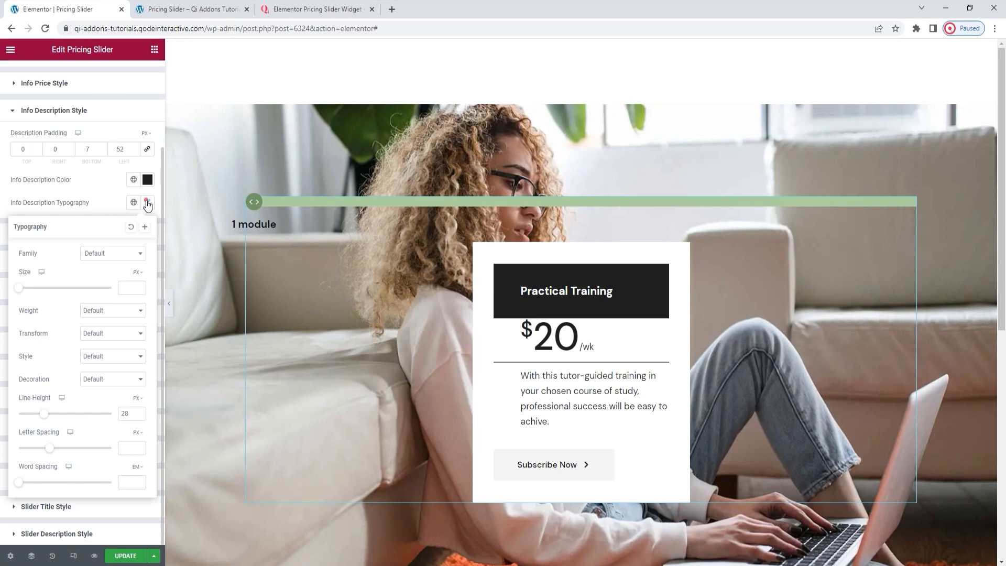
pyautogui.click(175, 128)
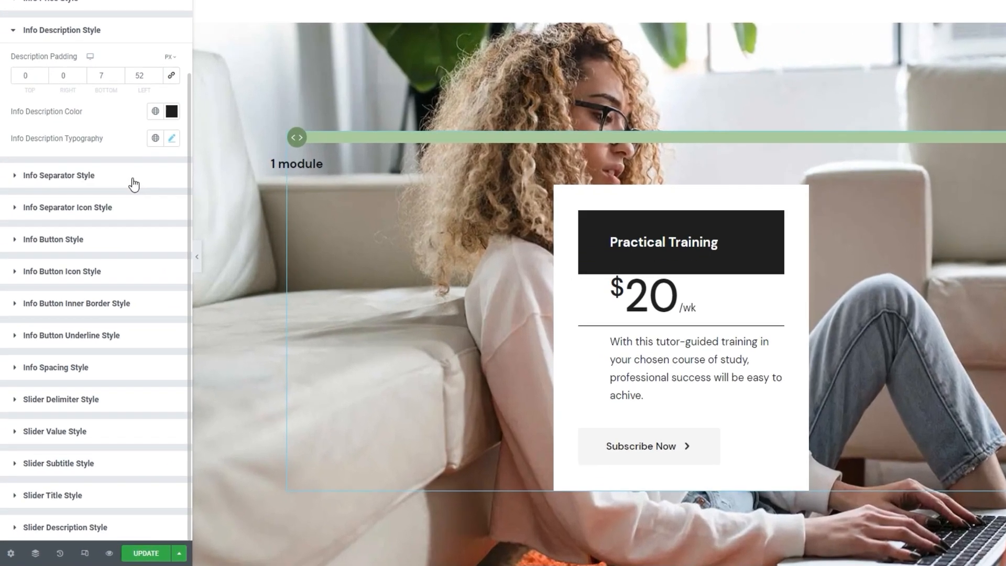
# In the Info Separator Style settings, set the separator color to #1e1e1e.
pyautogui.click(115, 234)
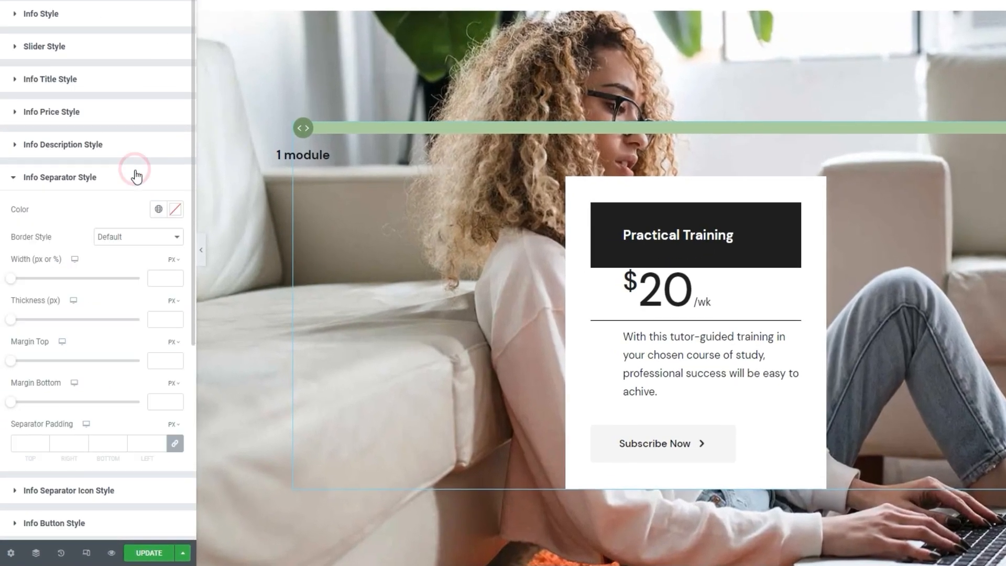
pyautogui.scroll(-1, 148, 193)
pyautogui.click(175, 147)
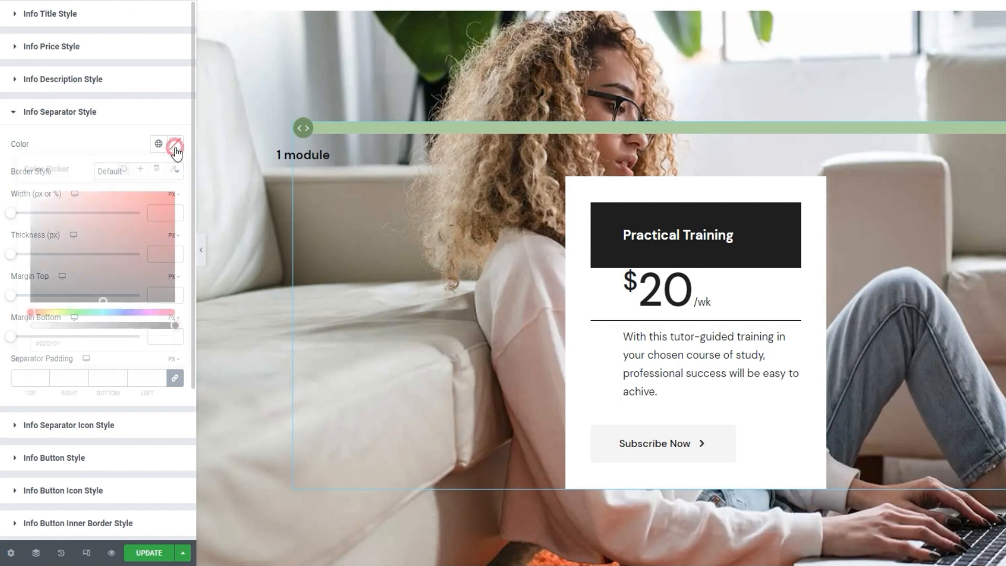
pyautogui.click(135, 215)
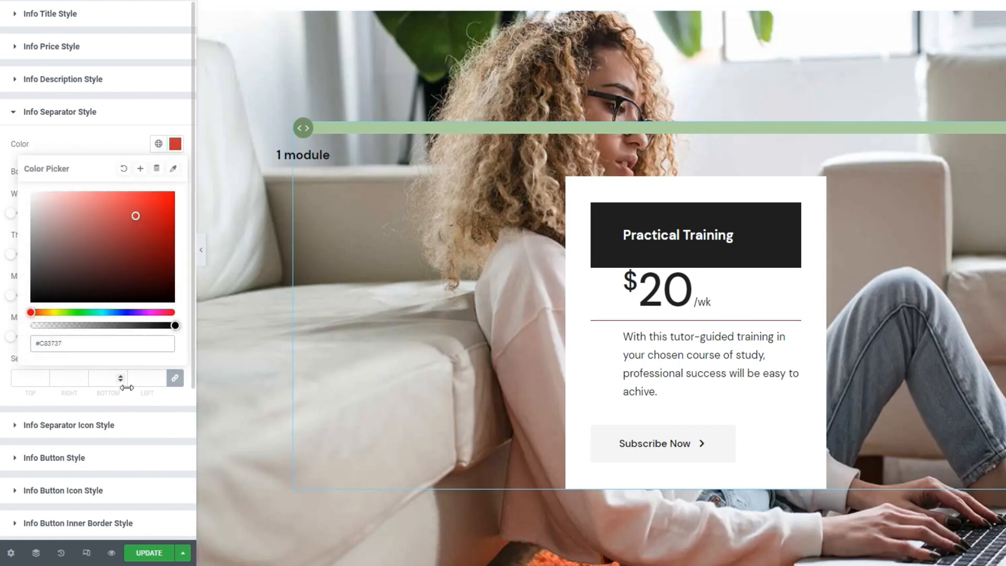
pyautogui.doubleClick(113, 344)
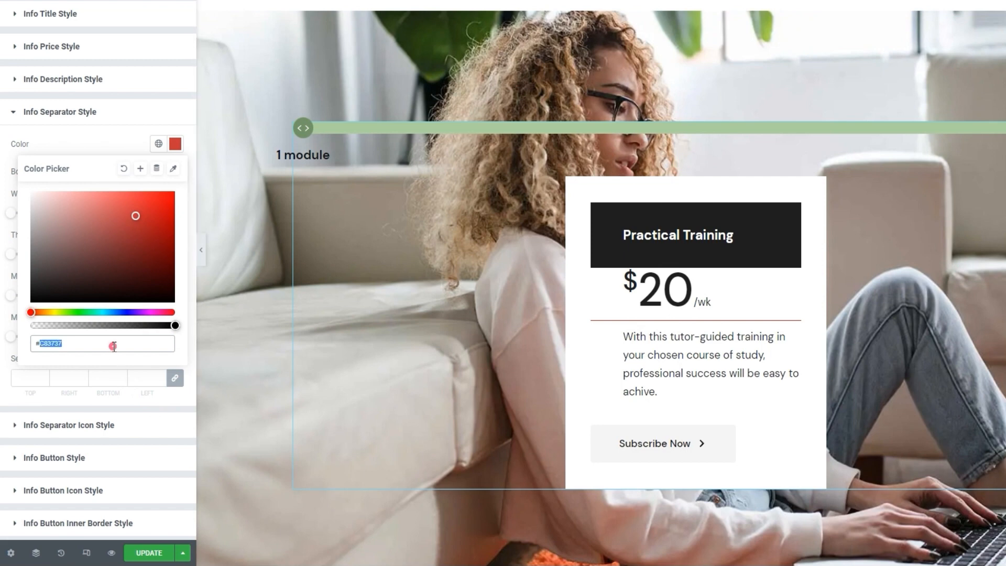
pyautogui.write('1e1e1e')
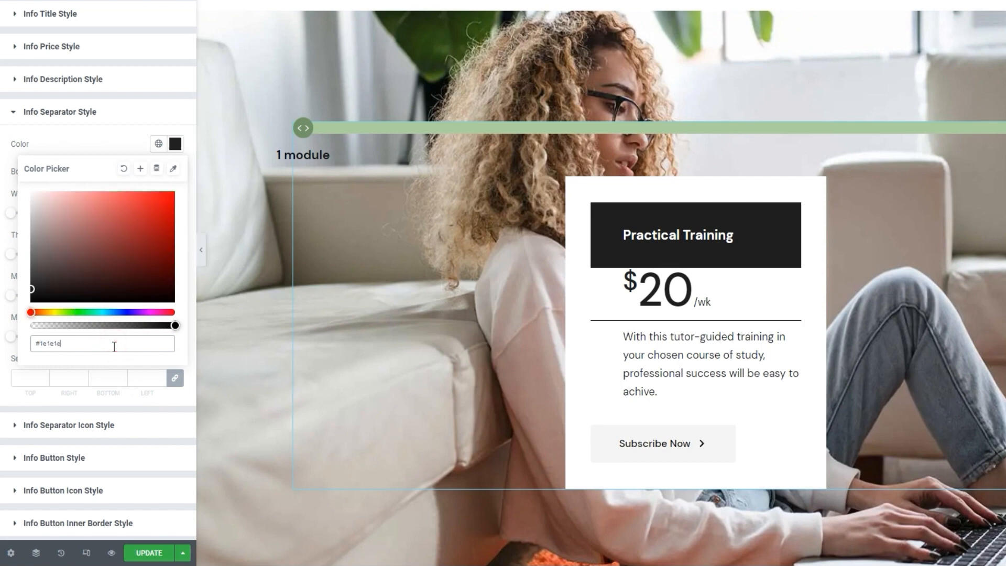
pyautogui.click(175, 143)
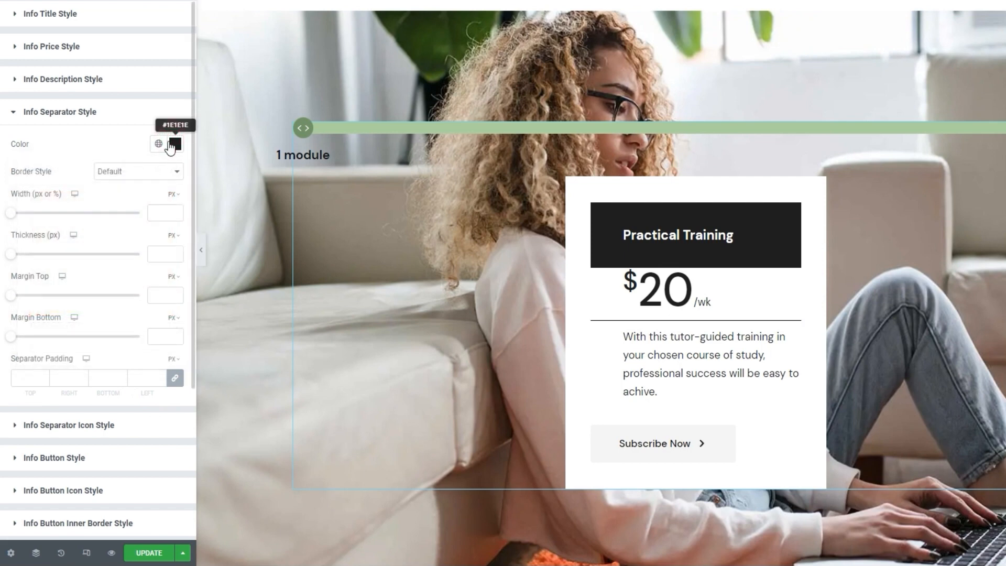
# Try a Solid border style with a thickness of 4 px on the info separator.
pyautogui.click(144, 171)
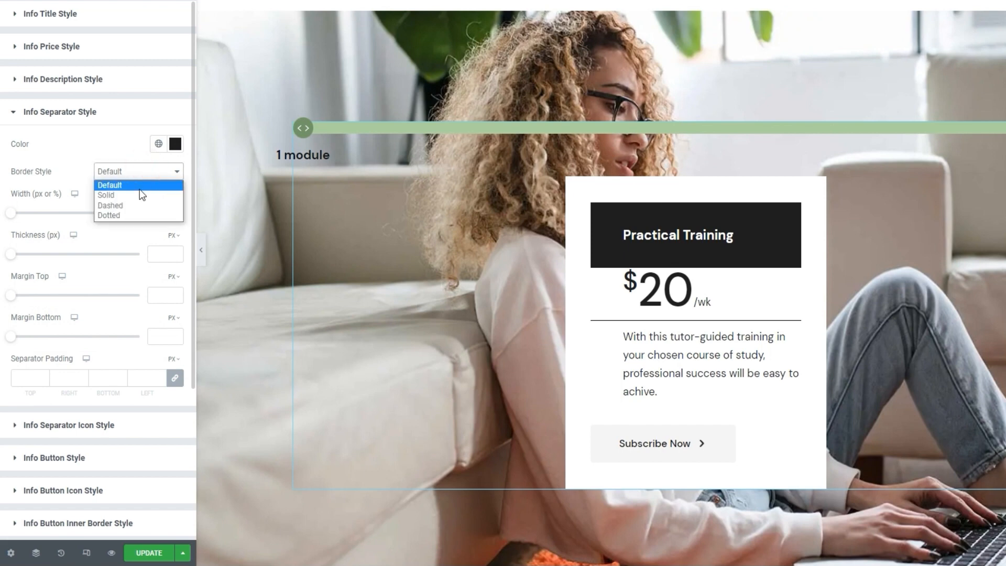
pyautogui.click(138, 193)
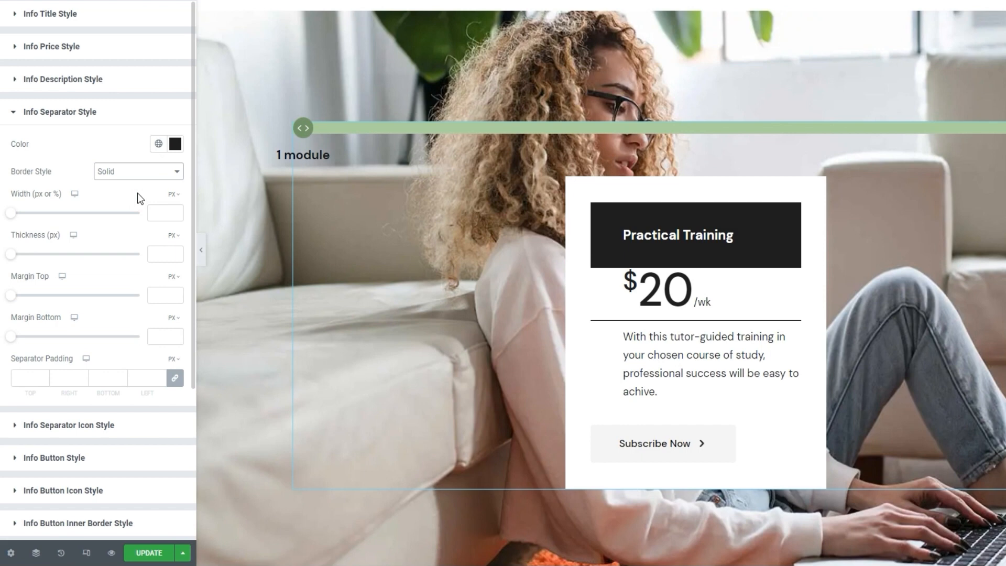
pyautogui.click(176, 251)
pyautogui.click(176, 252)
pyautogui.click(175, 252)
pyautogui.click(175, 252)
# Try the Dashed and Dotted separator border styles, return to Default and clear the thickness.
pyautogui.click(161, 172)
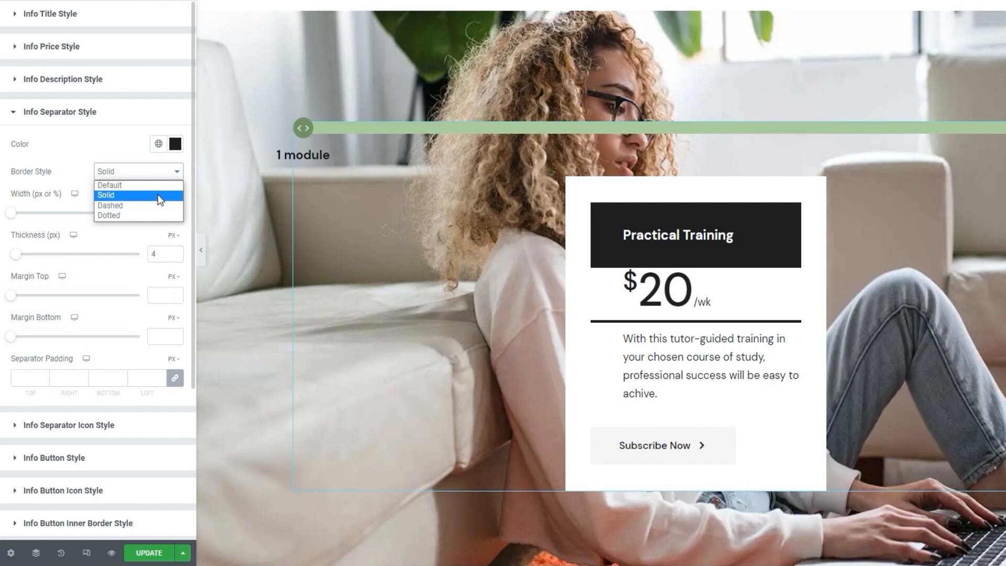
pyautogui.click(159, 206)
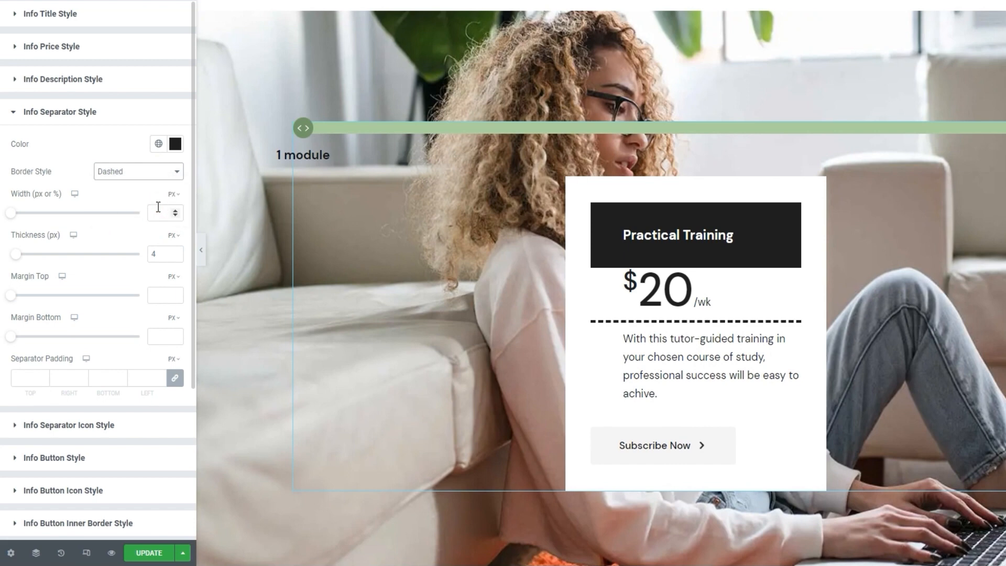
pyautogui.click(161, 172)
pyautogui.click(152, 217)
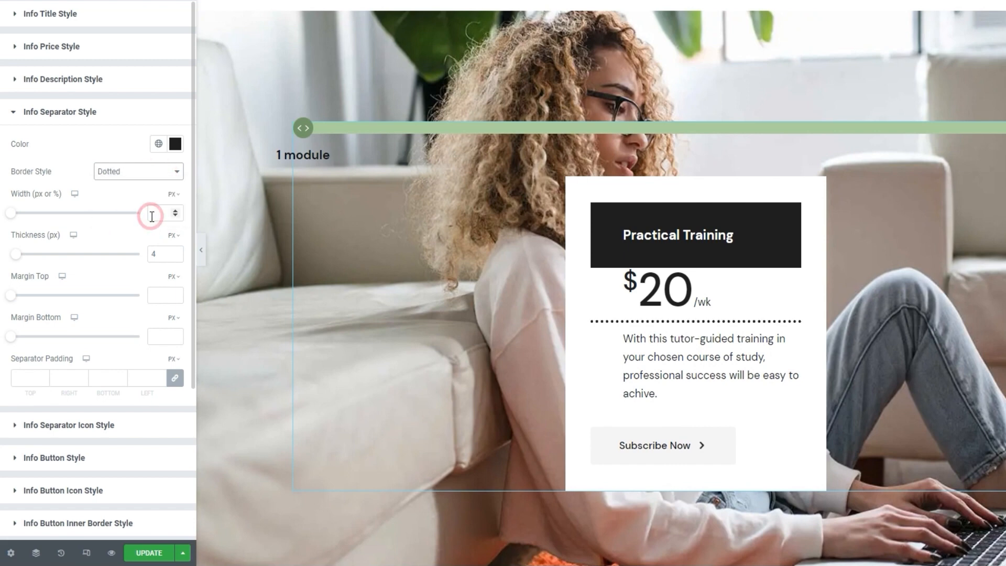
pyautogui.click(147, 172)
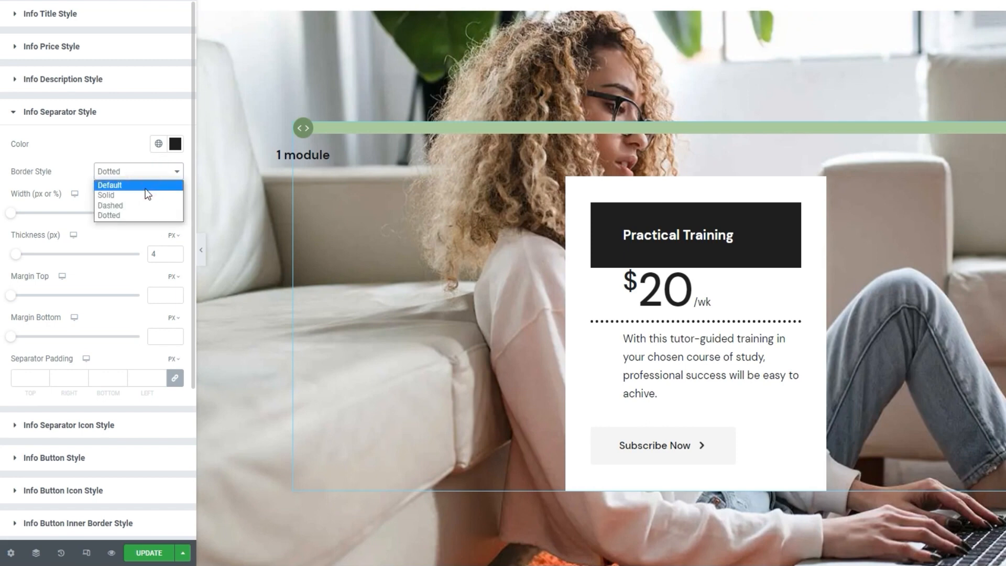
pyautogui.click(147, 186)
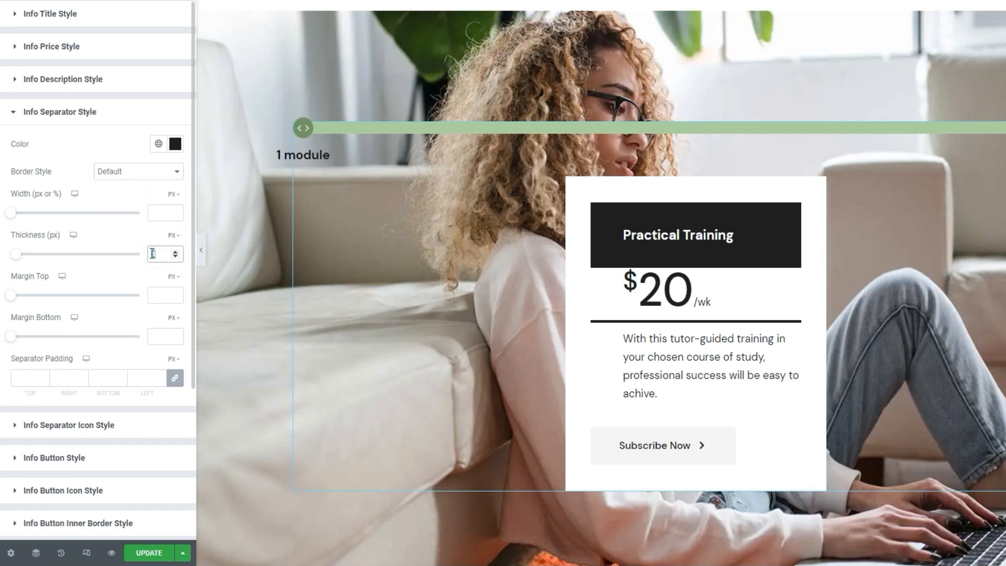
pyautogui.press('BackSpace')
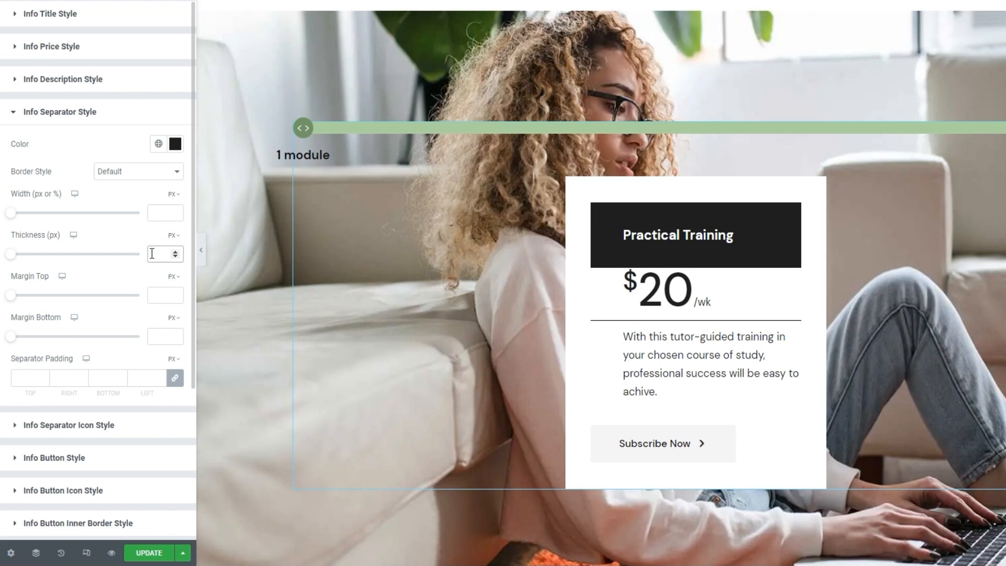
# Set the info separator's width to 33 px and its thickness to 2 px.
pyautogui.click(159, 208)
pyautogui.write('35')
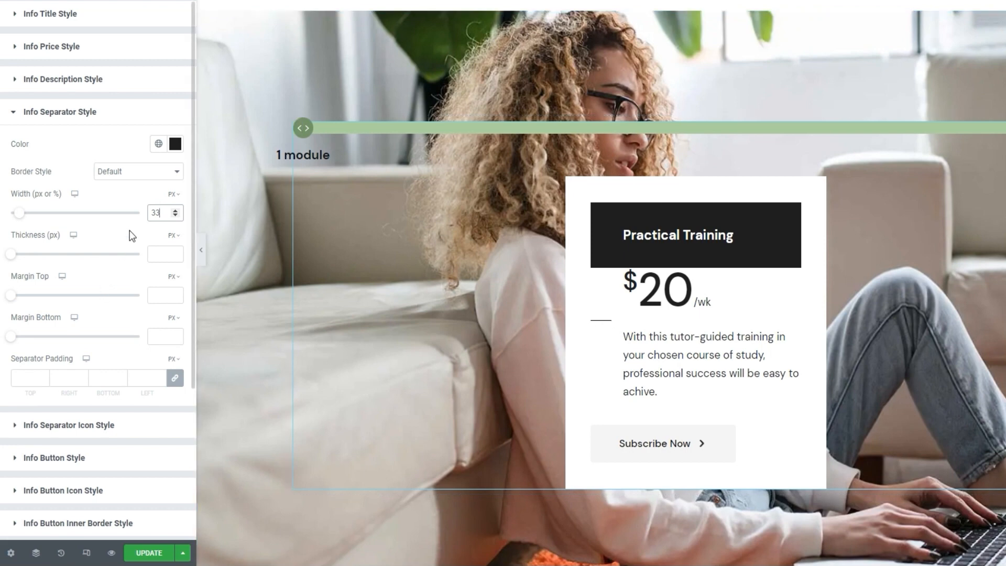
pyautogui.click(169, 254)
pyautogui.write('2')
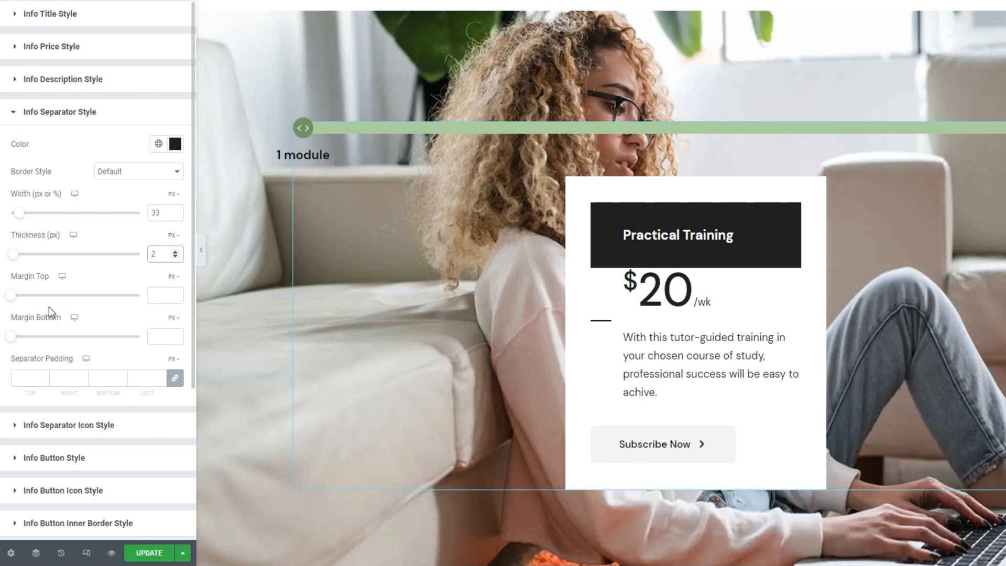
# Set the info separator's top margin to 0 and its bottom margin to 21 px.
pyautogui.moveTo(13, 296); pyautogui.dragTo(38, 302)
pyautogui.doubleClick(155, 295)
pyautogui.write('0')
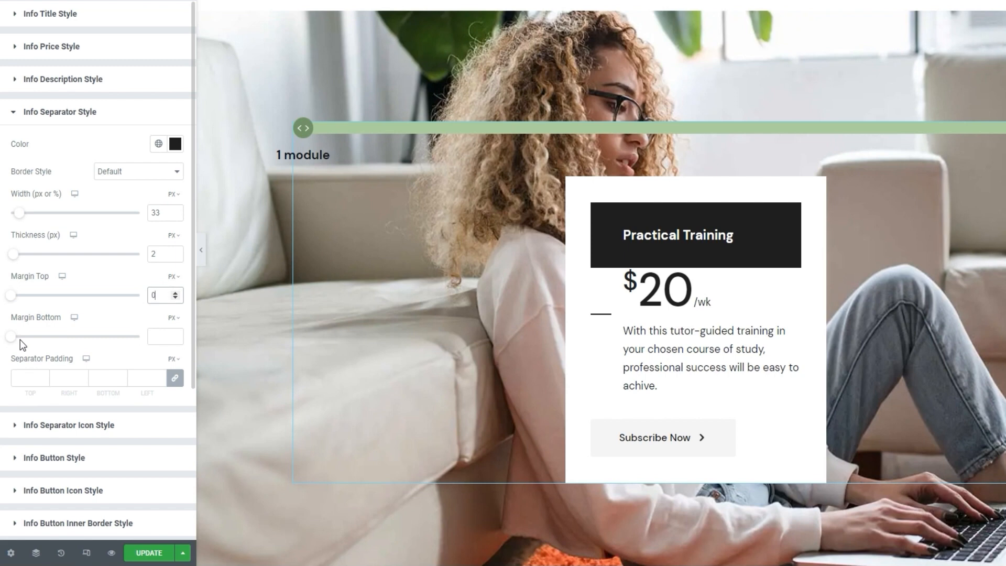
pyautogui.moveTo(20, 339); pyautogui.dragTo(37, 337)
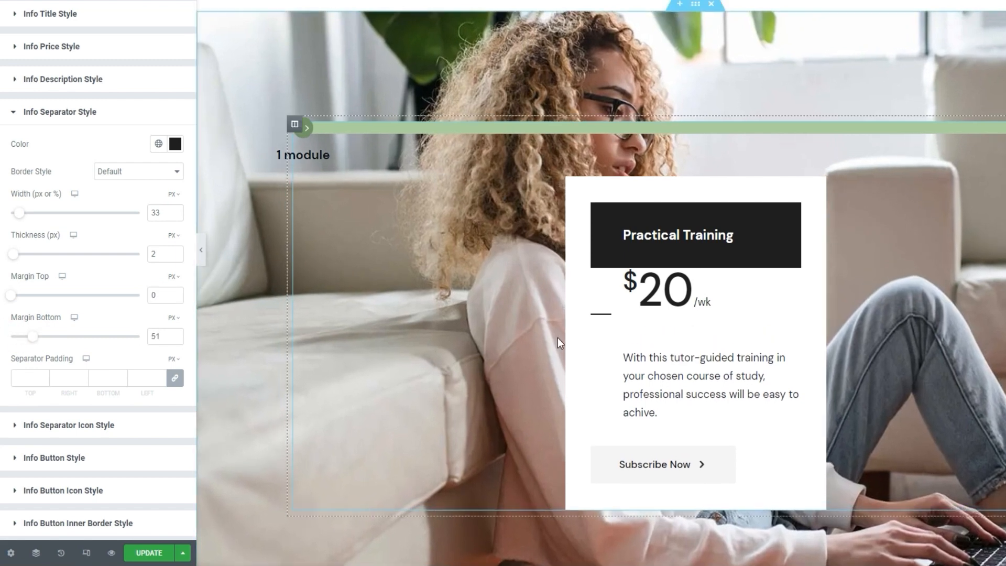
pyautogui.moveTo(157, 337); pyautogui.dragTo(148, 339)
pyautogui.write('2')
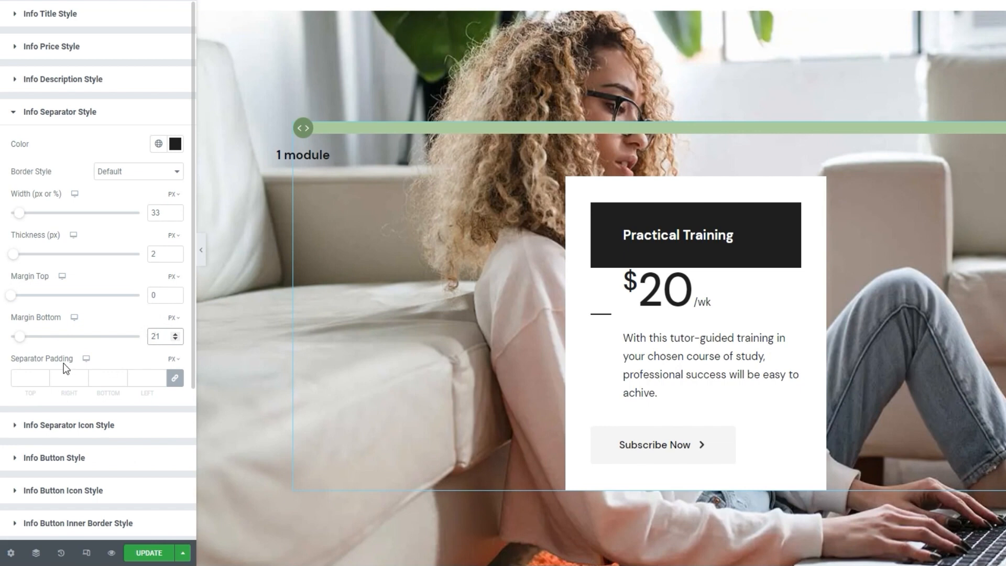
# Try a linked separator padding of 15 px on all four sides, and reset it to 0.
pyautogui.click(41, 376)
pyautogui.write('15')
pyautogui.click(26, 377)
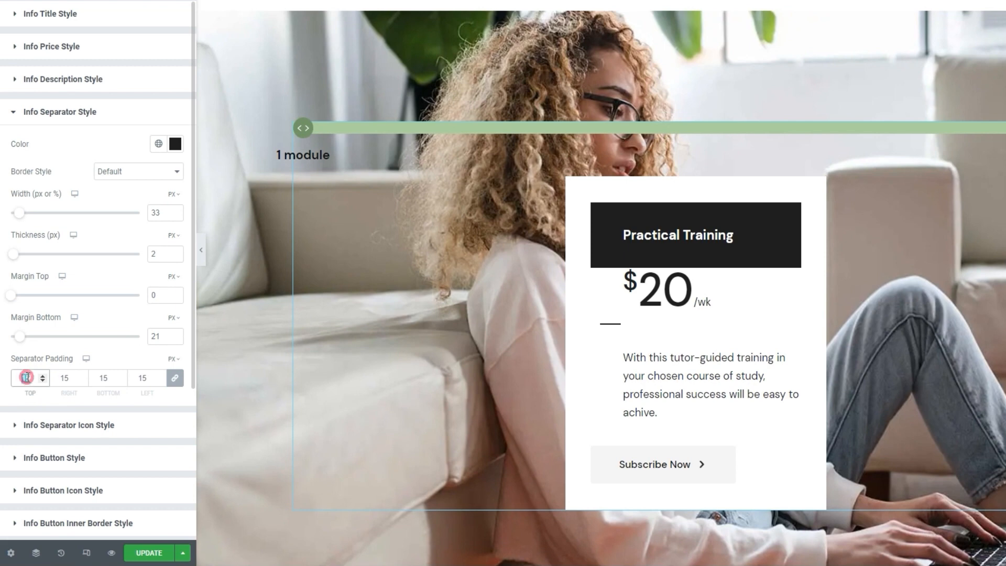
pyautogui.write('0')
# Unlink the separator padding and set its top side to 18 px, bottom side to 8 px and left side to 50 px.
pyautogui.click(175, 378)
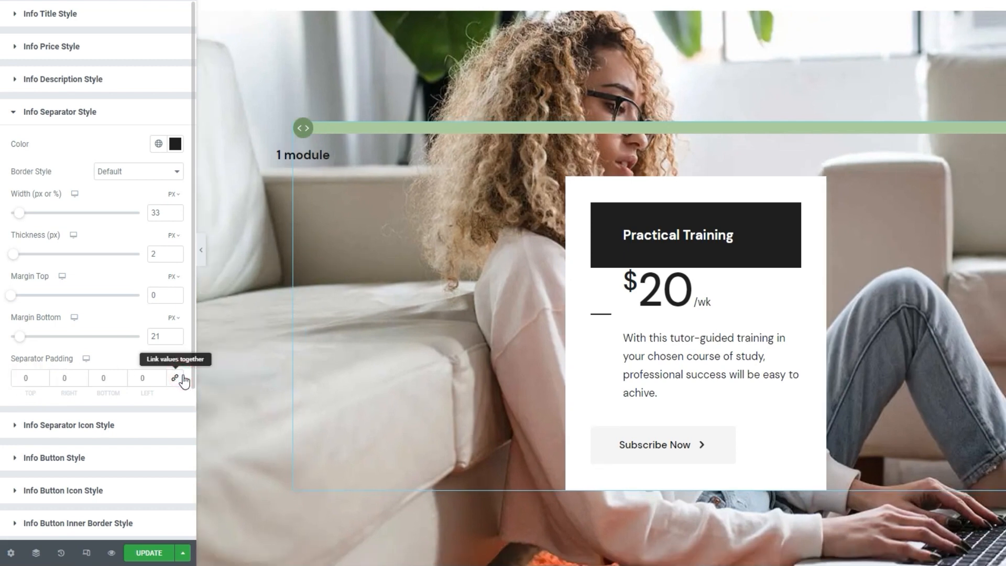
pyautogui.doubleClick(19, 380)
pyautogui.write('18')
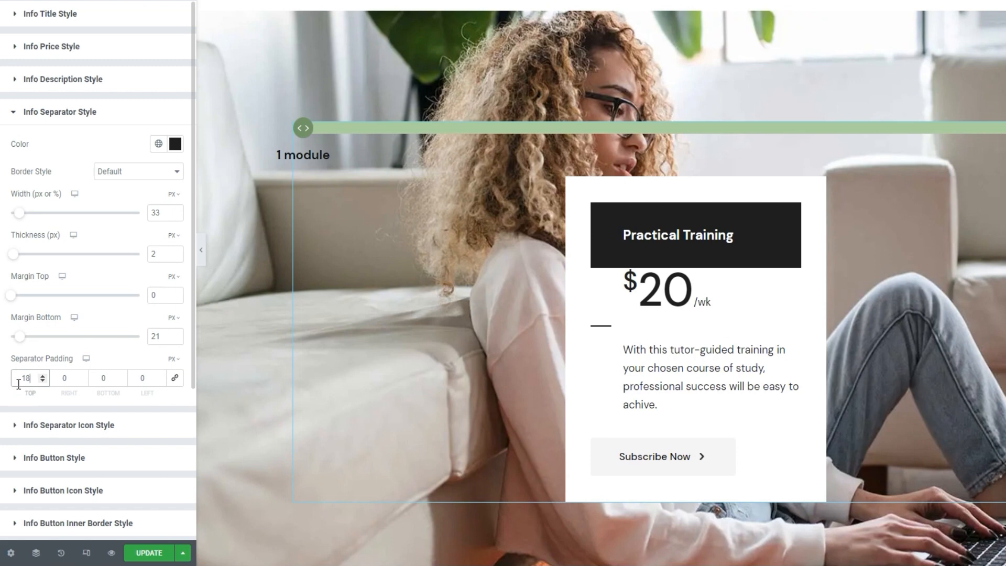
pyautogui.click(100, 373)
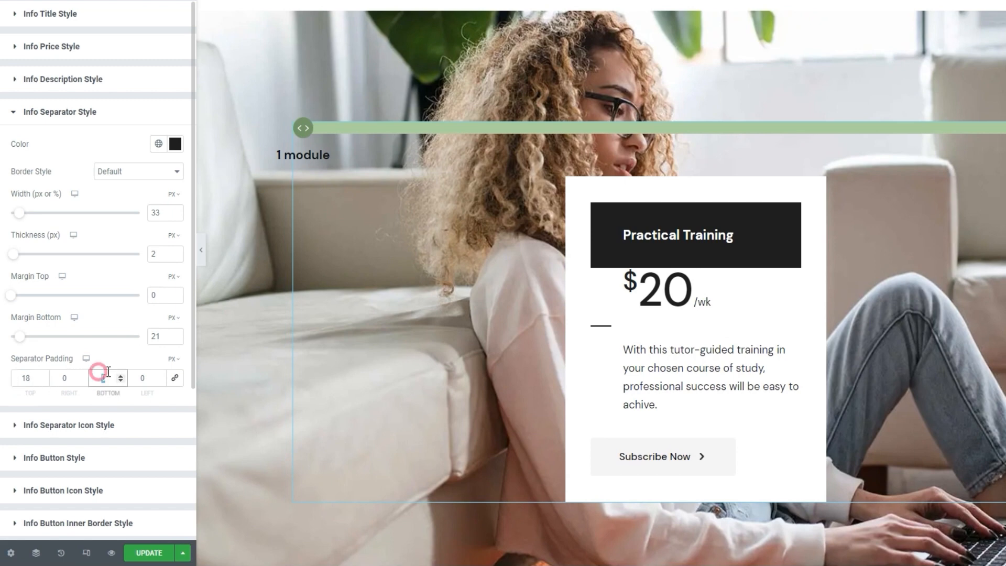
pyautogui.write('8')
pyautogui.click(139, 378)
pyautogui.write('5')
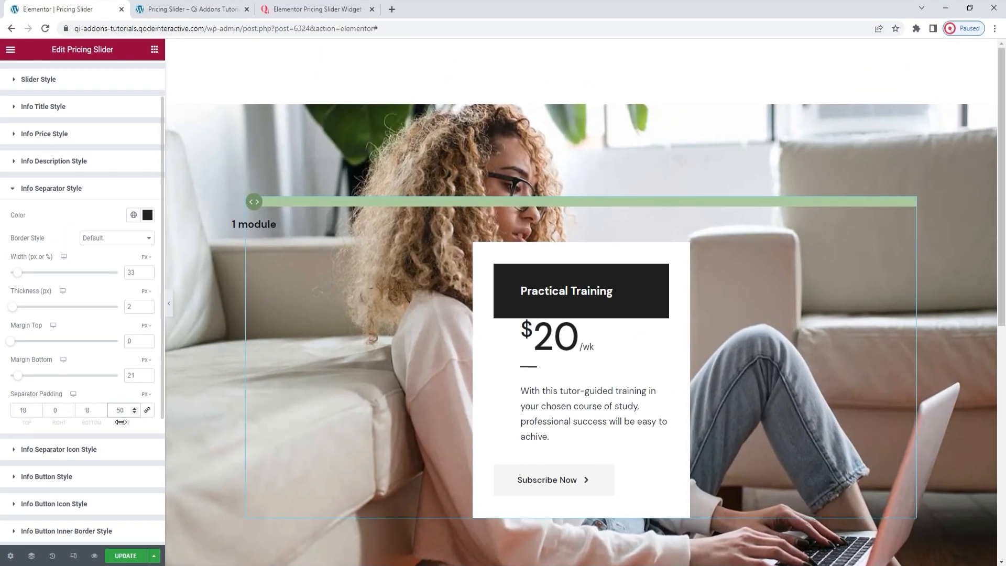
# Look through the info separator icon settings and the info button's typography options, leaving the typography at its defaults.
pyautogui.scroll(-2, 116, 419)
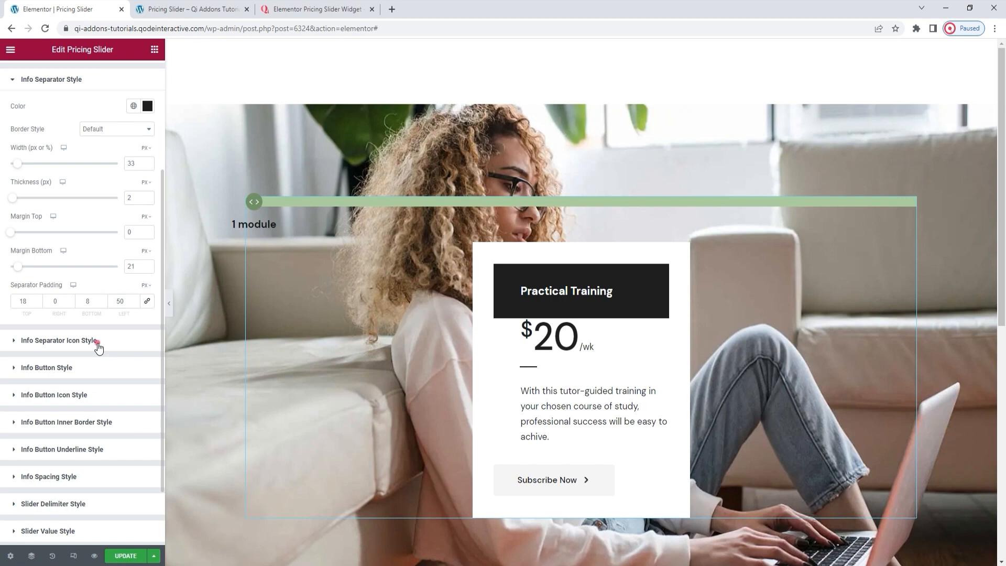
pyautogui.click(97, 343)
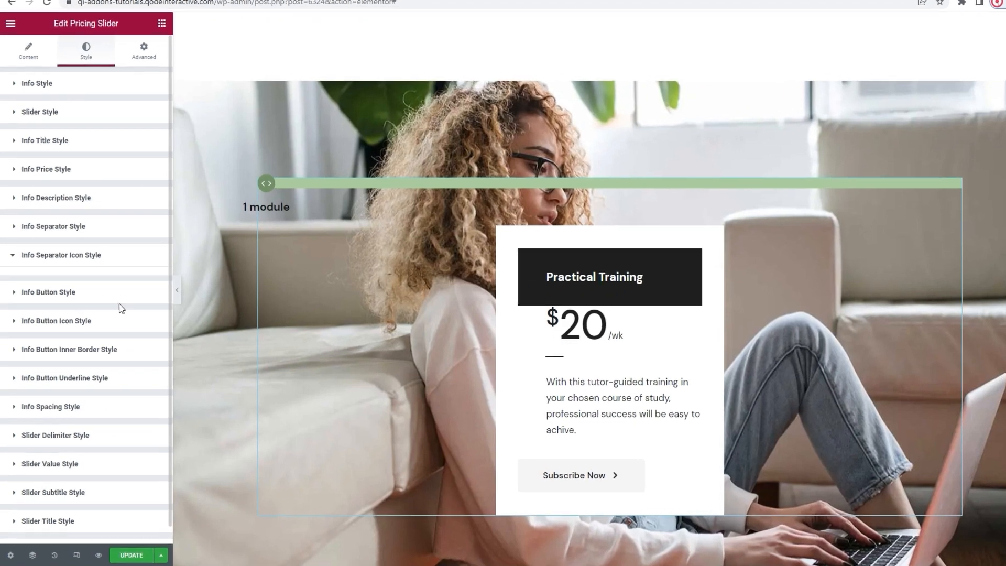
pyautogui.click(112, 306)
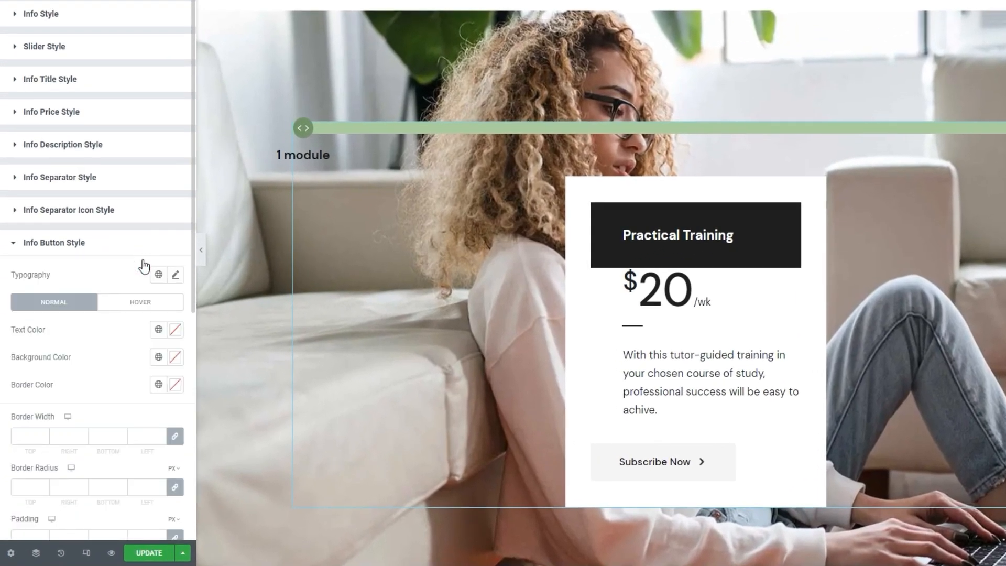
pyautogui.scroll(-1, 157, 278)
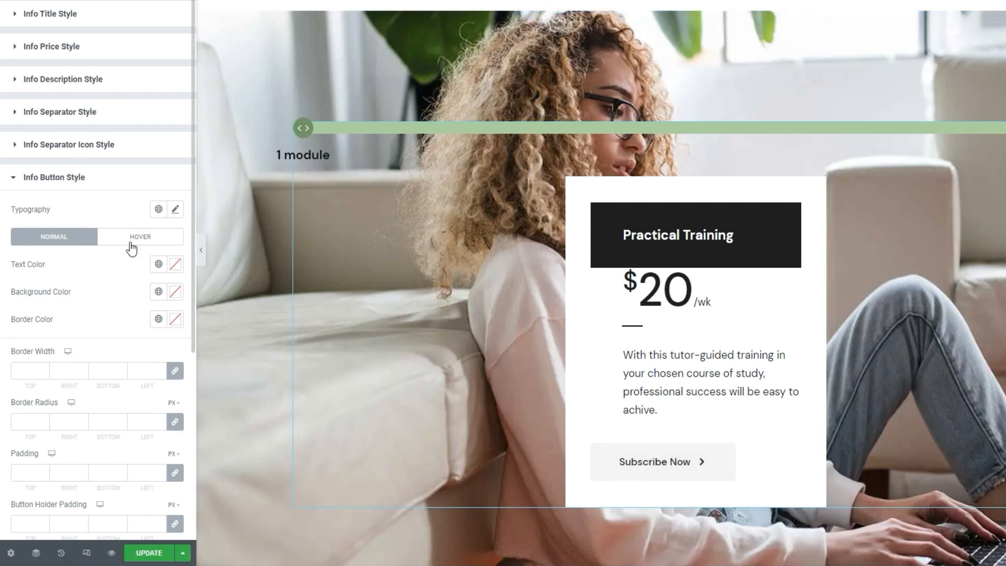
pyautogui.click(173, 213)
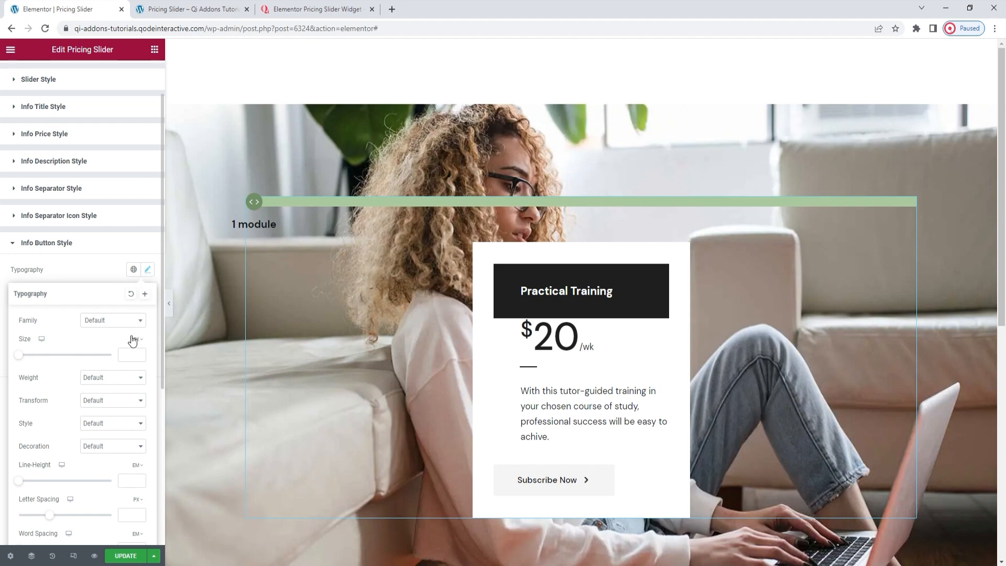
pyautogui.scroll(-2, 135, 330)
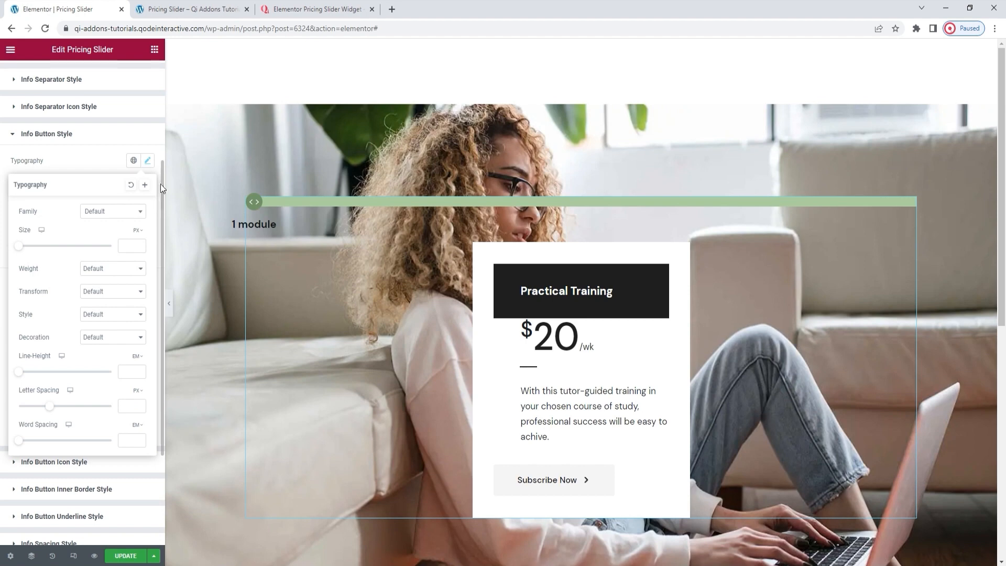
pyautogui.click(148, 161)
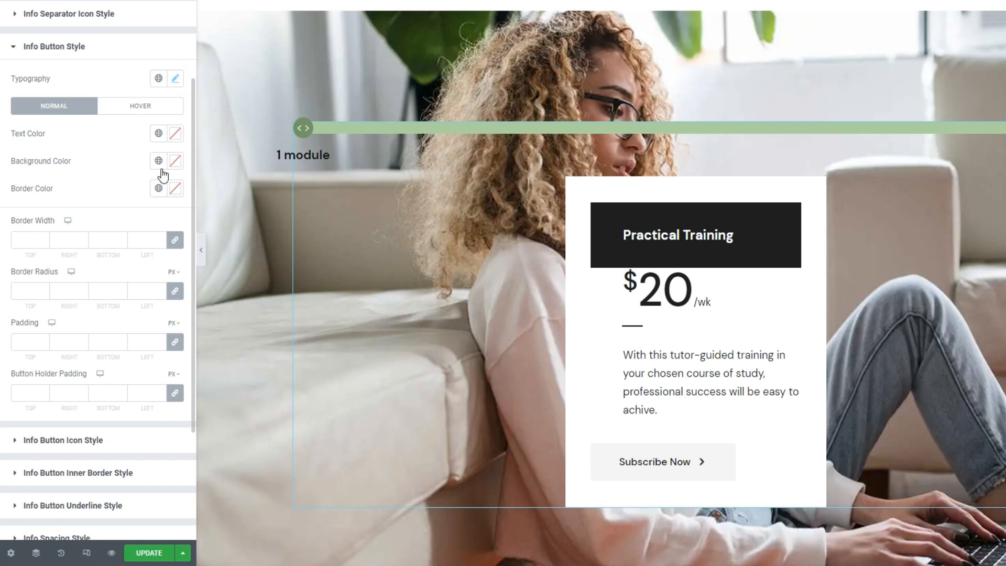
# Set the info button's normal text color to white, #FFFFFF.
pyautogui.click(176, 136)
pyautogui.click(101, 229)
pyautogui.click(64, 208)
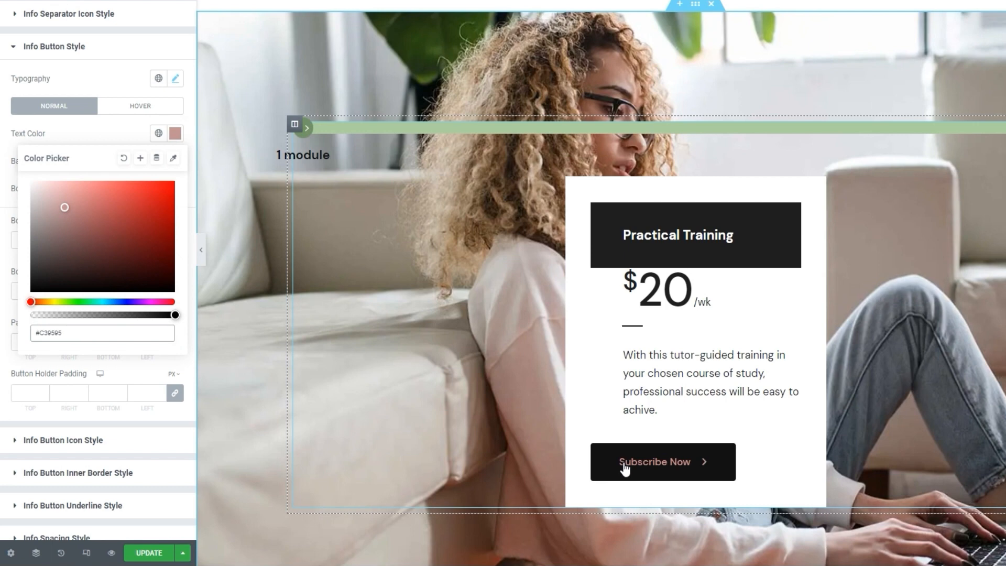
pyautogui.moveTo(62, 222); pyautogui.dragTo(23, 171)
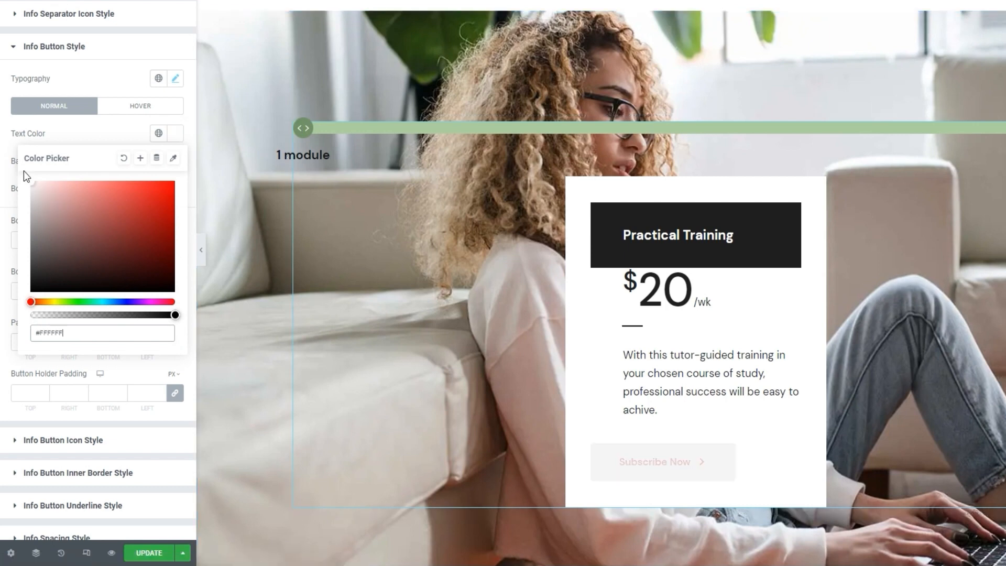
pyautogui.click(179, 135)
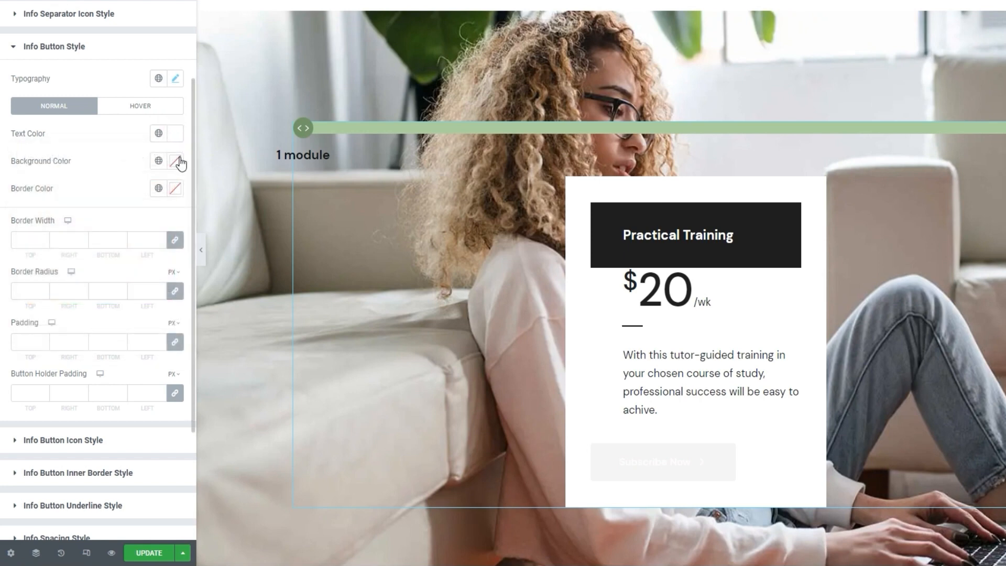
# Set the info button's normal background color to the green #739567.
pyautogui.click(176, 161)
pyautogui.click(134, 266)
pyautogui.doubleClick(68, 364)
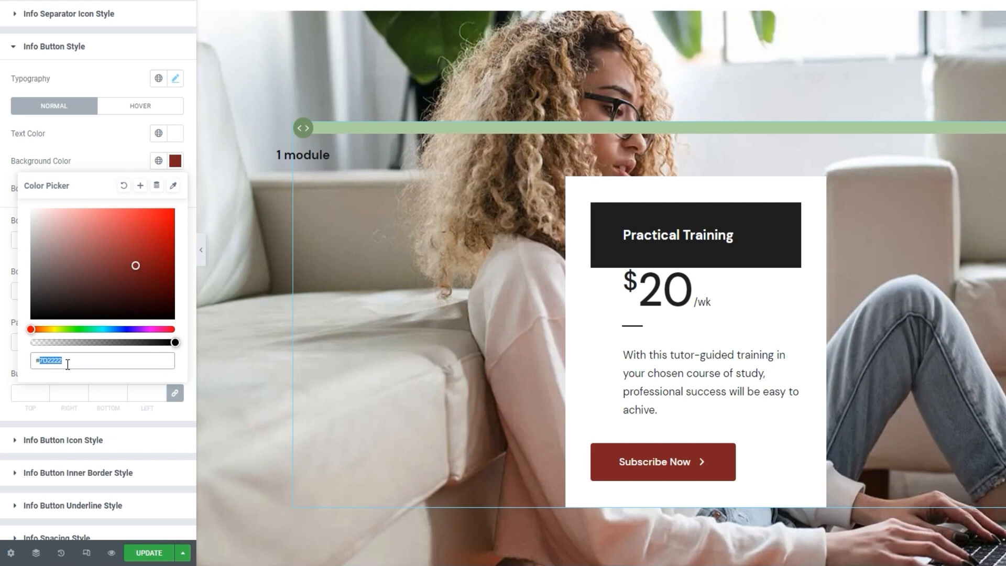
pyautogui.write('739567')
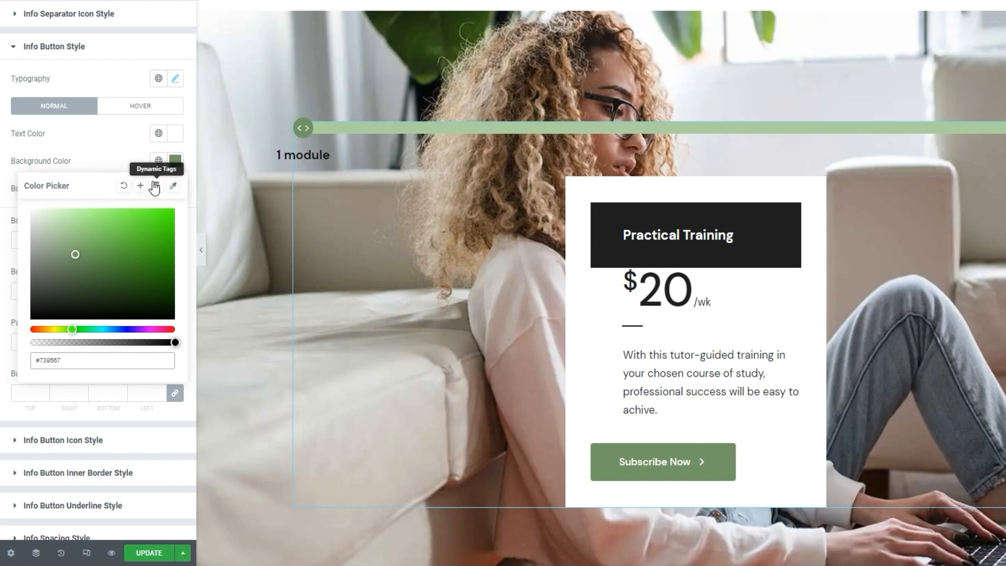
pyautogui.click(175, 161)
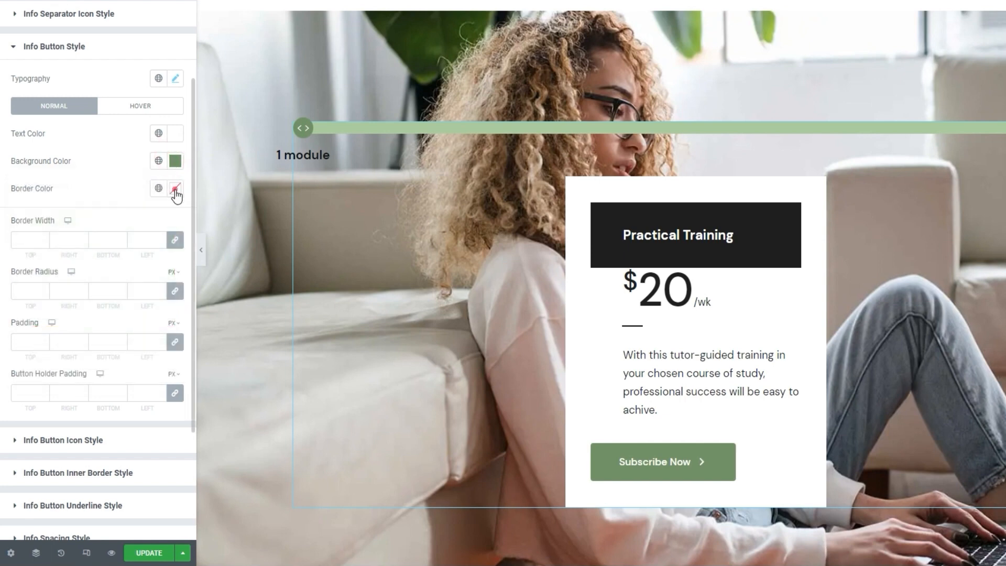
# Try a #D34A4A border with a linked width of 4 on the info button, and clear both the width and the color.
pyautogui.click(175, 189)
pyautogui.click(125, 254)
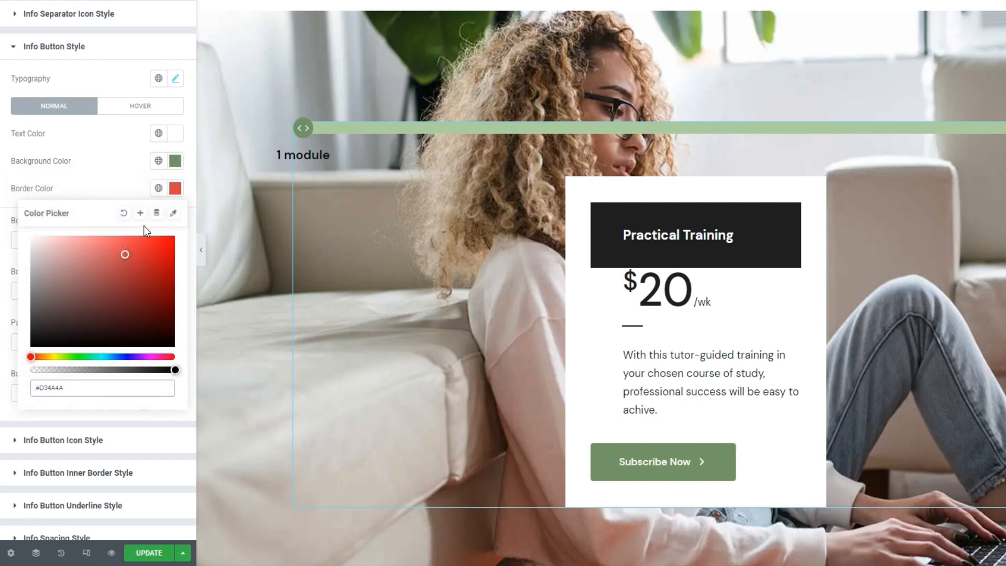
pyautogui.click(173, 190)
pyautogui.click(41, 237)
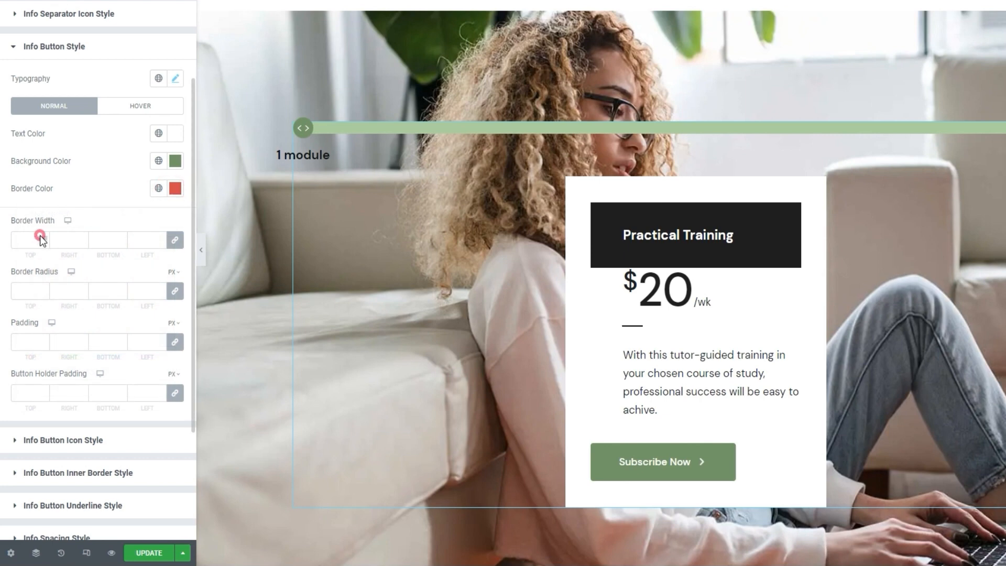
pyautogui.write('4')
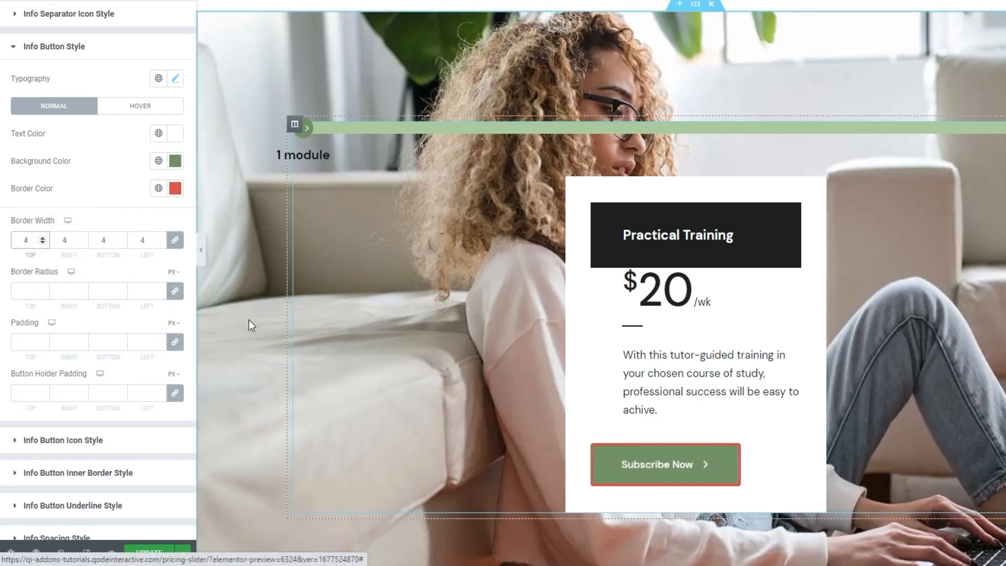
pyautogui.click(143, 240)
pyautogui.press('BackSpace')
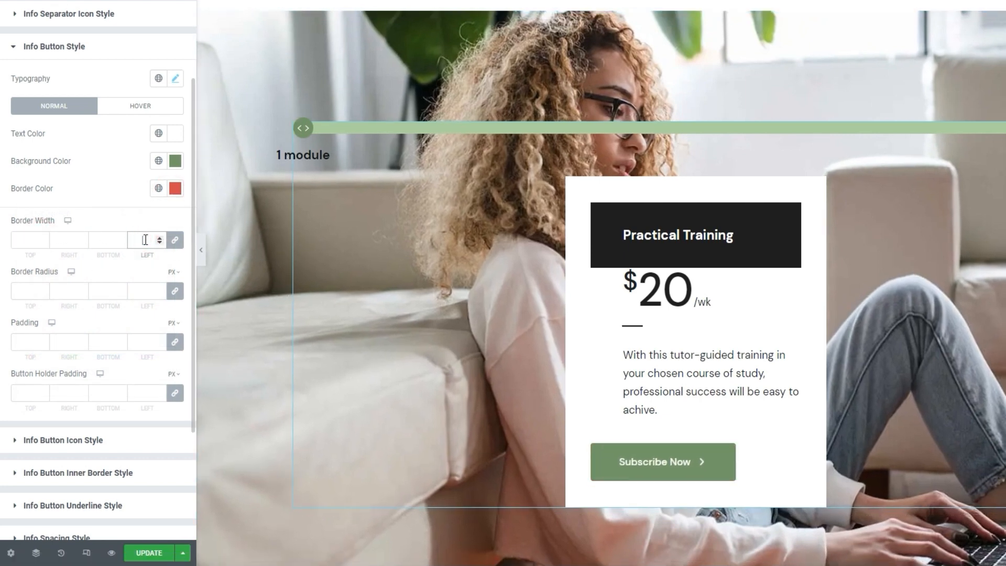
pyautogui.click(176, 189)
pyautogui.click(120, 212)
pyautogui.click(128, 191)
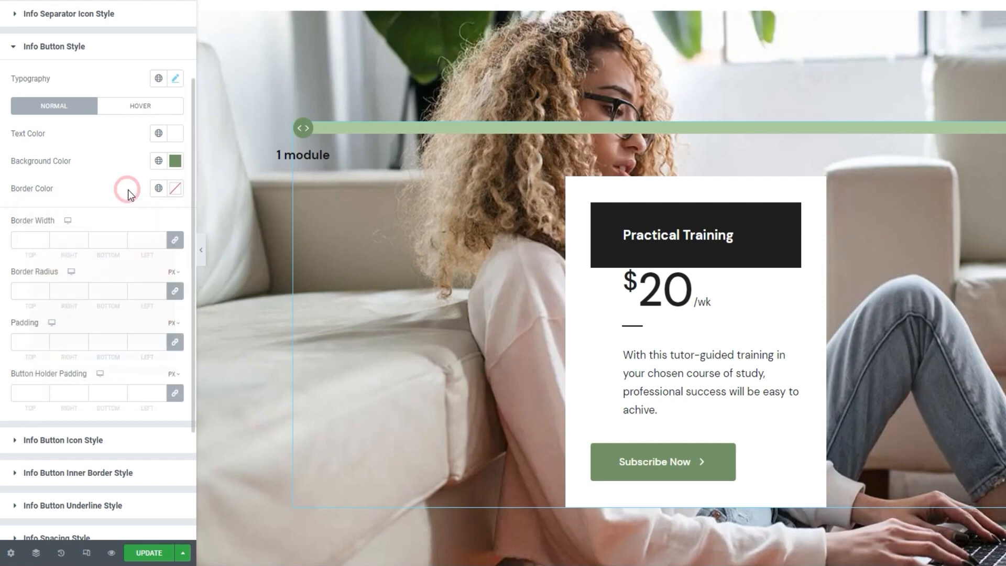
# Try a text hover color of #BA5959 on the info button, and reset it to the default.
pyautogui.click(147, 109)
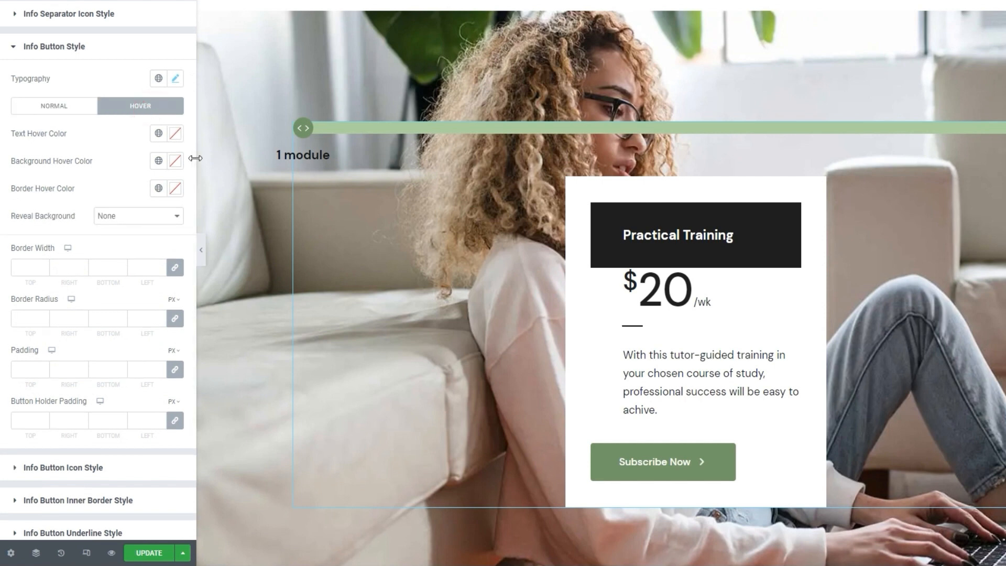
pyautogui.click(175, 133)
pyautogui.write('#BA5959')
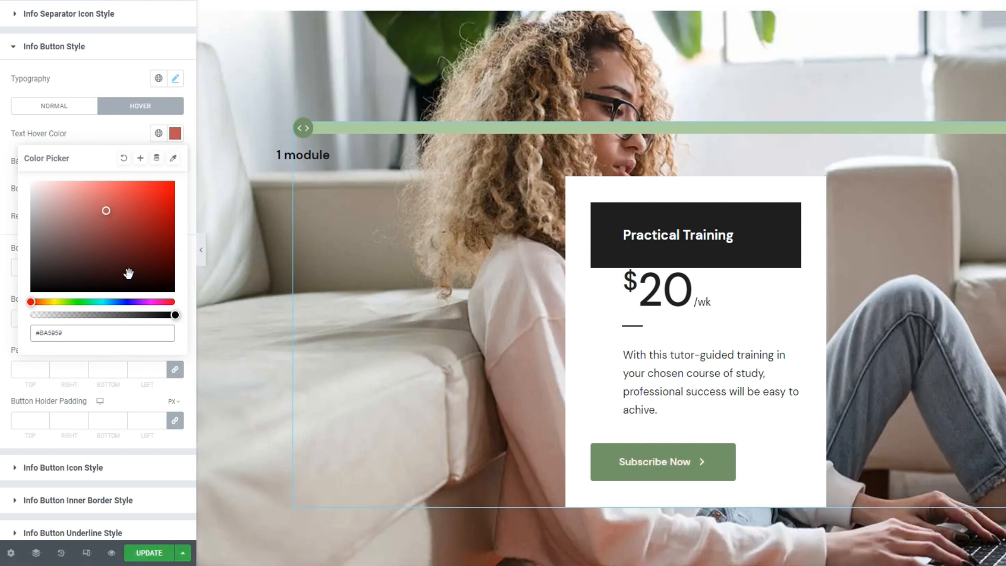
pyautogui.click(124, 158)
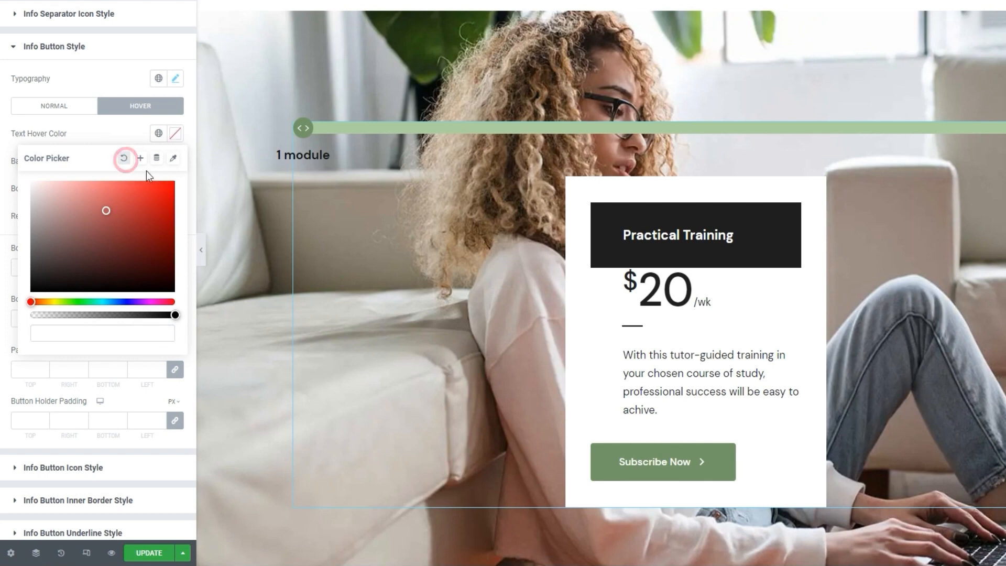
pyautogui.click(175, 133)
# Set the info button's background hover color to the red #AA4242.
pyautogui.click(175, 161)
pyautogui.moveTo(135, 242); pyautogui.dragTo(118, 246)
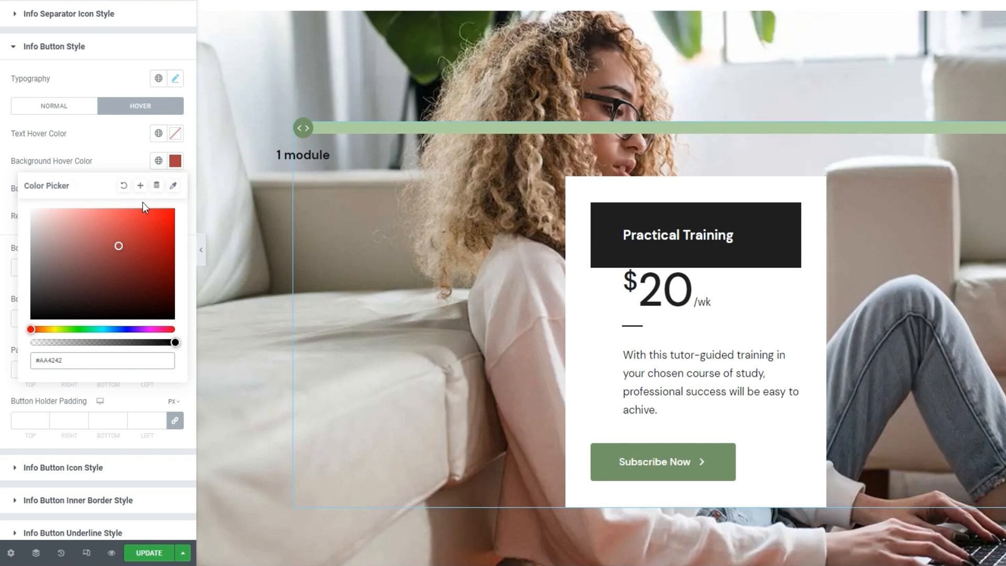
pyautogui.click(175, 161)
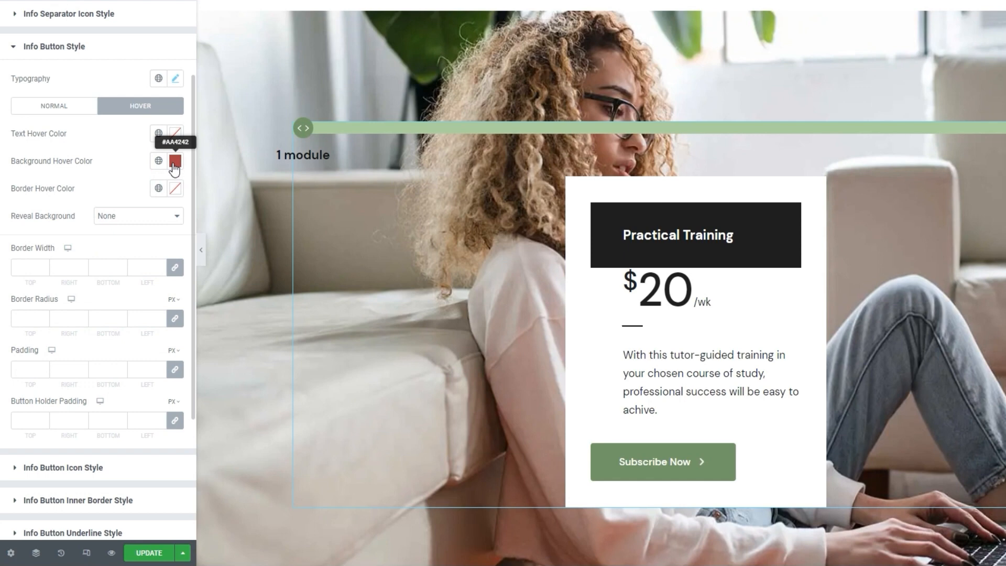
# Try the Horizontal and Vertical reveal background effects on the info button's hover state, and set the option back to None.
pyautogui.click(134, 222)
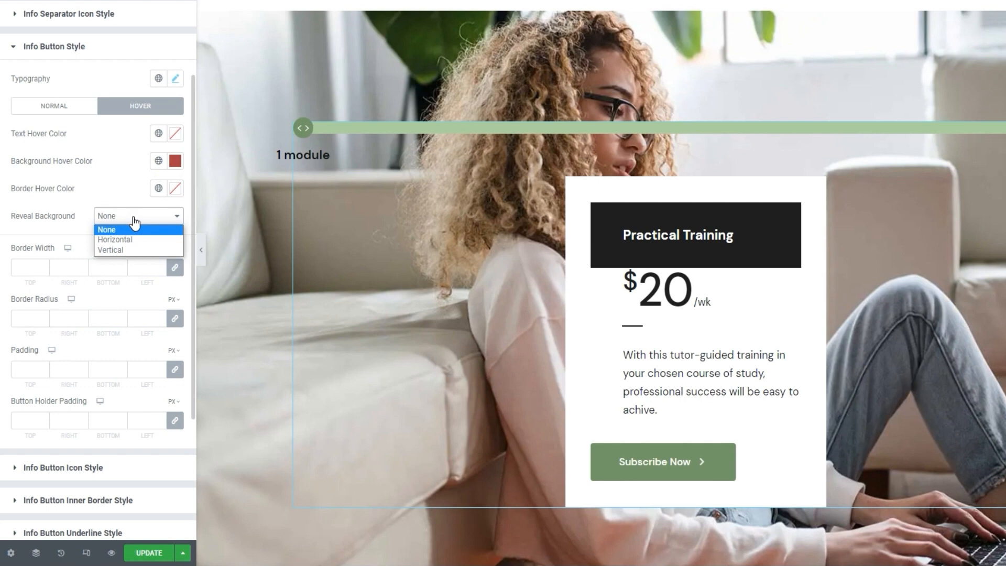
pyautogui.click(131, 240)
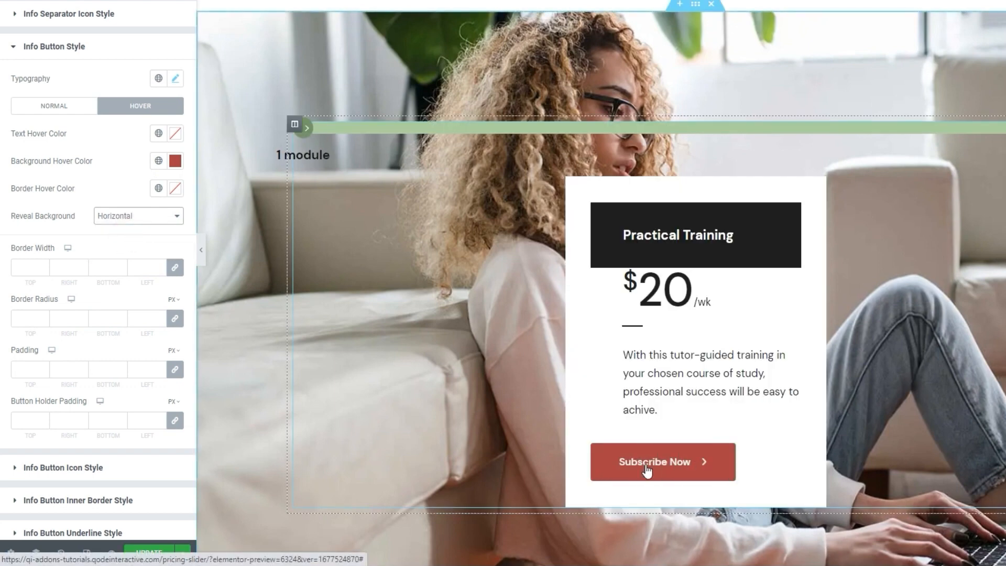
pyautogui.click(128, 217)
pyautogui.click(115, 250)
pyautogui.click(124, 217)
pyautogui.click(120, 228)
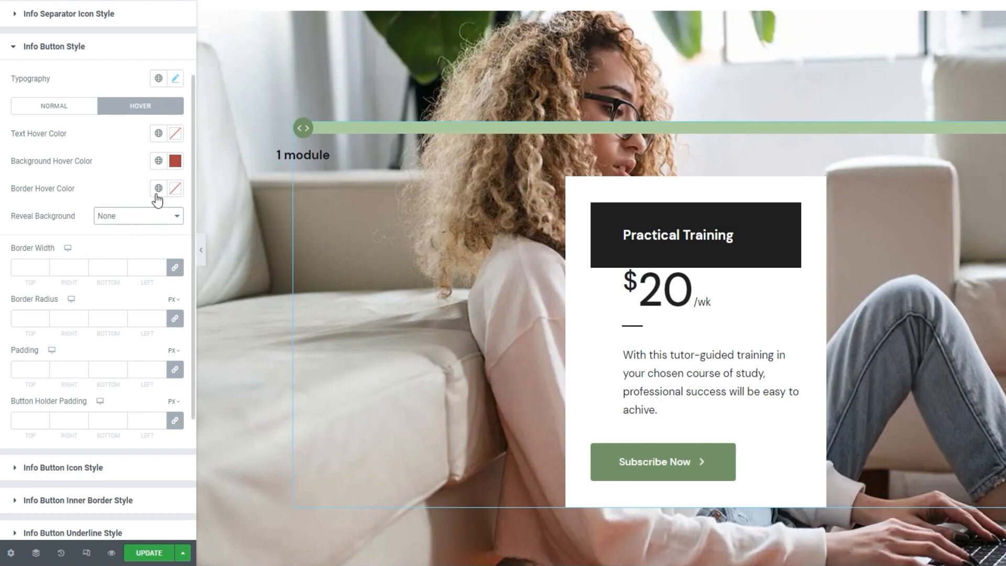
# Reset the info button's border hover and background hover colors, and return to its normal-state settings.
pyautogui.click(175, 191)
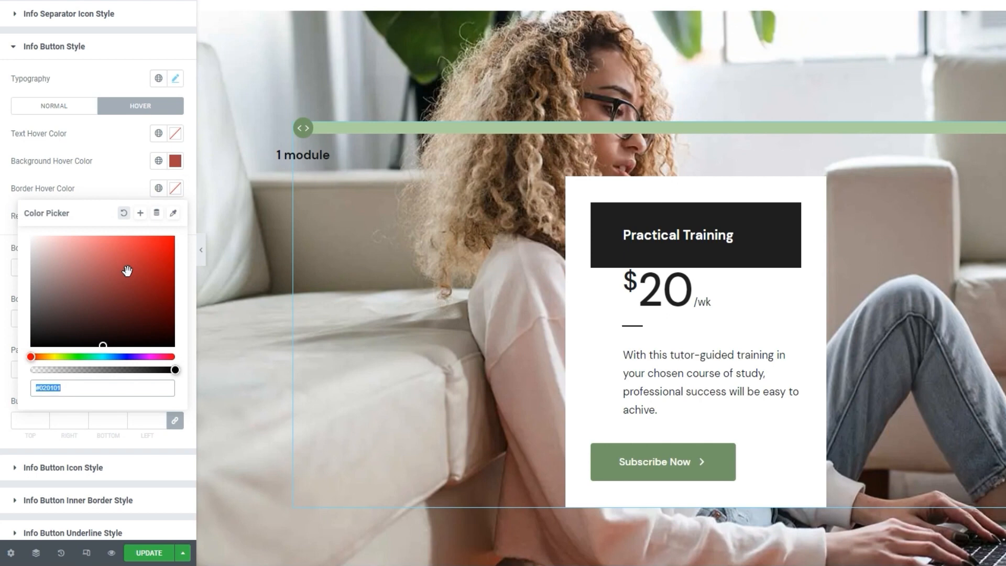
pyautogui.click(168, 190)
pyautogui.click(175, 163)
pyautogui.click(123, 186)
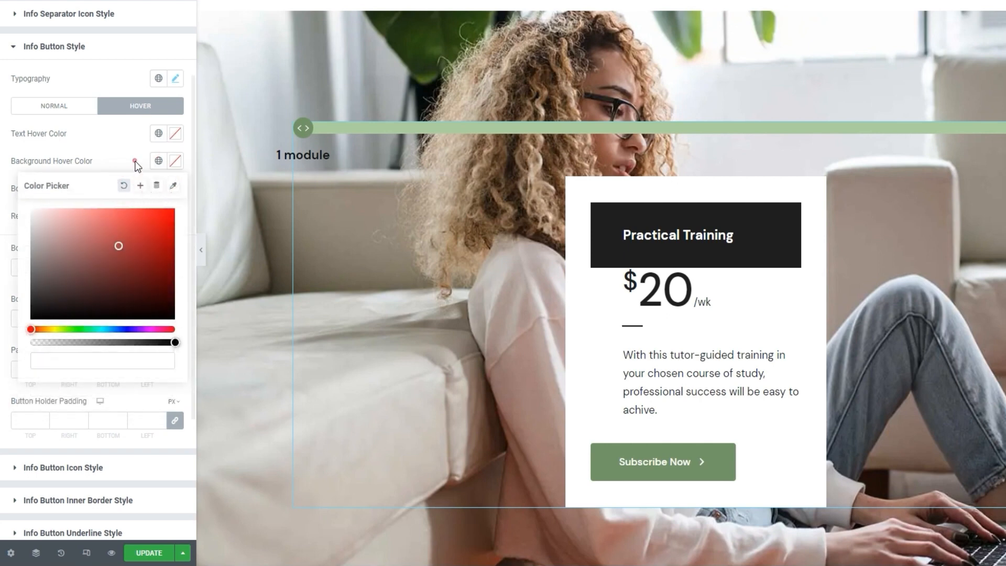
pyautogui.click(135, 164)
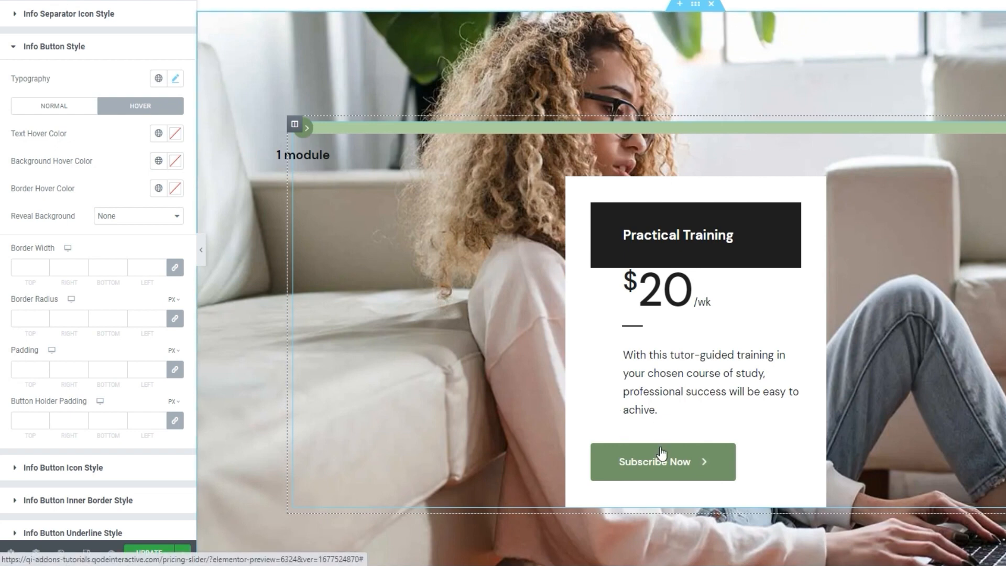
pyautogui.click(64, 110)
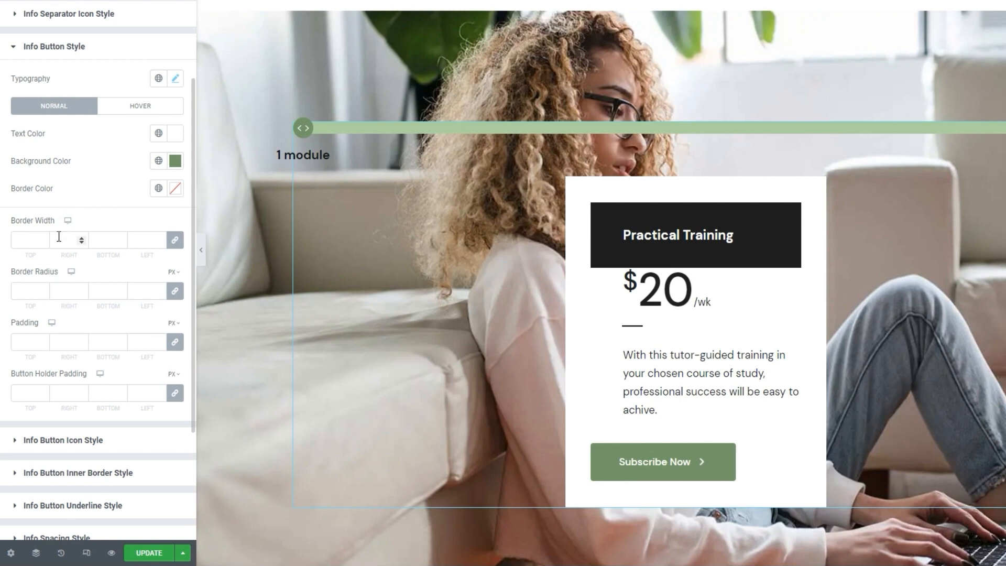
# Try a border radius of 15 px on all corners of the info button.
pyautogui.click(42, 288)
pyautogui.click(42, 288)
pyautogui.click(41, 288)
pyautogui.press('BackSpace')
pyautogui.write('15')
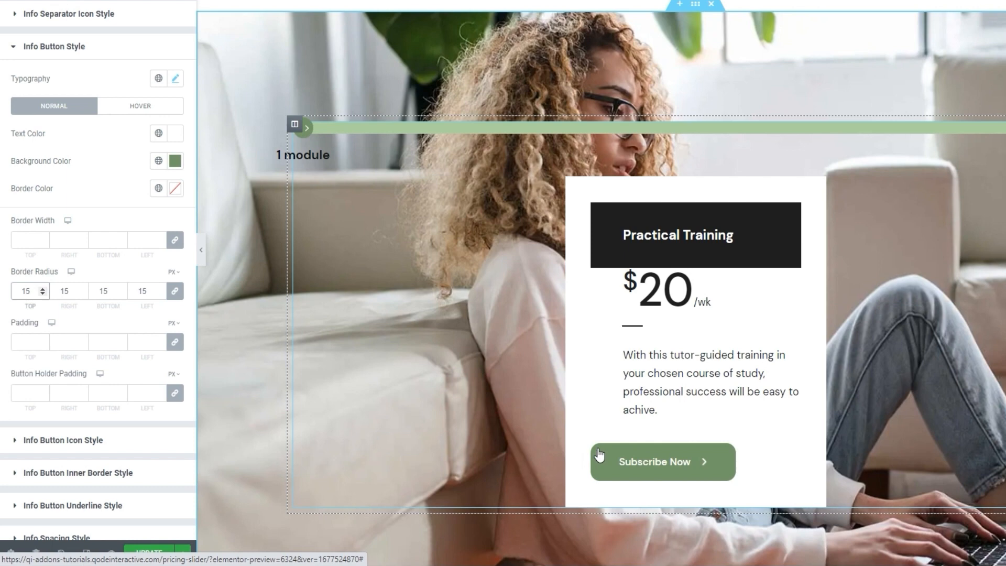
# Set the info button's border radius to 0 px on all corners.
pyautogui.doubleClick(19, 292)
pyautogui.write('0')
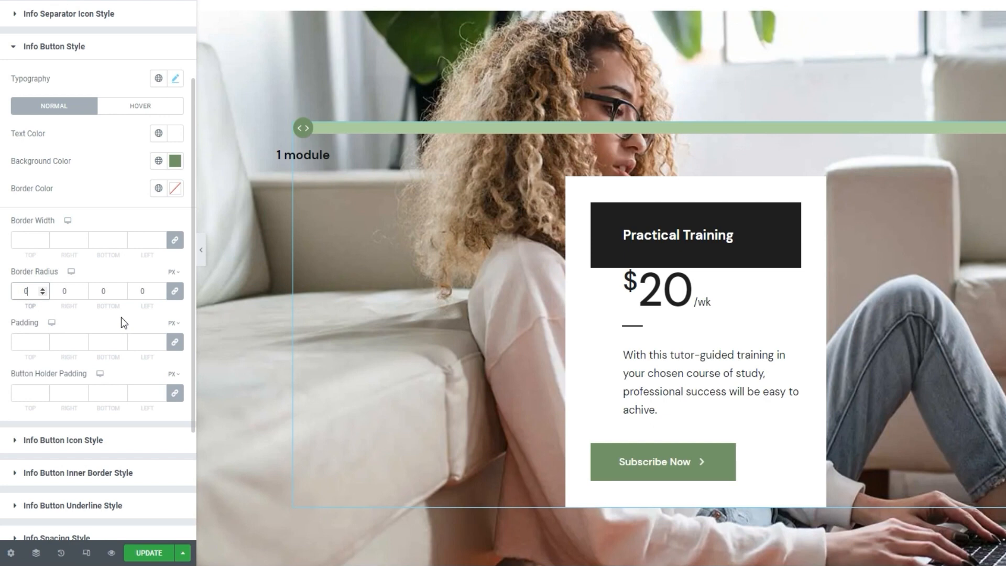
# Try uniform info button padding of 5 px and 8 px, and clear the values.
pyautogui.scroll(-1, 121, 317)
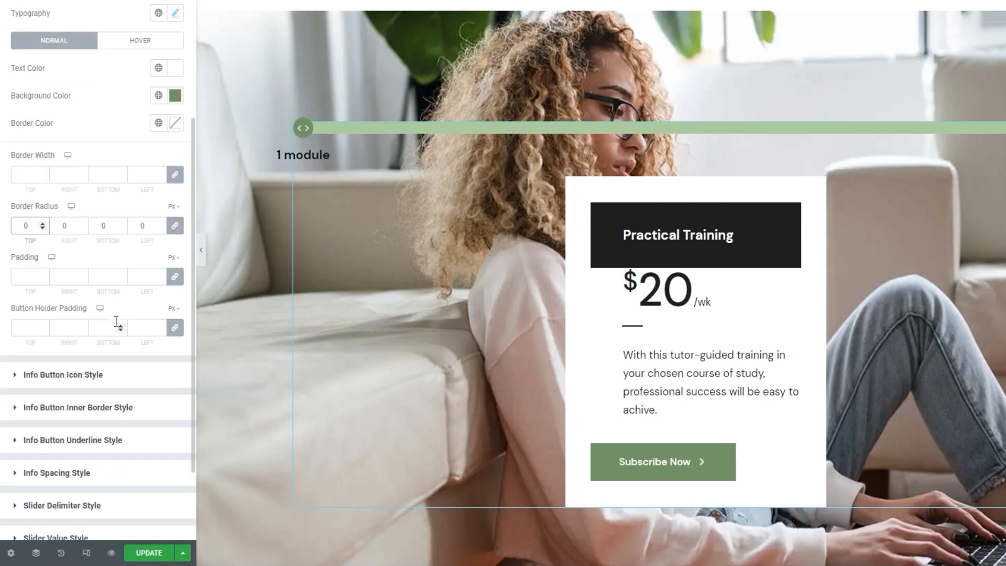
pyautogui.click(30, 278)
pyautogui.write('5')
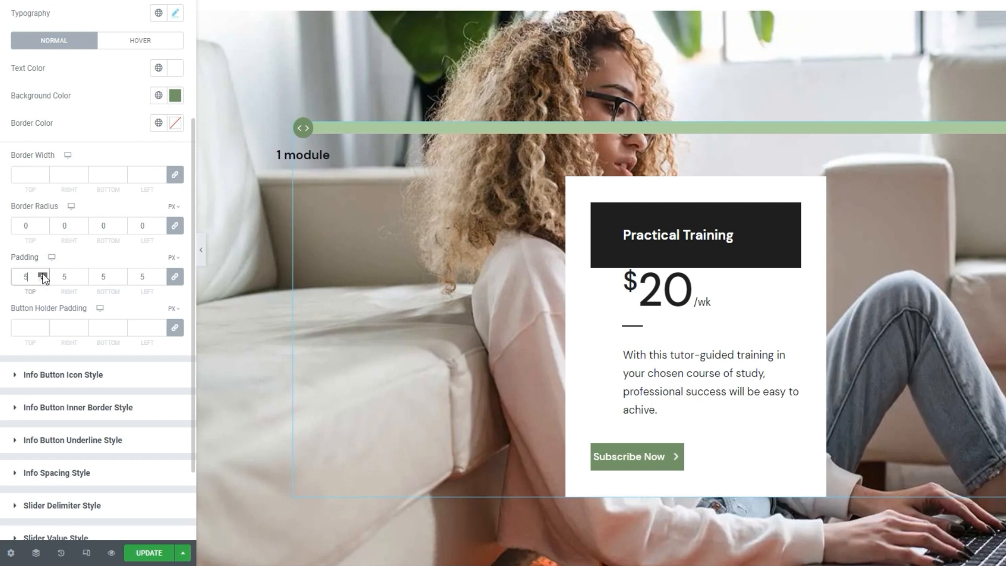
pyautogui.click(42, 274)
pyautogui.click(42, 274)
pyautogui.click(42, 274)
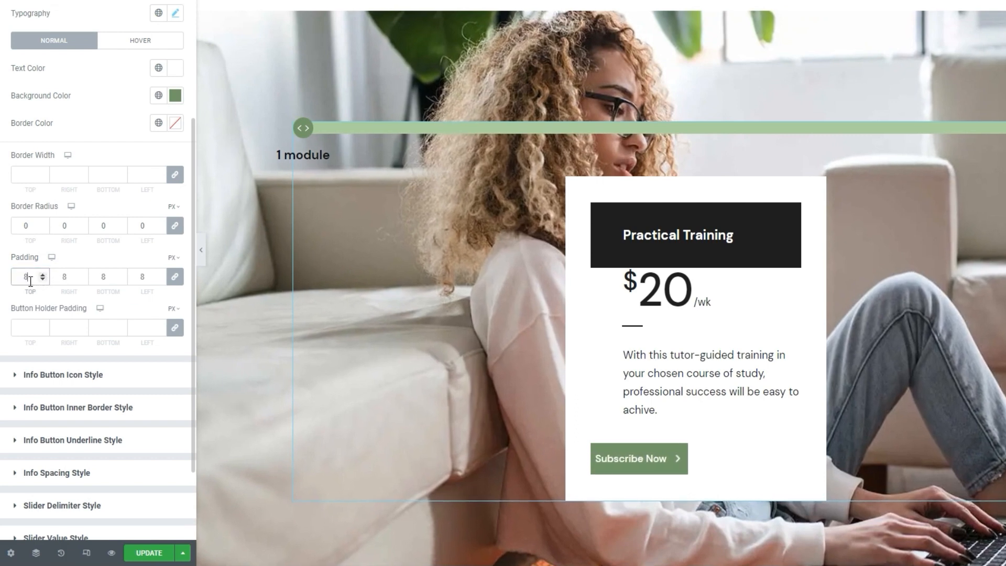
pyautogui.doubleClick(30, 281)
pyautogui.write('0')
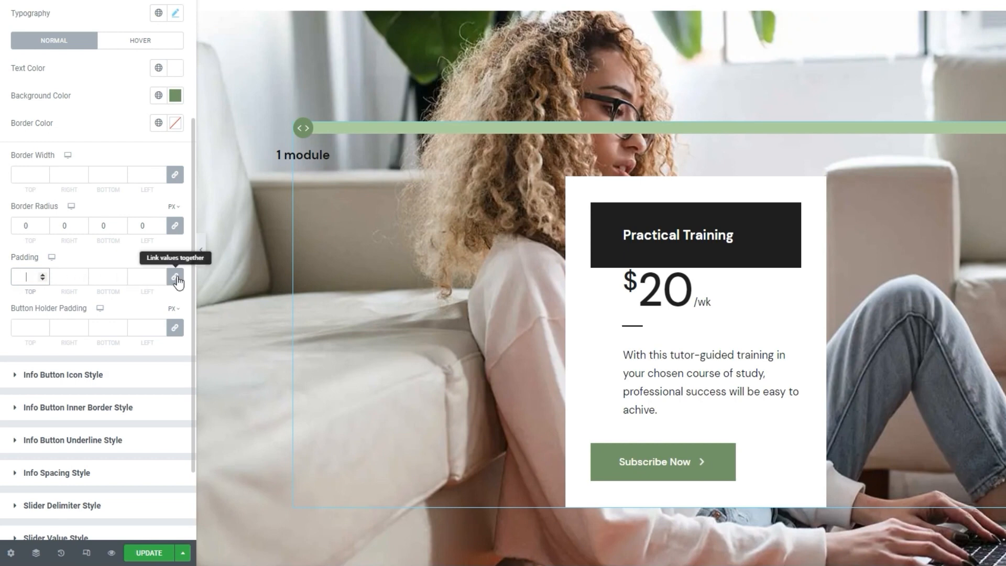
# Unlink the info button padding values and set top 13, right 43, bottom 13 and left 43 px.
pyautogui.click(175, 276)
pyautogui.doubleClick(22, 277)
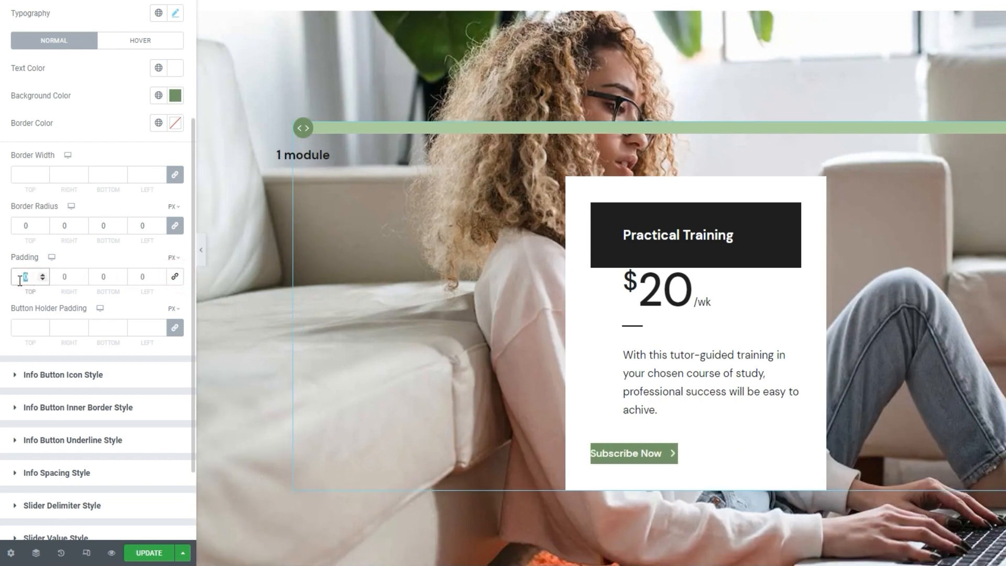
pyautogui.write('13')
pyautogui.press('Tab')
pyautogui.write('43')
pyautogui.doubleClick(99, 278)
pyautogui.write('13')
pyautogui.doubleClick(130, 277)
pyautogui.write('43')
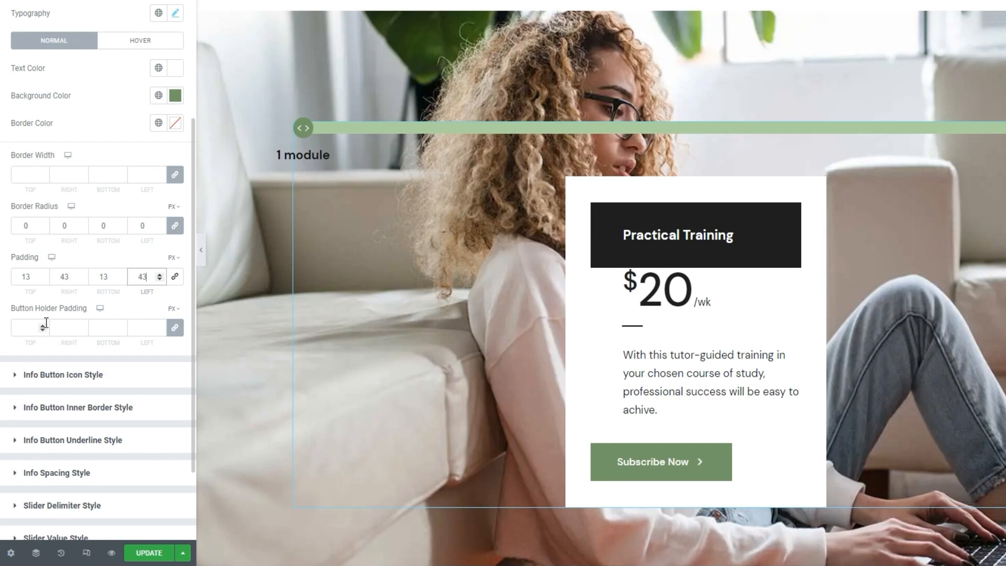
# Try a uniform button holder padding of 9 px and clear it.
pyautogui.click(44, 325)
pyautogui.click(44, 324)
pyautogui.click(44, 324)
pyautogui.click(44, 324)
pyautogui.click(44, 324)
pyautogui.click(44, 324)
pyautogui.click(44, 324)
pyautogui.click(44, 324)
pyautogui.click(44, 324)
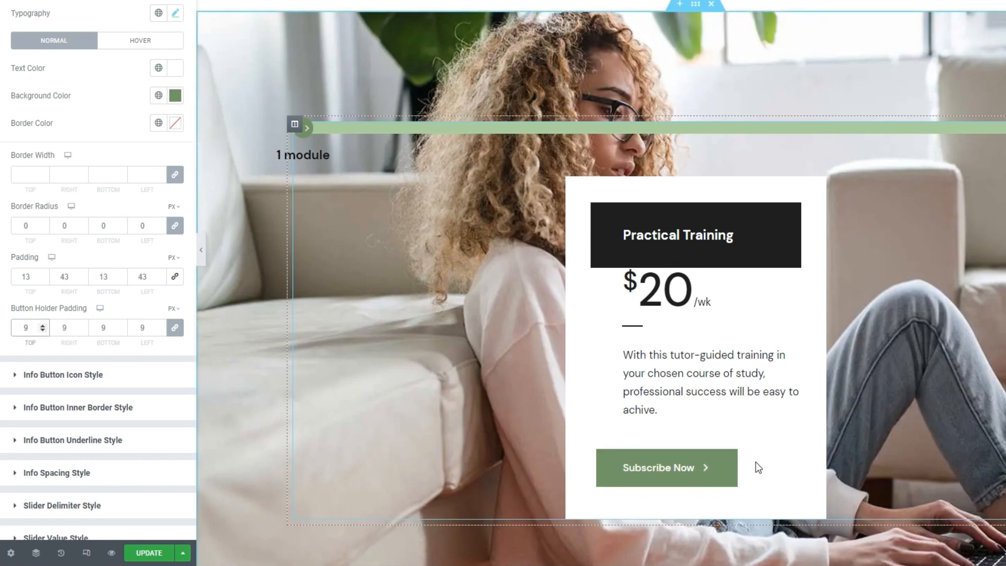
pyautogui.doubleClick(30, 327)
pyautogui.press('BackSpace')
# Unlink the button holder padding values and set the left padding to 50 px.
pyautogui.click(175, 328)
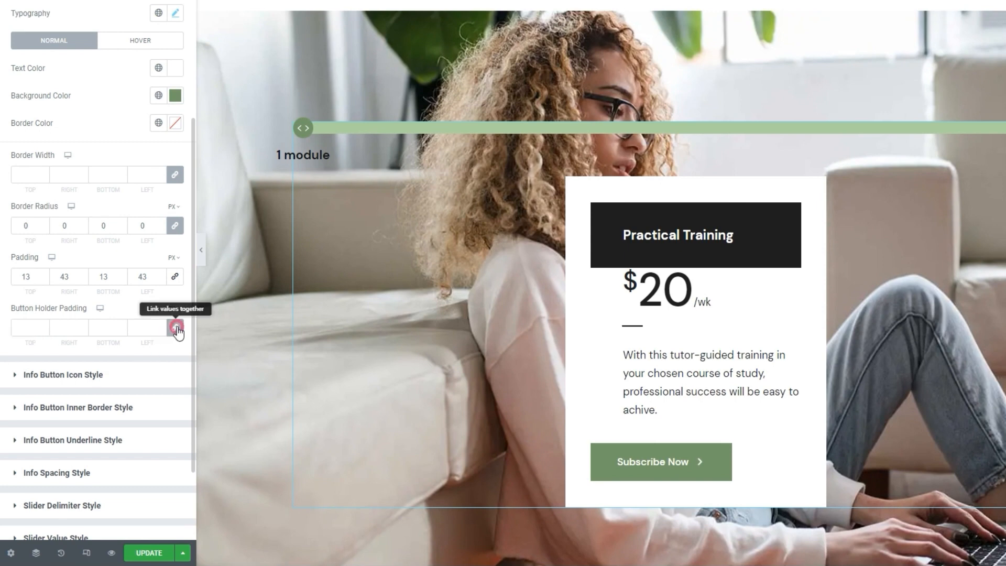
pyautogui.doubleClick(133, 327)
pyautogui.write('50')
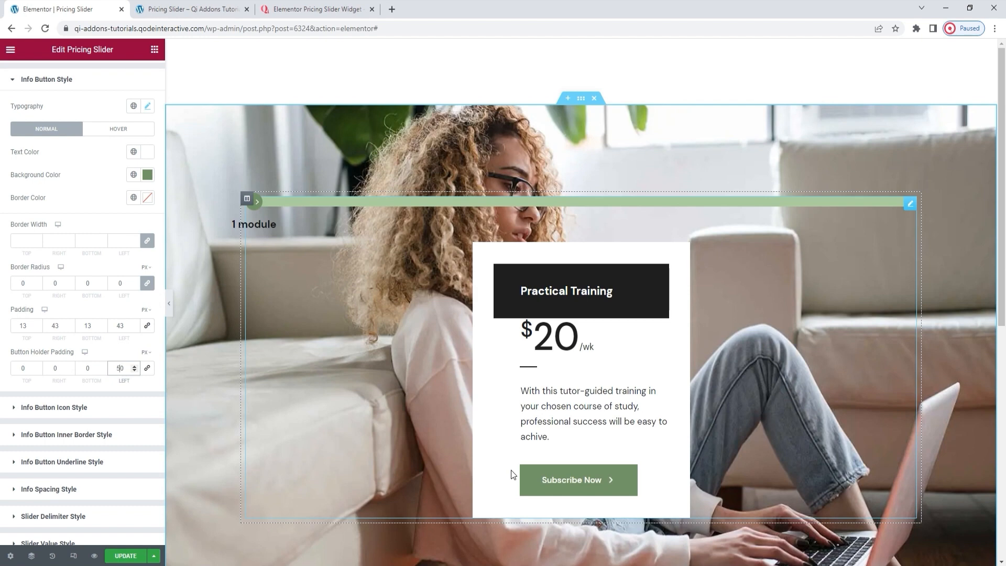
# Try a larger icon size in the Info Button Icon Style settings and clear the value.
pyautogui.click(75, 414)
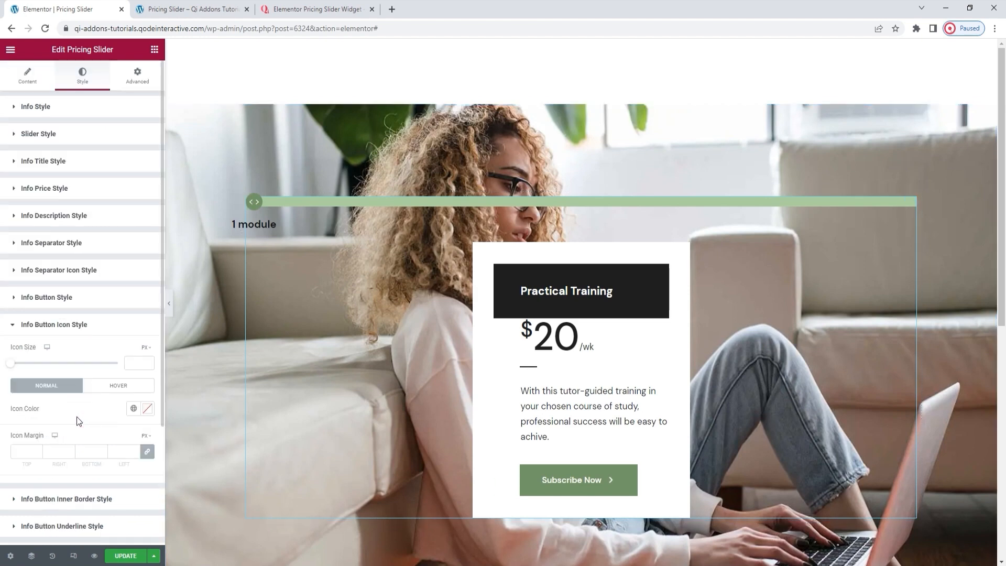
pyautogui.scroll(-1, 76, 416)
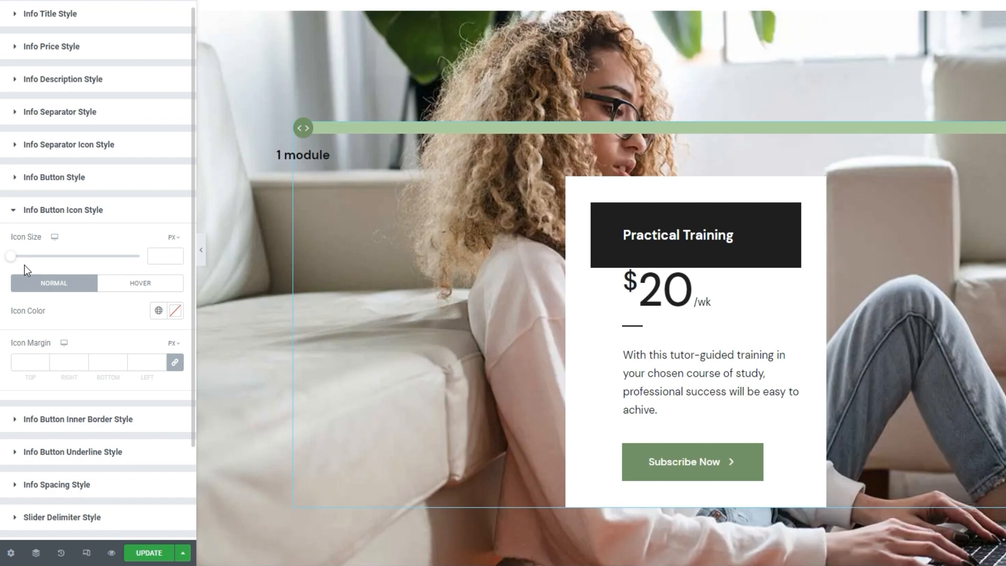
pyautogui.moveTo(11, 256); pyautogui.dragTo(45, 257)
pyautogui.doubleClick(156, 255)
pyautogui.press('BackSpace')
# Try the red color #AB5757 on the info button icon and reset it to the default.
pyautogui.click(175, 310)
pyautogui.click(101, 393)
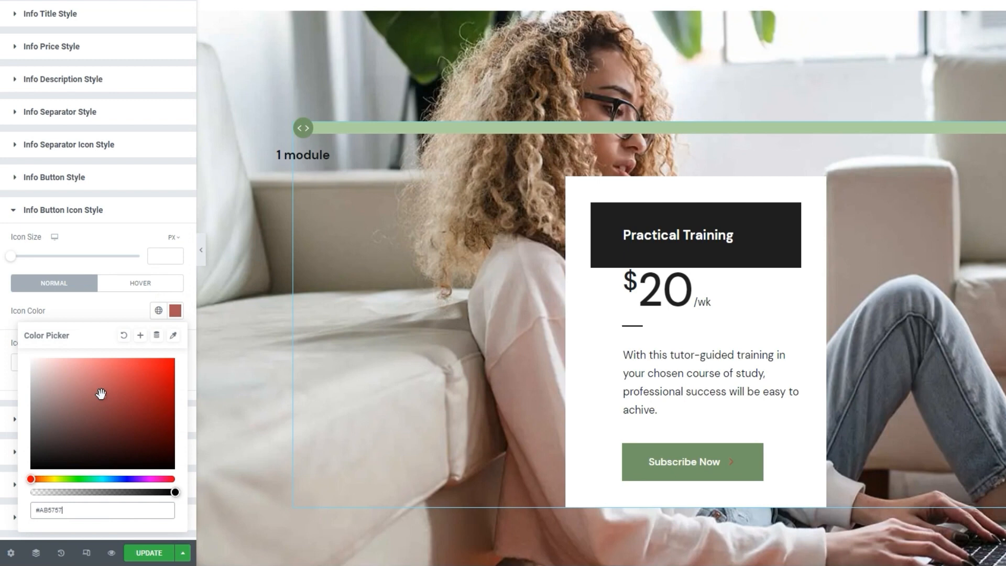
pyautogui.click(123, 336)
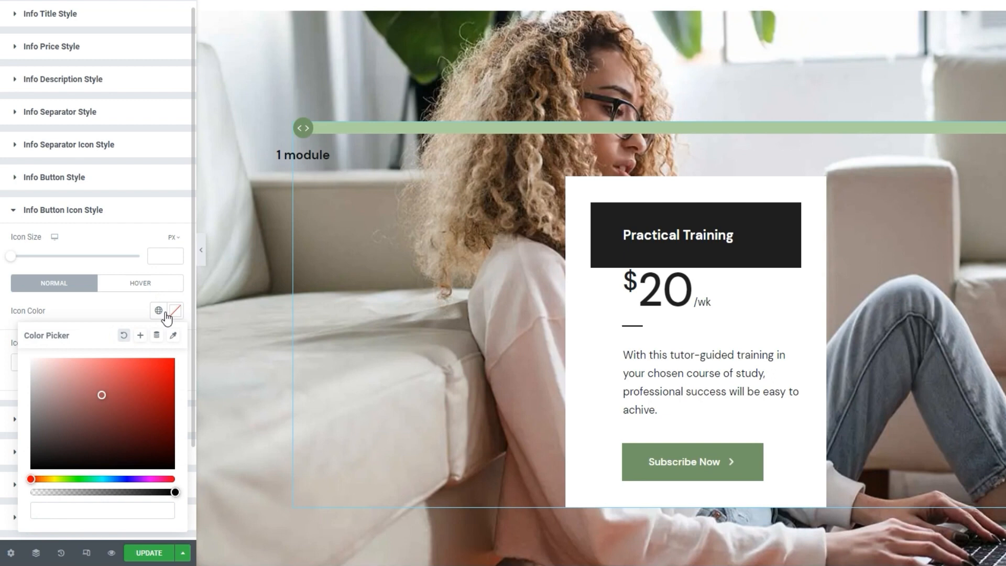
# Try the Horizontal, Vertical, Diagonal and None options for the info button icon's hover movement.
pyautogui.click(160, 285)
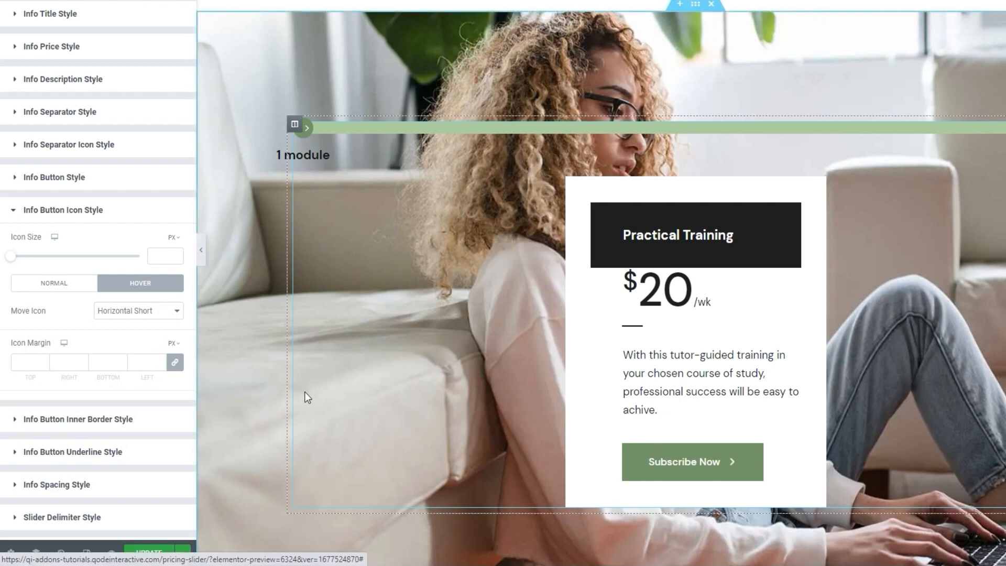
pyautogui.click(175, 314)
pyautogui.click(162, 335)
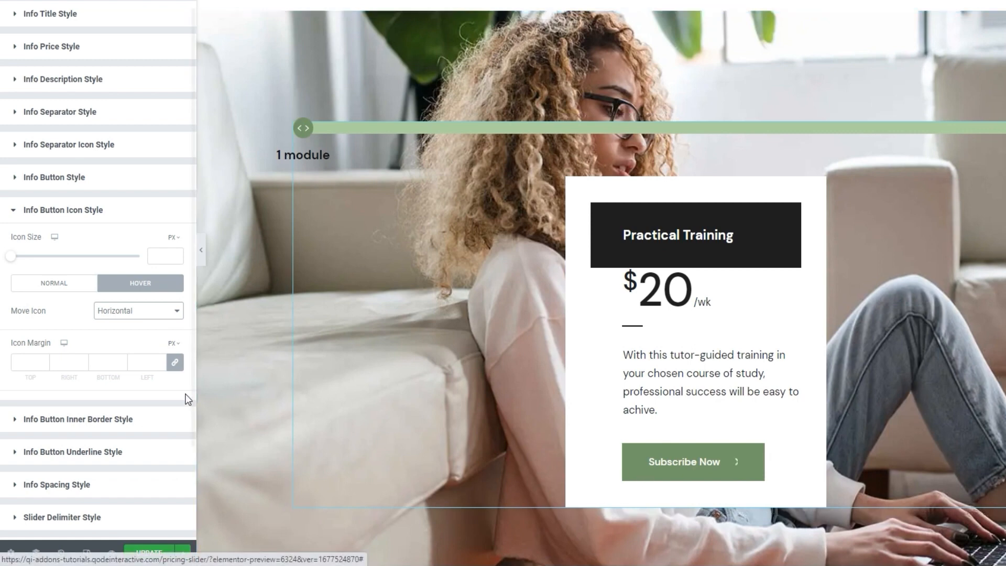
pyautogui.click(148, 313)
pyautogui.click(138, 344)
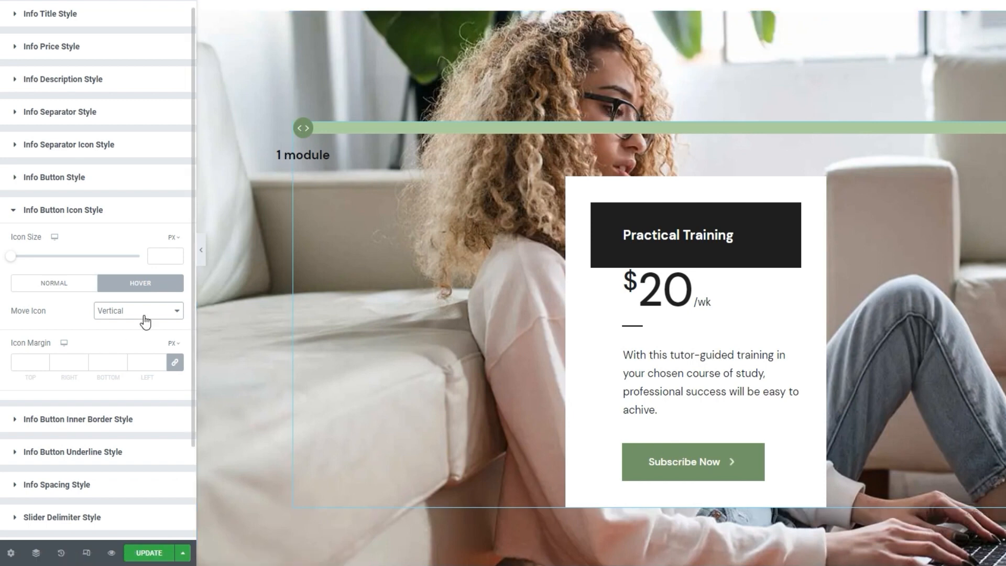
pyautogui.click(143, 315)
pyautogui.click(134, 352)
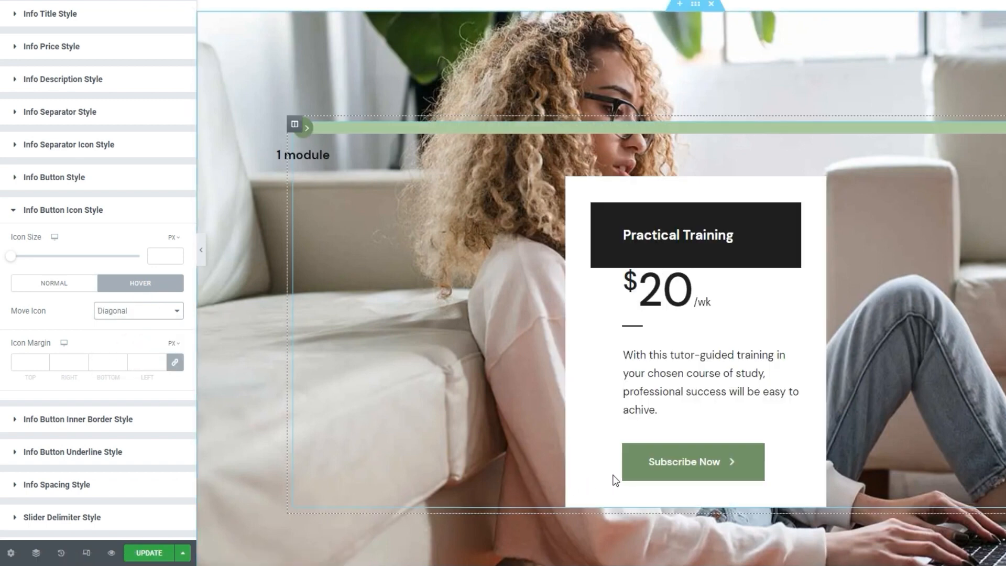
pyautogui.click(132, 312)
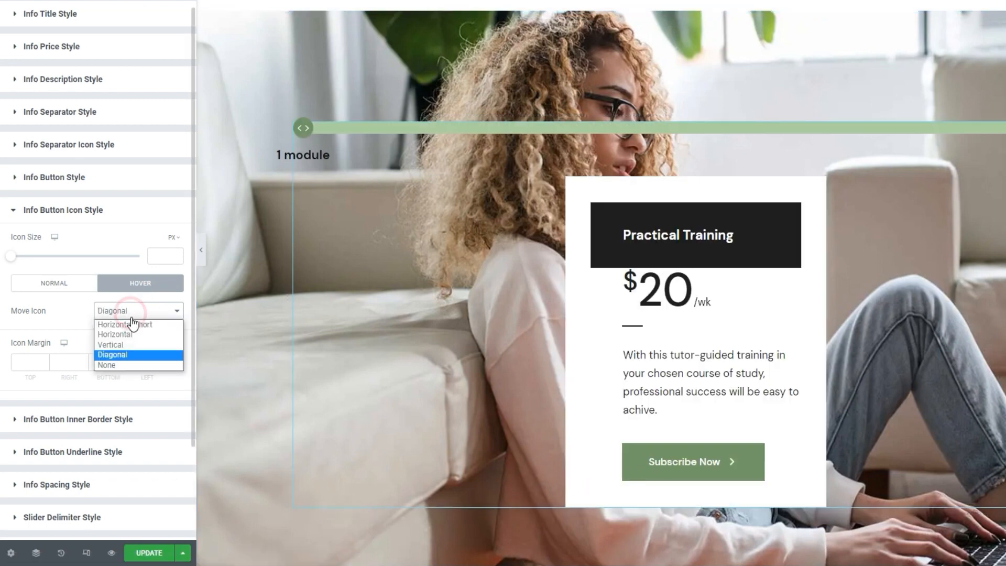
pyautogui.click(131, 363)
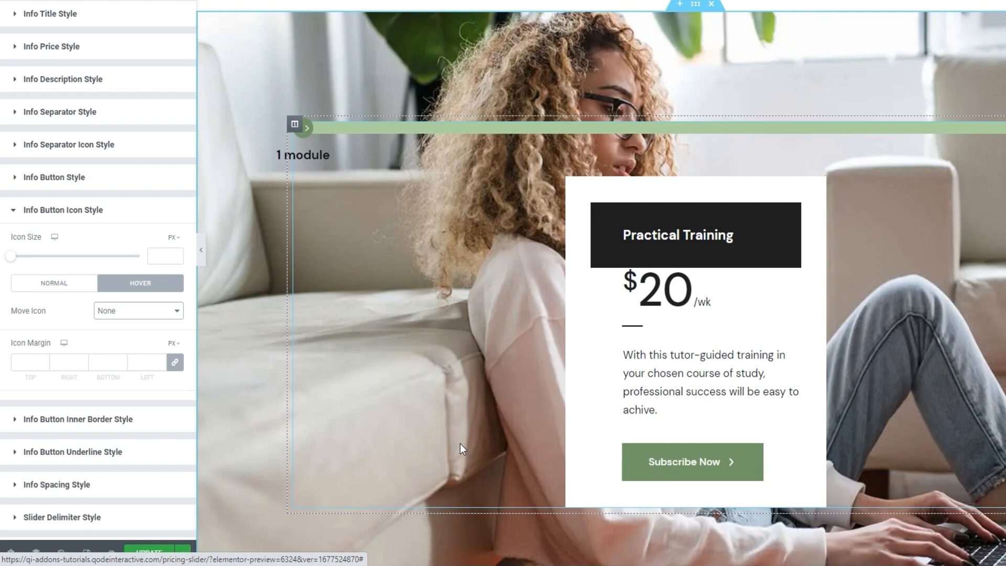
# Set the info button icon's hover movement to Horizontal Short.
pyautogui.click(131, 313)
pyautogui.click(131, 330)
pyautogui.click(135, 311)
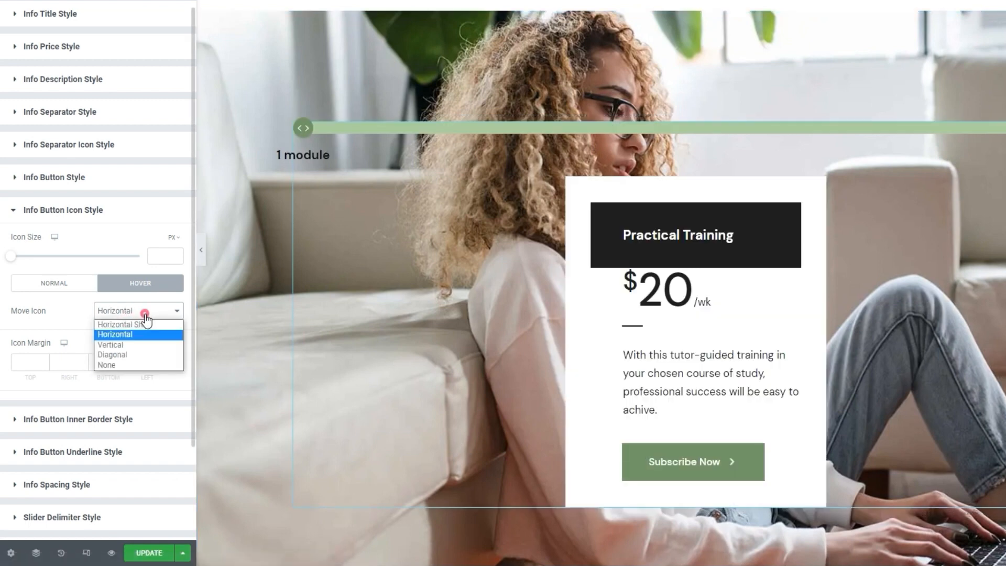
pyautogui.click(145, 335)
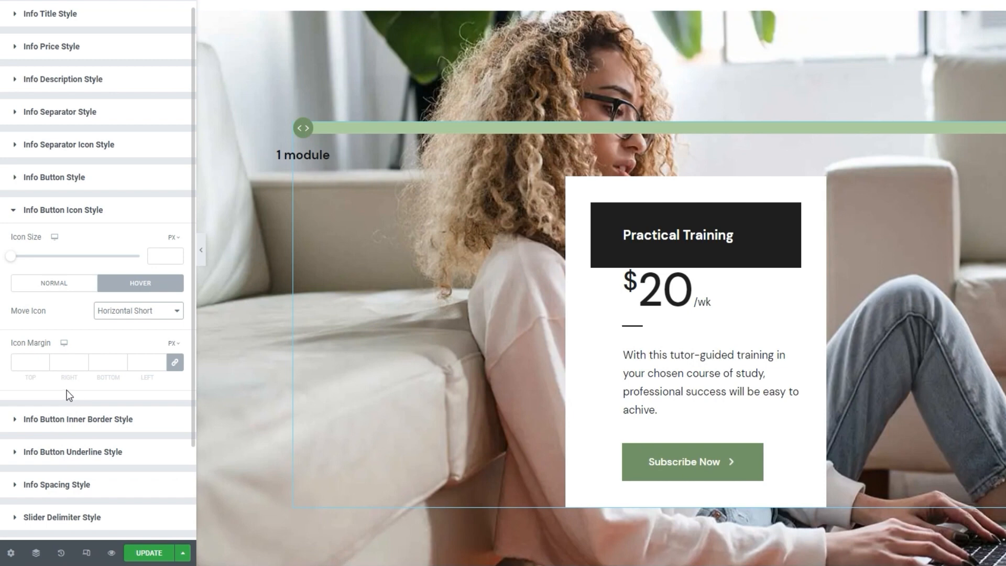
# Try uniform icon margins of 10 px and 11 px on the info button icon, and clear the values.
pyautogui.click(42, 359)
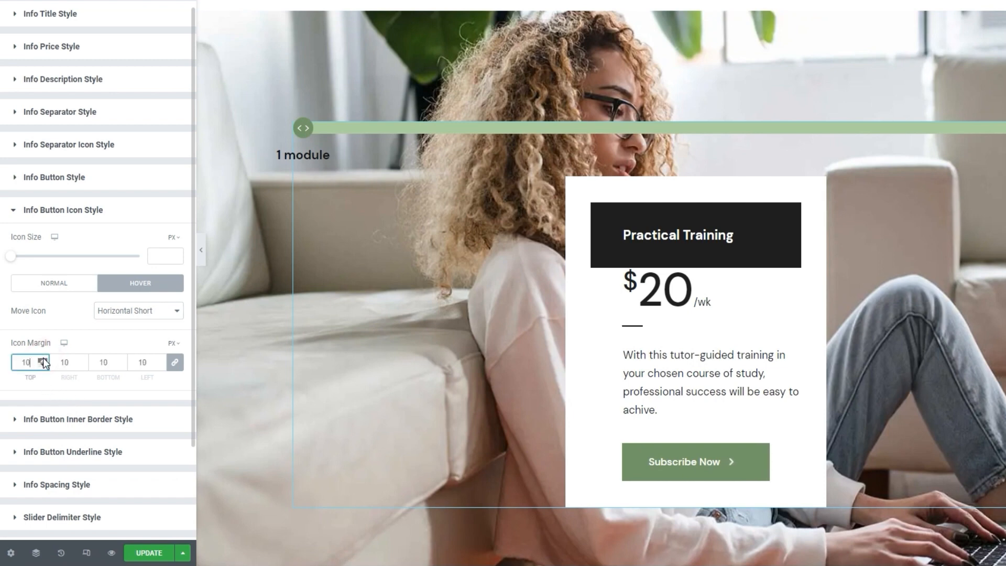
pyautogui.click(42, 359)
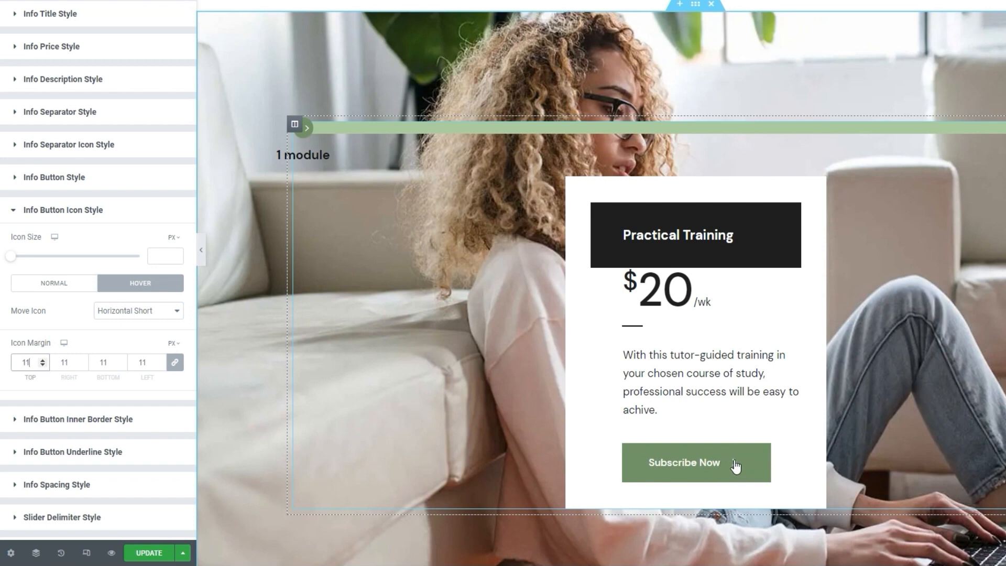
pyautogui.doubleClick(32, 367)
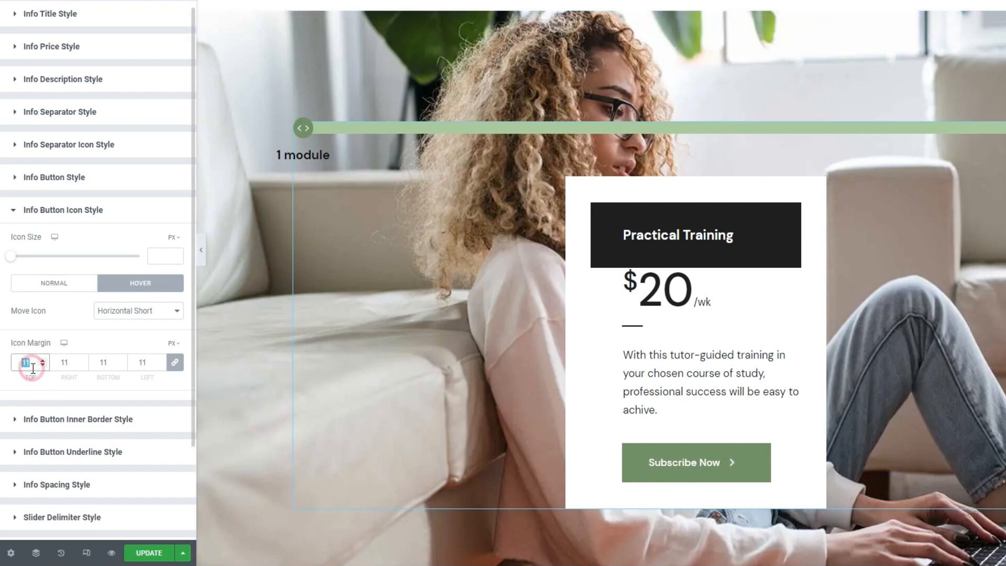
pyautogui.press('BackSpace')
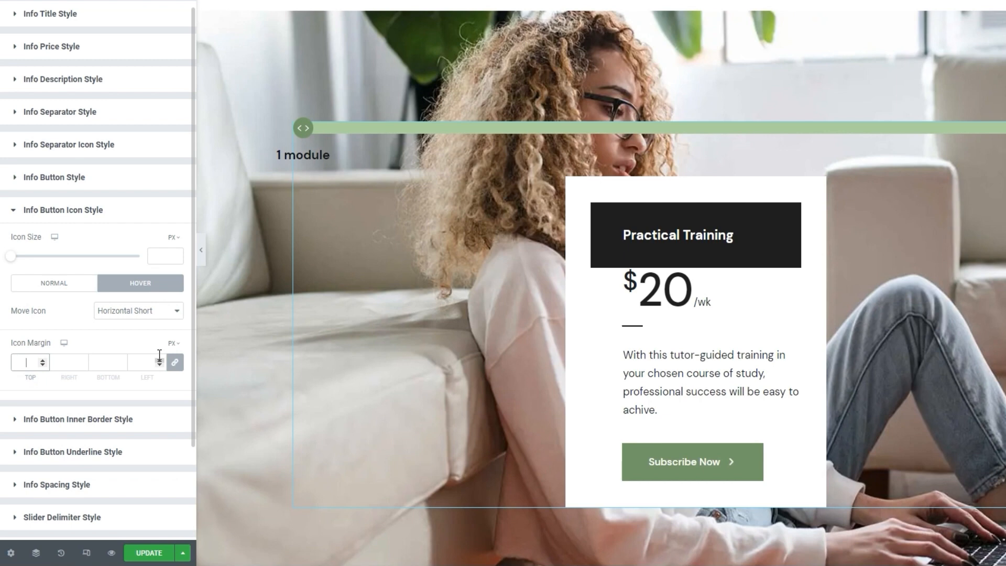
# Unlink the icon margin values and set the top margin to -1 px and the left margin to 5 px.
pyautogui.click(175, 363)
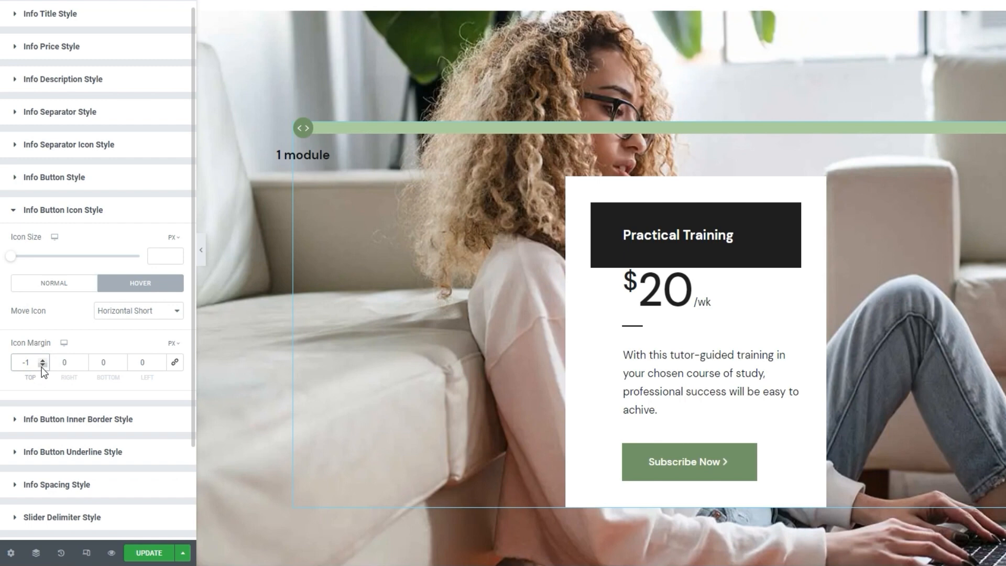
pyautogui.click(141, 362)
pyautogui.write('5')
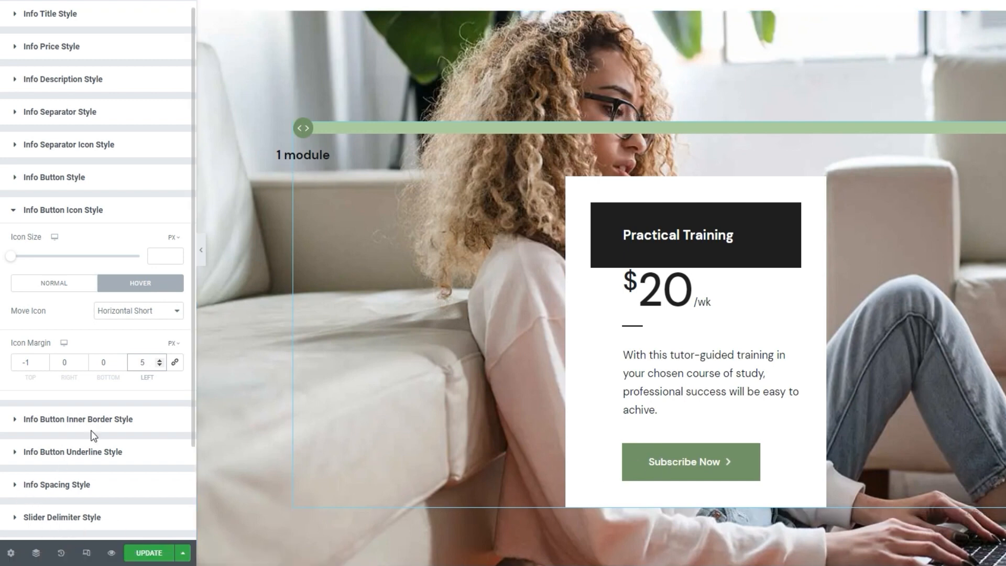
# Look over the inner border and underline style settings of the info button.
pyautogui.click(102, 419)
pyautogui.click(129, 389)
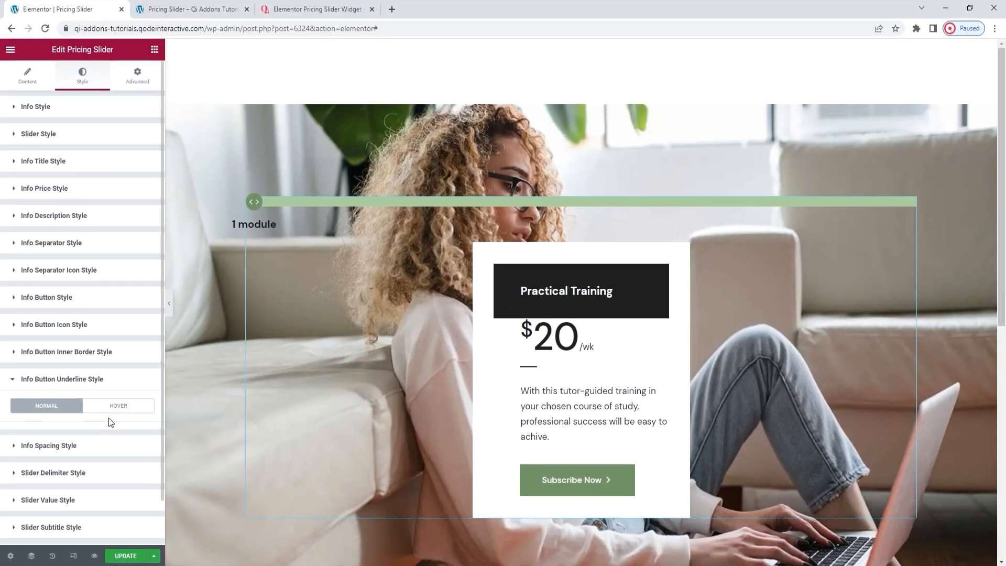
# Try a uniform holder padding of 26 px in the Info Spacing Style settings and clear it.
pyautogui.click(106, 445)
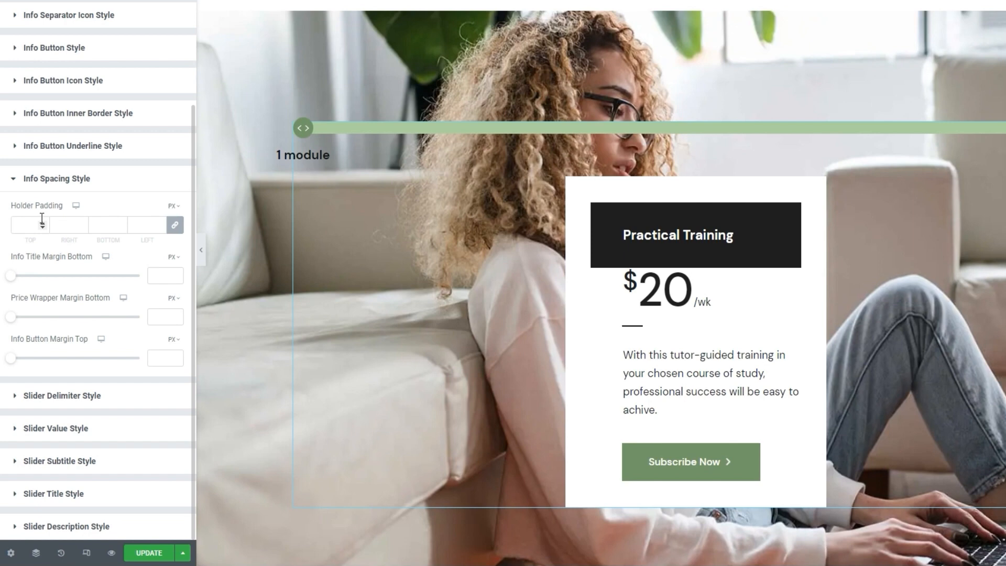
pyautogui.click(42, 223)
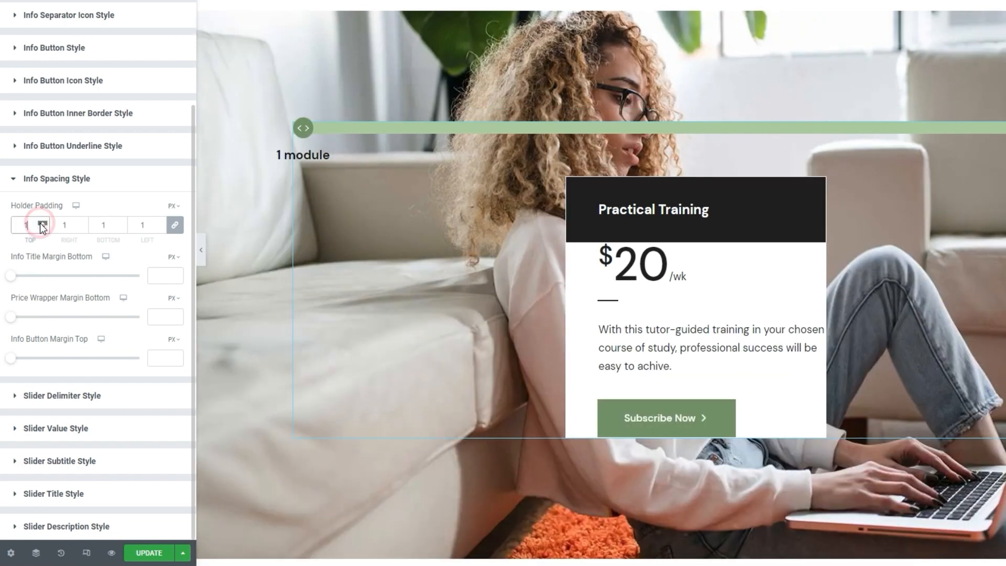
pyautogui.click(43, 223)
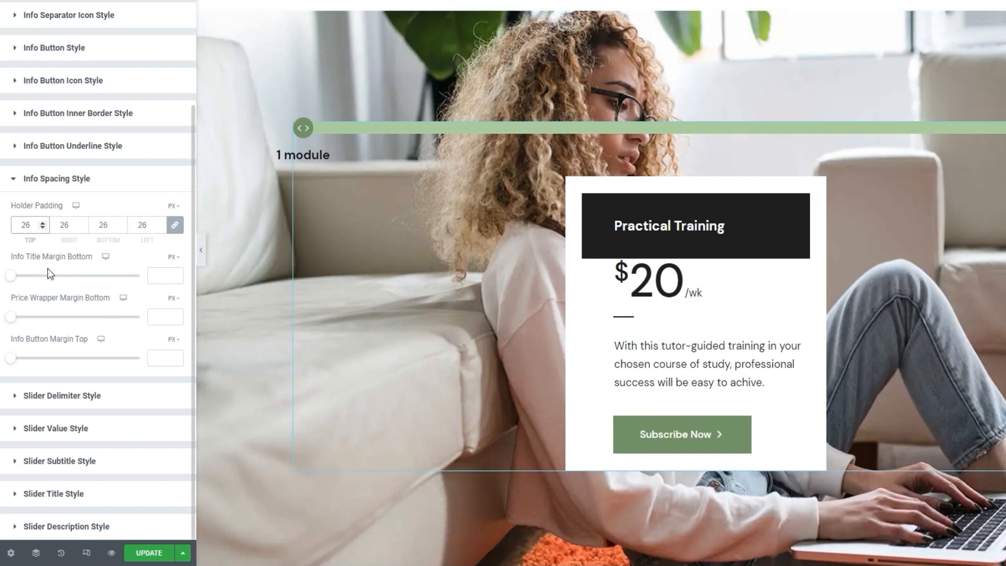
pyautogui.doubleClick(25, 225)
pyautogui.press('BackSpace')
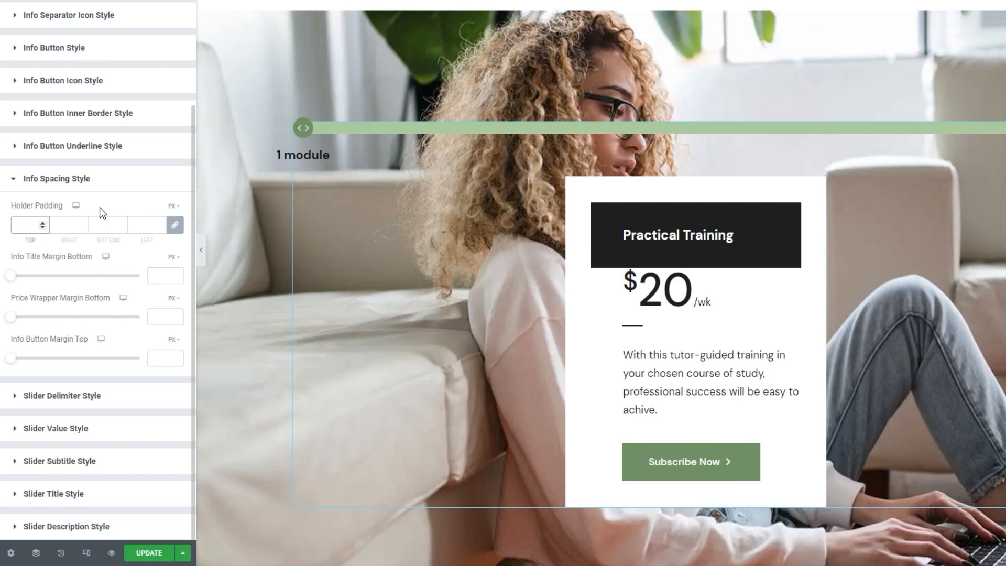
# Unlink the holder padding and set its bottom value to 58 px, and set the info title's bottom margin to 43 px.
pyautogui.click(174, 225)
pyautogui.doubleClick(101, 227)
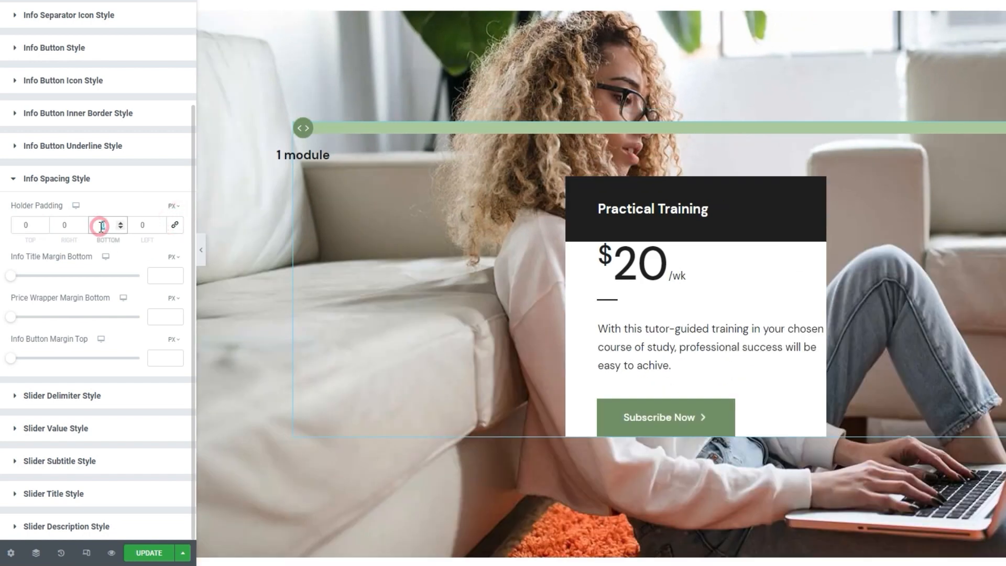
pyautogui.write('58')
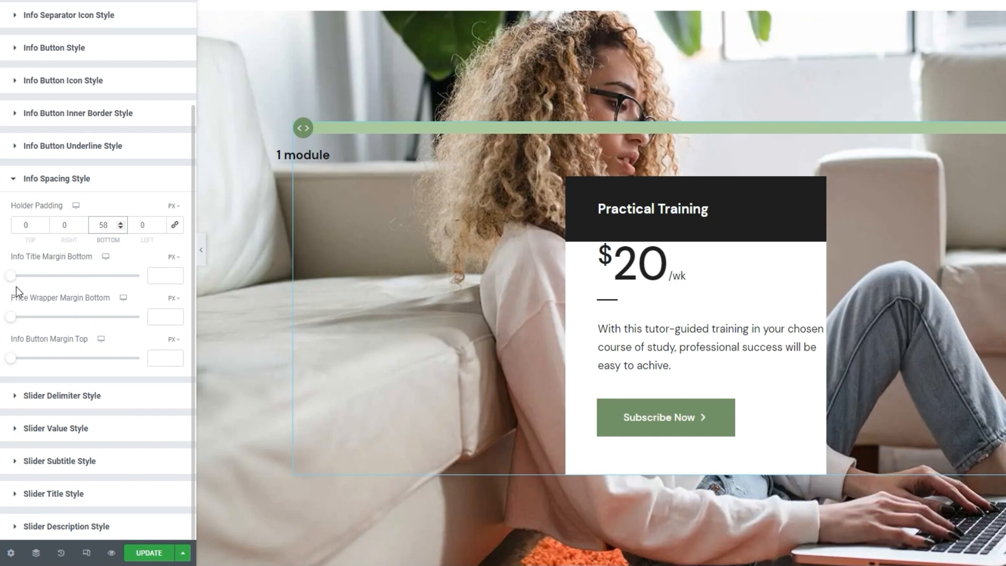
pyautogui.moveTo(12, 282); pyautogui.dragTo(65, 264)
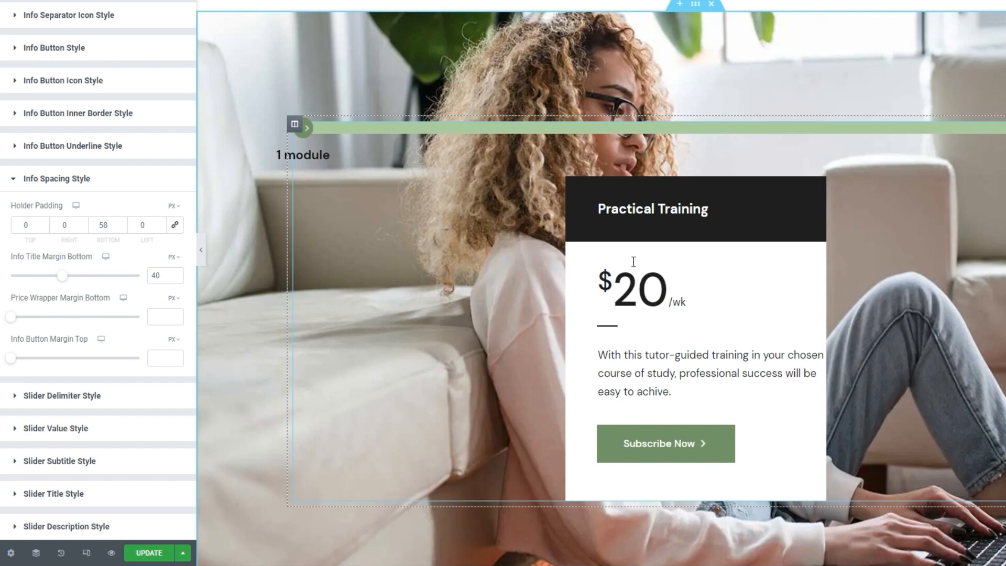
pyautogui.click(176, 273)
pyautogui.click(176, 274)
pyautogui.click(176, 274)
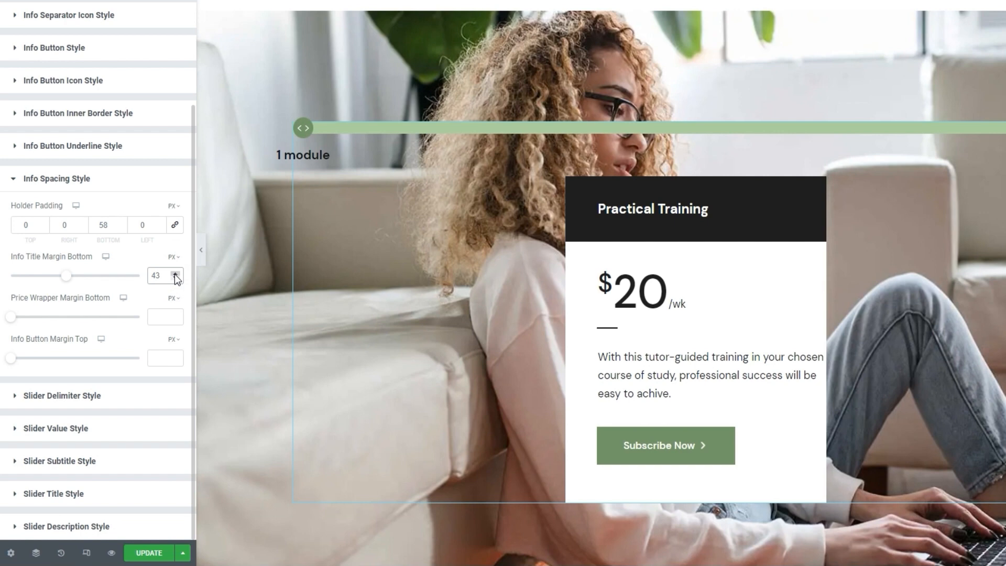
# Try a price wrapper bottom margin of 61 px and an info button top margin of 38 px, clearing each value.
pyautogui.moveTo(11, 317); pyautogui.dragTo(93, 314)
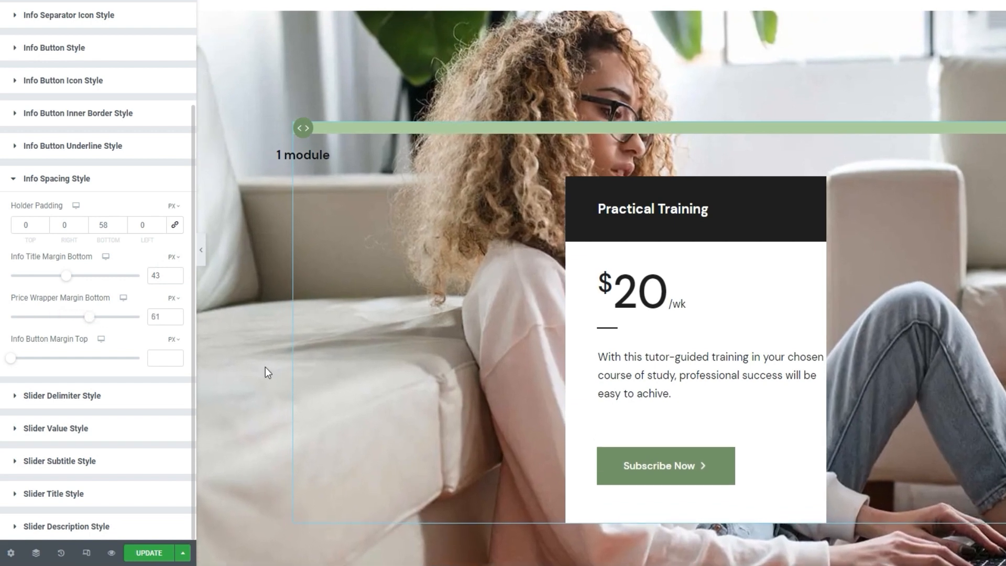
pyautogui.doubleClick(155, 317)
pyautogui.press('BackSpace')
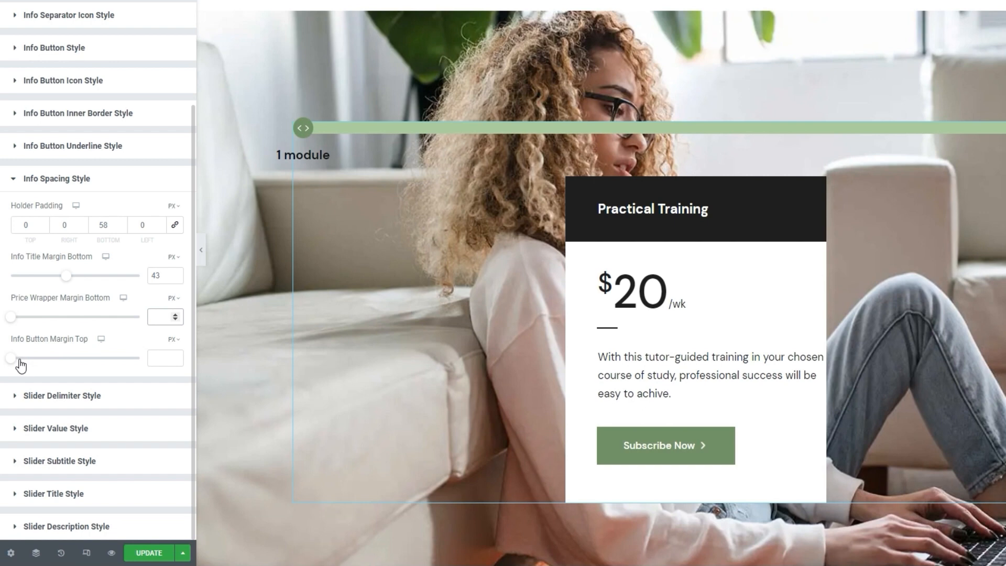
pyautogui.moveTo(16, 357); pyautogui.dragTo(65, 367)
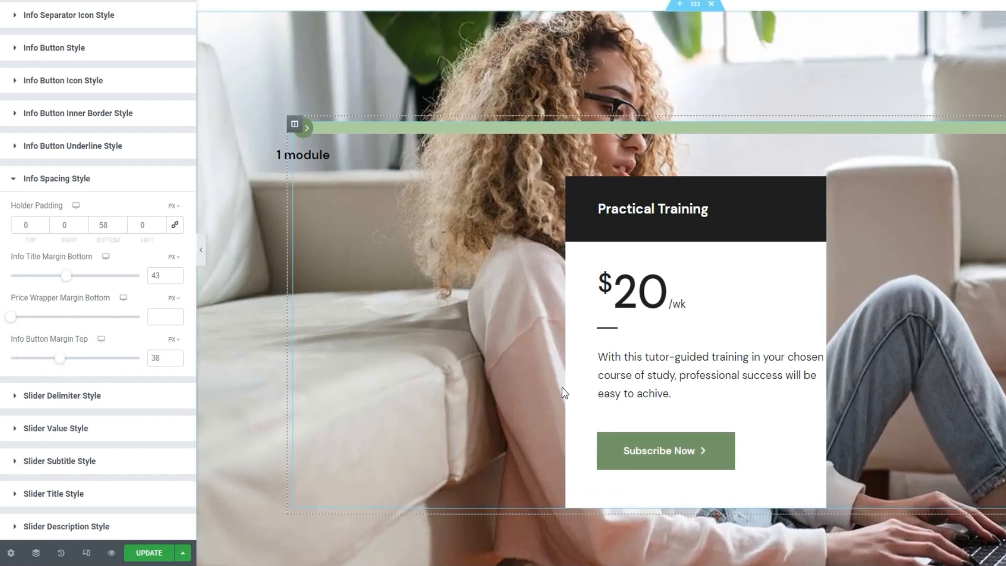
pyautogui.doubleClick(154, 358)
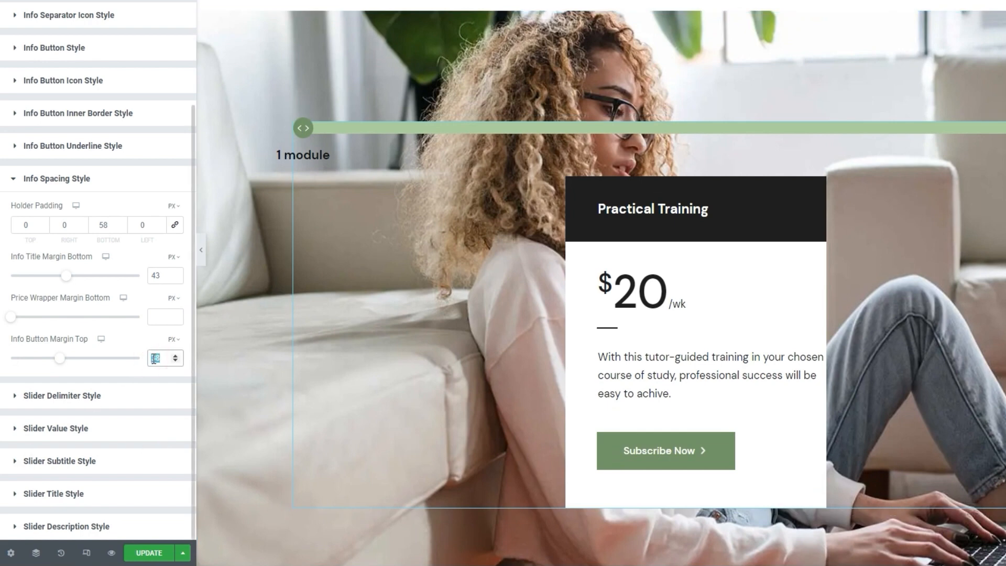
pyautogui.press('BackSpace')
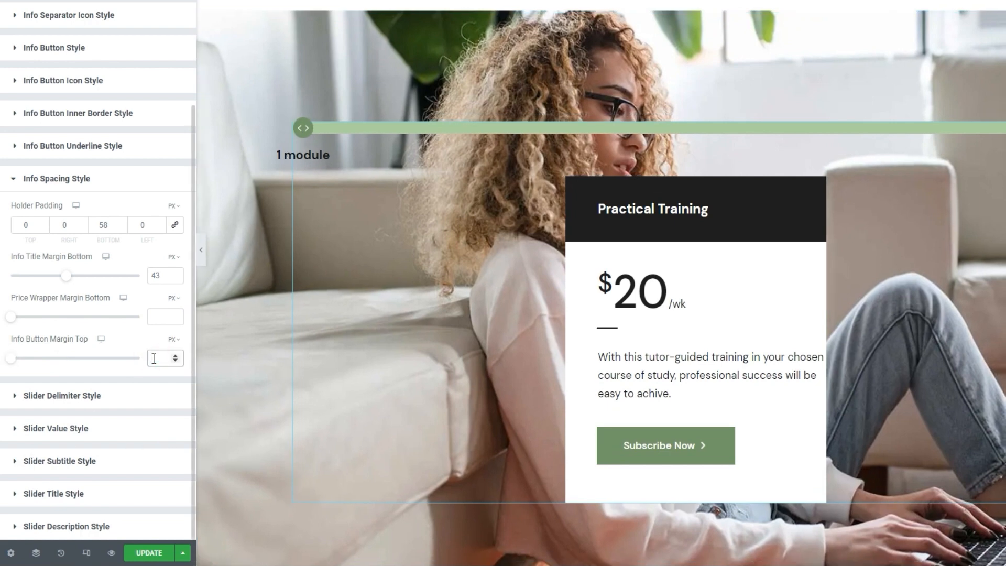
# Set the slider value color to #ffffff in the Slider Value Style settings.
pyautogui.click(117, 396)
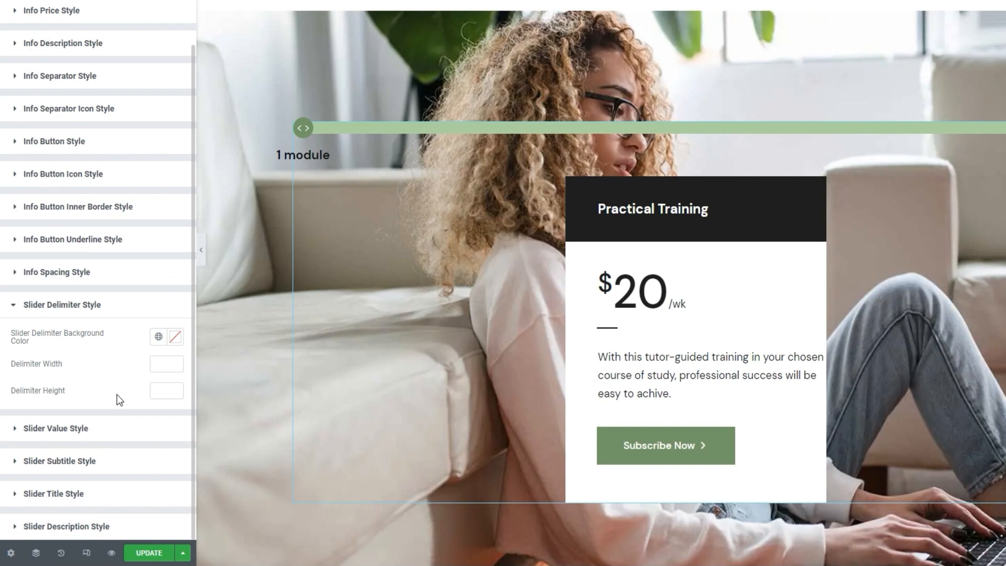
pyautogui.click(112, 434)
pyautogui.scroll(-2, 184, 271)
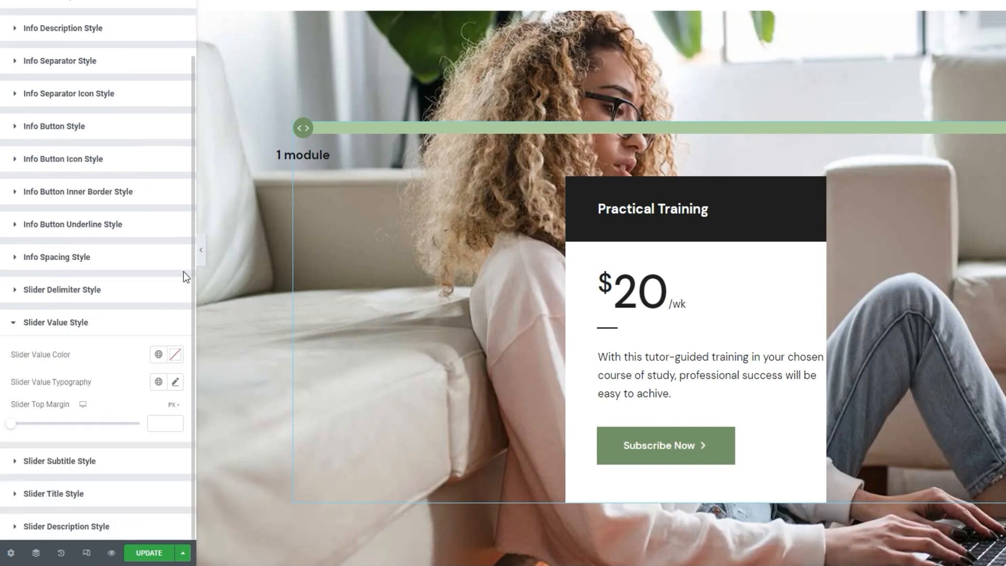
pyautogui.click(172, 356)
pyautogui.moveTo(133, 252); pyautogui.dragTo(81, 183)
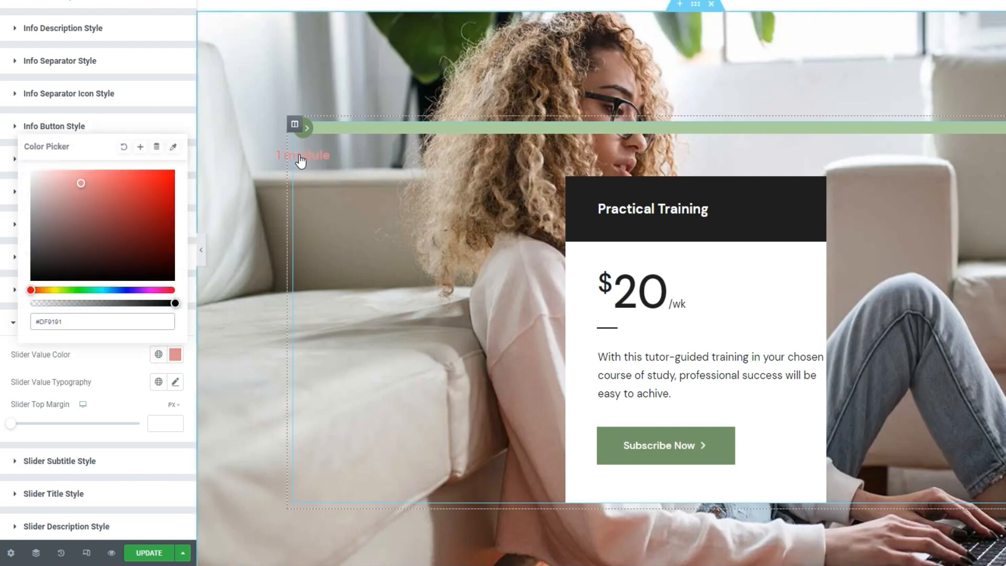
pyautogui.tripleClick(120, 322)
pyautogui.write('#ffffff')
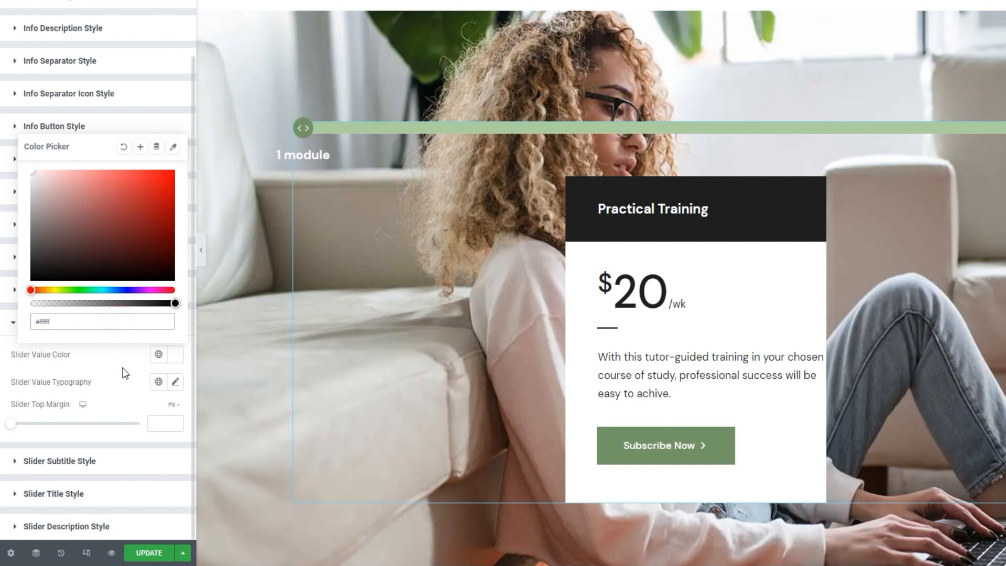
pyautogui.click(174, 356)
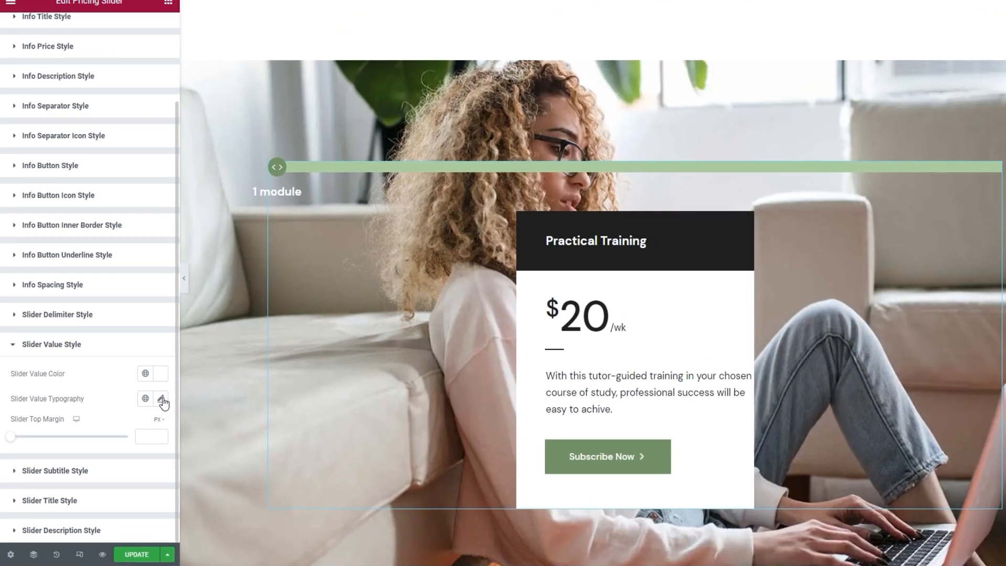
# Set the slider value typography size to 17 px.
pyautogui.click(175, 381)
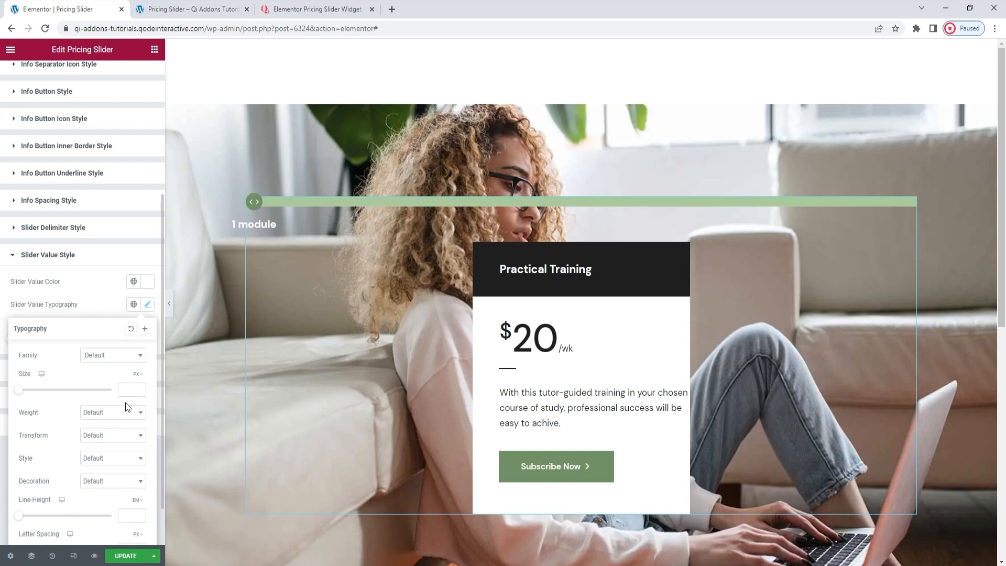
pyautogui.click(125, 391)
pyautogui.write('17')
pyautogui.click(148, 306)
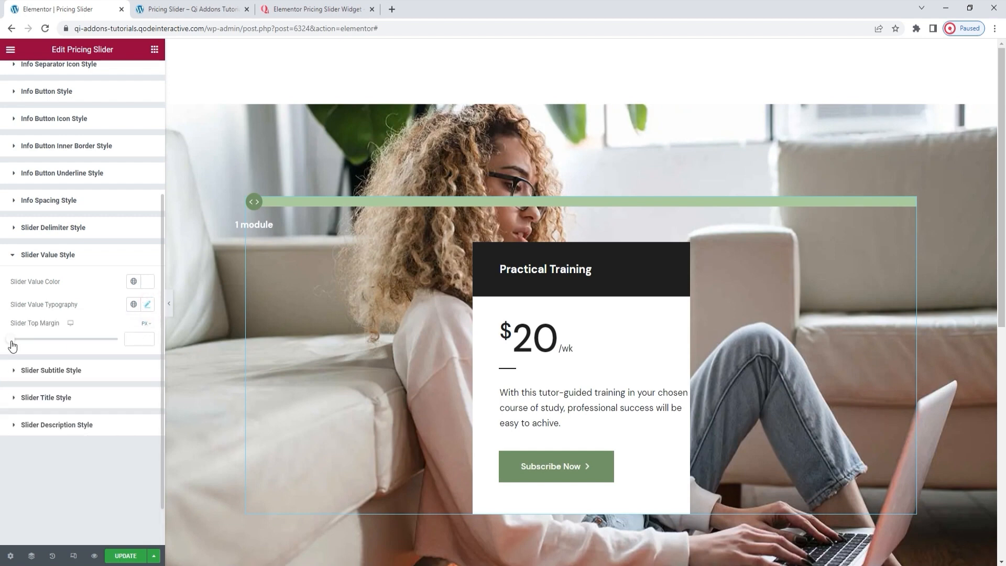
# Set the slider value's top margin to 12 px and save the page changes.
pyautogui.moveTo(13, 345); pyautogui.dragTo(29, 341)
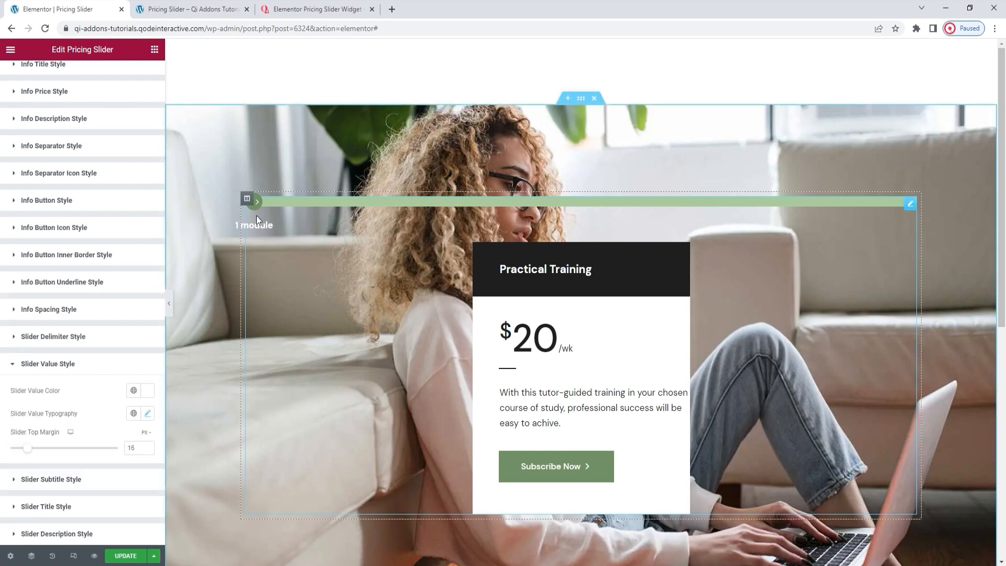
pyautogui.click(148, 449)
pyautogui.click(148, 450)
pyautogui.click(147, 449)
pyautogui.click(147, 449)
pyautogui.click(118, 432)
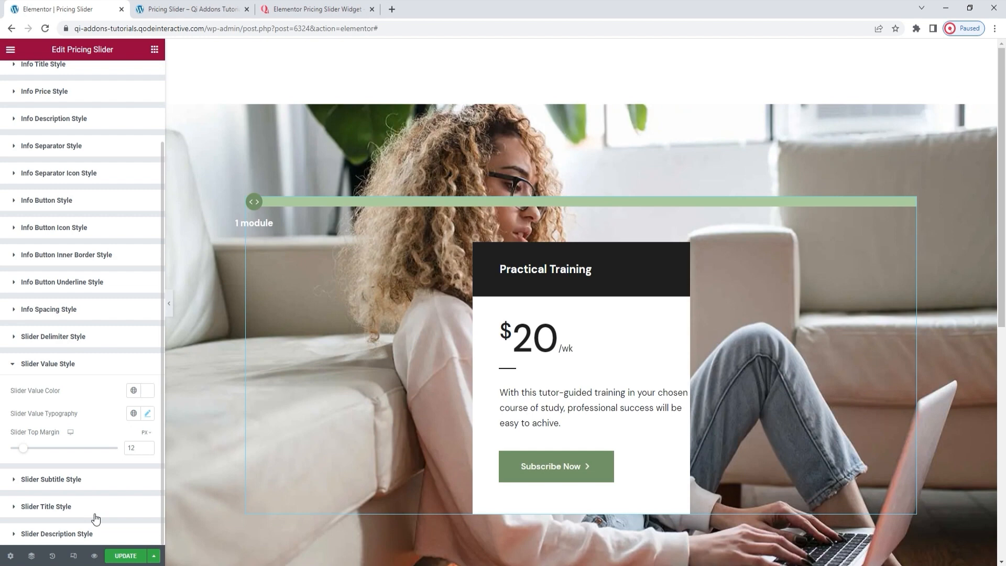
pyautogui.scroll(-1, 406, 366)
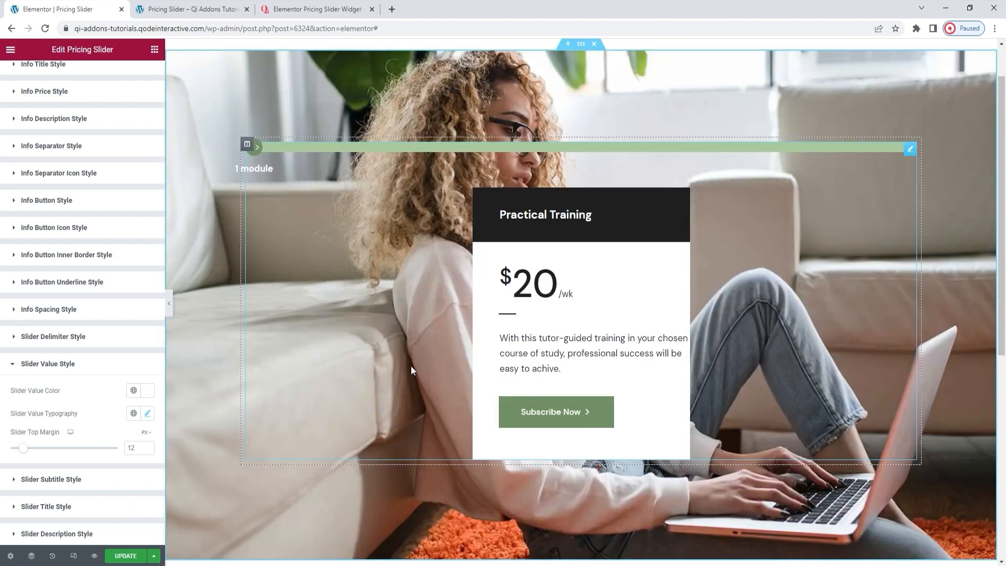
pyautogui.click(125, 555)
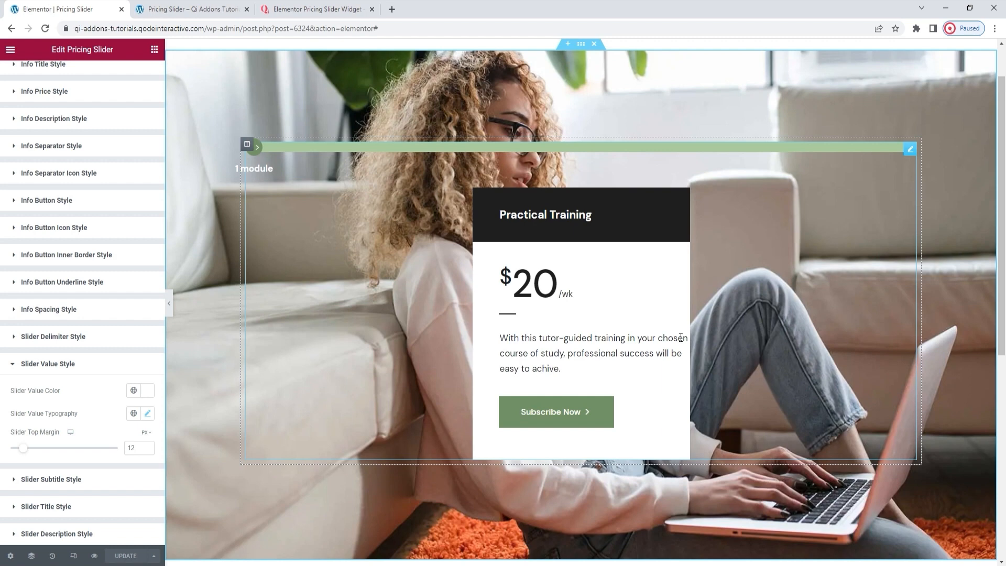
# Set the right padding of the info description to 9 px and save the page changes.
pyautogui.scroll(2, 96, 149)
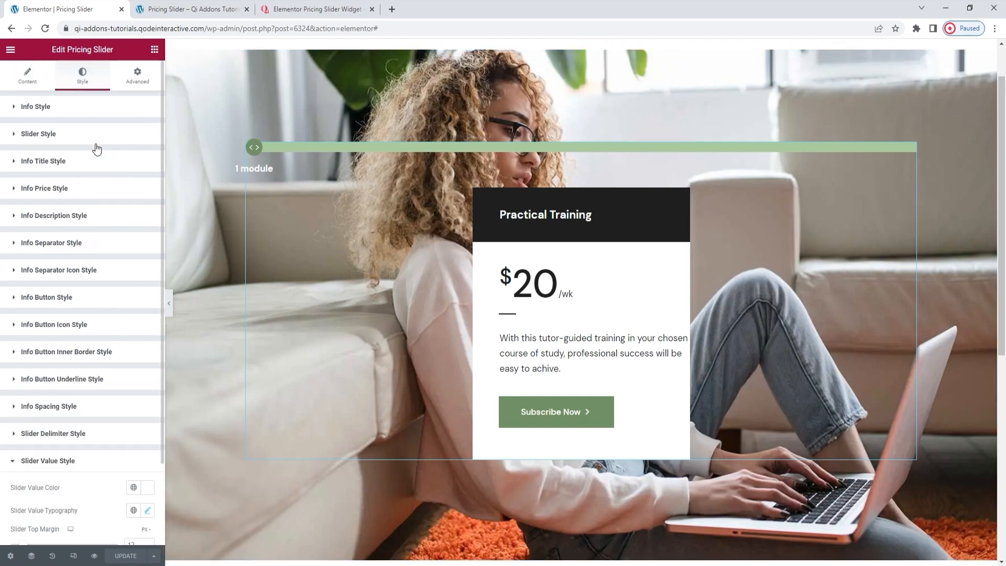
pyautogui.click(78, 216)
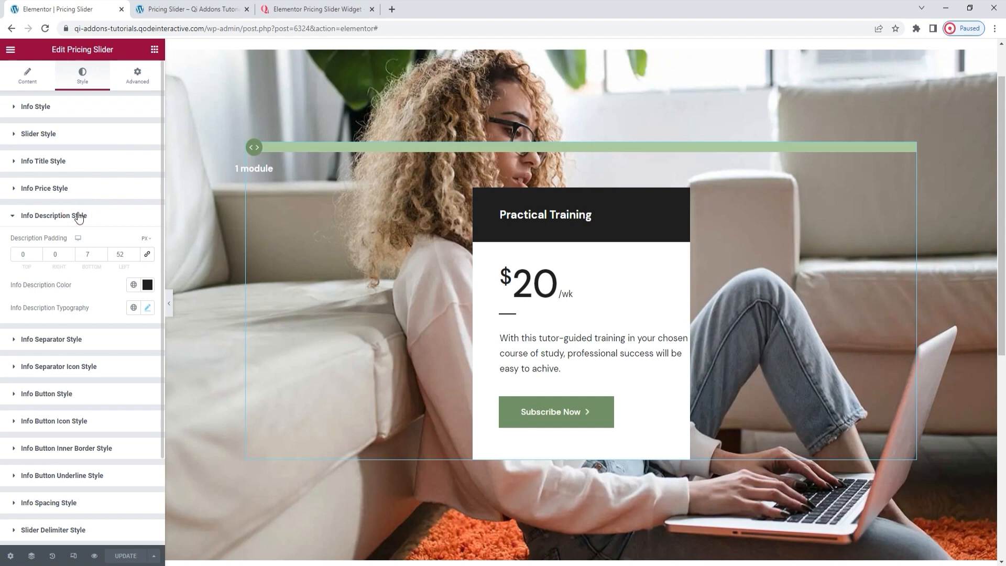
pyautogui.doubleClick(56, 254)
pyautogui.write('9')
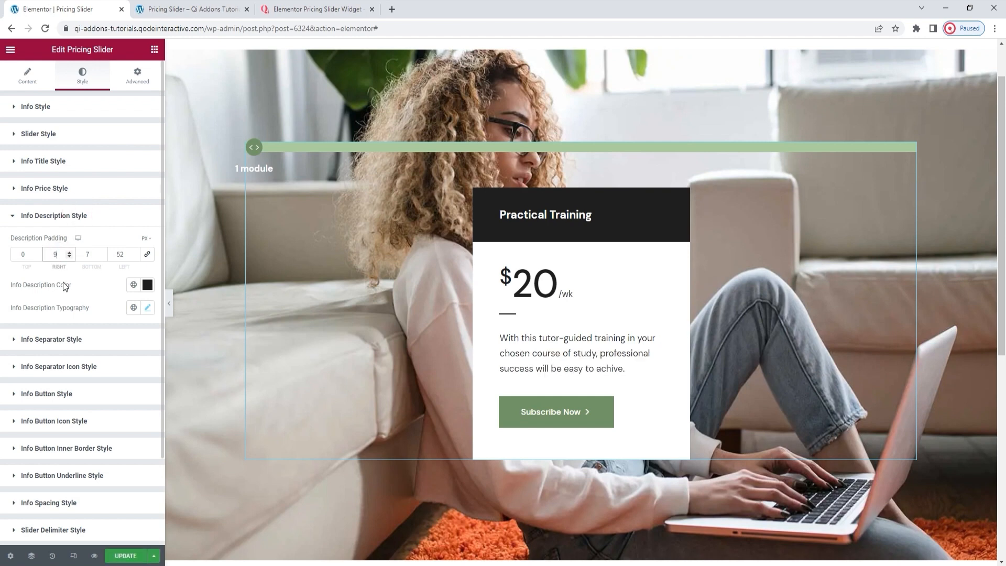
pyautogui.click(82, 293)
pyautogui.scroll(-2, 94, 340)
pyautogui.click(127, 555)
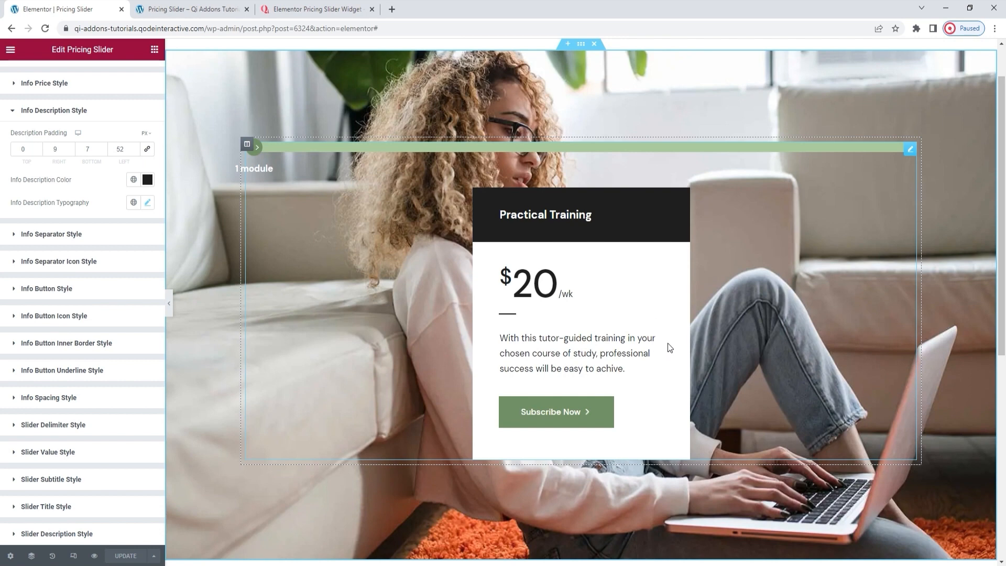
# Reload the published Pricing Slider page and test moving the slider handle to its lowest value.
pyautogui.scroll(-1, 667, 346)
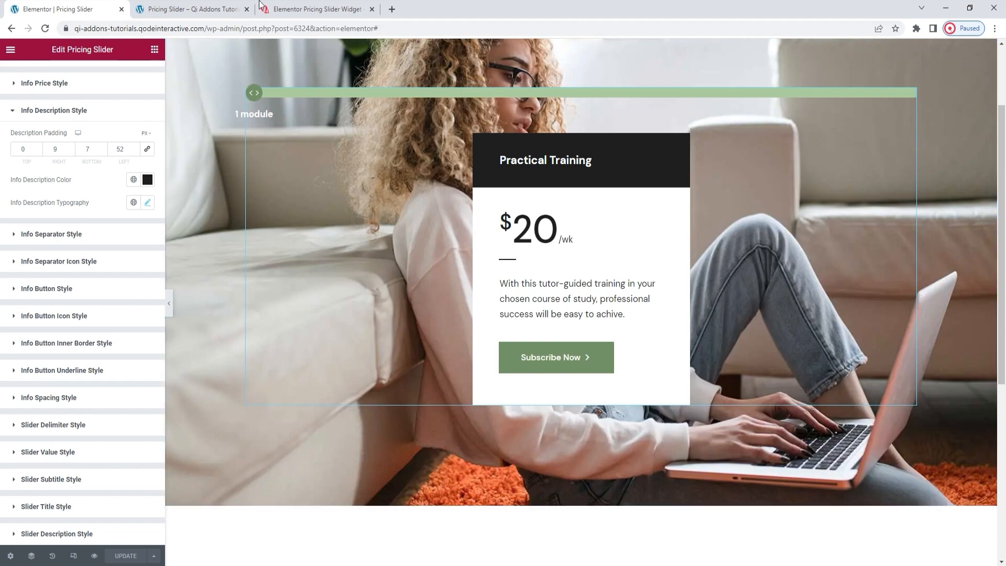
pyautogui.click(226, 9)
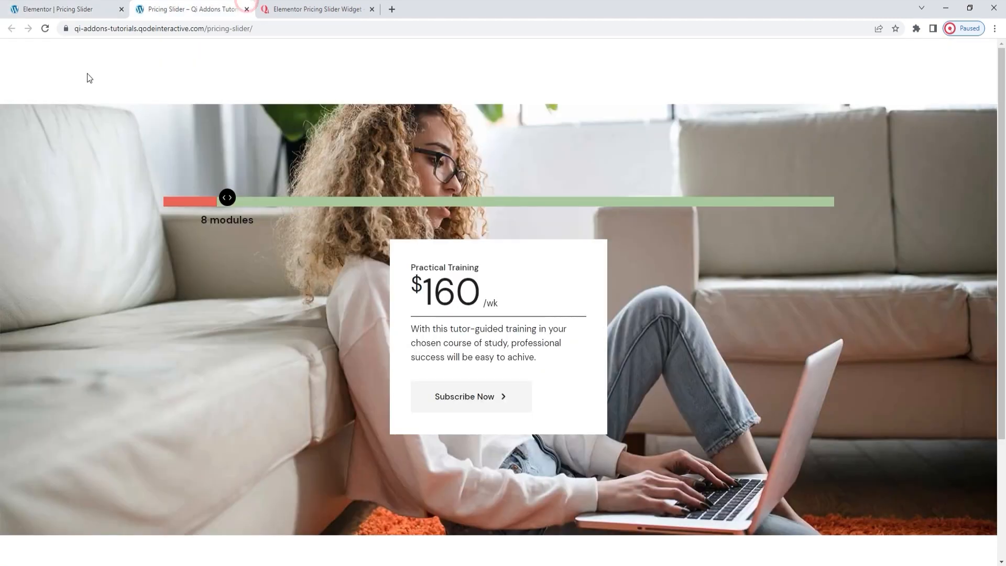
pyautogui.click(45, 28)
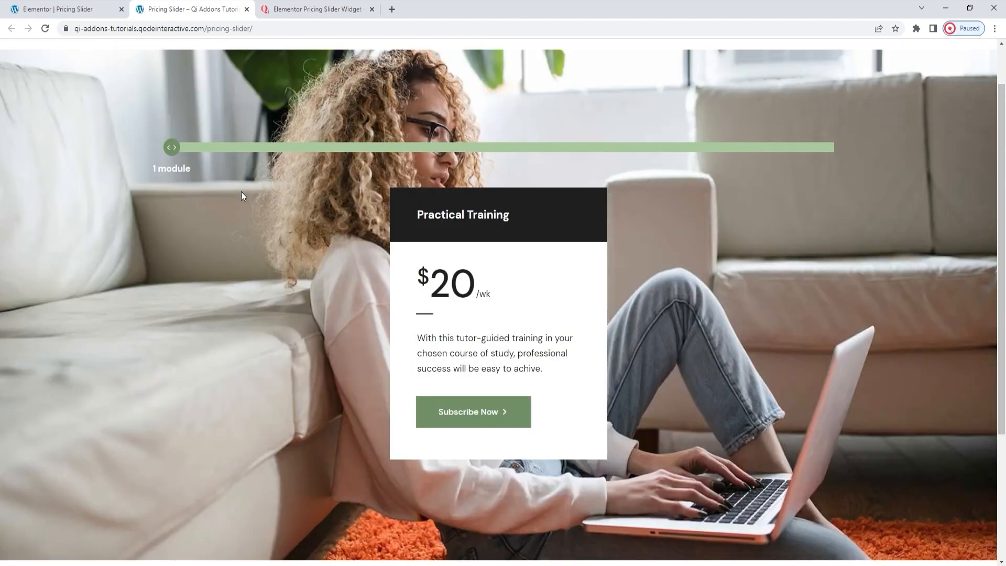
pyautogui.moveTo(171, 147); pyautogui.dragTo(135, 172)
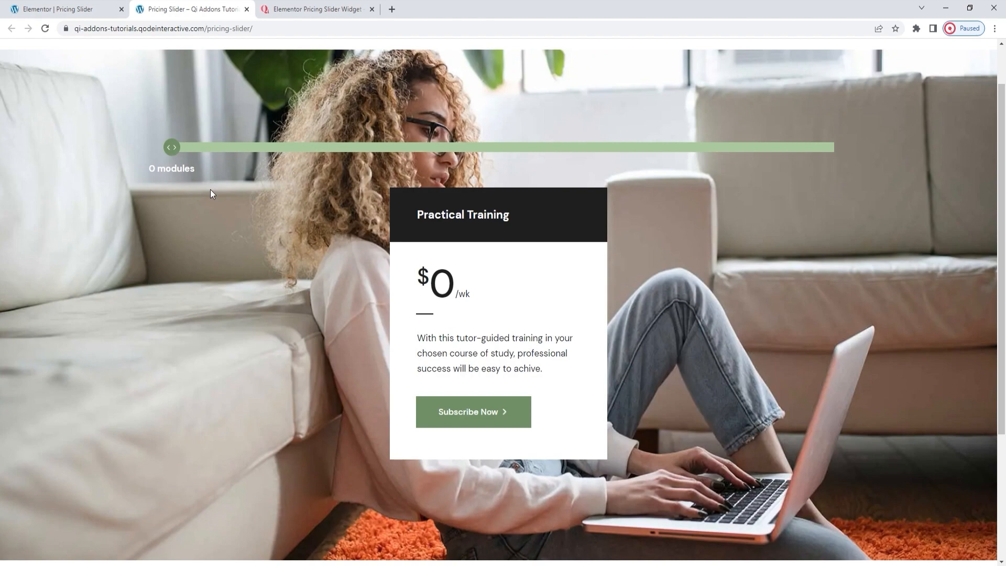
# Return to the Elementor editor and add a second Pricing Slider widget to the empty section below the first one.
pyautogui.click(105, 9)
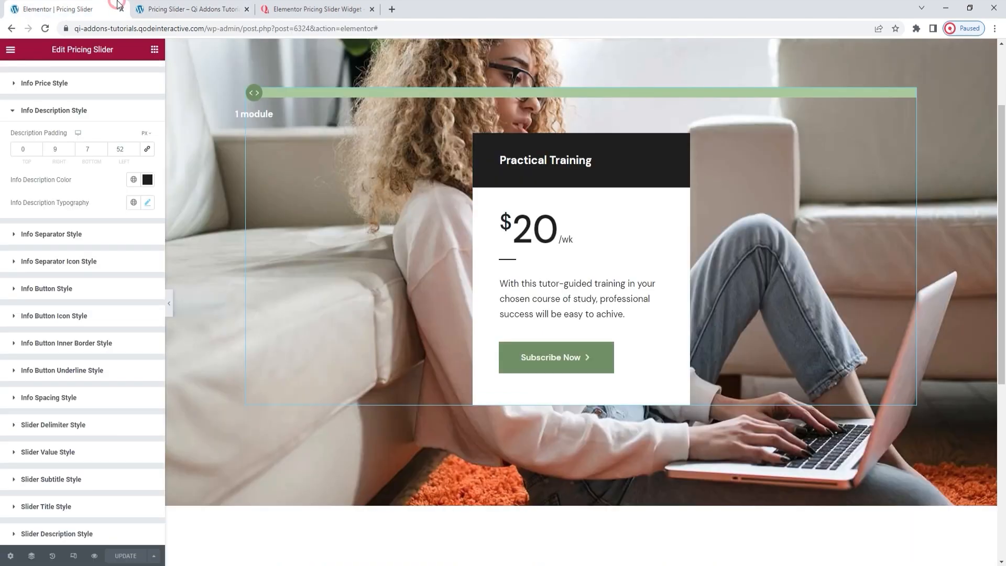
pyautogui.scroll(-3, 423, 194)
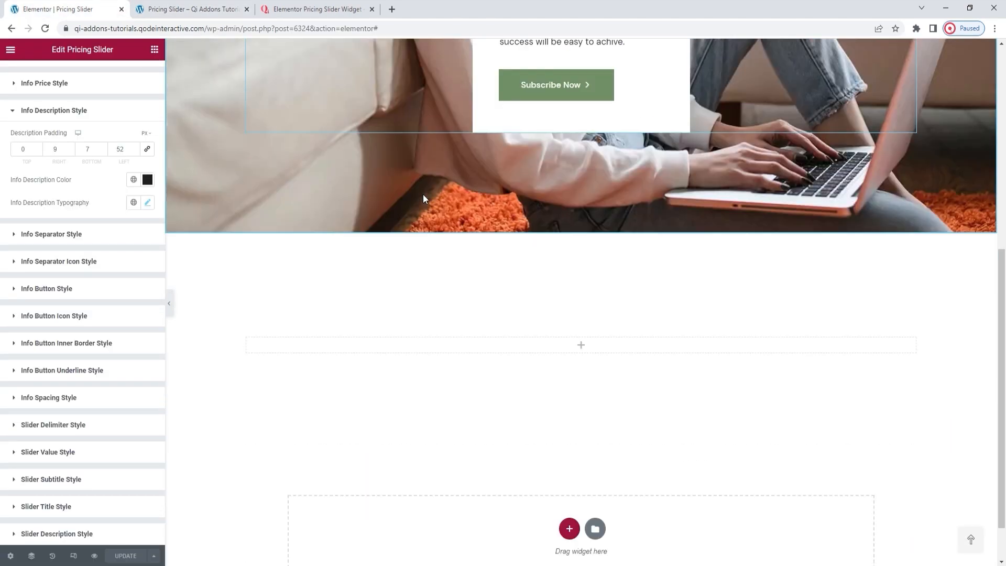
pyautogui.click(154, 50)
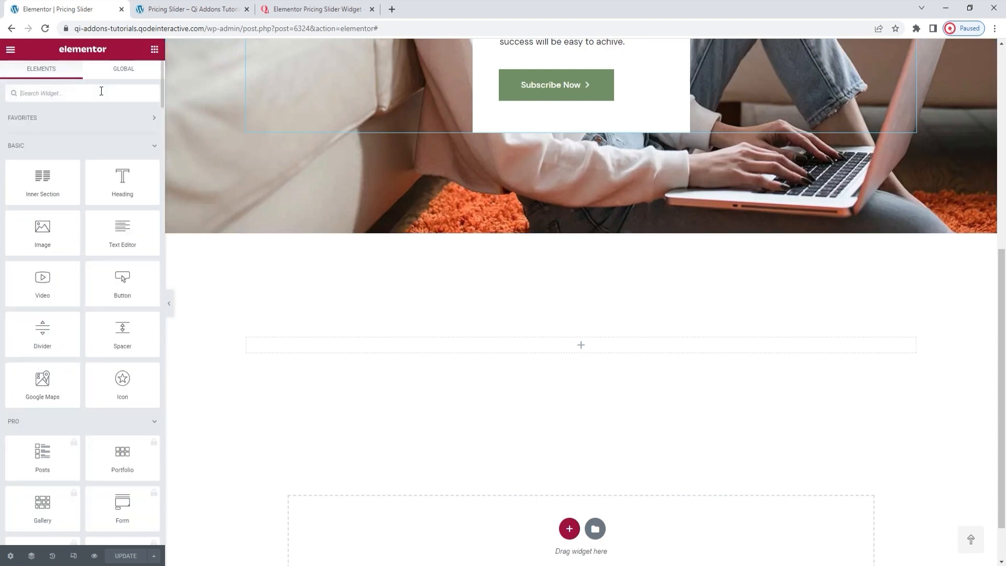
pyautogui.write('pric')
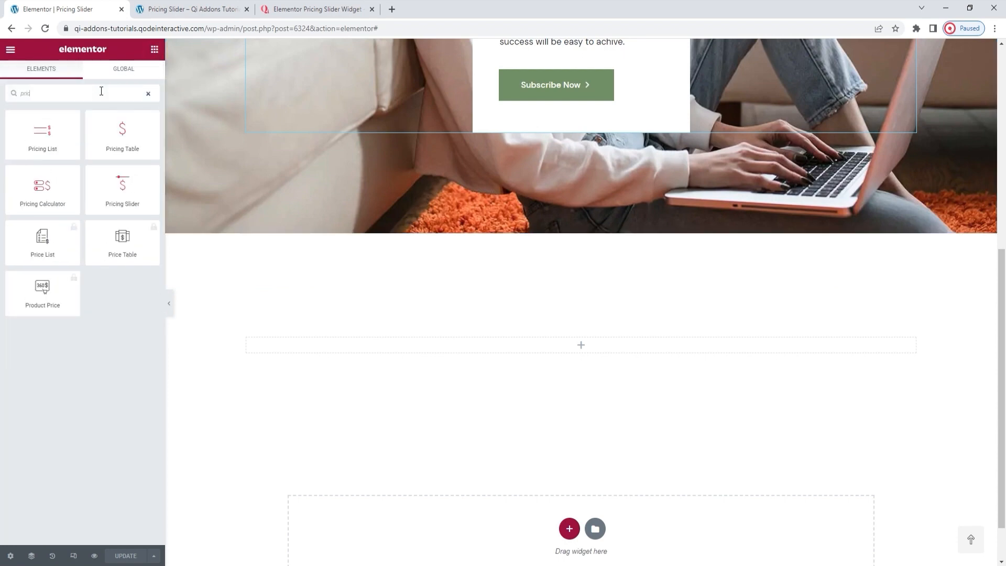
pyautogui.moveTo(131, 197); pyautogui.dragTo(483, 354)
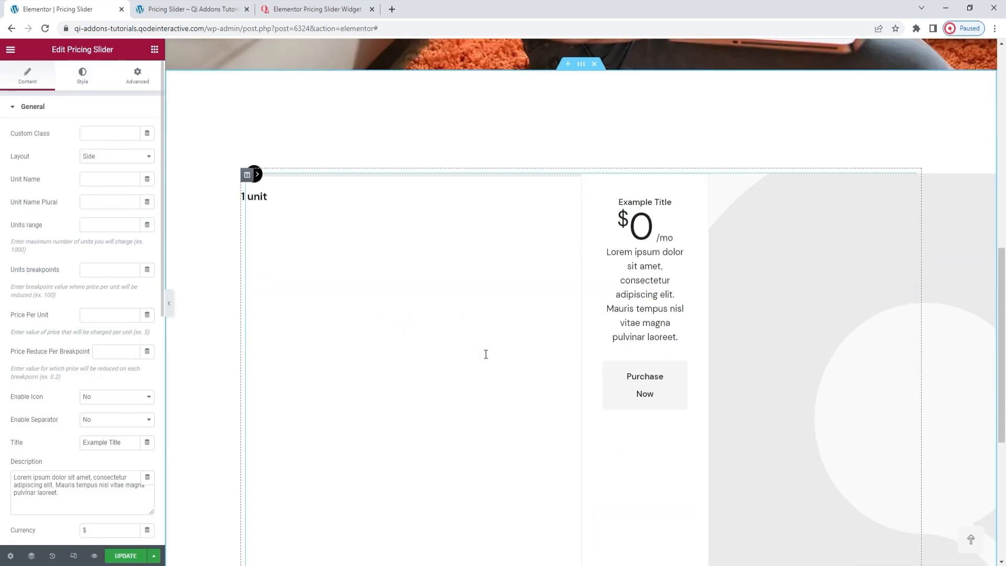
# Keep the second pricing slider's layout as Side and insert pricing-slider-img.webp from the media library as its info image.
pyautogui.scroll(-1, 485, 354)
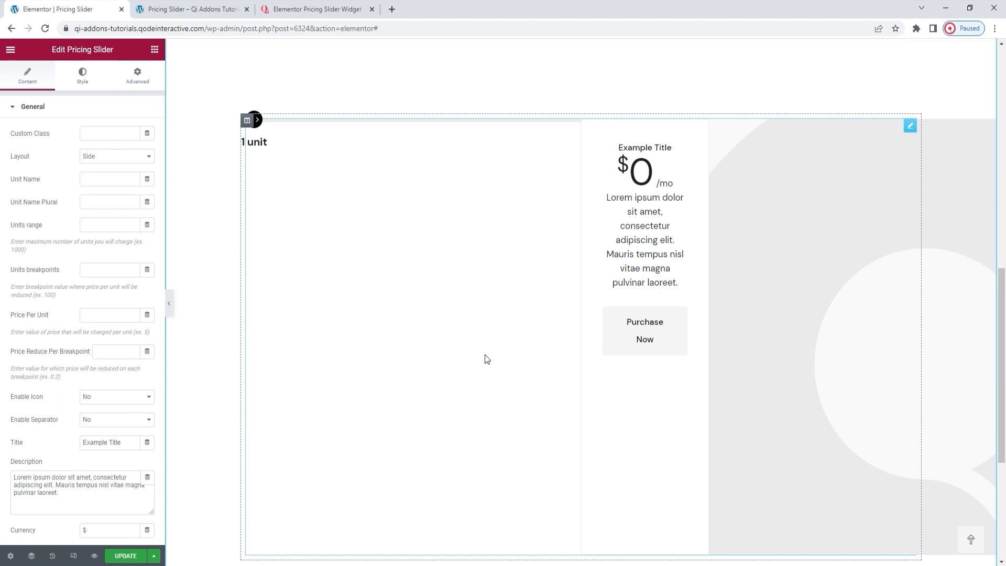
pyautogui.click(135, 157)
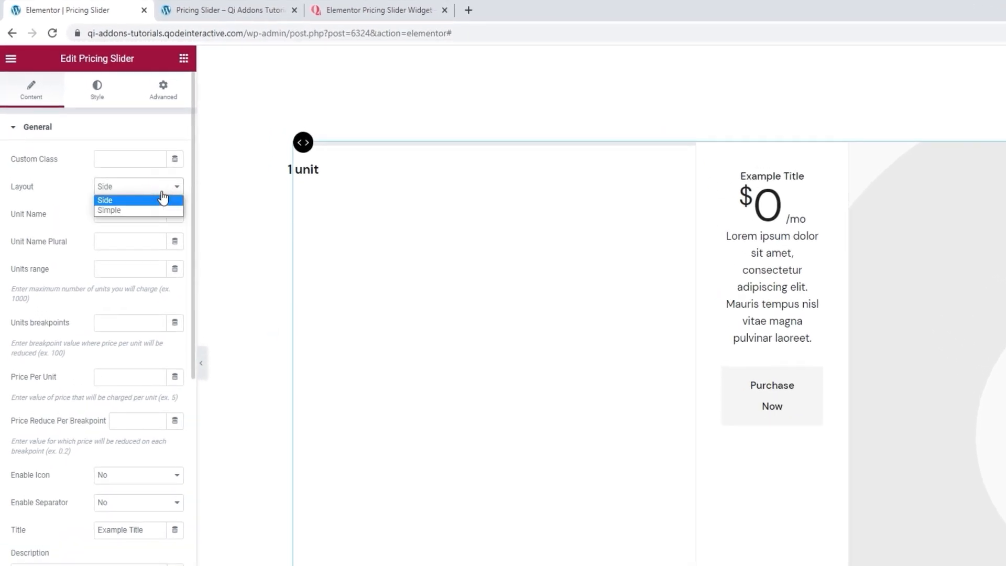
pyautogui.click(162, 199)
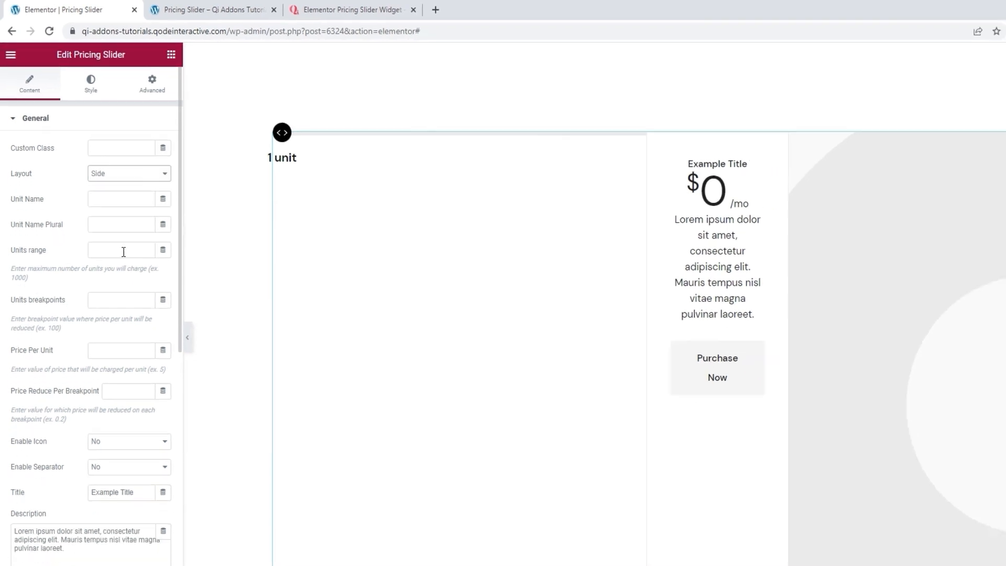
pyautogui.scroll(-1, 130, 280)
pyautogui.scroll(-5, 109, 235)
pyautogui.moveTo(101, 336)
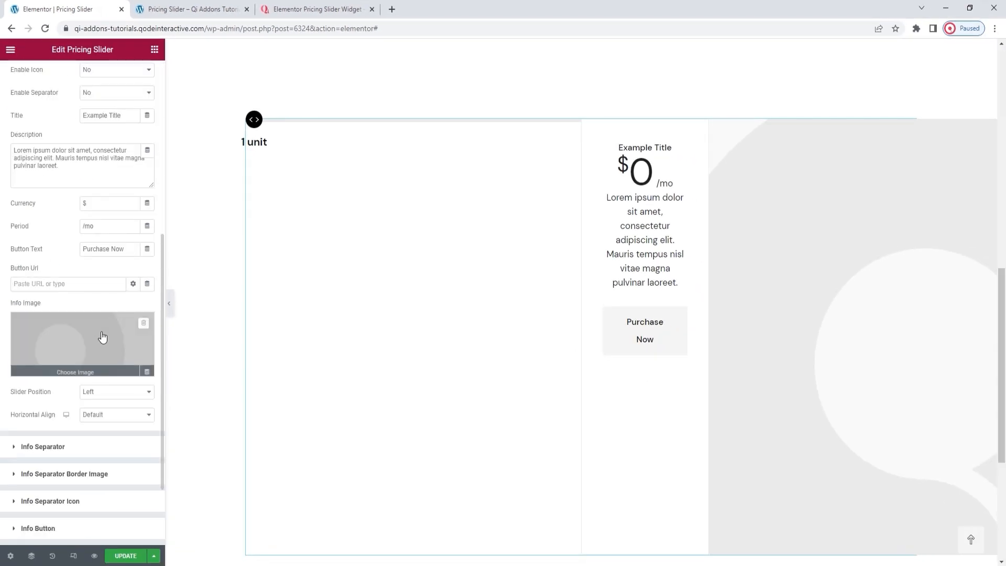
pyautogui.click(67, 354)
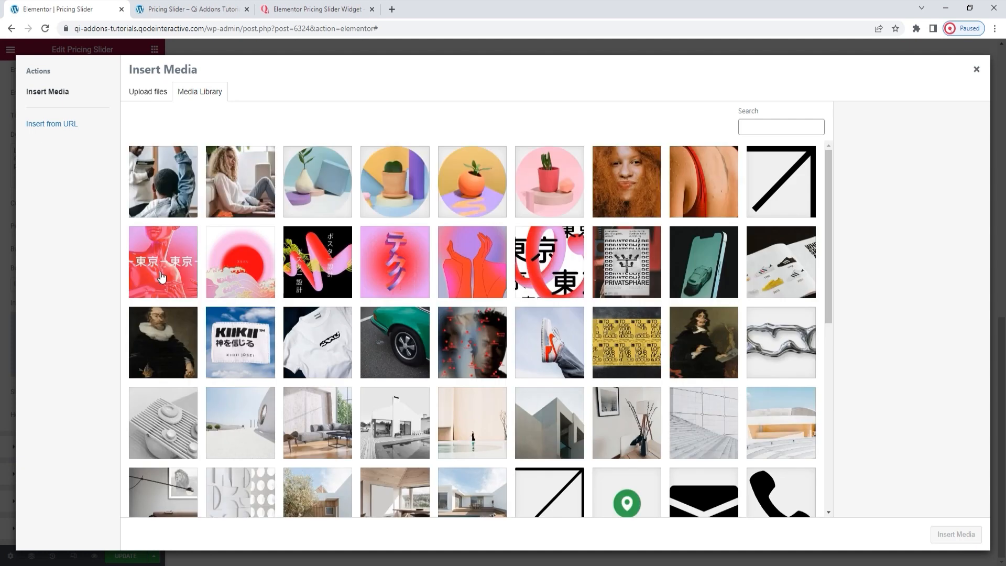
pyautogui.click(150, 205)
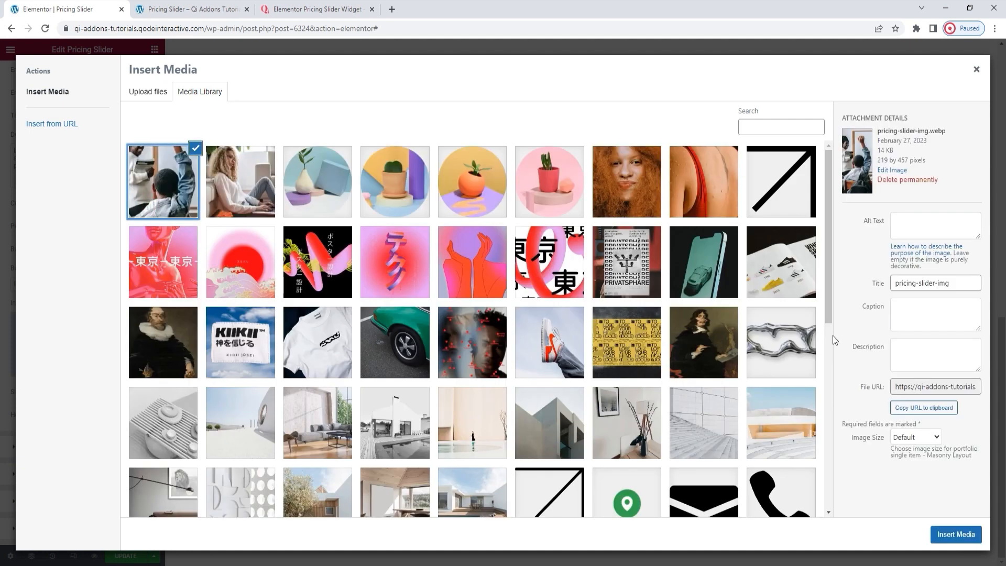
pyautogui.click(953, 534)
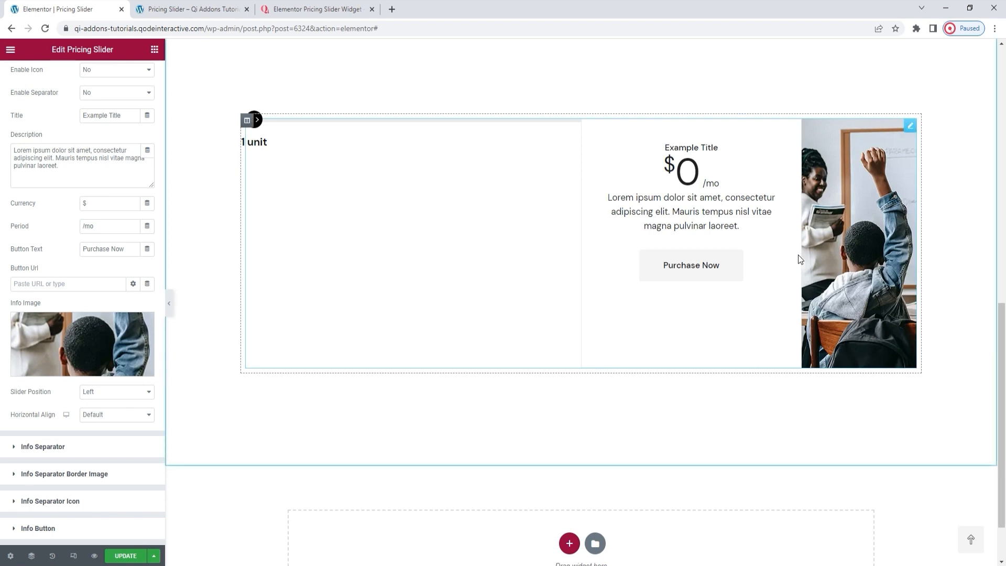
# Set the second slider's unit name to "Hour" and its plural unit name to "Hours".
pyautogui.scroll(6, 21, 324)
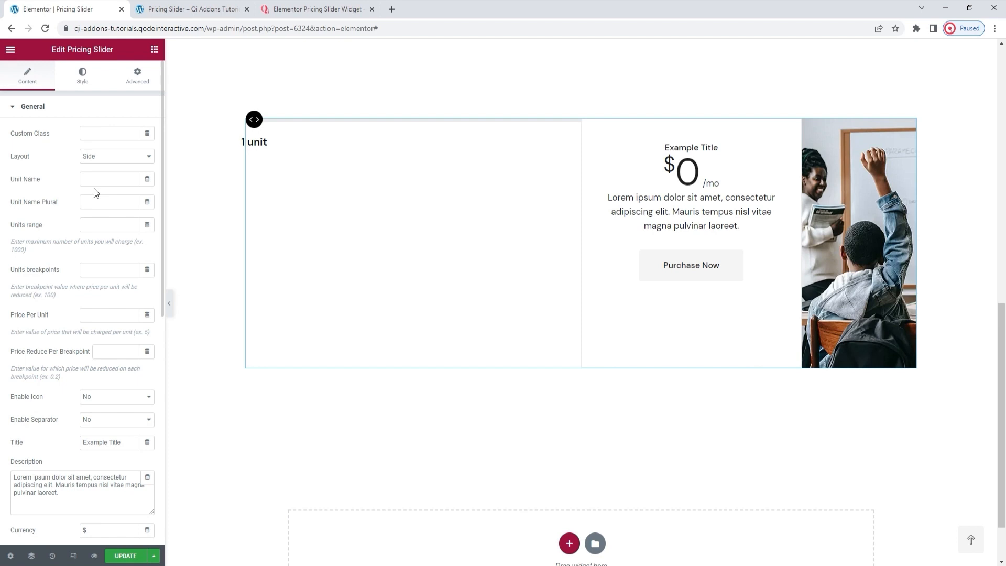
pyautogui.click(97, 179)
pyautogui.write('Hour')
pyautogui.doubleClick(94, 179)
pyautogui.rightClick(98, 181)
pyautogui.click(133, 224)
pyautogui.rightClick(116, 203)
pyautogui.click(145, 288)
pyautogui.write('s')
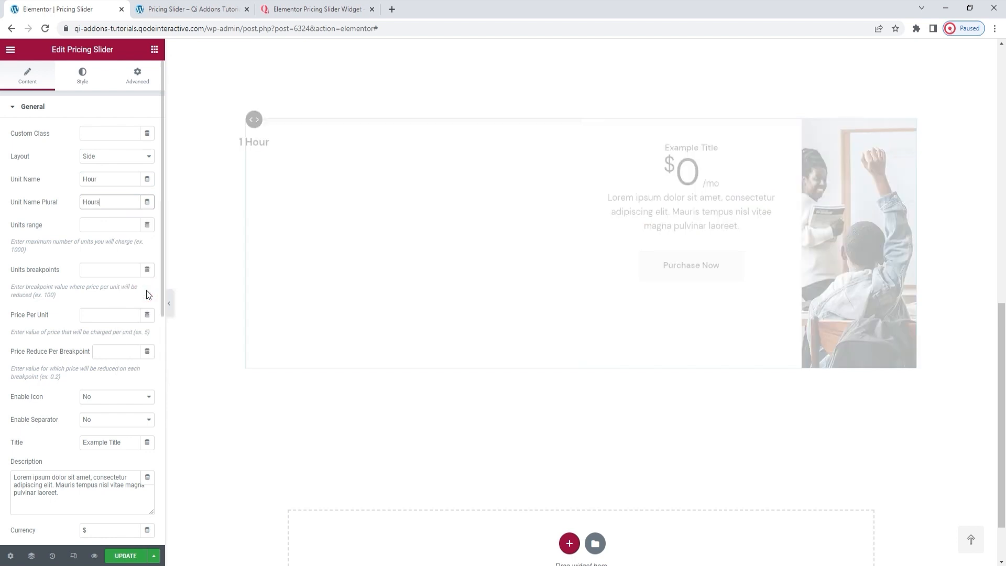
# Set the units range to 100 and the price per unit to 20.
pyautogui.click(102, 224)
pyautogui.write('100')
pyautogui.click(92, 315)
pyautogui.write('20')
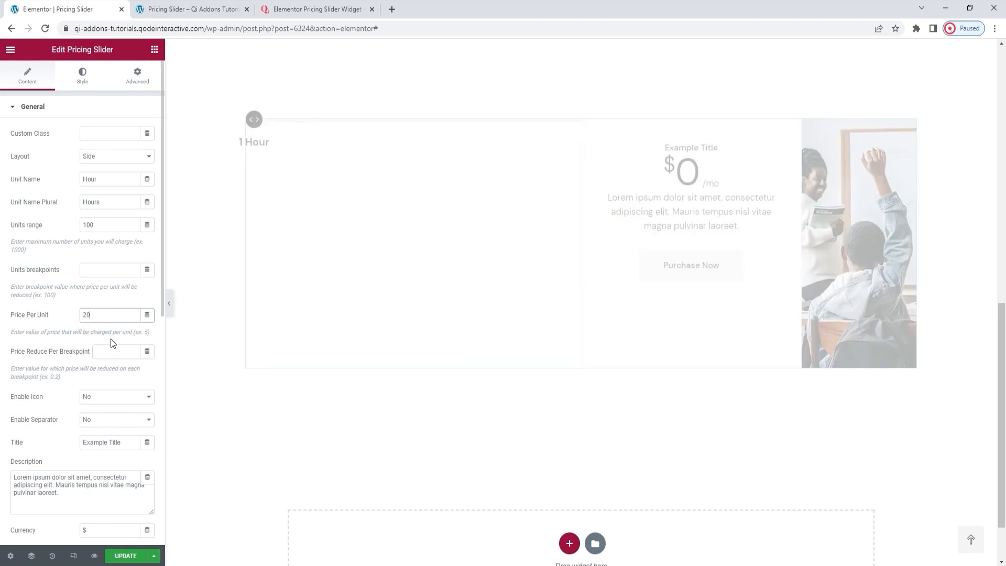
# Replace the second slider's example title with "Personal Use".
pyautogui.scroll(-1, 109, 394)
pyautogui.click(111, 394)
pyautogui.tripleClick(111, 394)
pyautogui.write('Personal Use')
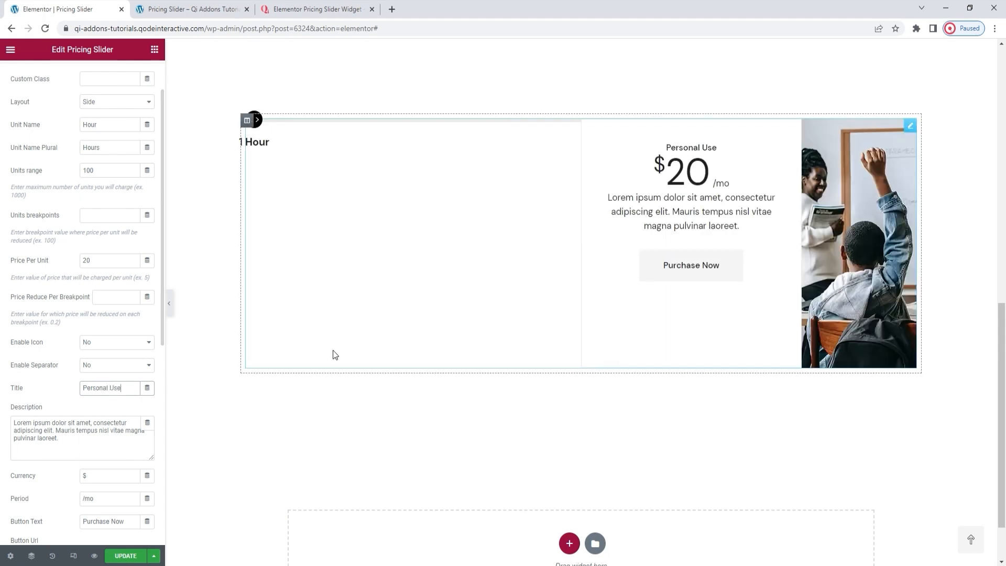
# Open the first pricing slider's content settings and copy its entire description text.
pyautogui.scroll(8, 336, 350)
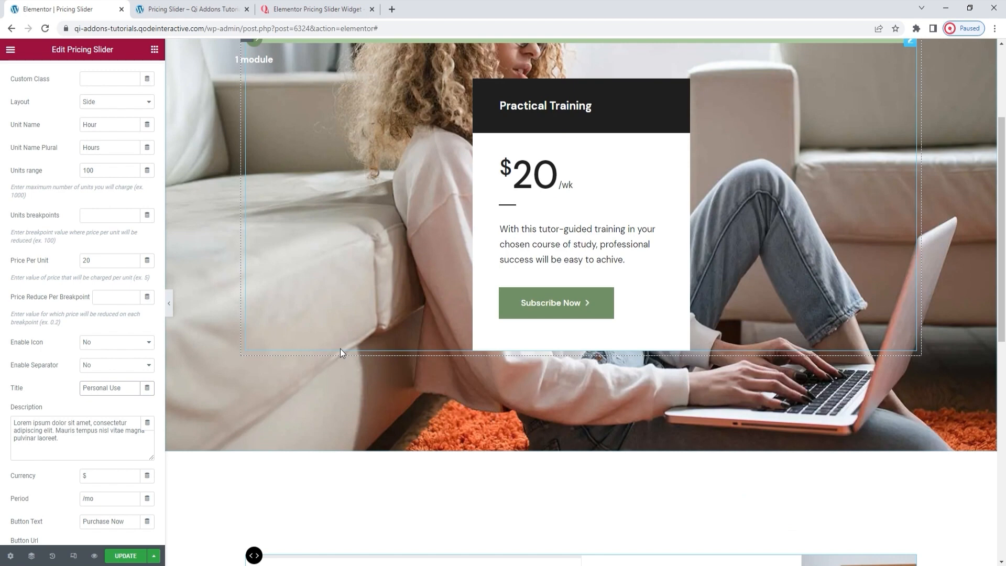
pyautogui.click(587, 223)
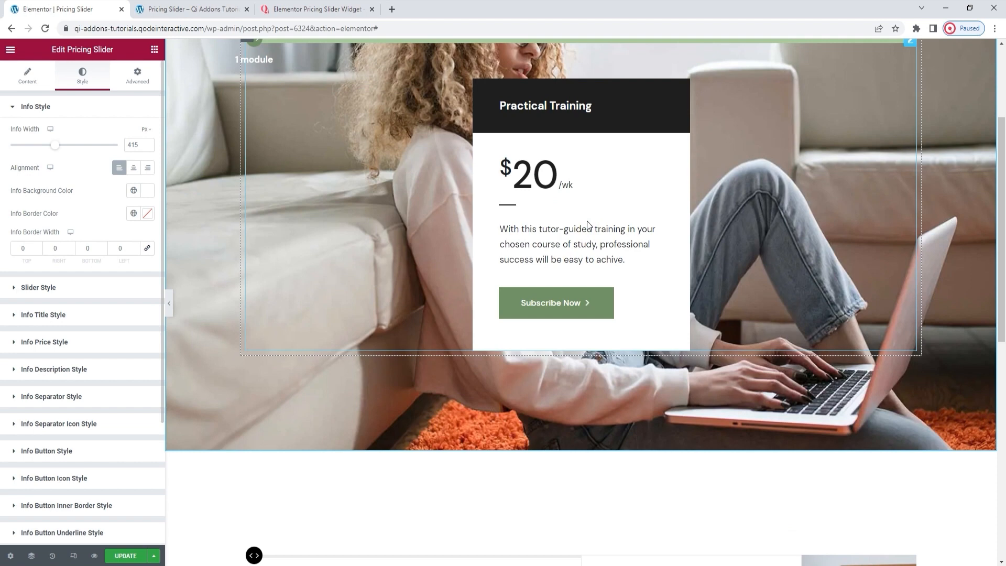
pyautogui.click(29, 76)
pyautogui.scroll(-1, 90, 240)
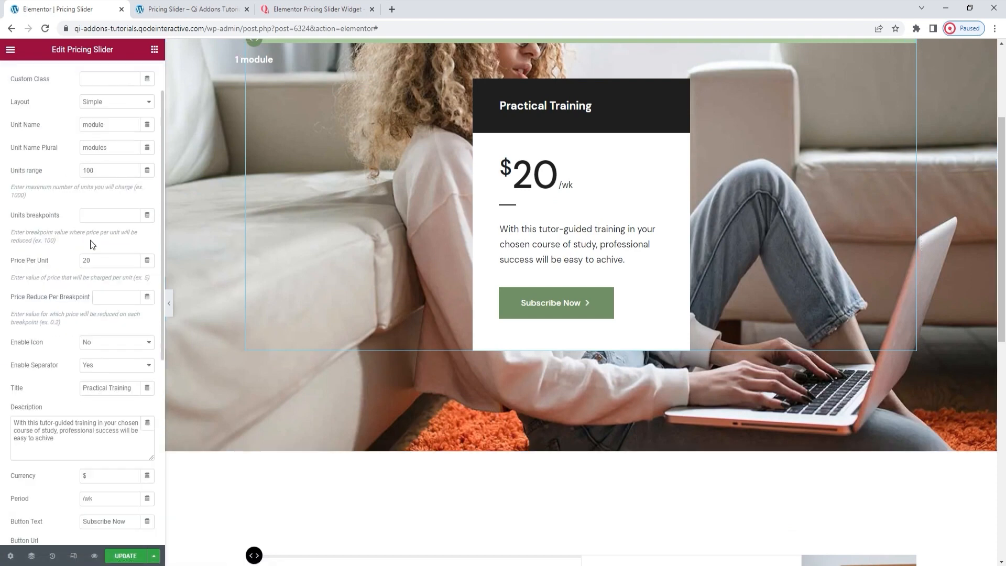
pyautogui.scroll(-1, 91, 244)
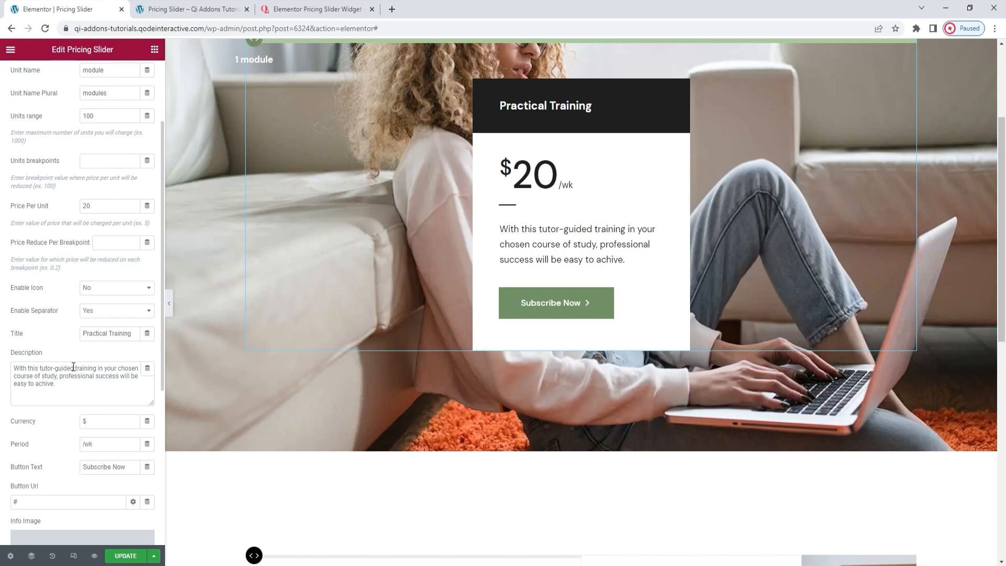
pyautogui.click(74, 366)
pyautogui.hotkey('ctrl', 'a')
pyautogui.rightClick(74, 366)
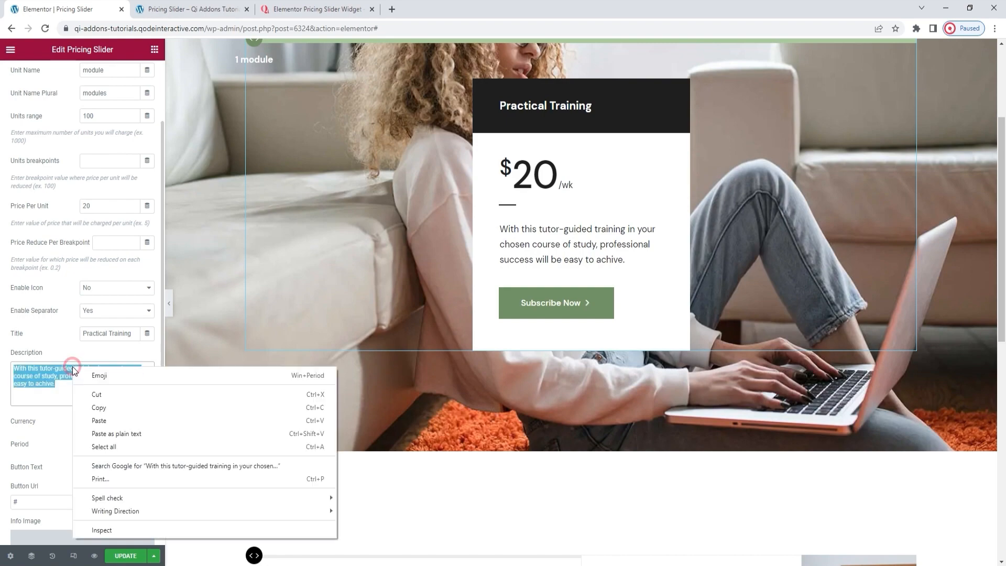
pyautogui.click(102, 407)
# Replace the second pricing slider's placeholder description with the text copied from the first slider.
pyautogui.scroll(-7, 470, 325)
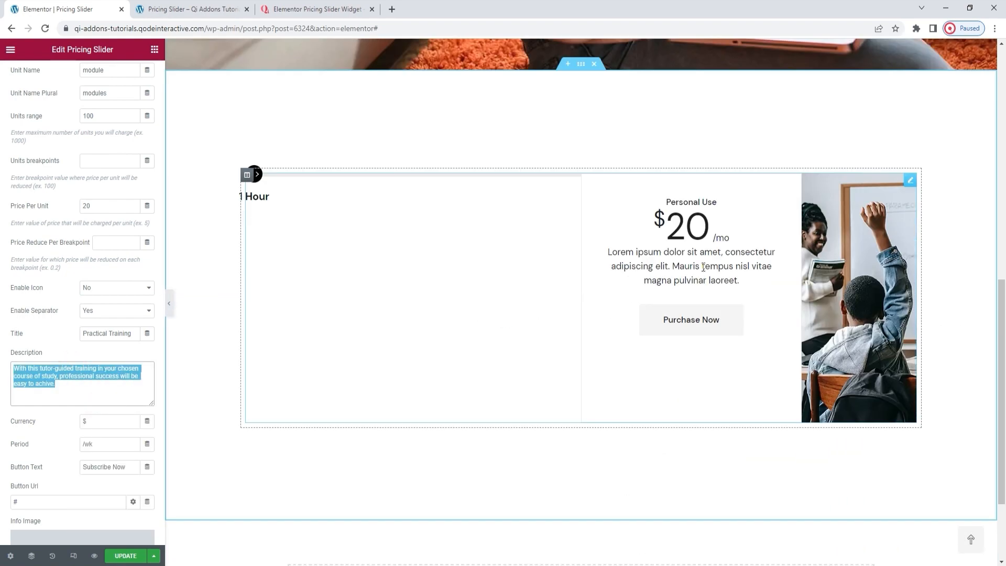
pyautogui.click(709, 257)
pyautogui.scroll(-4, 79, 419)
pyautogui.click(81, 369)
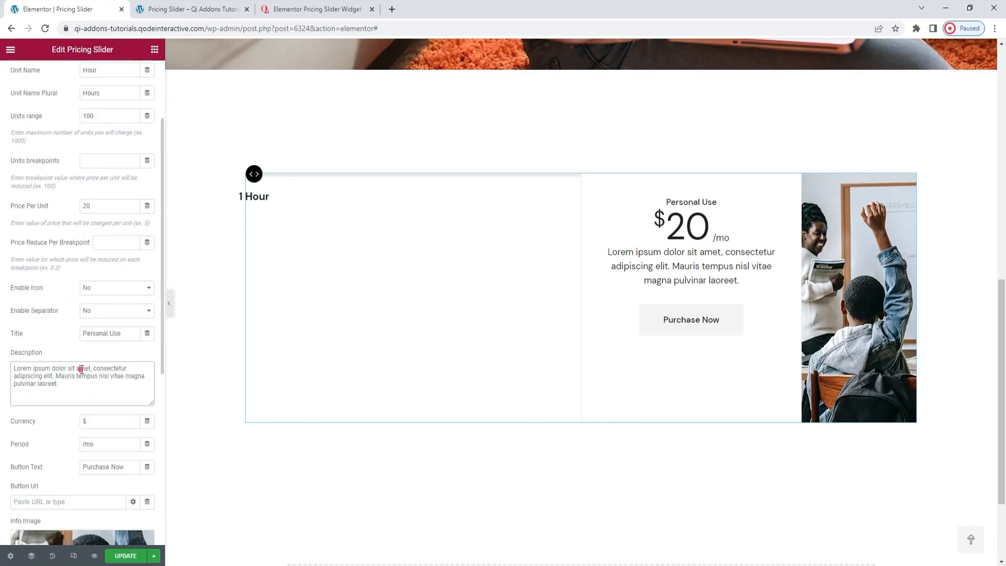
pyautogui.hotkey('ctrl', 'a')
pyautogui.rightClick(80, 369)
pyautogui.click(112, 422)
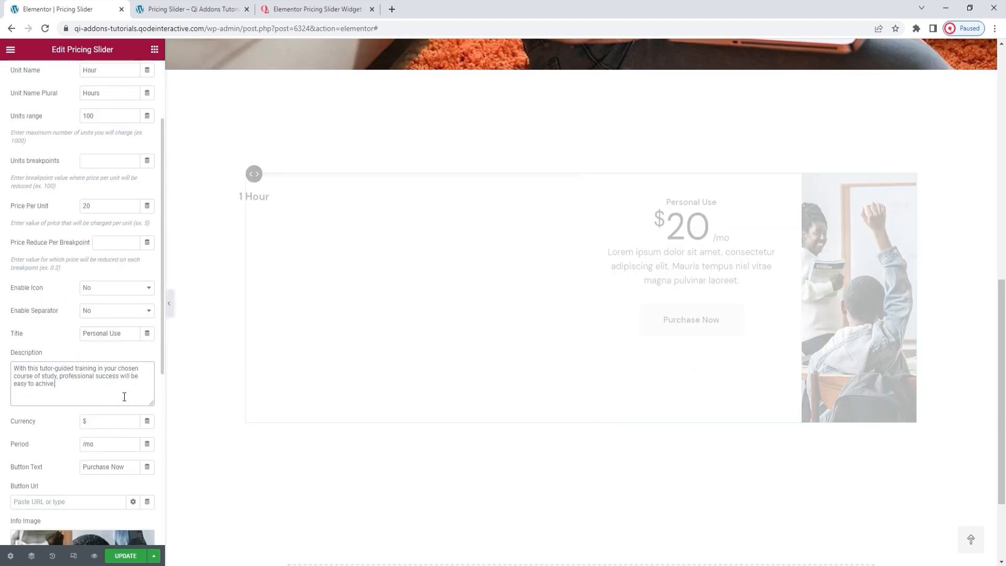
# Set the price period text of the second slider to "monthly".
pyautogui.click(102, 426)
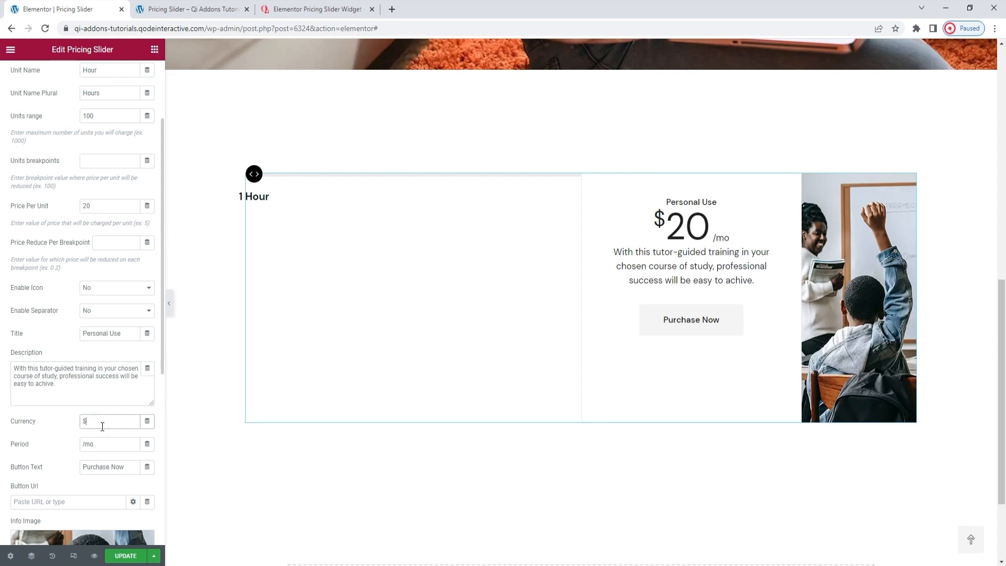
pyautogui.tripleClick(95, 444)
pyautogui.write('monthly')
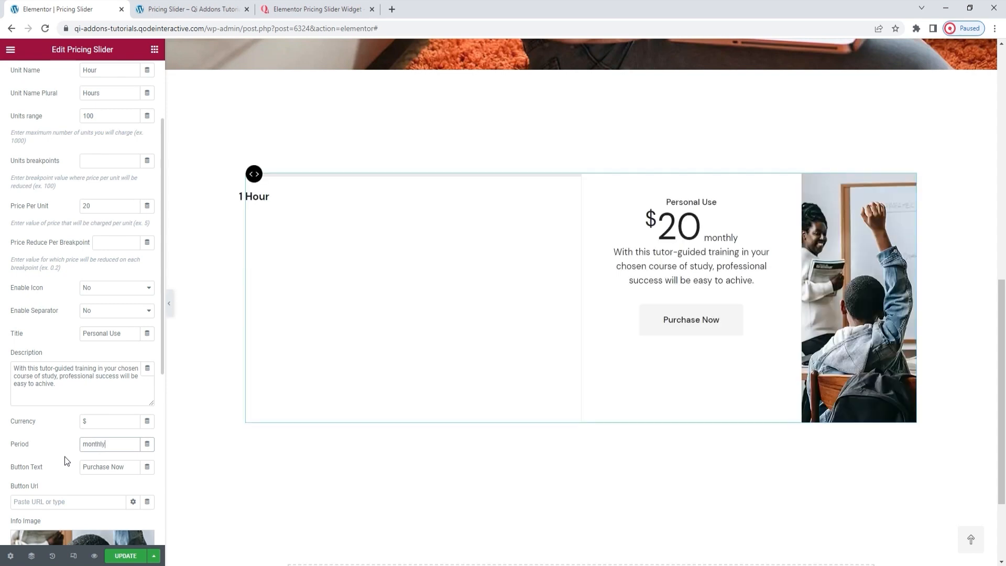
# Shorten the button text to "Purchase" and set the button URL to "#".
pyautogui.doubleClick(116, 465)
pyautogui.press('BackSpace')
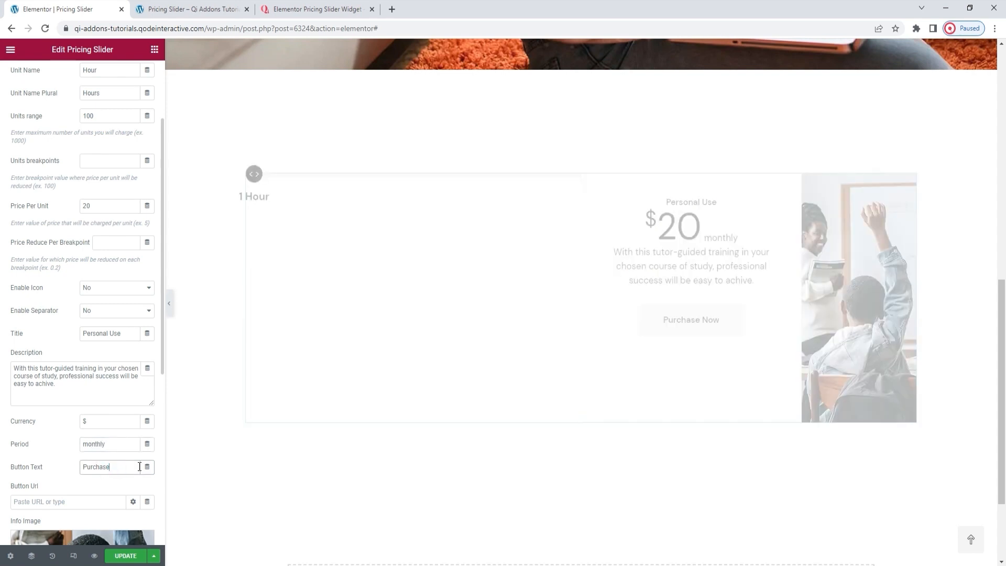
pyautogui.click(73, 504)
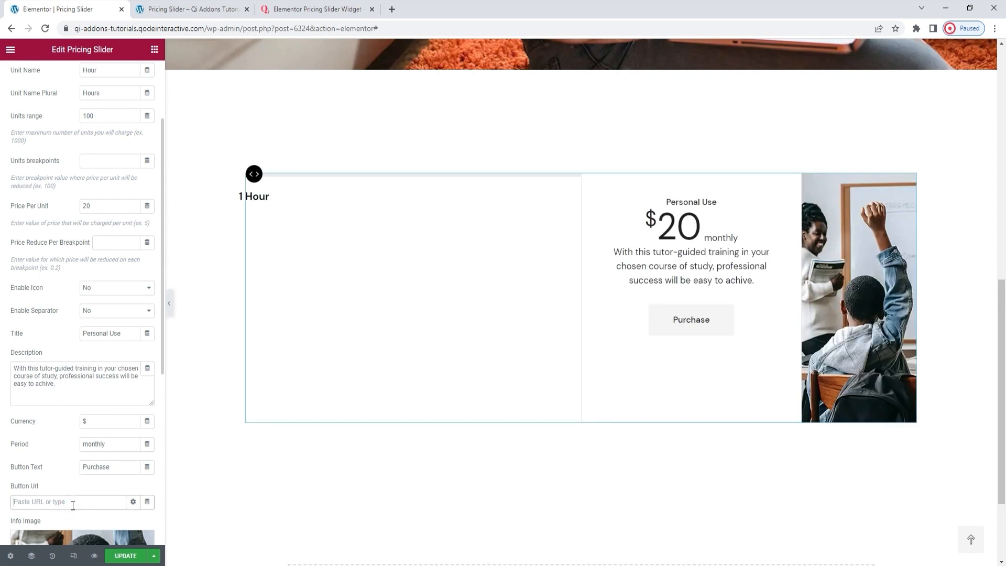
pyautogui.write('#')
# Try the Right slider position before restoring Left, and review the horizontal alignment options while keeping Default.
pyautogui.scroll(-3, 84, 495)
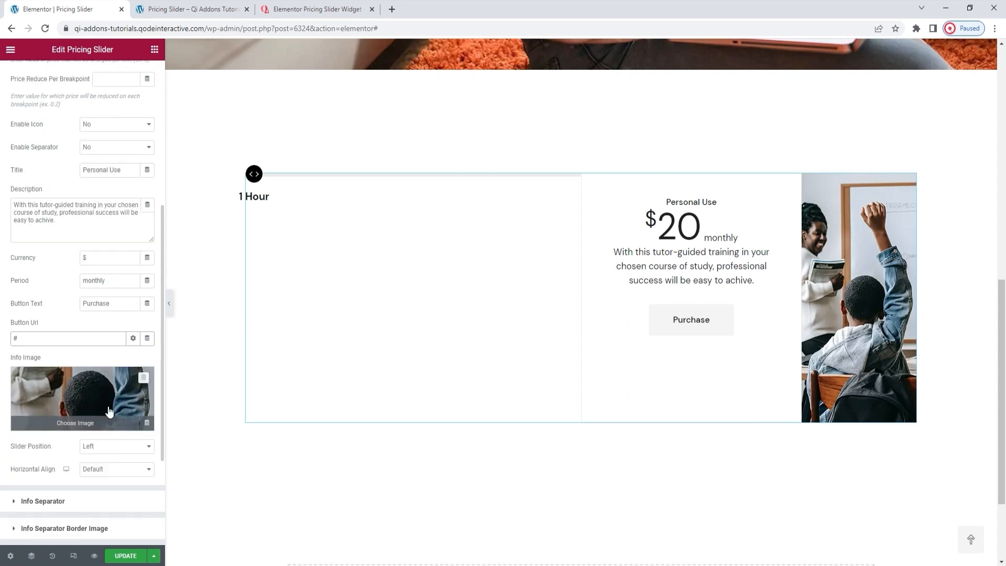
pyautogui.scroll(-1, 109, 410)
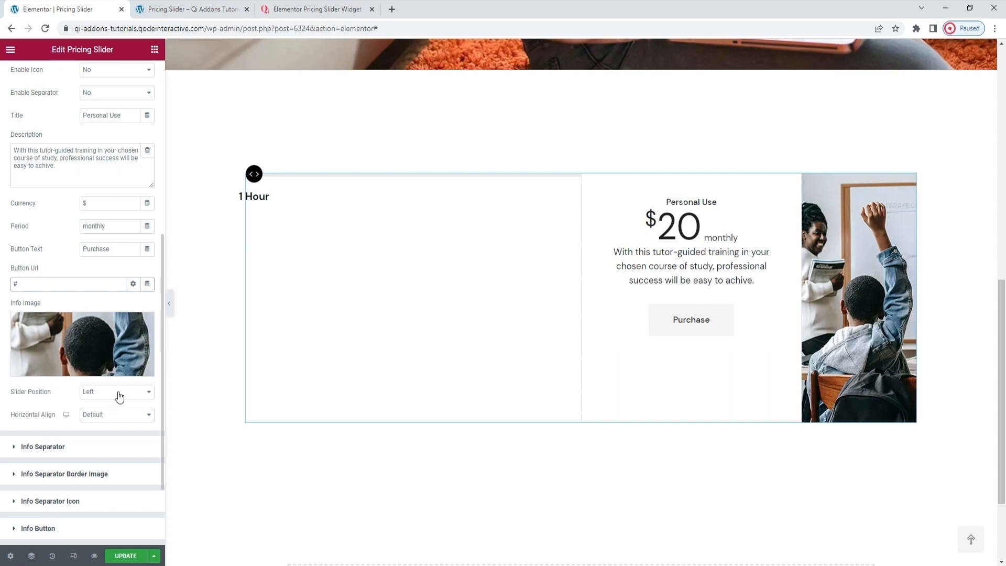
pyautogui.click(118, 393)
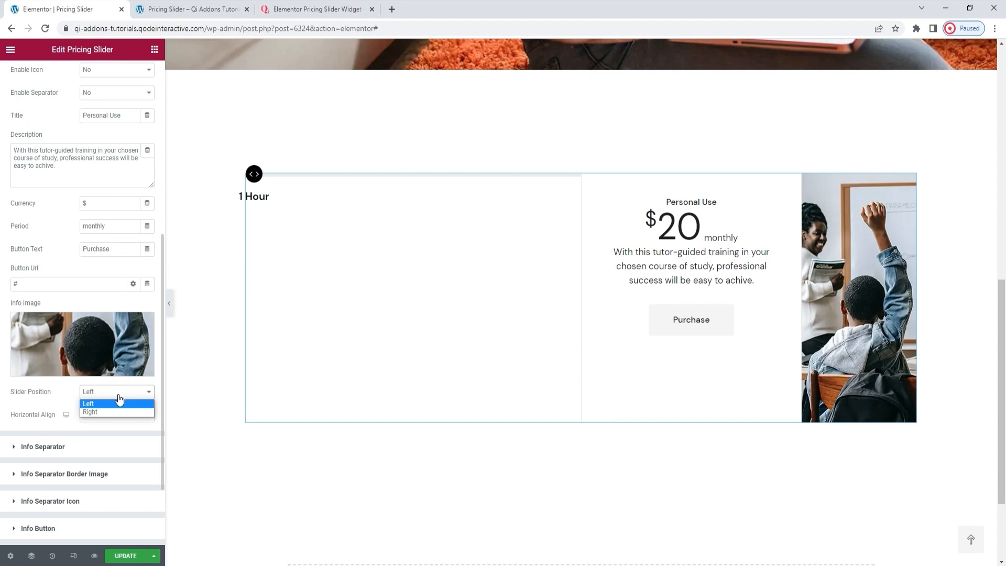
pyautogui.click(113, 411)
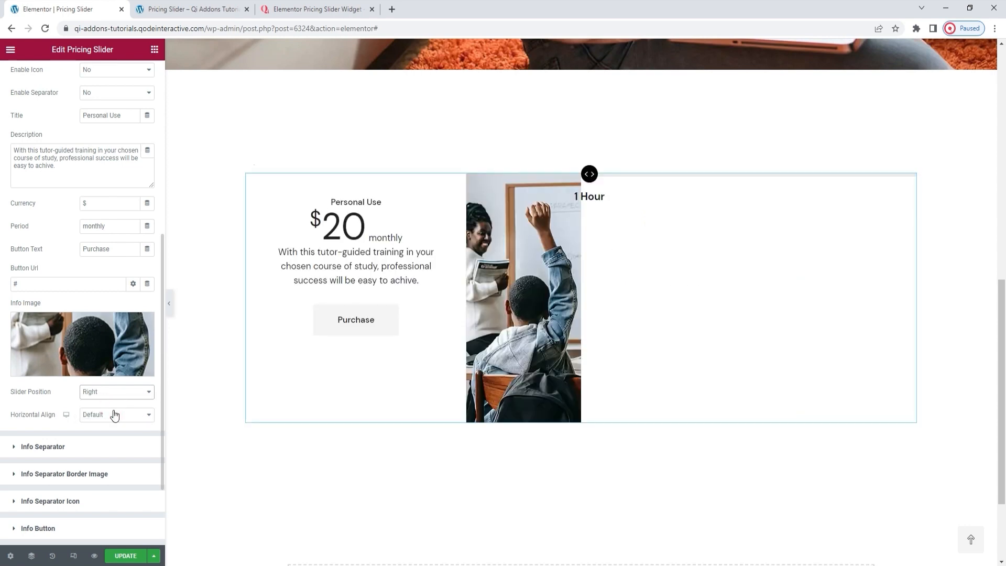
pyautogui.click(114, 393)
pyautogui.click(114, 404)
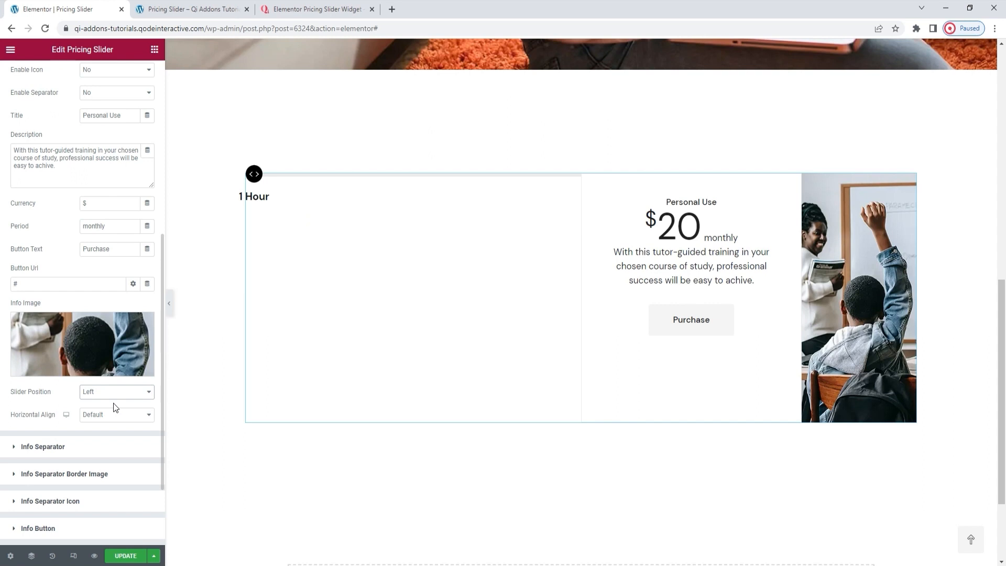
pyautogui.click(113, 414)
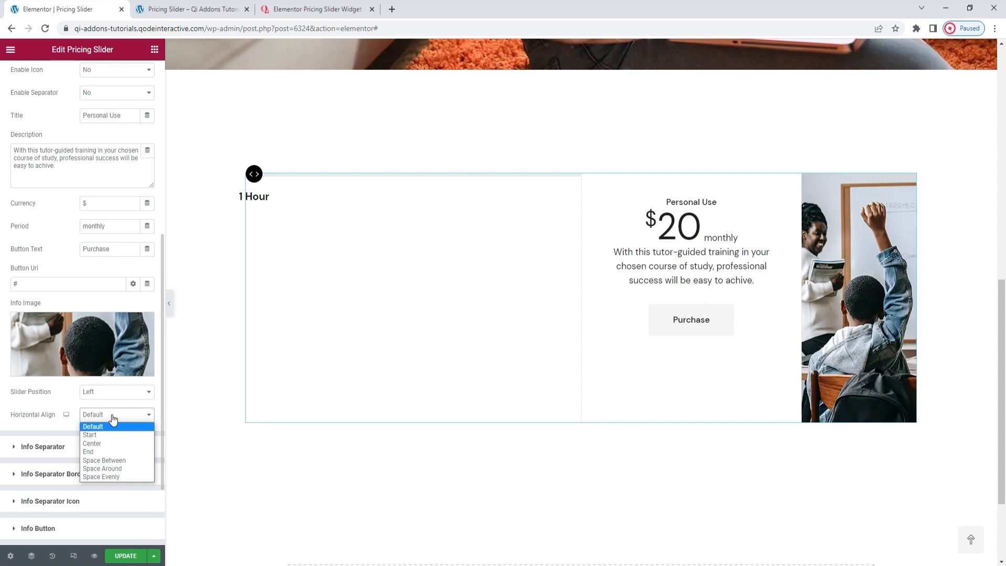
pyautogui.click(113, 419)
# Change the info button's layout to Textual and enable its text underline.
pyautogui.scroll(-2, 119, 447)
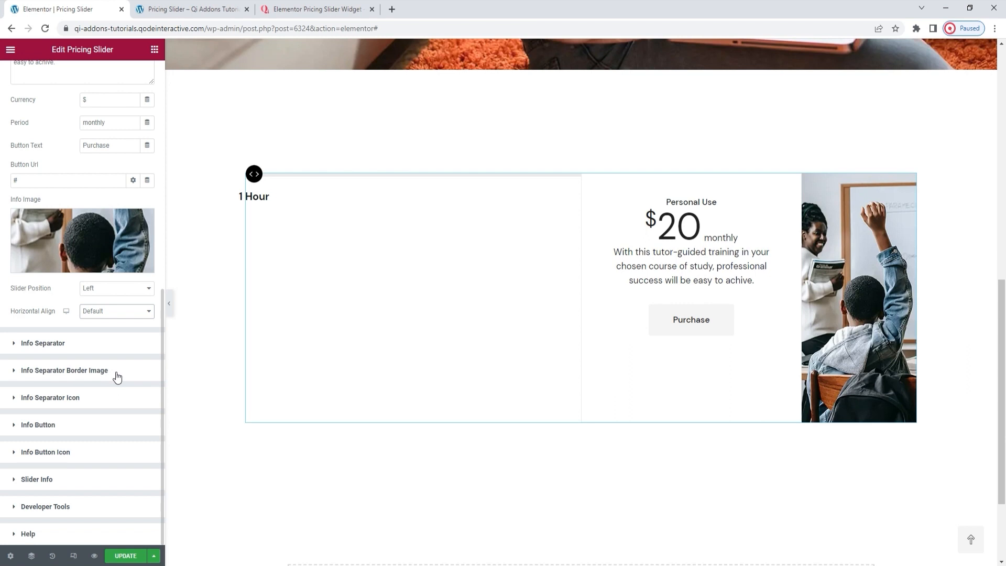
pyautogui.click(98, 423)
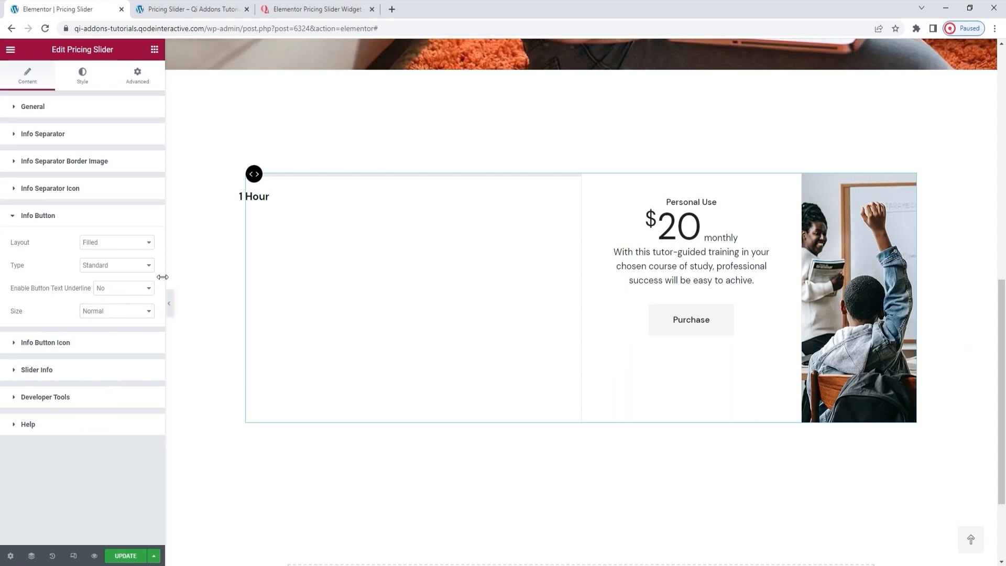
pyautogui.click(144, 243)
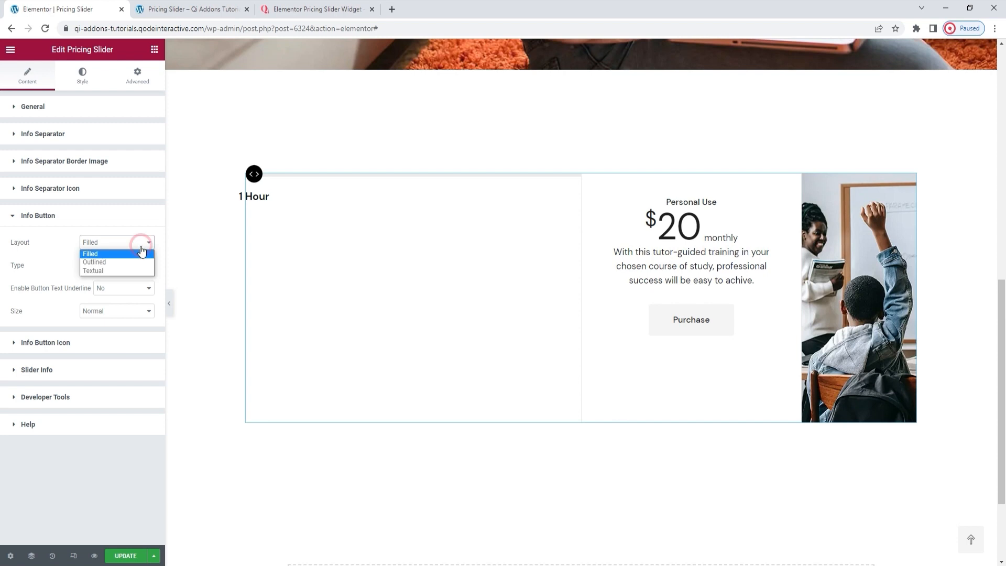
pyautogui.click(128, 271)
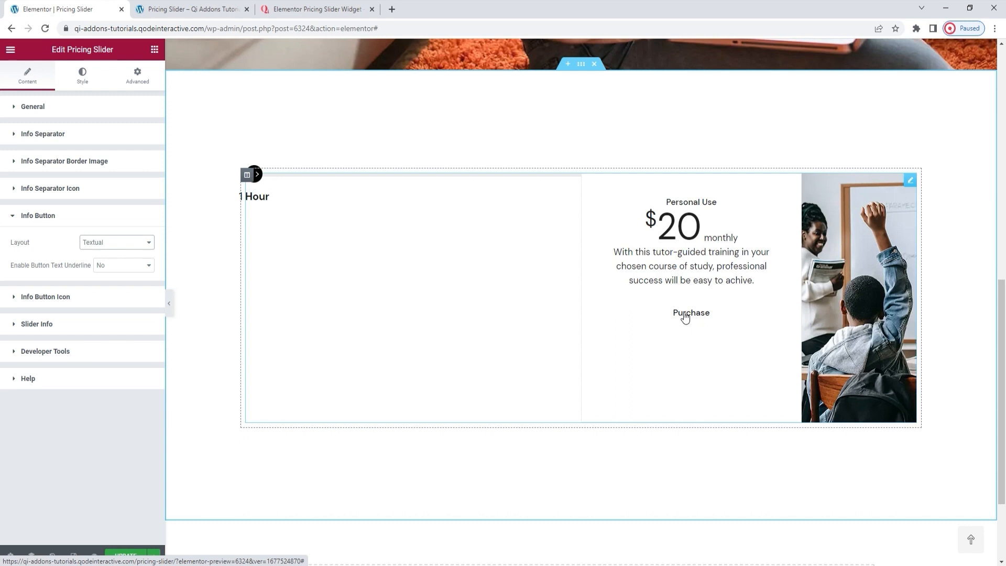
pyautogui.click(140, 272)
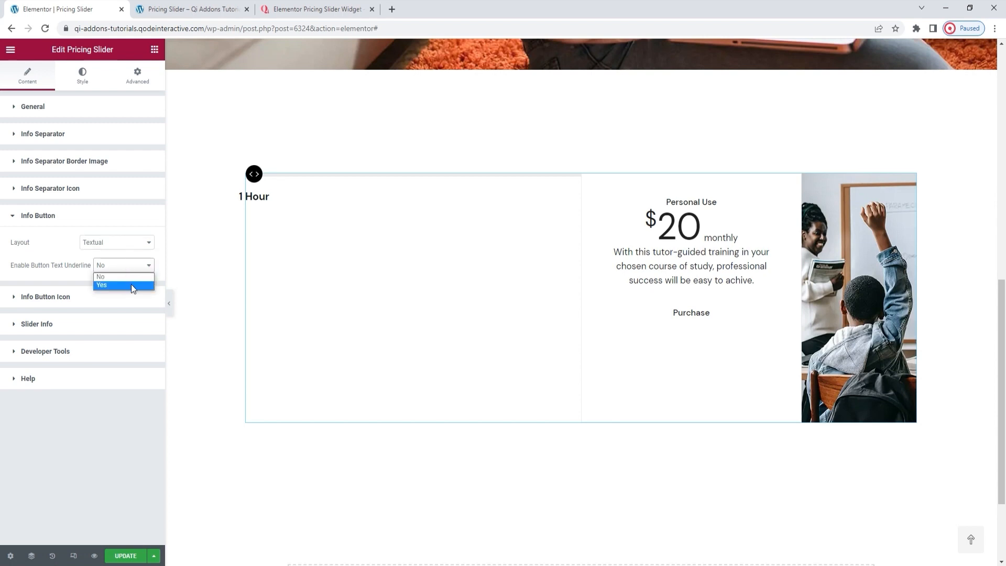
pyautogui.click(131, 284)
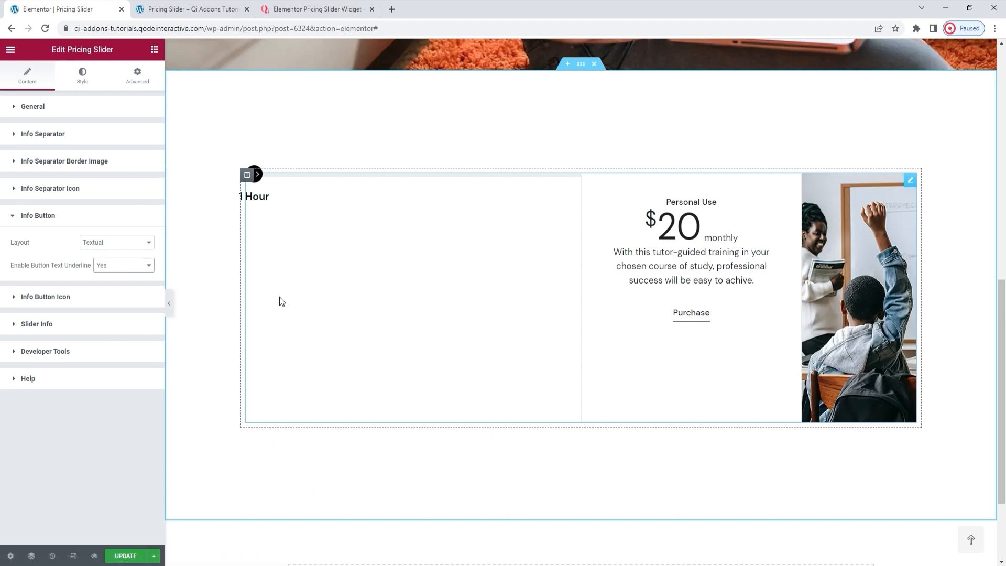
# Insert the arrow-button.svg icon into the info button and set its icon position to Left.
pyautogui.click(111, 297)
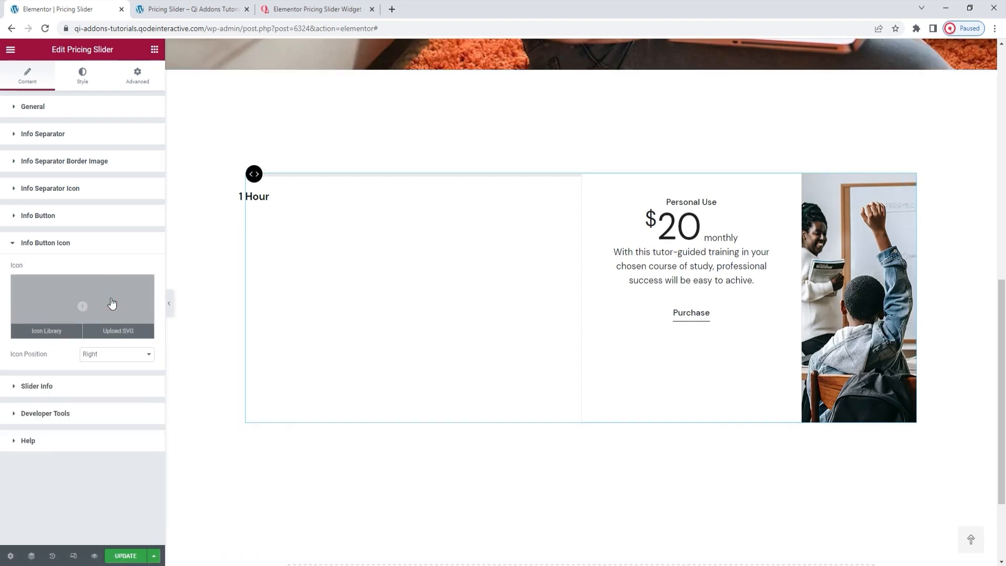
pyautogui.click(104, 330)
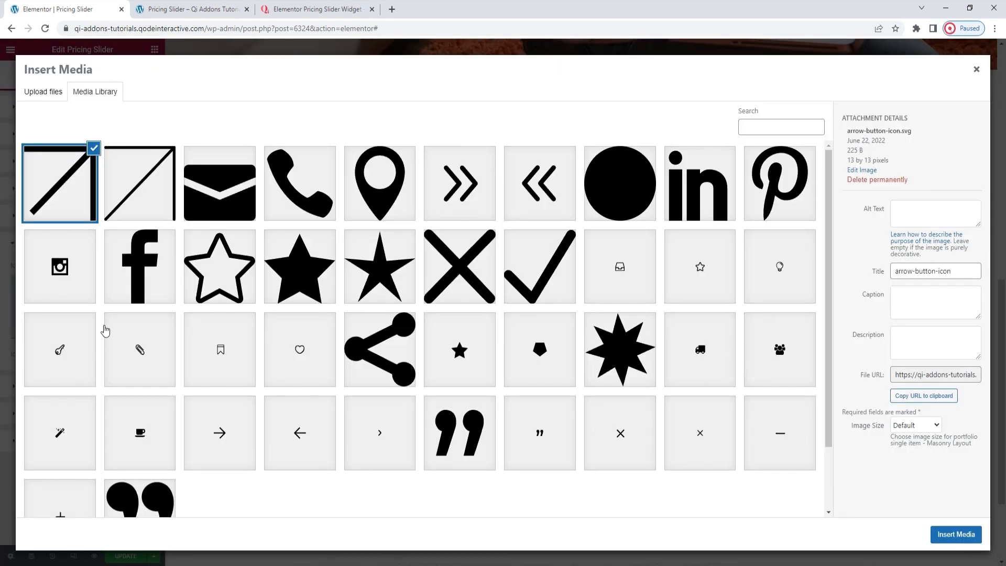
pyautogui.click(379, 419)
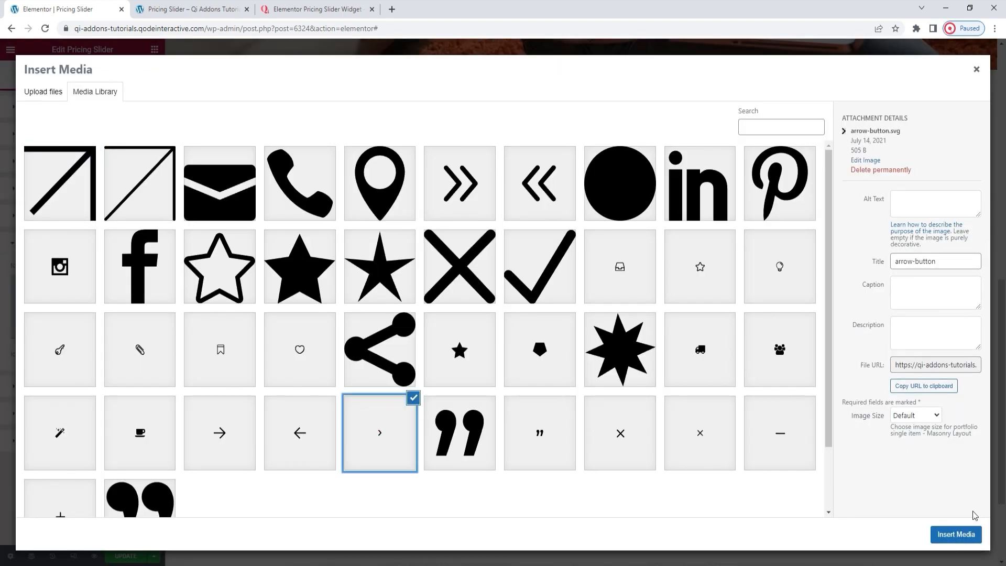
pyautogui.click(968, 535)
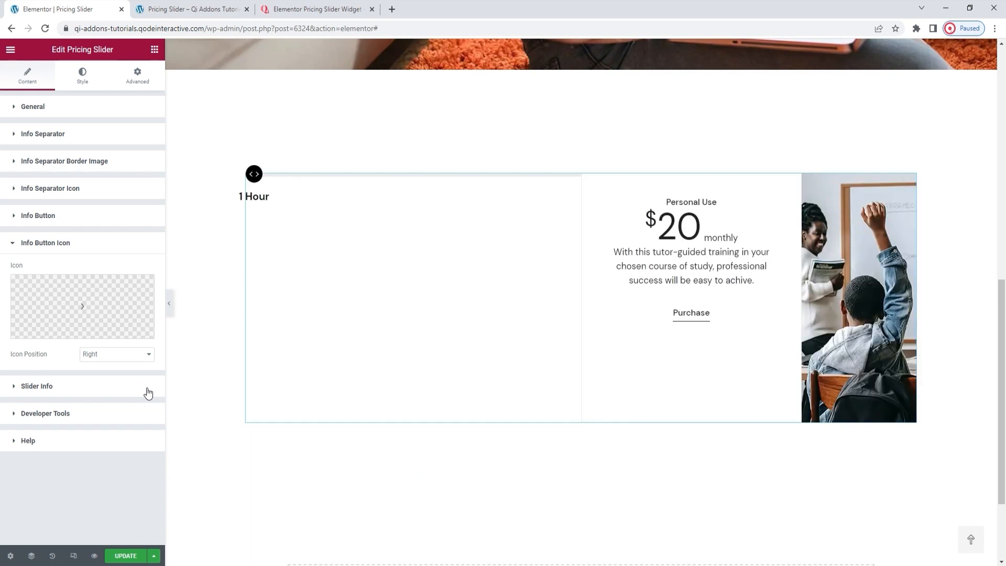
pyautogui.click(126, 359)
pyautogui.click(125, 366)
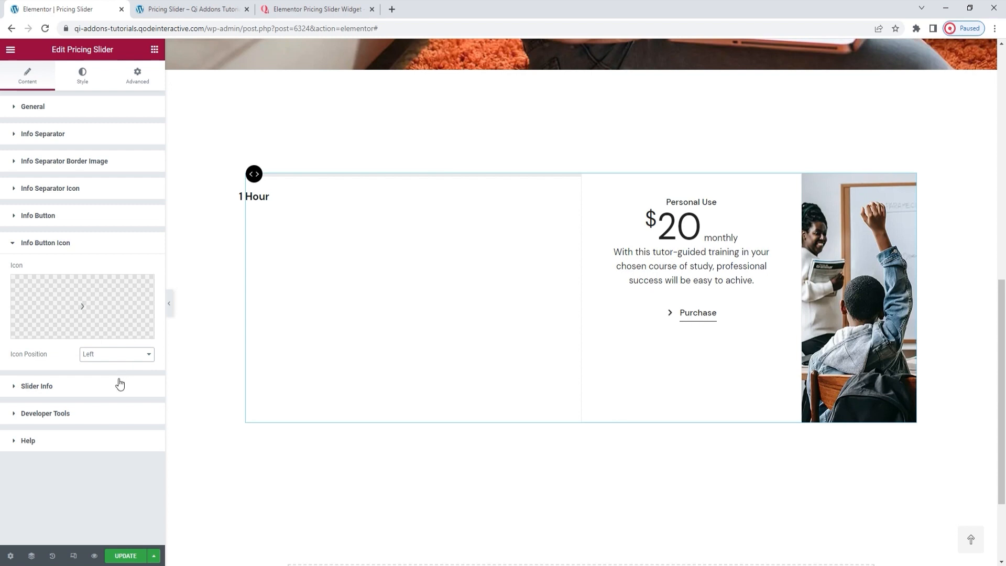
# Set the slider subtitle to "Easy to use" and the slider title to "Pricing info".
pyautogui.click(119, 382)
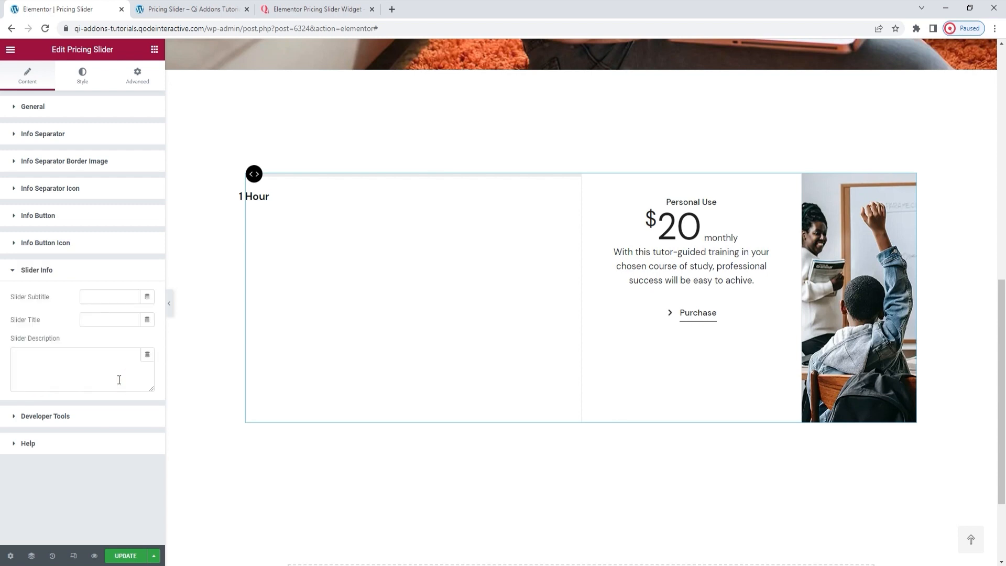
pyautogui.click(98, 298)
pyautogui.write('Easy')
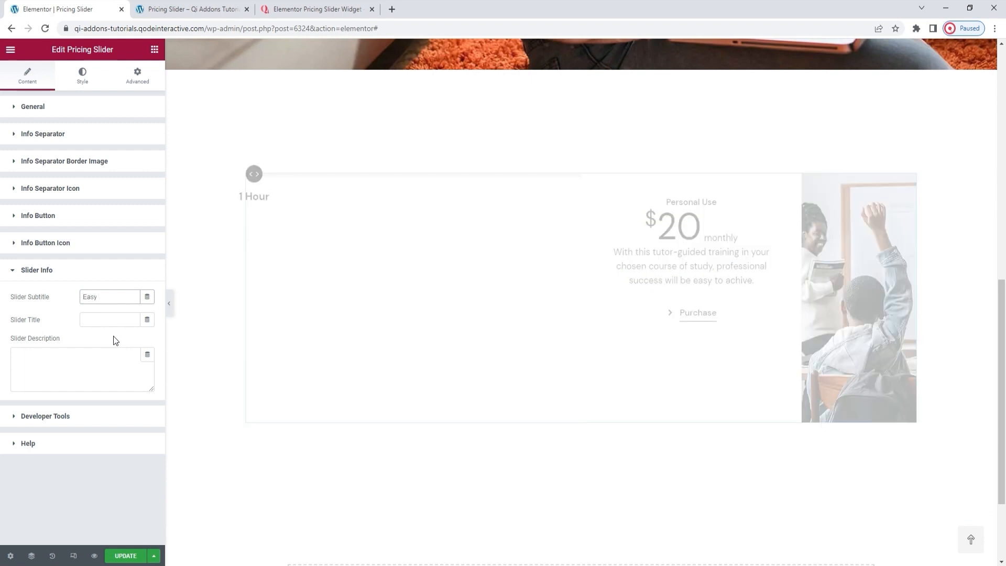
pyautogui.write(' to use')
pyautogui.click(100, 323)
pyautogui.write('Pr')
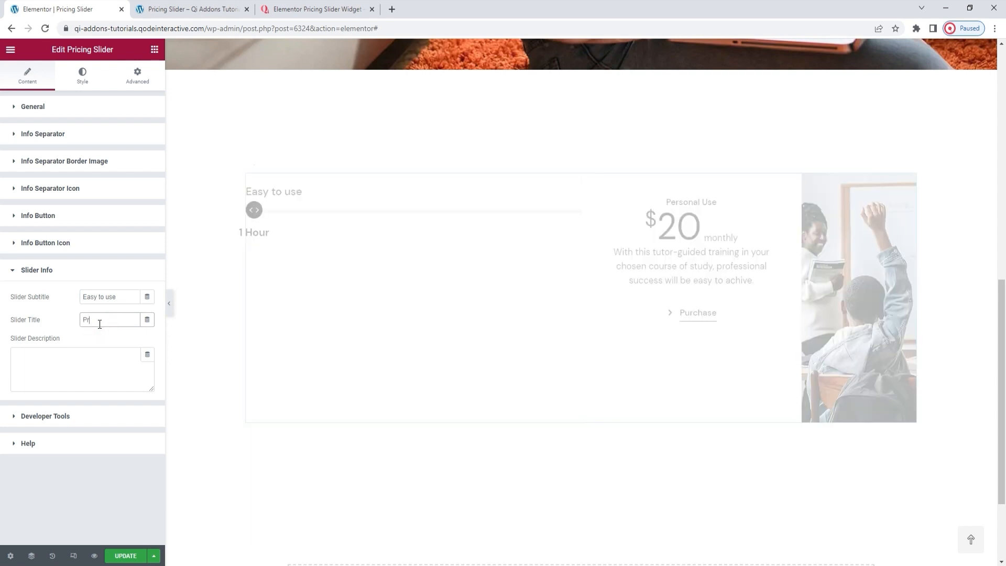
pyautogui.write('icing info')
# Enter the slider description "Feature a side panel with additional info and images.".
pyautogui.click(98, 367)
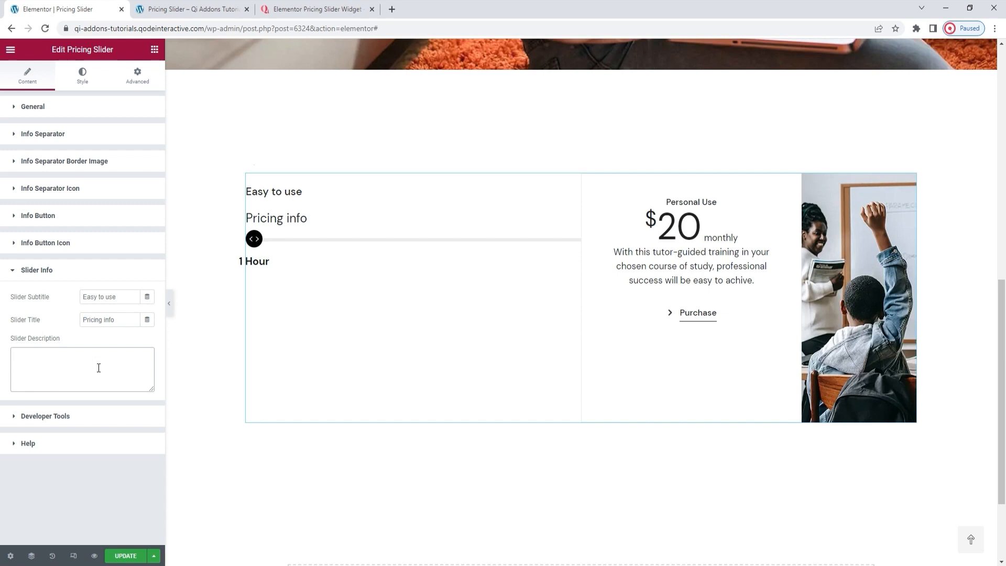
pyautogui.write('Feature a side panel with additional')
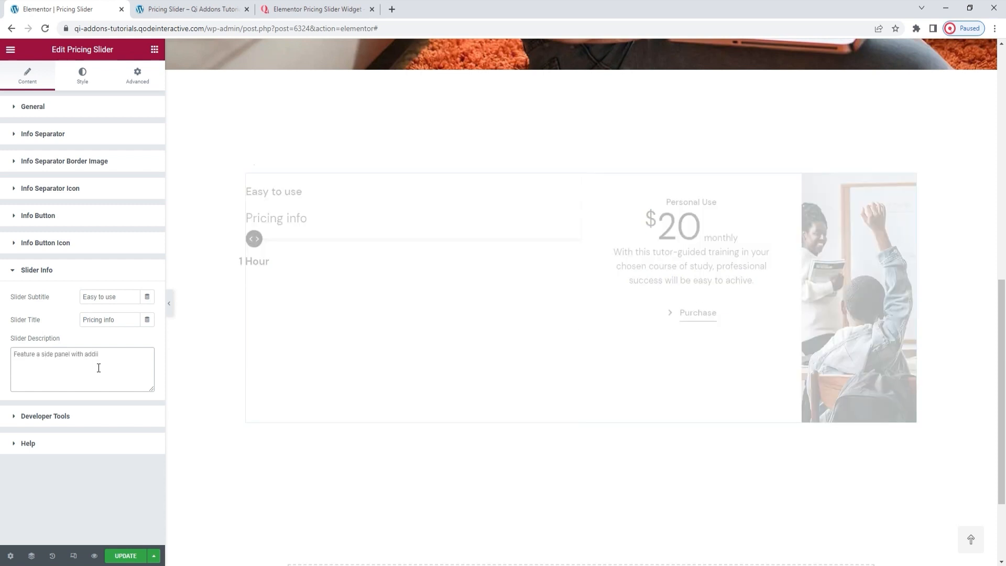
pyautogui.write(' info and images.')
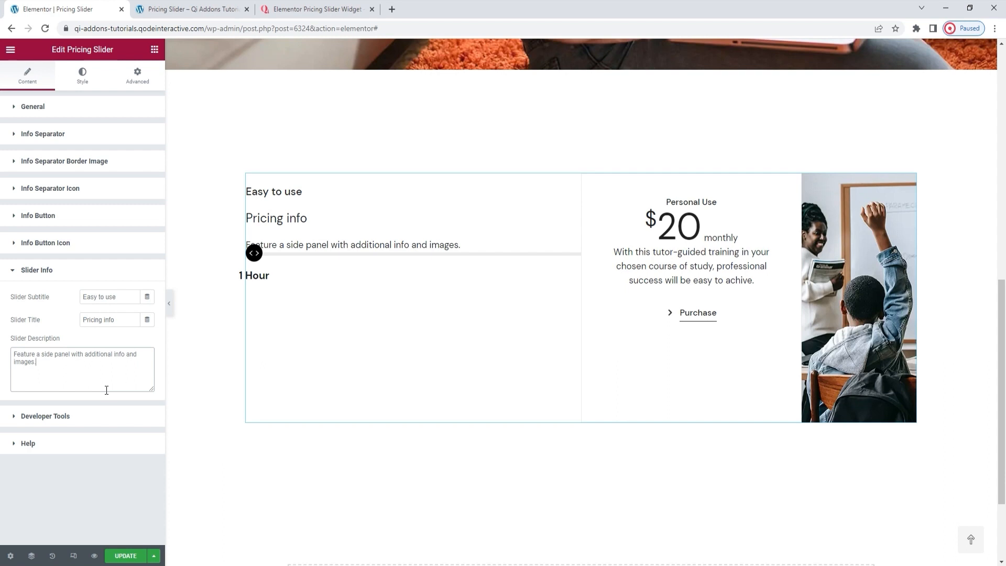
# Left-align the info panel's content and set its background color to white (#FFFFFF).
pyautogui.click(87, 82)
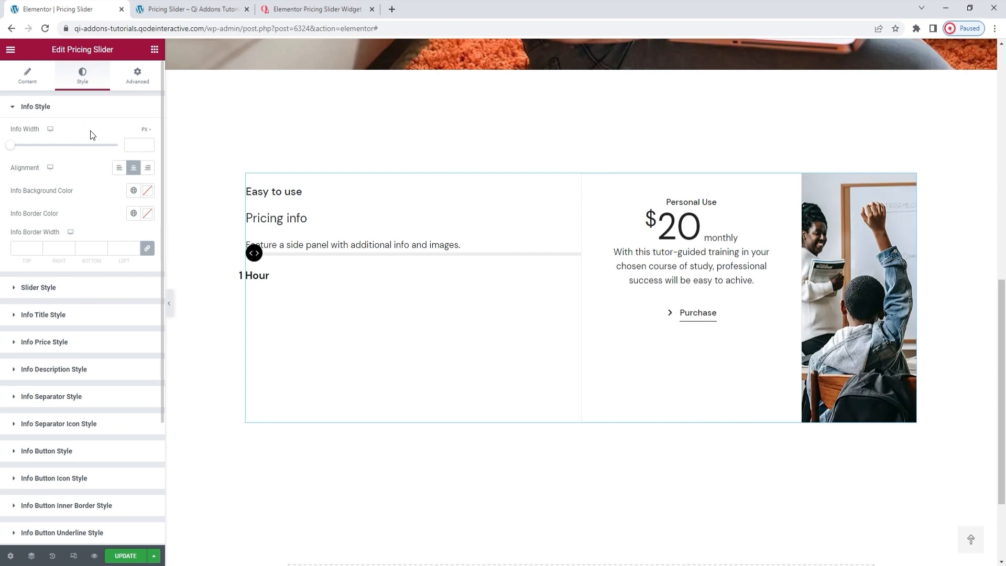
pyautogui.click(118, 174)
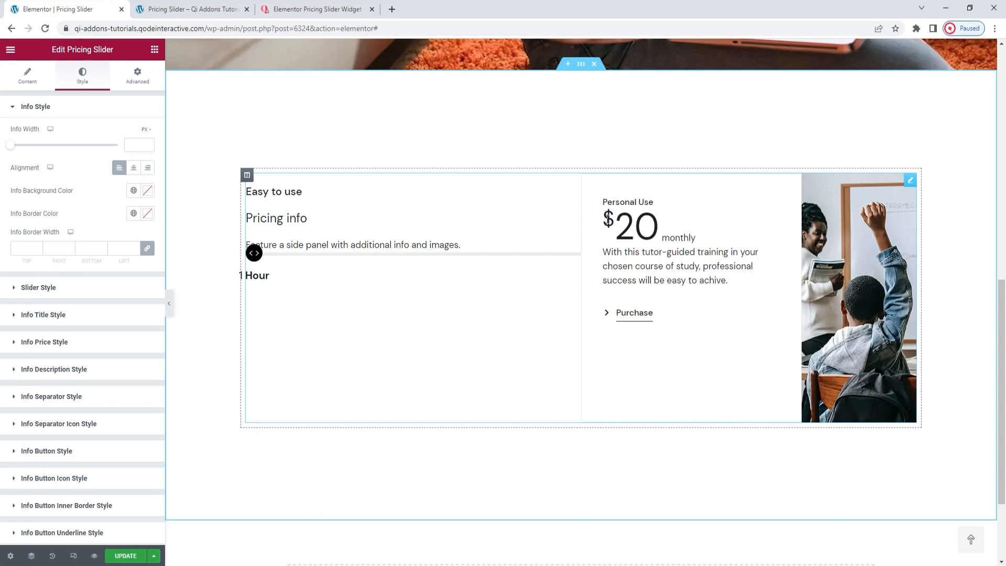
pyautogui.click(147, 190)
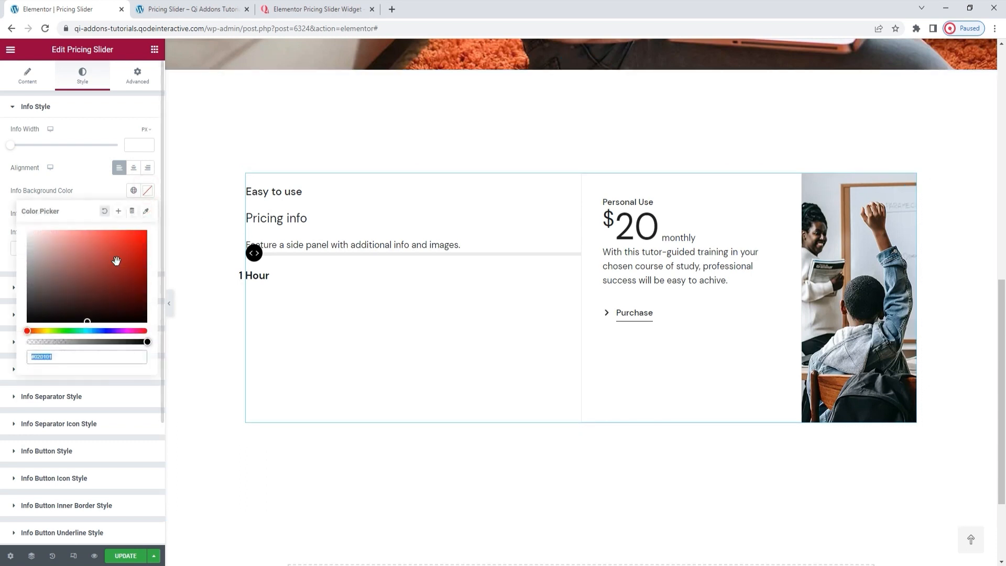
pyautogui.moveTo(61, 287); pyautogui.dragTo(26, 230)
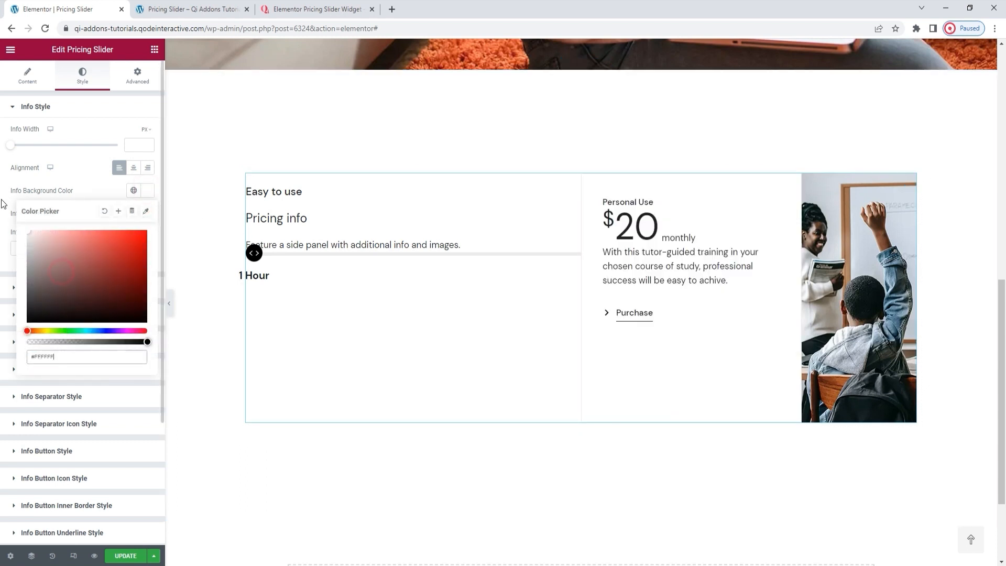
pyautogui.click(146, 192)
# Set the info panel's border color to #e1e1e1.
pyautogui.click(148, 213)
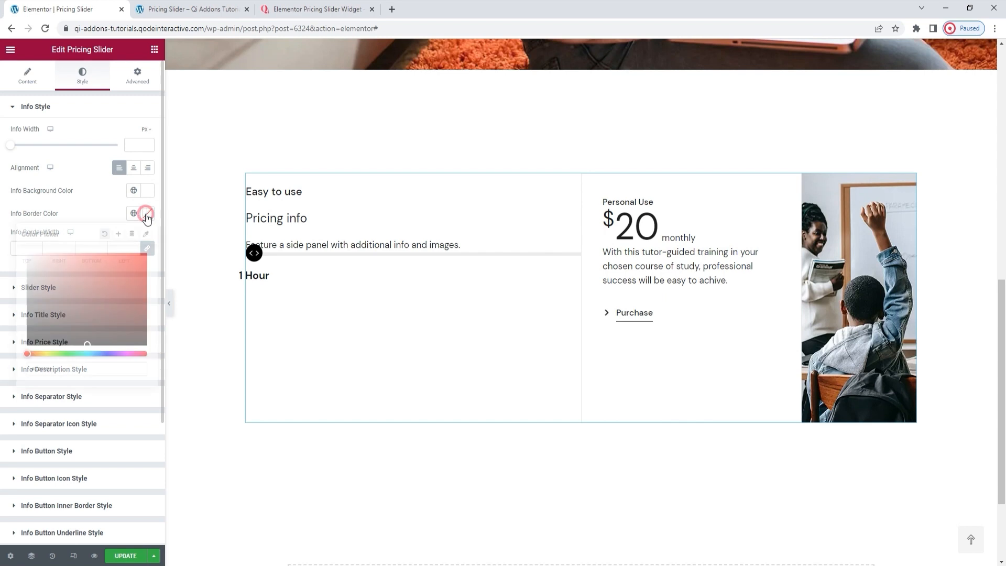
pyautogui.click(93, 270)
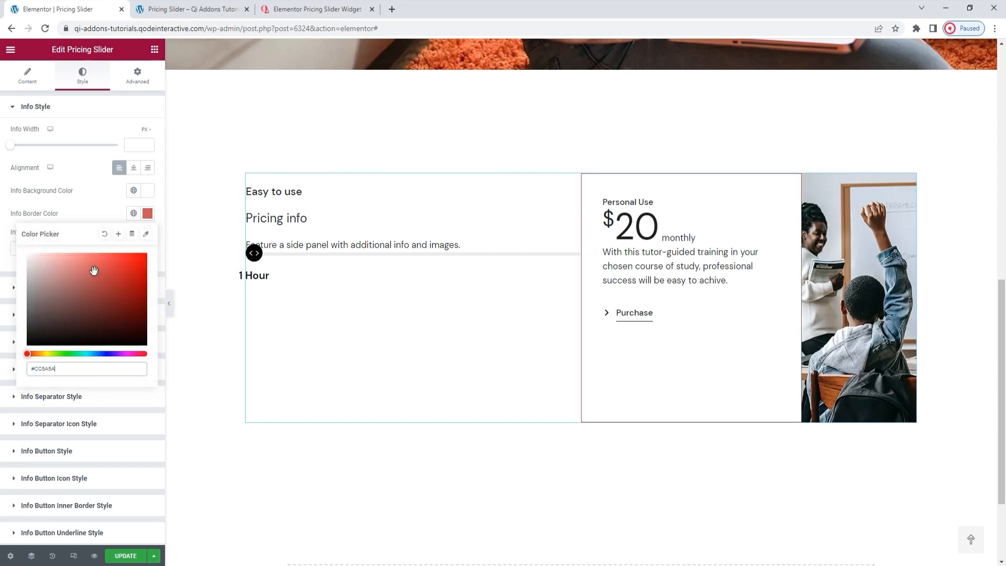
pyautogui.doubleClick(52, 368)
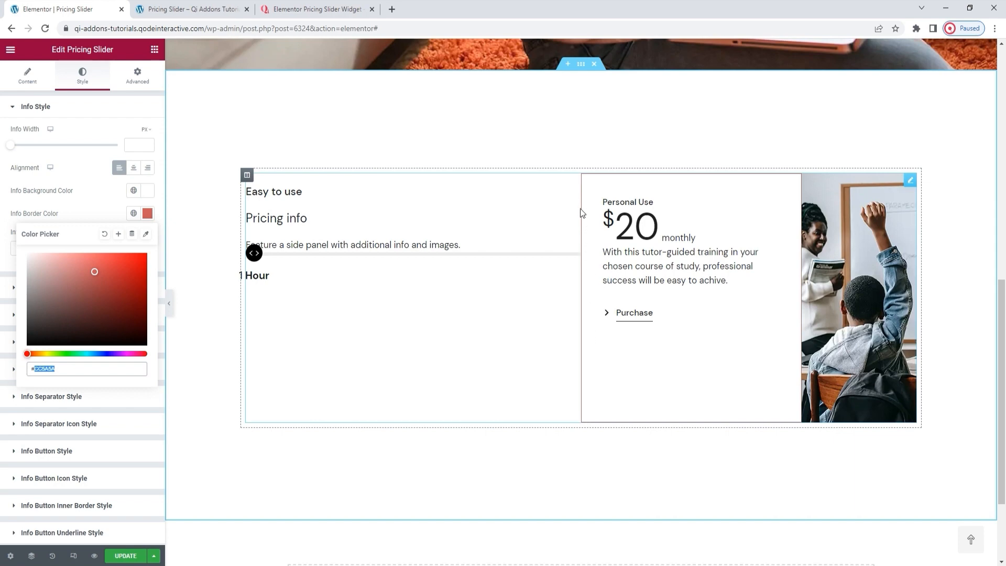
pyautogui.doubleClick(58, 369)
pyautogui.write('e1e1e1')
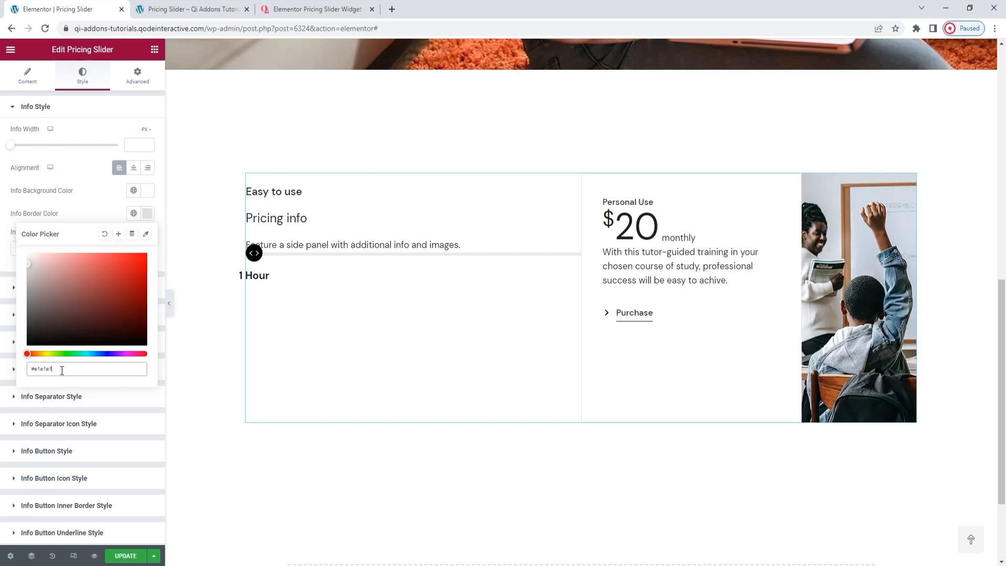
pyautogui.click(148, 219)
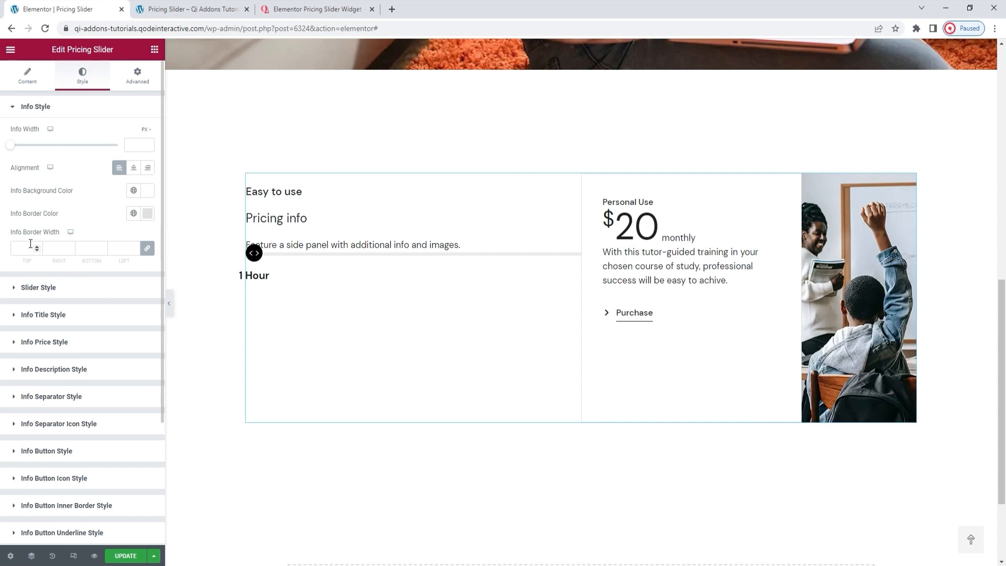
# Try a 5 px info border width on all sides, clearing it after the preview.
pyautogui.click(37, 247)
pyautogui.click(37, 246)
pyautogui.click(37, 246)
pyautogui.click(36, 246)
pyautogui.click(36, 246)
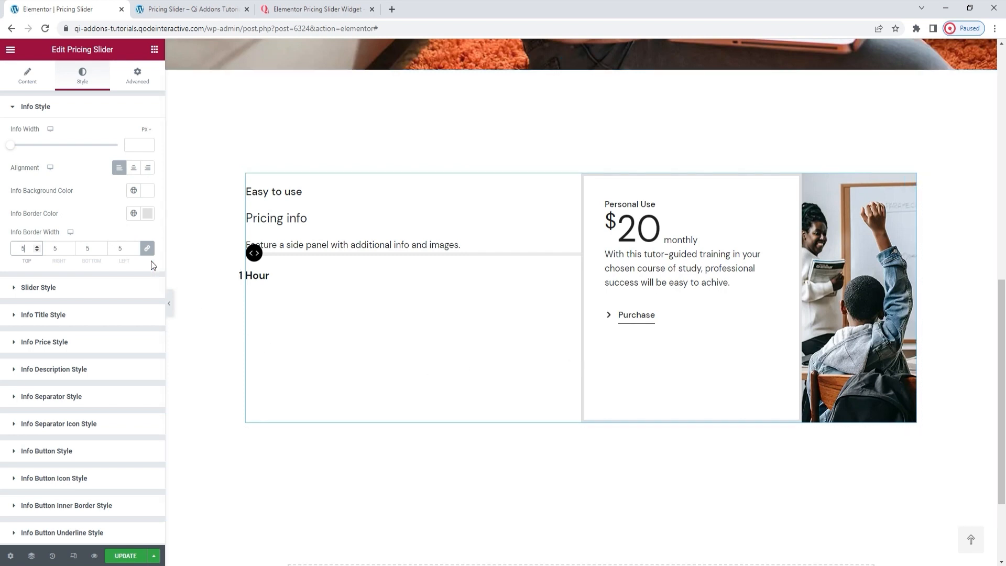
pyautogui.click(119, 249)
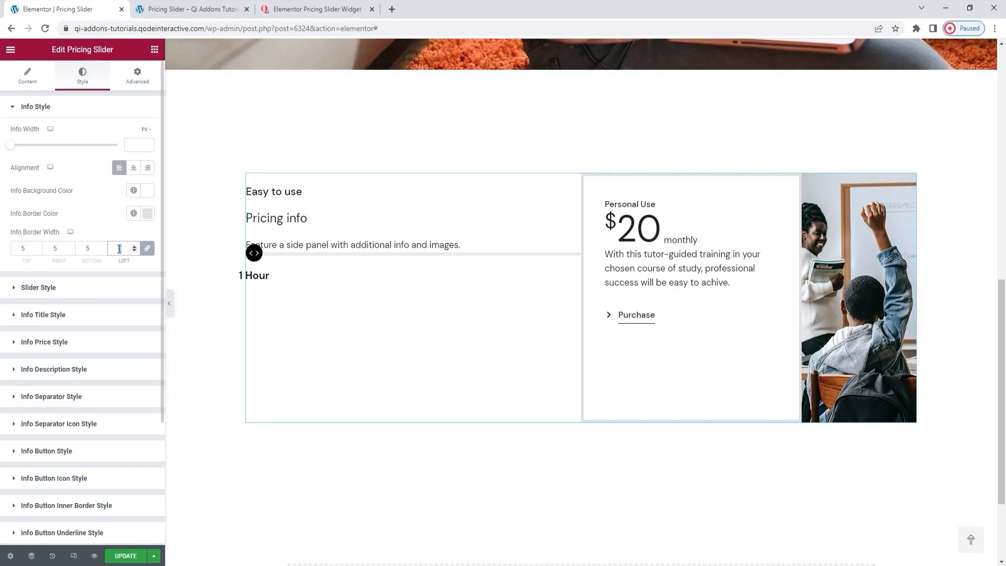
pyautogui.press('BackSpace')
# Set the slider line's normal background color to #eaeaea and its line height to 25.
pyautogui.click(95, 291)
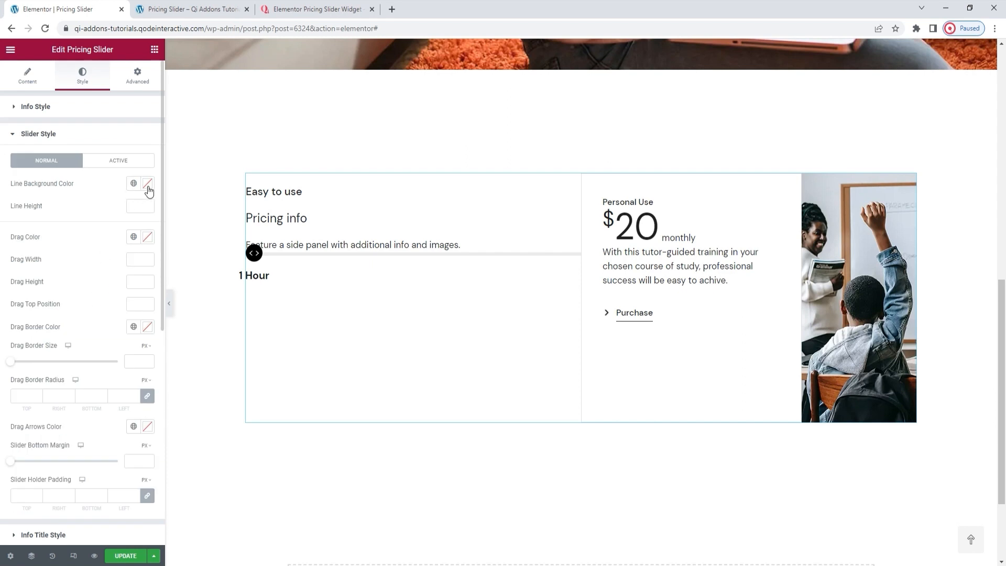
pyautogui.click(148, 188)
pyautogui.click(113, 239)
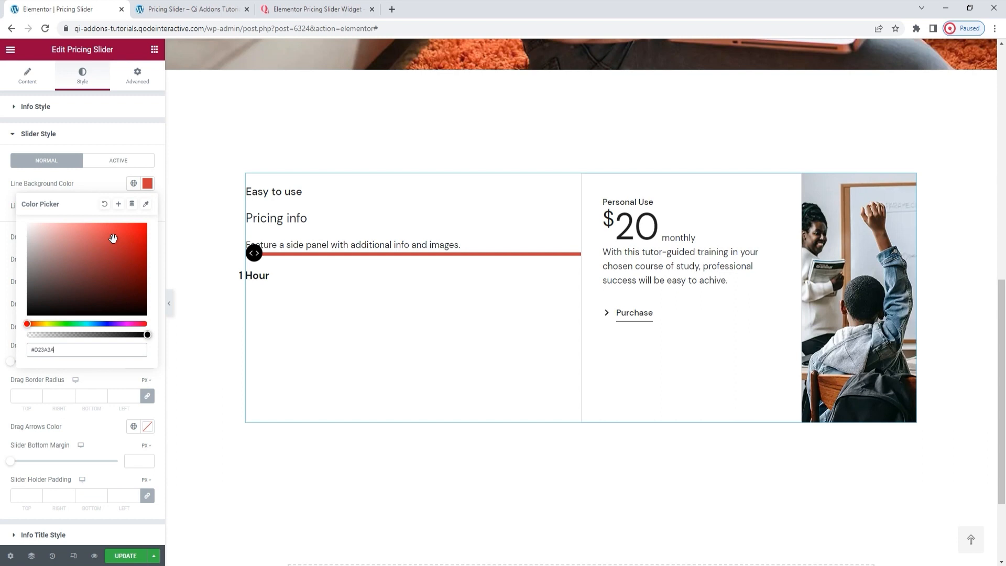
pyautogui.tripleClick(77, 348)
pyautogui.write('#eaeaea')
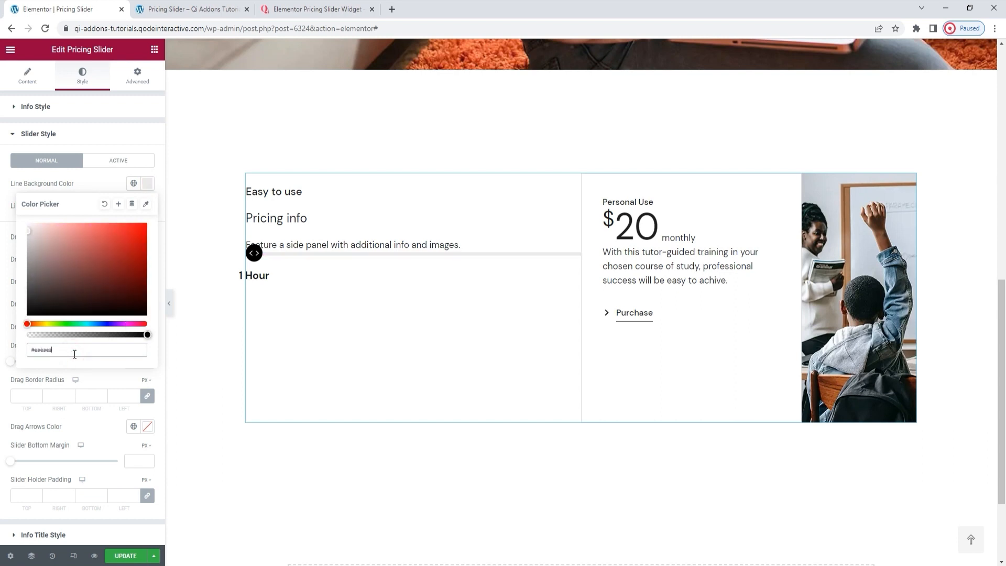
pyautogui.click(146, 187)
pyautogui.click(133, 206)
pyautogui.write('25')
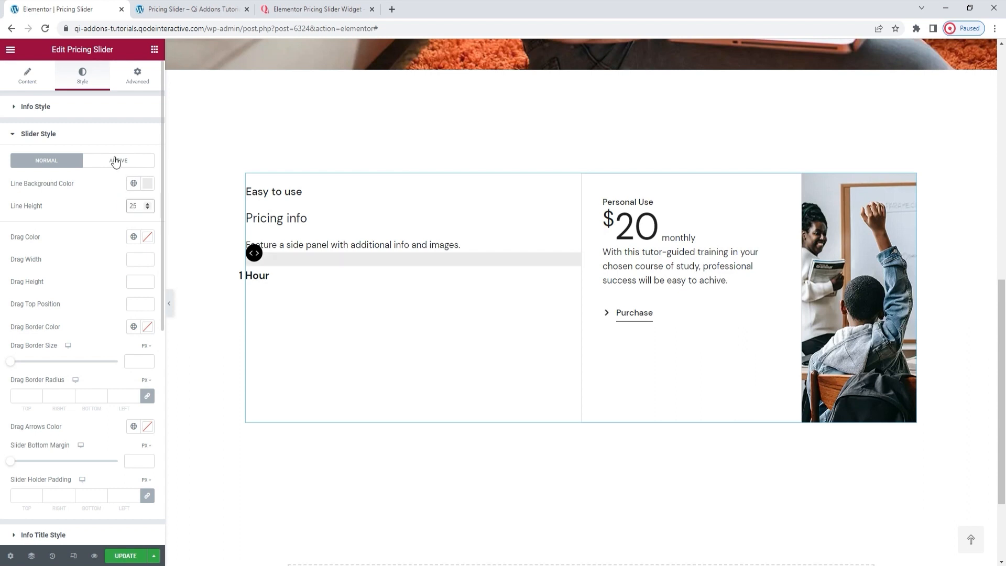
# Check the slider's active-state line options and set the drag color to #eaeaea.
pyautogui.click(116, 161)
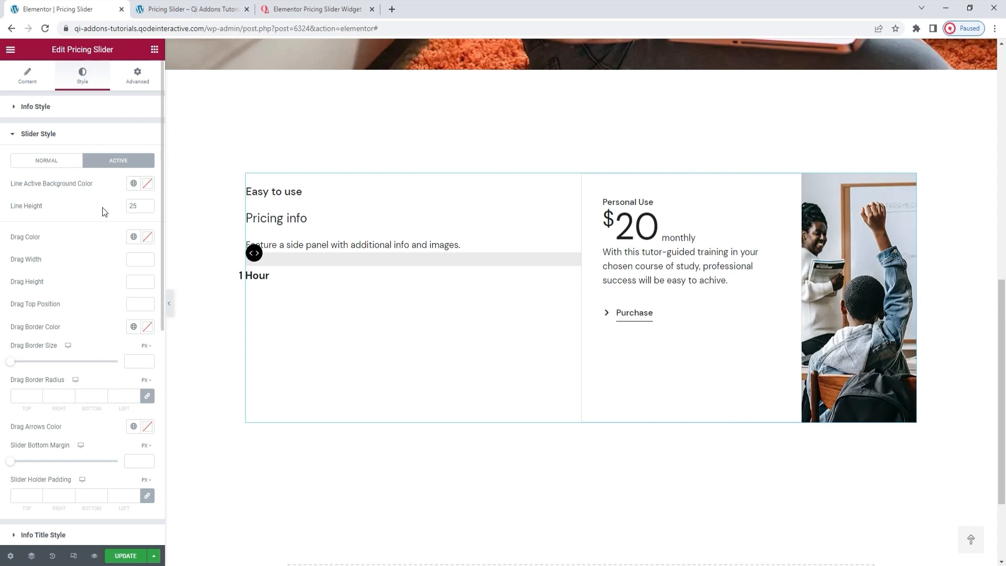
pyautogui.click(147, 236)
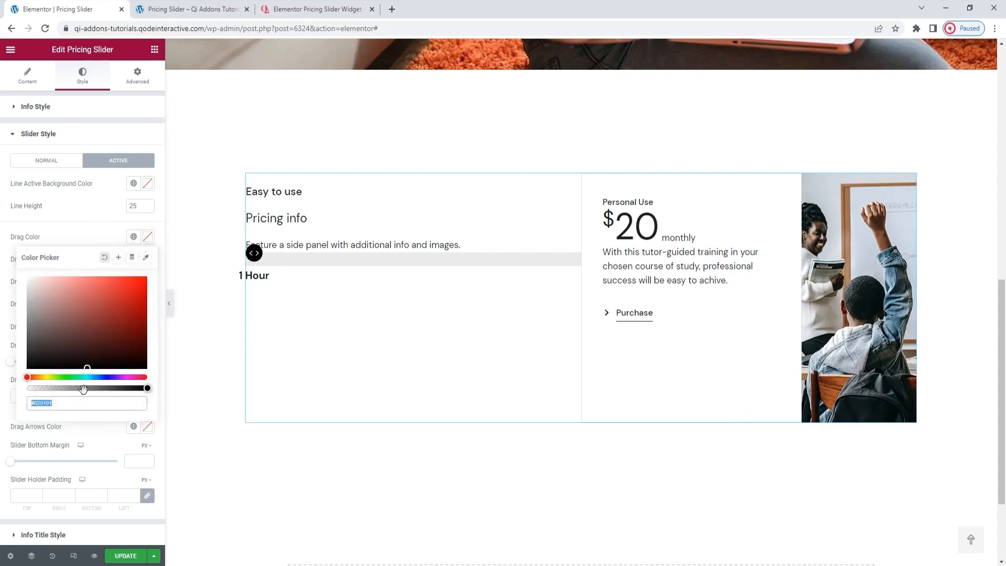
pyautogui.write('#eaeaea')
pyautogui.click(147, 237)
# Size the drag handle to a width of 55 and a height of 25, with its top position at 0.
pyautogui.click(142, 258)
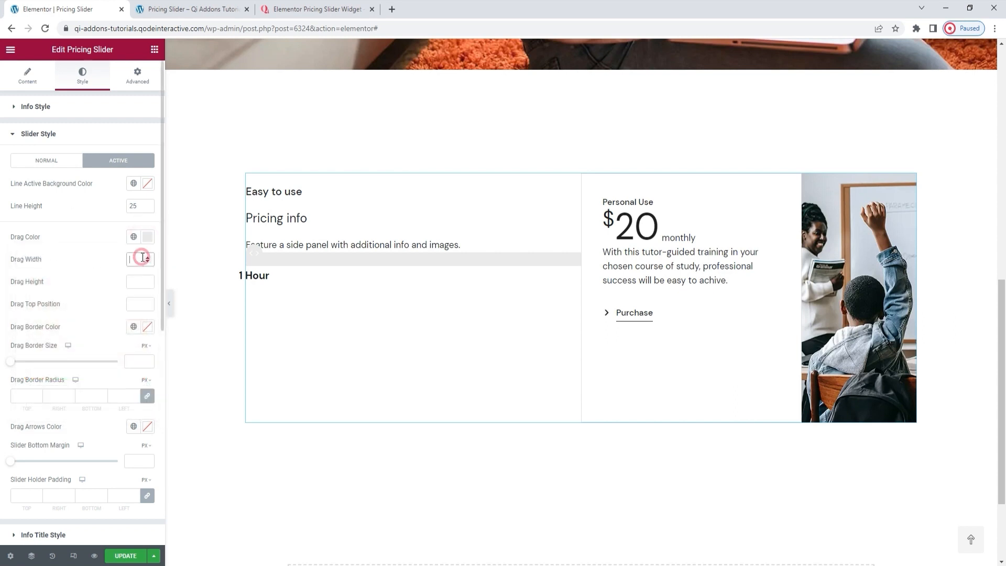
pyautogui.write('55')
pyautogui.click(131, 281)
pyautogui.write('15')
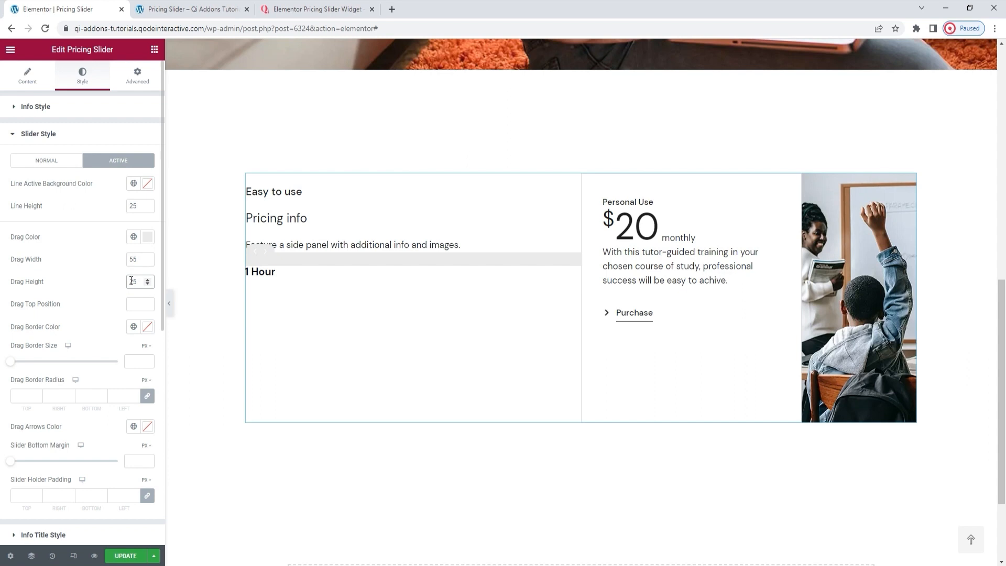
pyautogui.click(138, 302)
pyautogui.write('0')
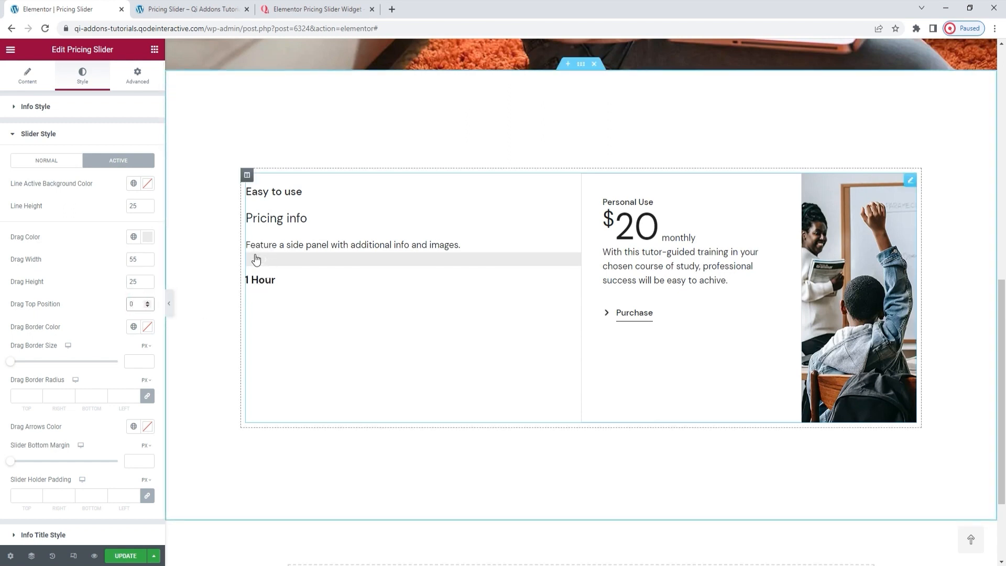
# Set the drag handle's border color to black (#000000).
pyautogui.click(147, 327)
pyautogui.click(104, 384)
pyautogui.doubleClick(69, 491)
pyautogui.write('000000')
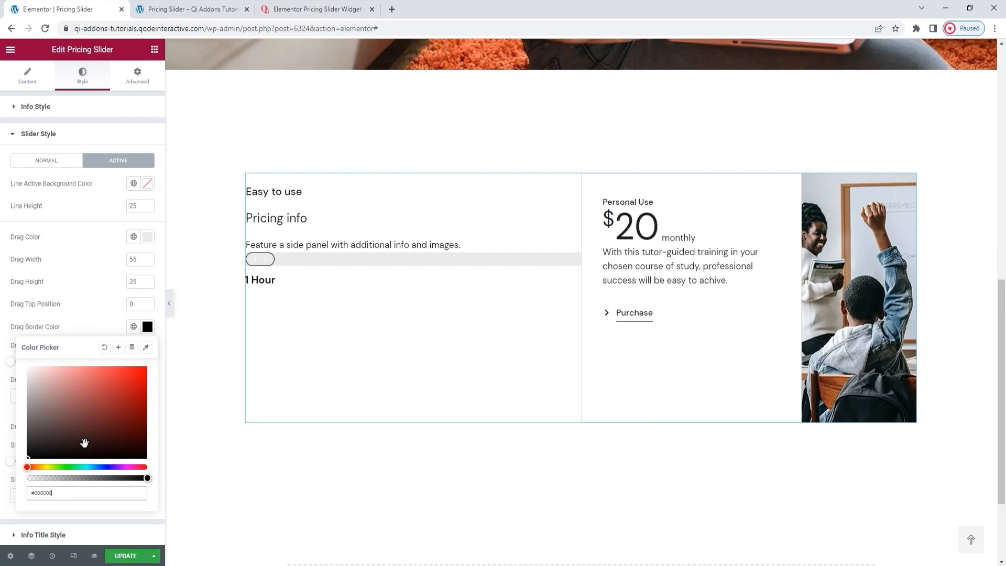
pyautogui.click(147, 326)
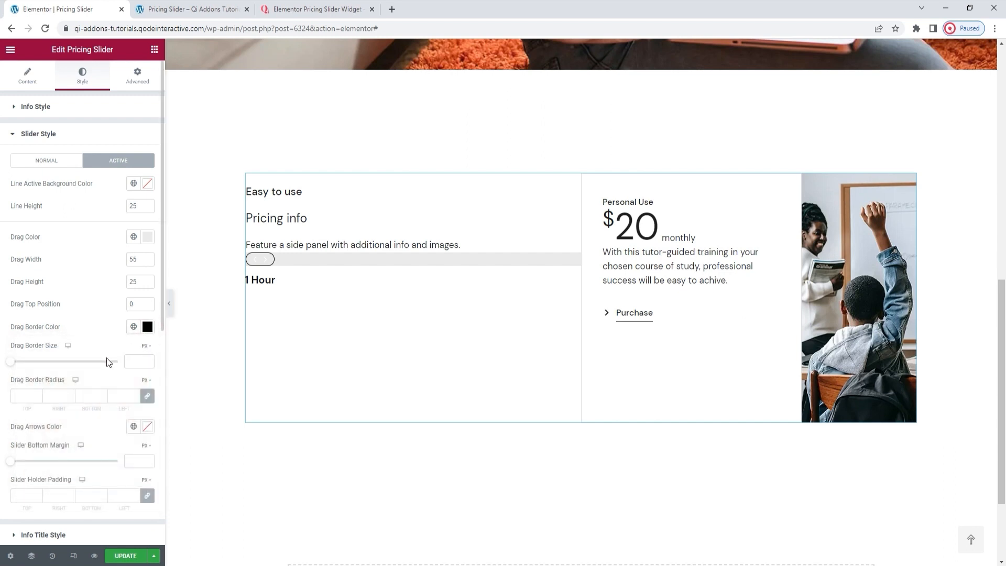
# Try a border size of 3 px on the drag handle and clear the value again.
pyautogui.click(139, 361)
pyautogui.write('3')
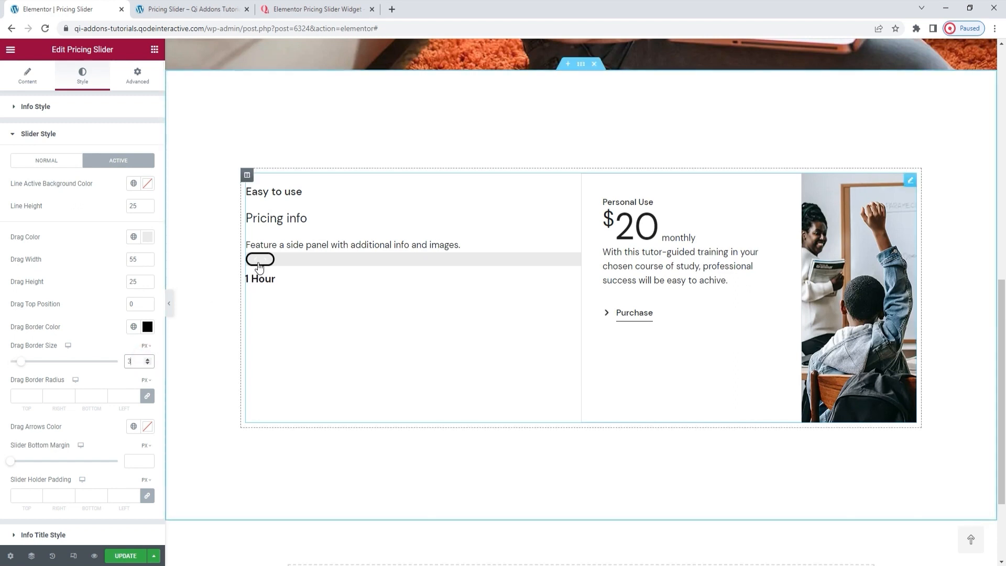
pyautogui.doubleClick(138, 366)
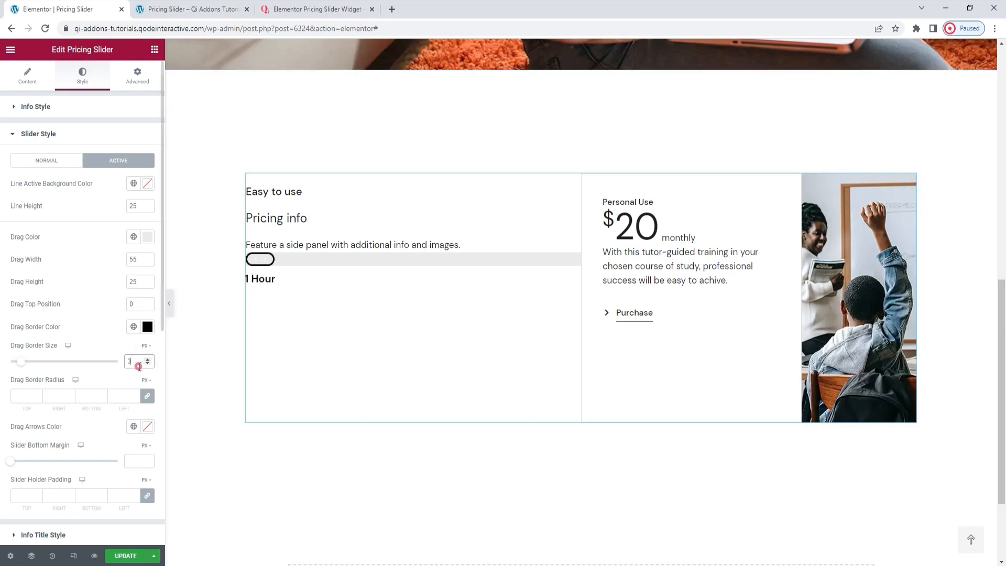
pyautogui.press('BackSpace')
# Set the drag handle's border radius to 0 on all sides and its arrows color to black (#000000).
pyautogui.click(21, 396)
pyautogui.write('0')
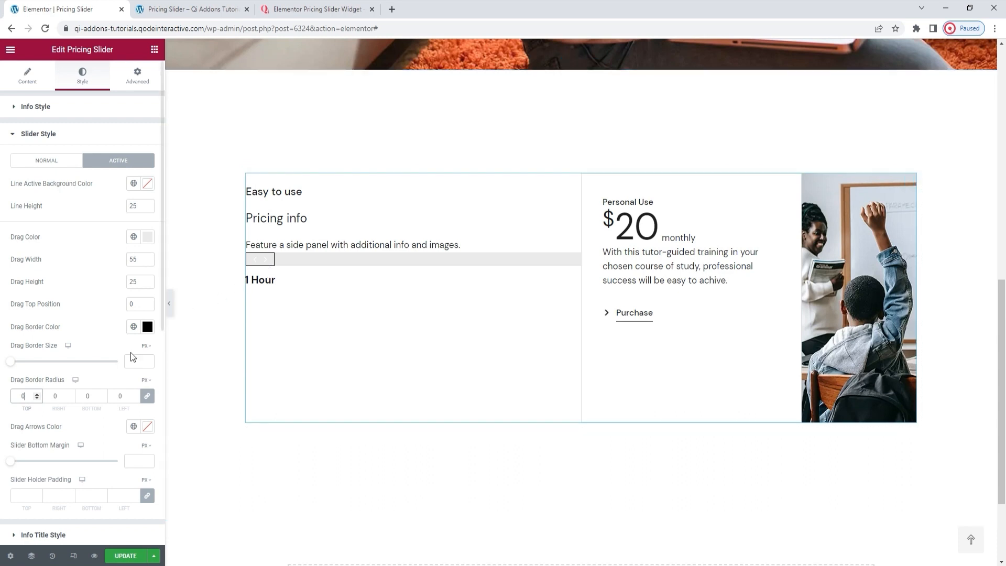
pyautogui.click(147, 426)
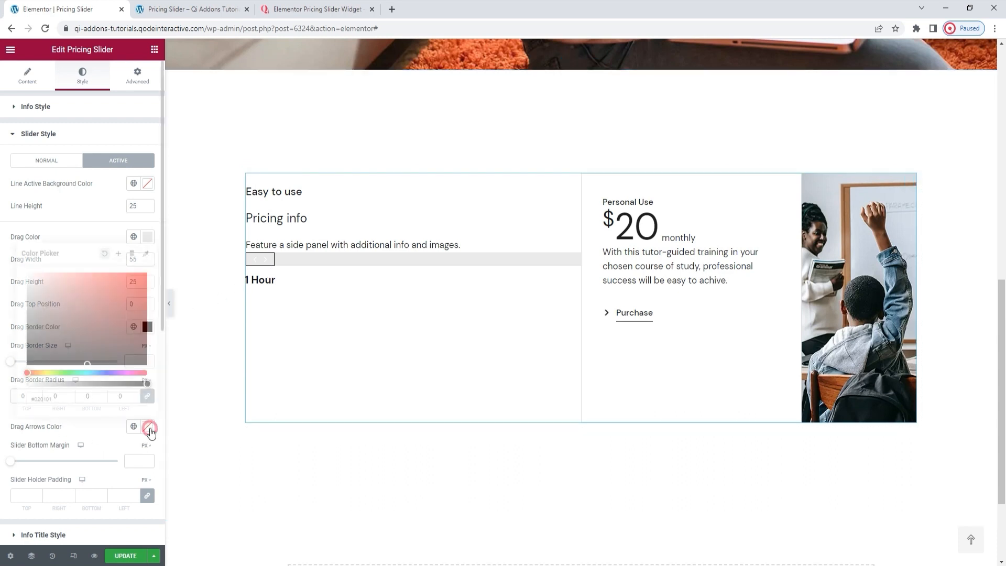
pyautogui.click(106, 315)
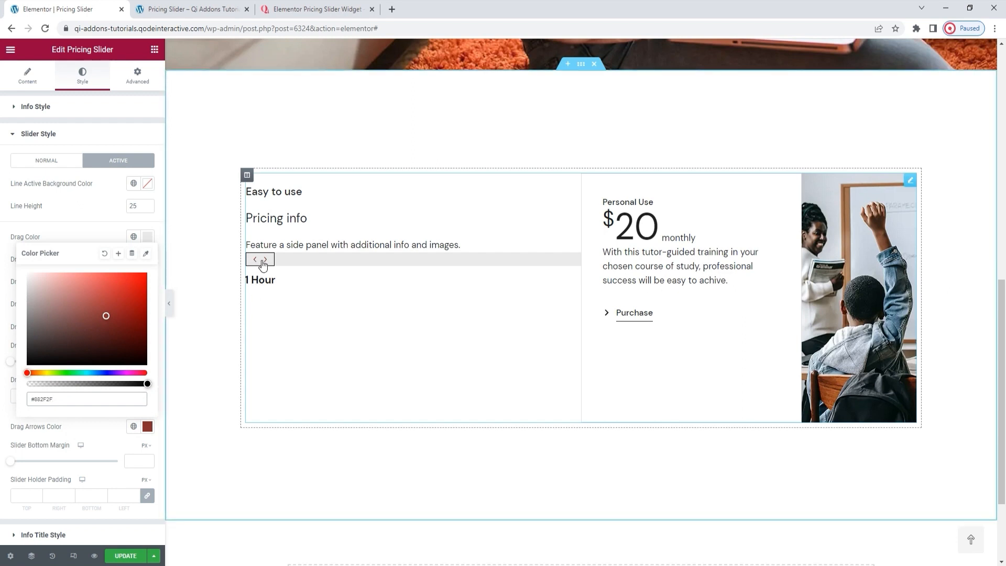
pyautogui.doubleClick(100, 397)
pyautogui.write('000000')
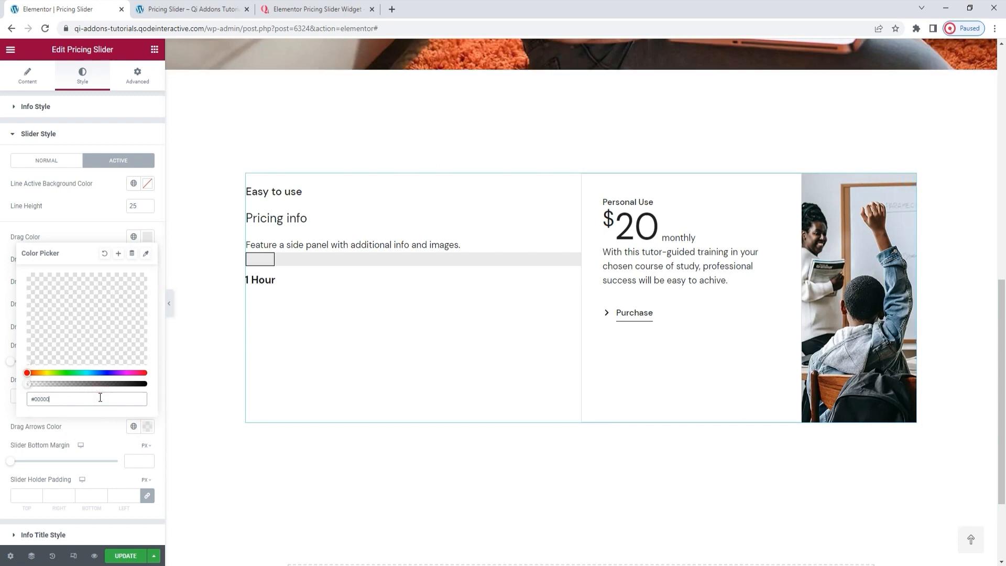
pyautogui.click(147, 426)
# Unlink the slider holder padding values and set the right padding to 80 px.
pyautogui.scroll(-1, 112, 421)
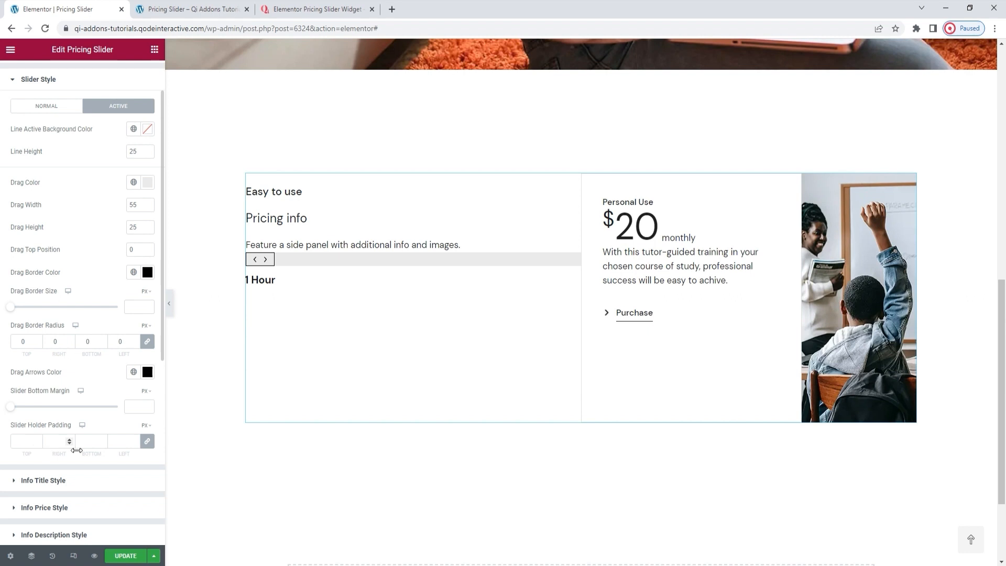
pyautogui.click(146, 443)
pyautogui.doubleClick(51, 440)
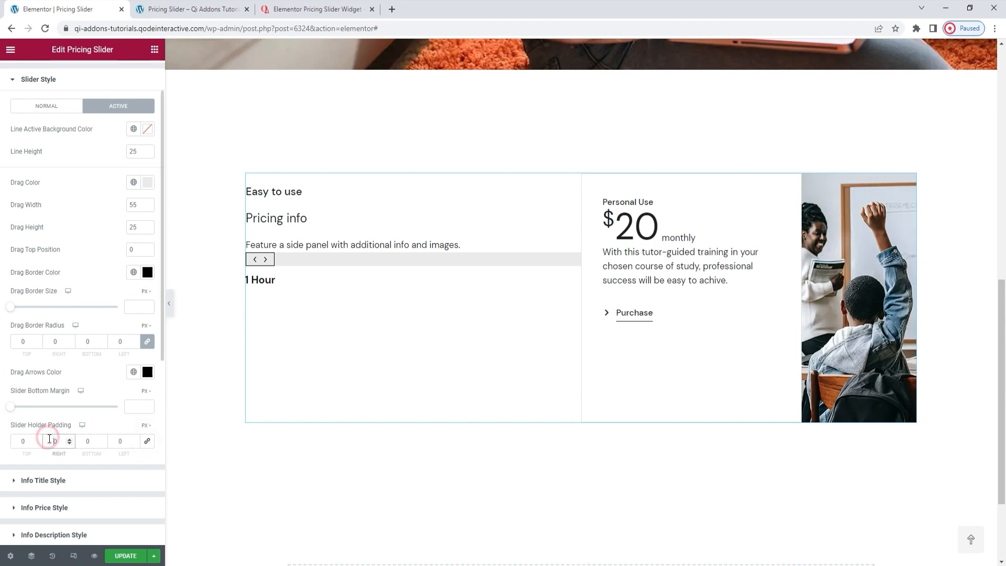
pyautogui.write('80')
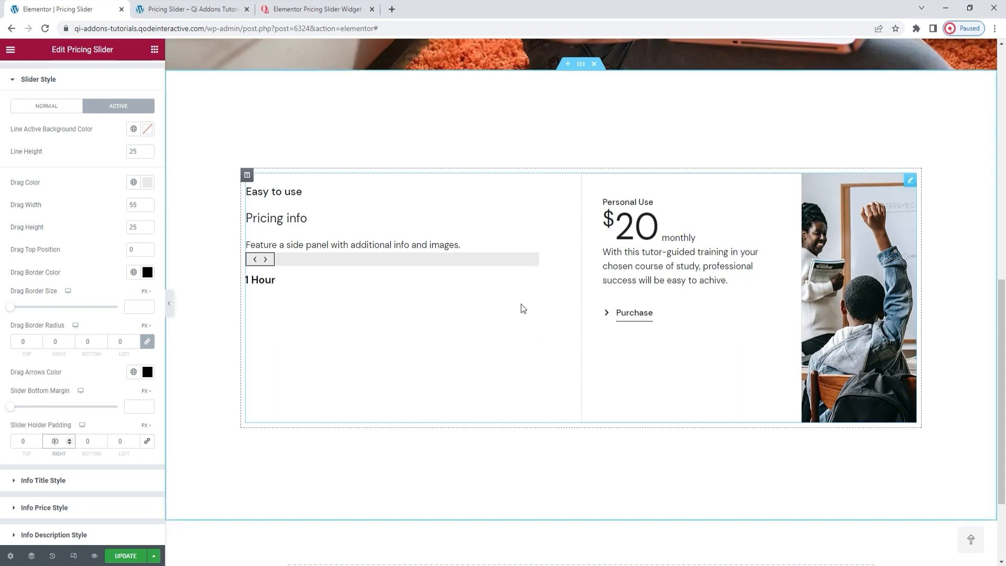
# Unlink the info title's padding values and set the top padding to 14 px and the bottom padding to 29 px.
pyautogui.scroll(-2, 93, 378)
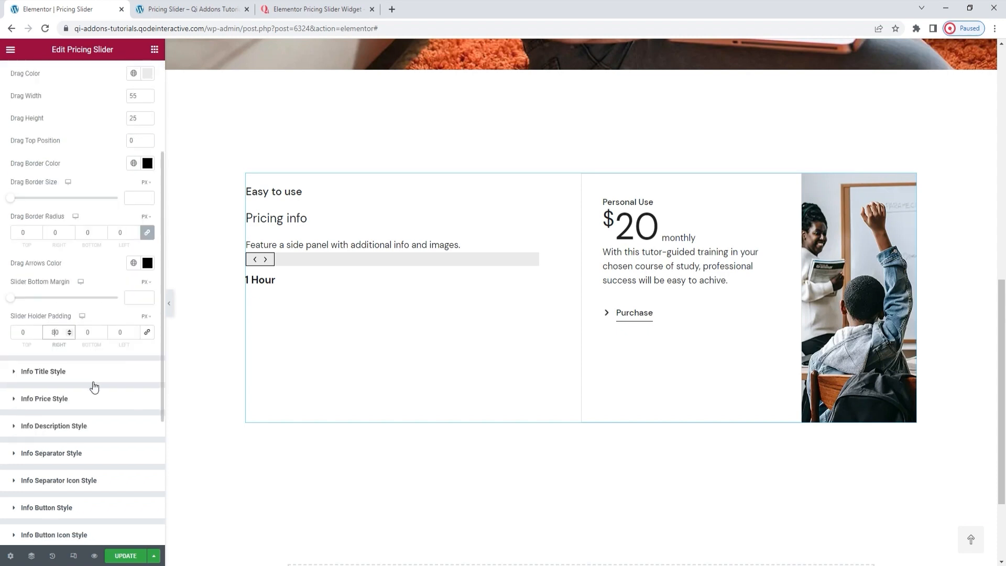
pyautogui.click(94, 378)
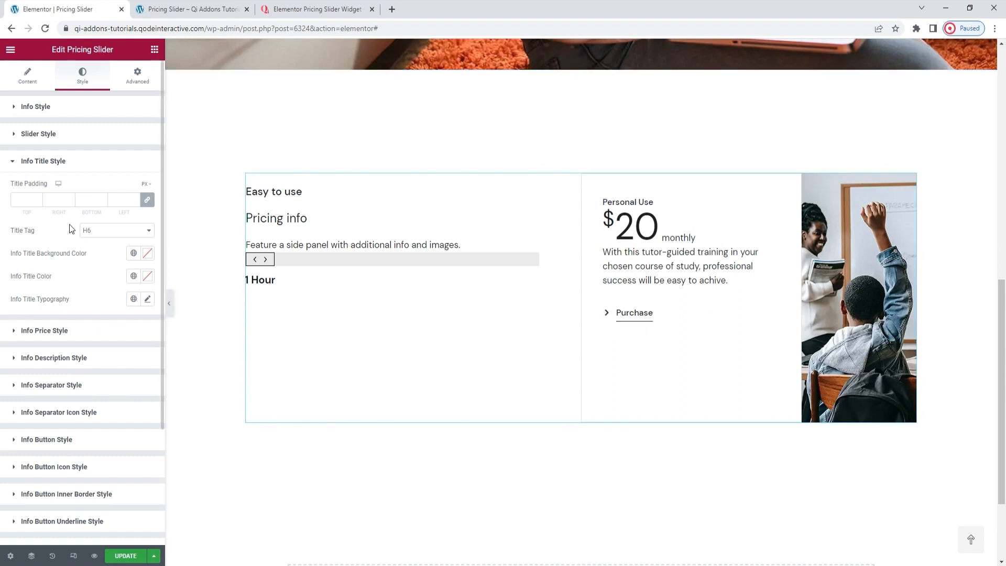
pyautogui.click(147, 200)
pyautogui.click(11, 199)
pyautogui.write('14')
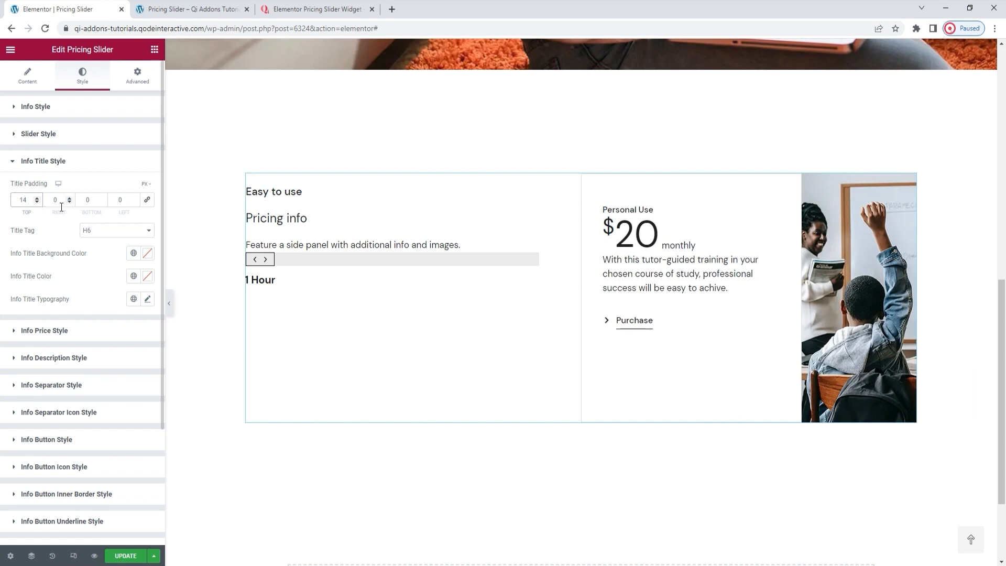
pyautogui.click(89, 200)
pyautogui.write('20')
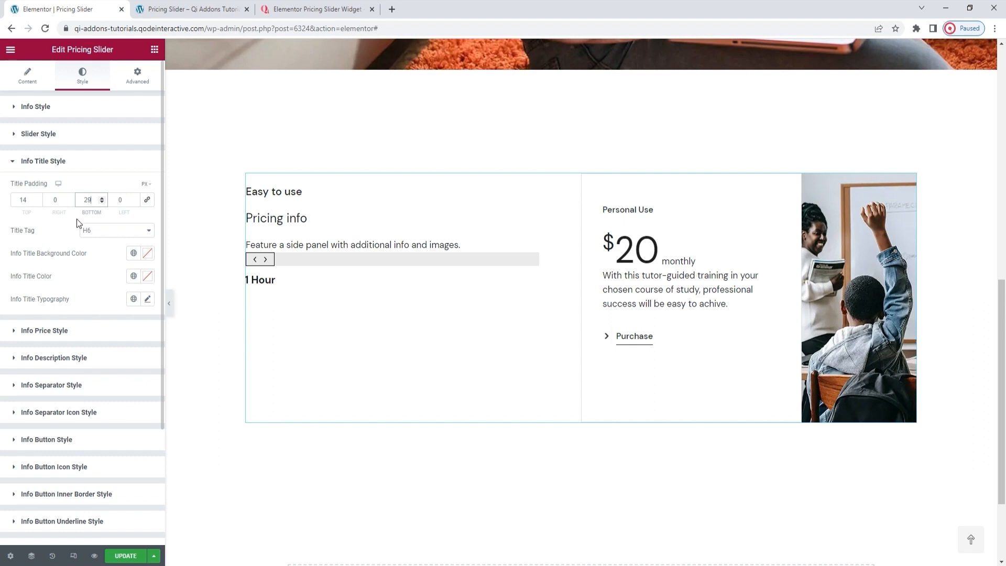
pyautogui.click(98, 254)
# Set the info title's typography to a size of 26 px with a line height of 26 px.
pyautogui.click(147, 299)
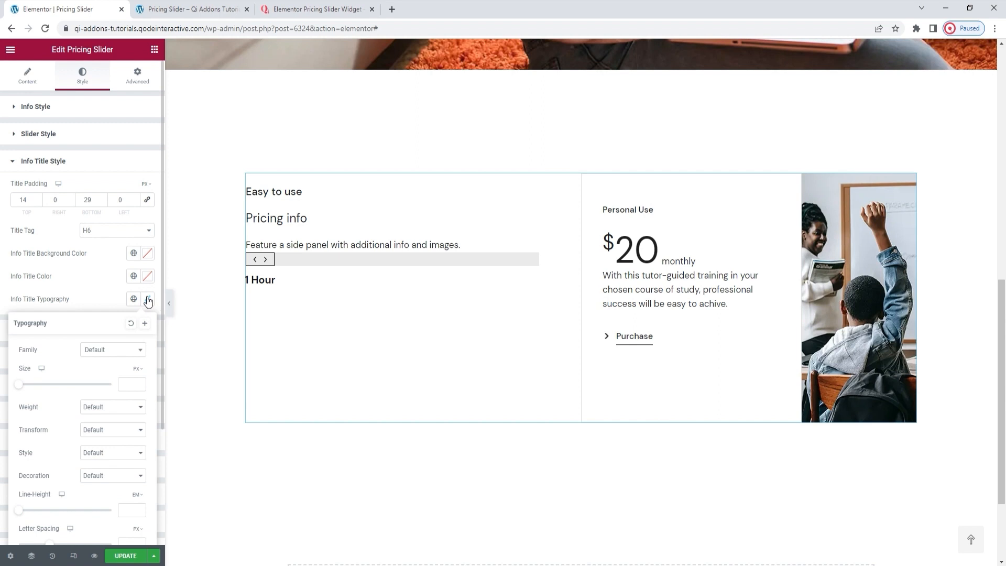
pyautogui.click(122, 386)
pyautogui.write('26')
pyautogui.scroll(-2, 122, 390)
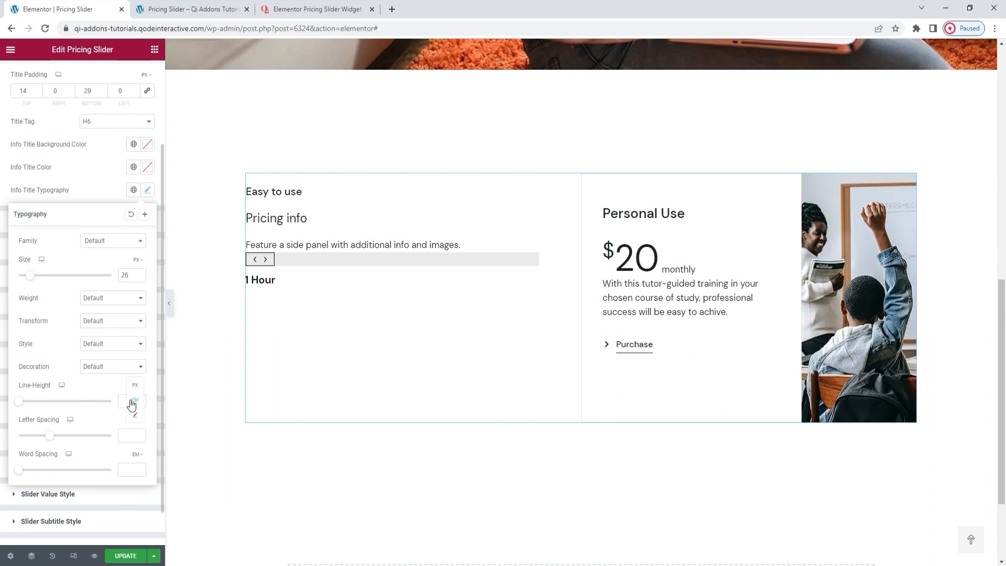
pyautogui.click(130, 401)
pyautogui.write('26')
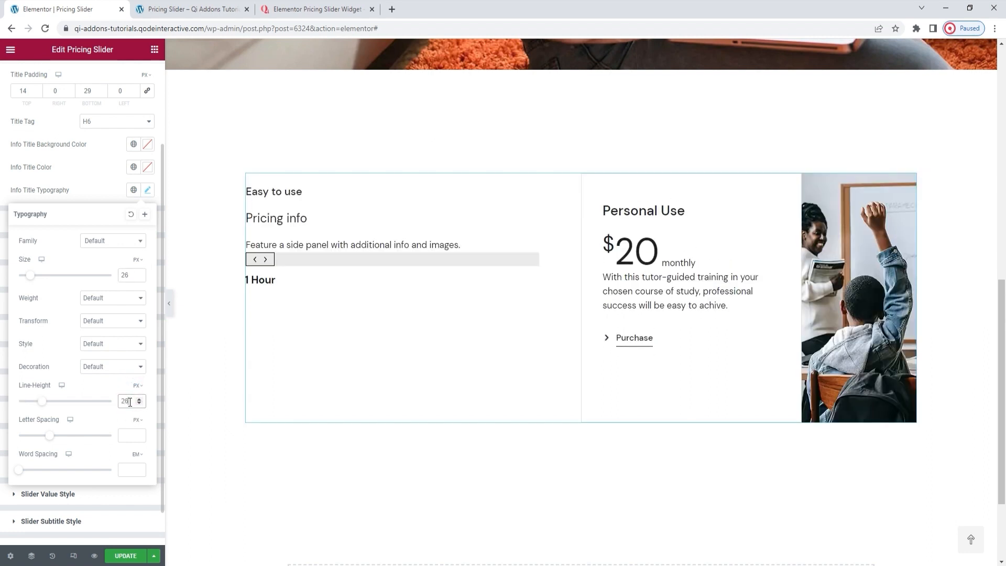
pyautogui.click(147, 190)
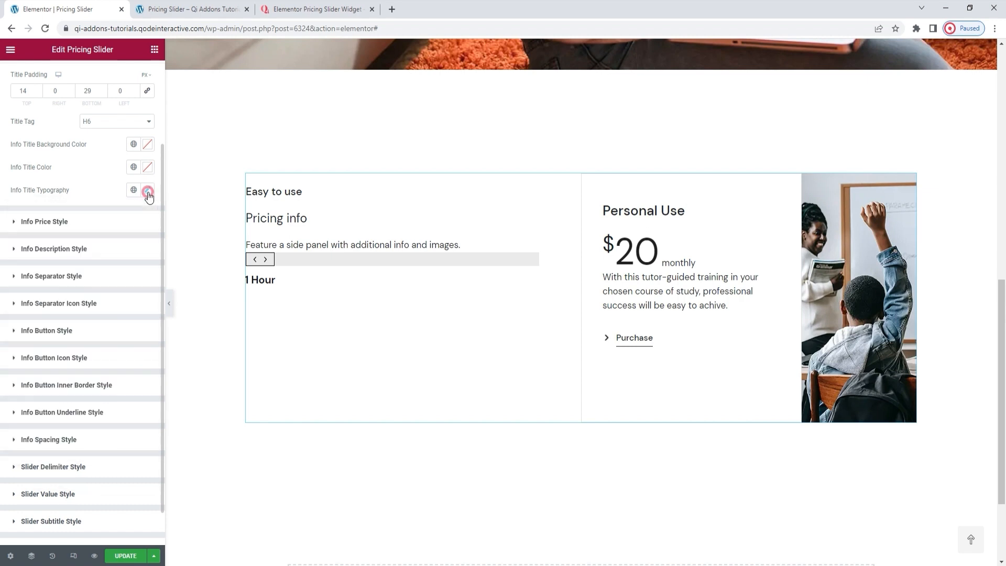
# Set the info price color to #1e1e1e.
pyautogui.click(125, 224)
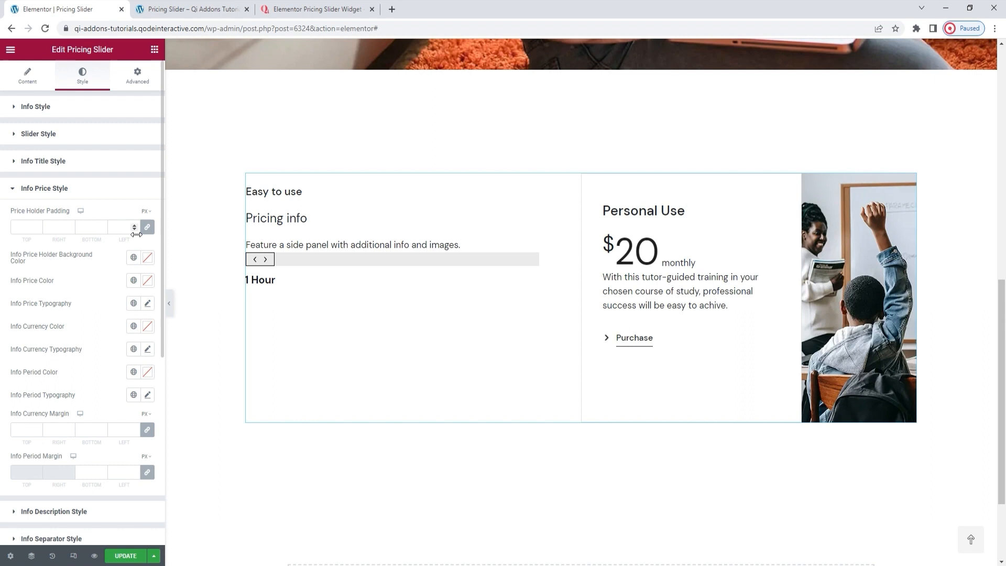
pyautogui.click(147, 281)
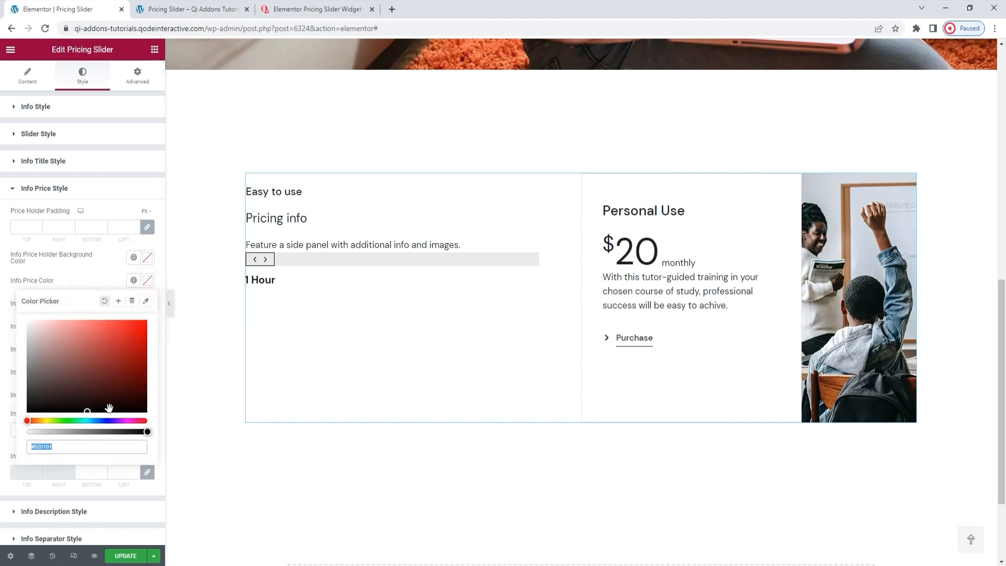
pyautogui.doubleClick(85, 445)
pyautogui.write('1e1e1e')
pyautogui.click(148, 280)
# Set the info price typography to a size of 70 px and a weight of 500 (Medium).
pyautogui.click(149, 309)
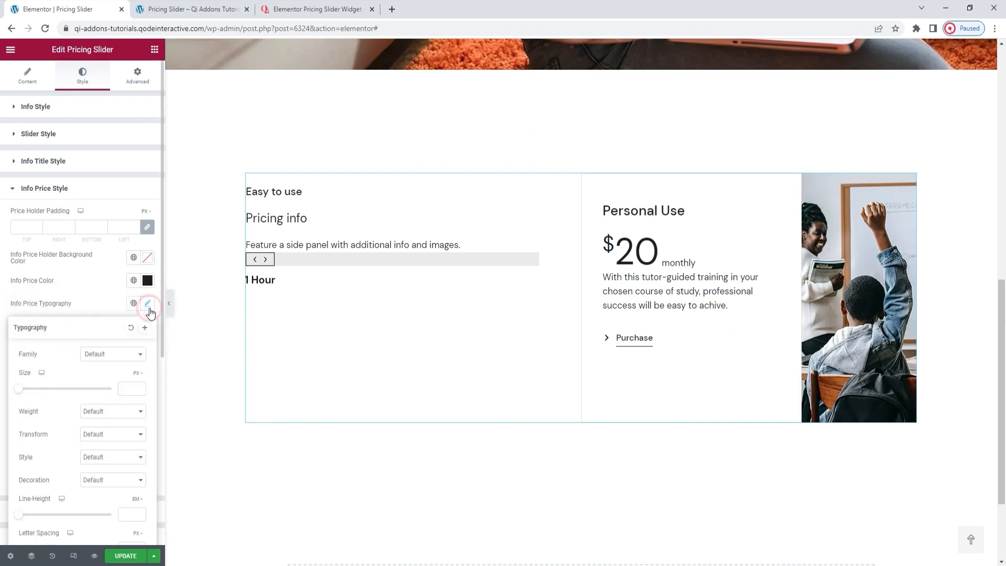
pyautogui.click(121, 389)
pyautogui.write('70')
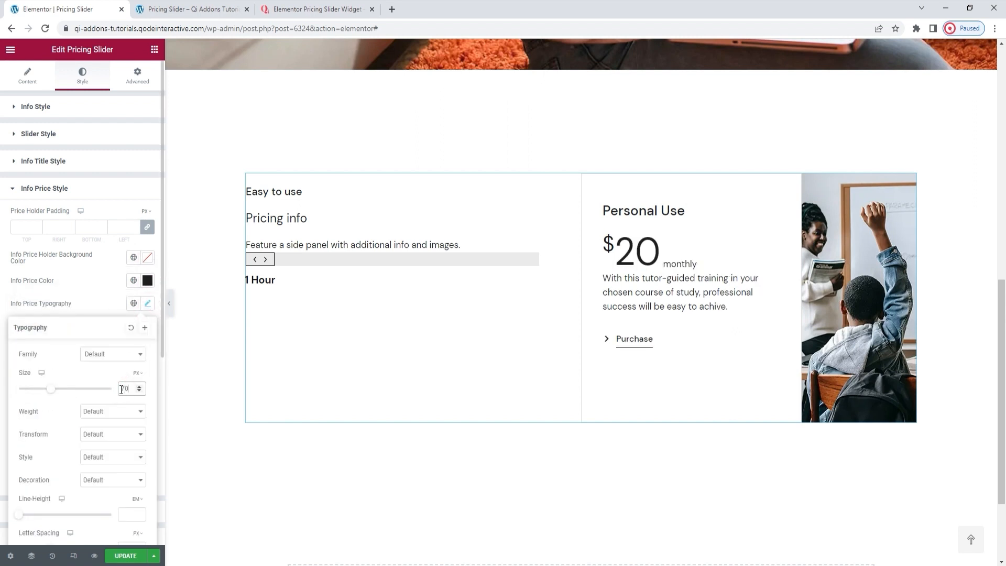
pyautogui.scroll(-2, 121, 391)
pyautogui.click(113, 303)
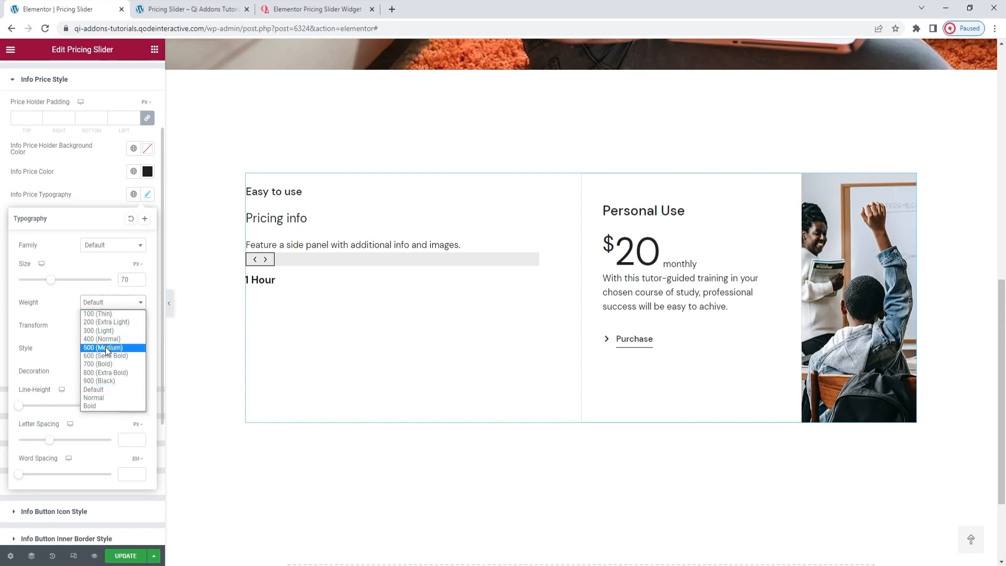
pyautogui.click(105, 347)
pyautogui.click(147, 198)
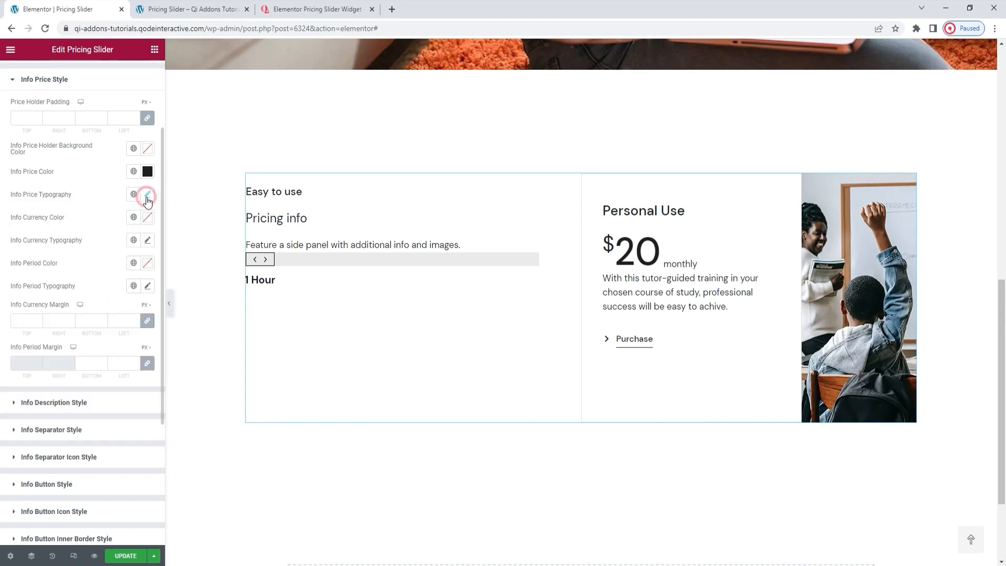
# Style the info currency with color #1e1e1e, a text size of 40 px and a weight of 500 (Medium).
pyautogui.click(147, 217)
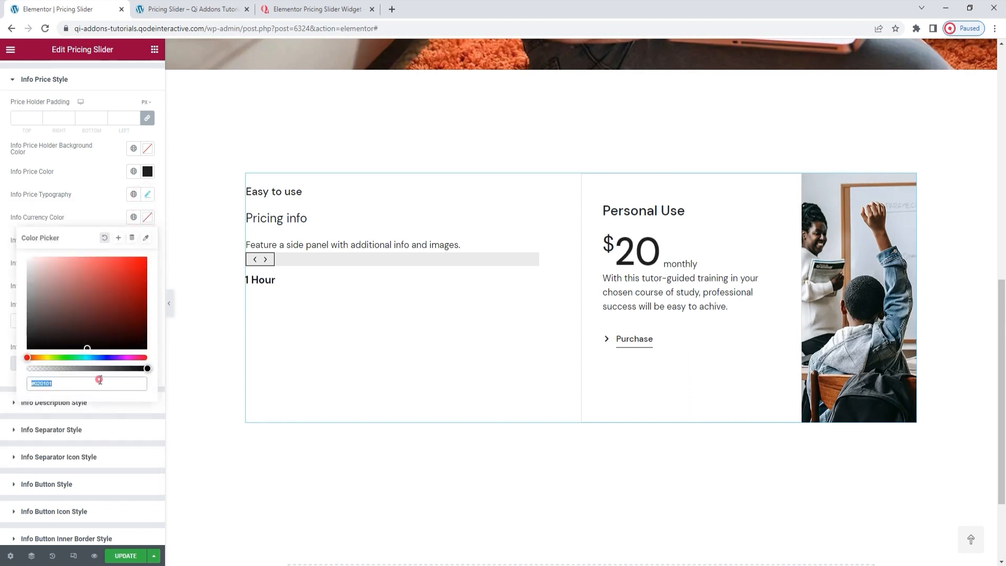
pyautogui.write('#1e1e1e')
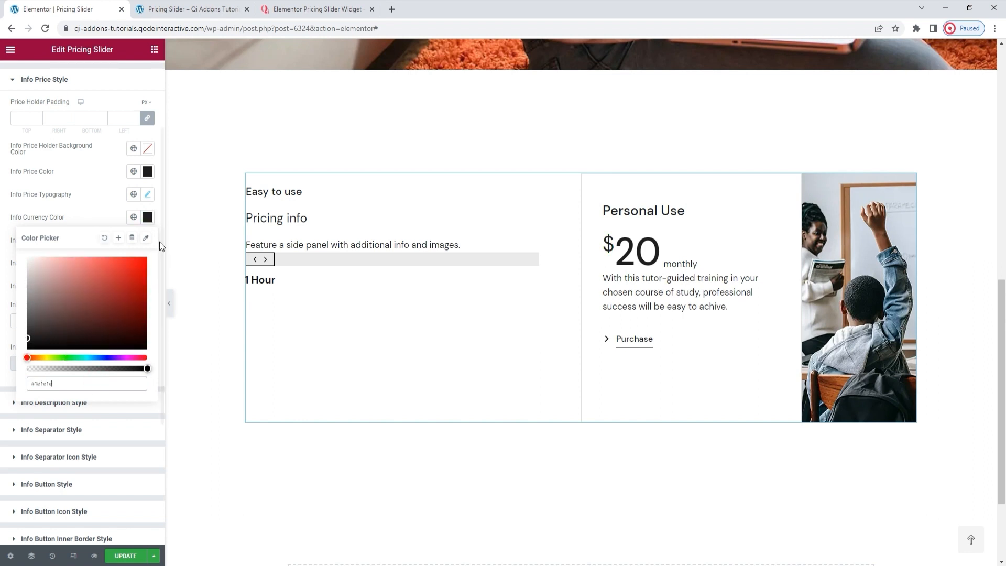
pyautogui.click(147, 217)
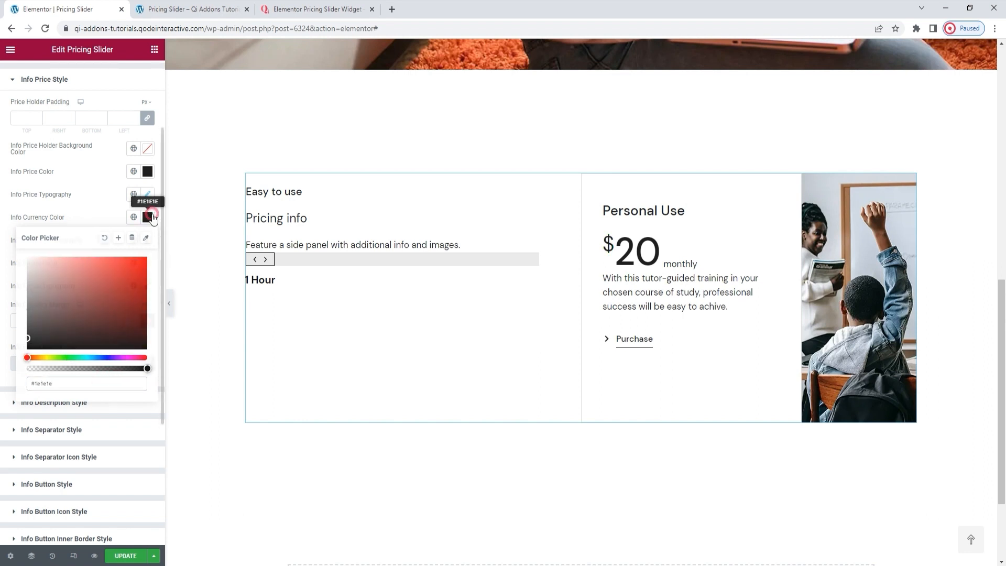
pyautogui.click(147, 244)
pyautogui.click(126, 324)
pyautogui.write('40')
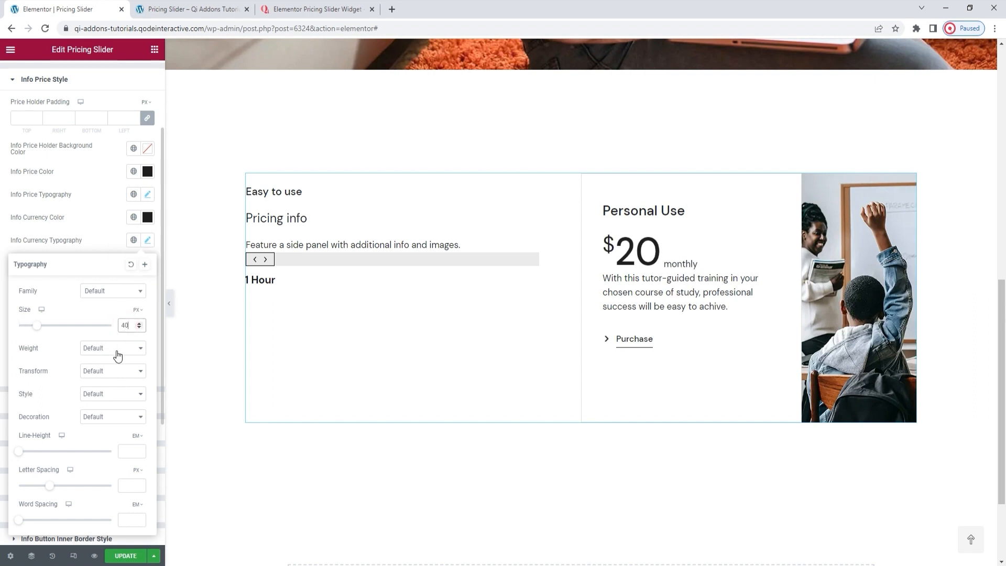
pyautogui.click(117, 355)
pyautogui.click(109, 392)
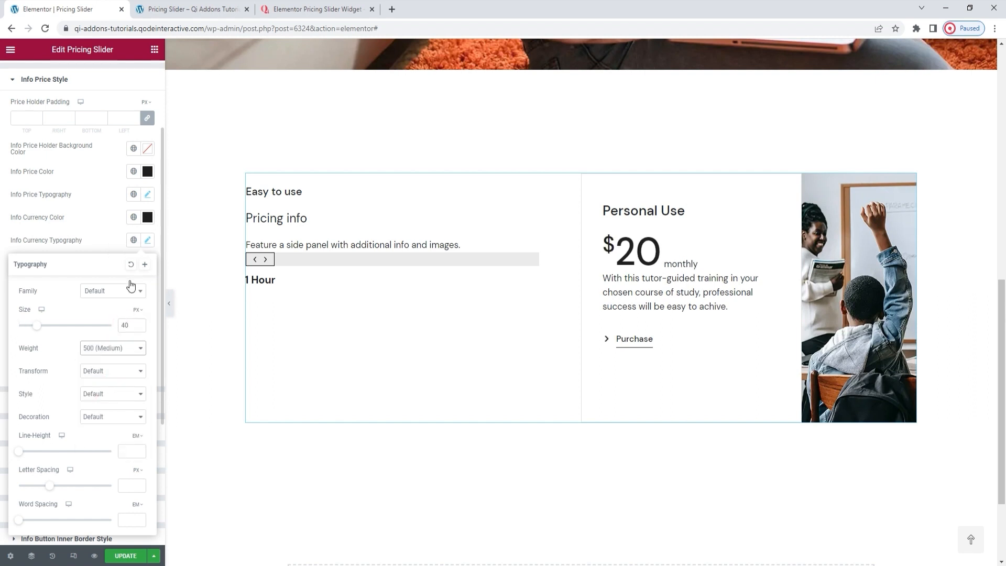
pyautogui.click(147, 240)
# Set the info period color to #1e1e1e and, with its margin values unlinked, the bottom margin to 4 px.
pyautogui.click(148, 264)
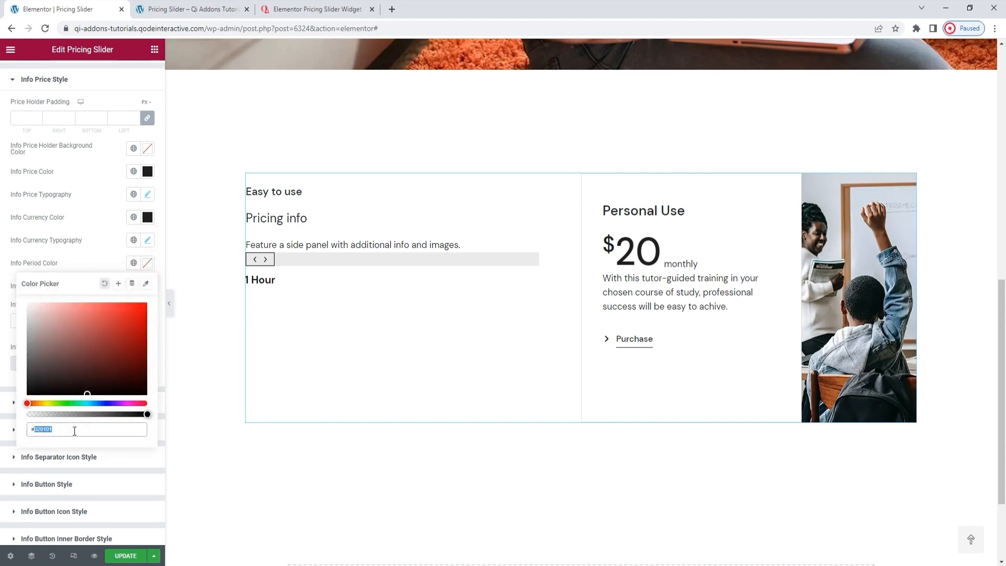
pyautogui.write('#1e1e1e')
pyautogui.click(148, 262)
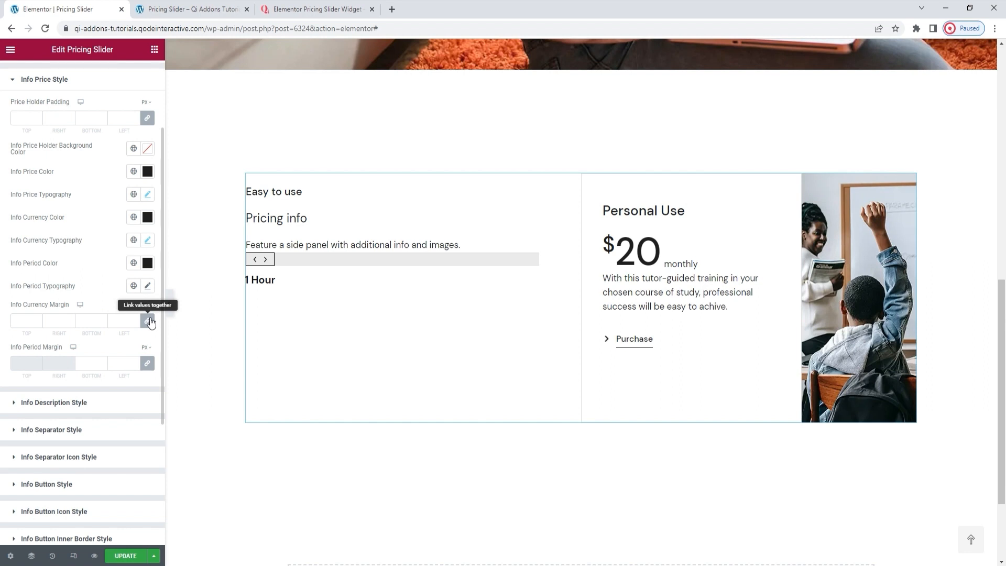
pyautogui.click(147, 363)
pyautogui.doubleClick(85, 364)
pyautogui.write('4')
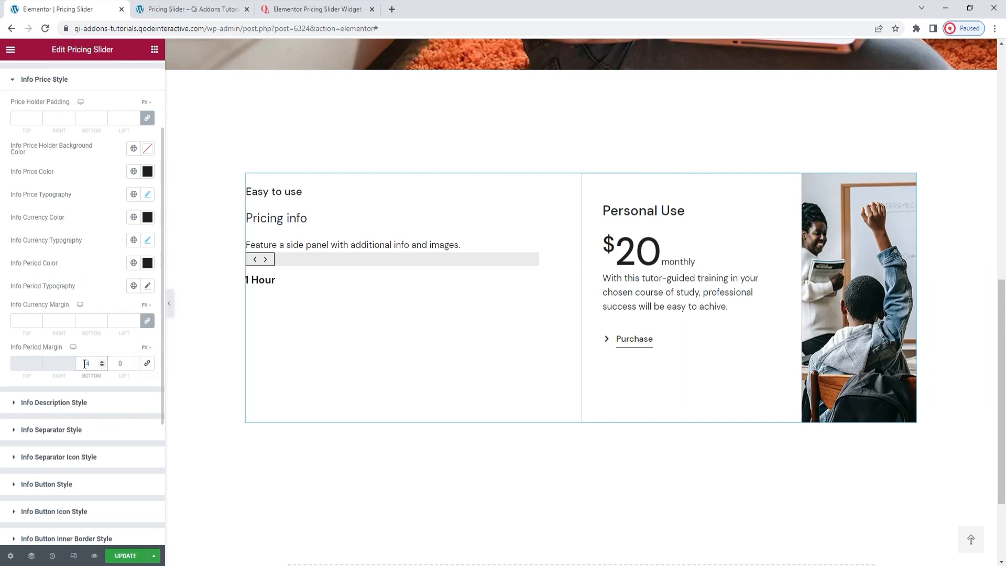
pyautogui.click(138, 380)
# Unlink the info description's padding values and set the top padding to 27 px and the right padding to 50 px.
pyautogui.click(134, 401)
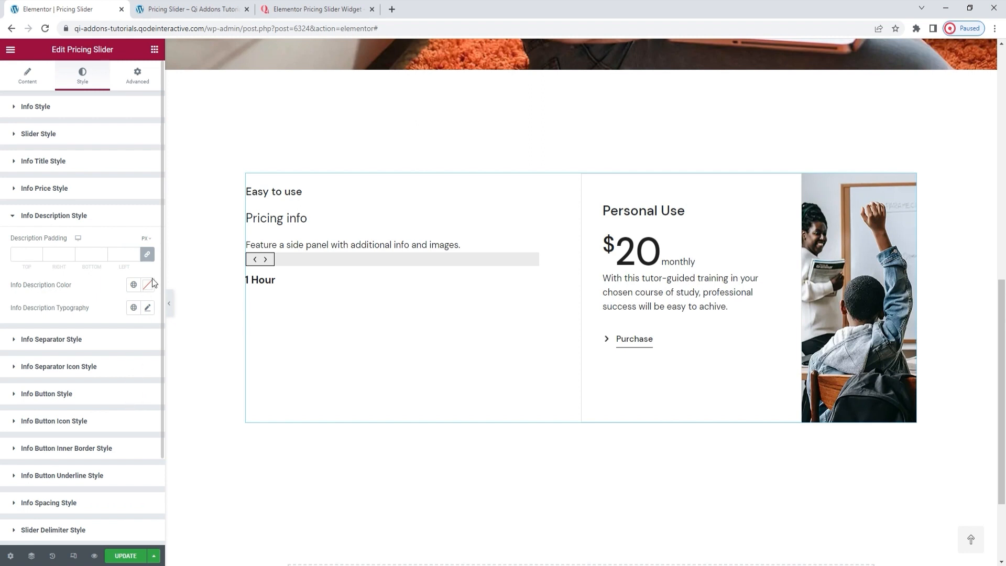
pyautogui.click(147, 255)
pyautogui.click(25, 255)
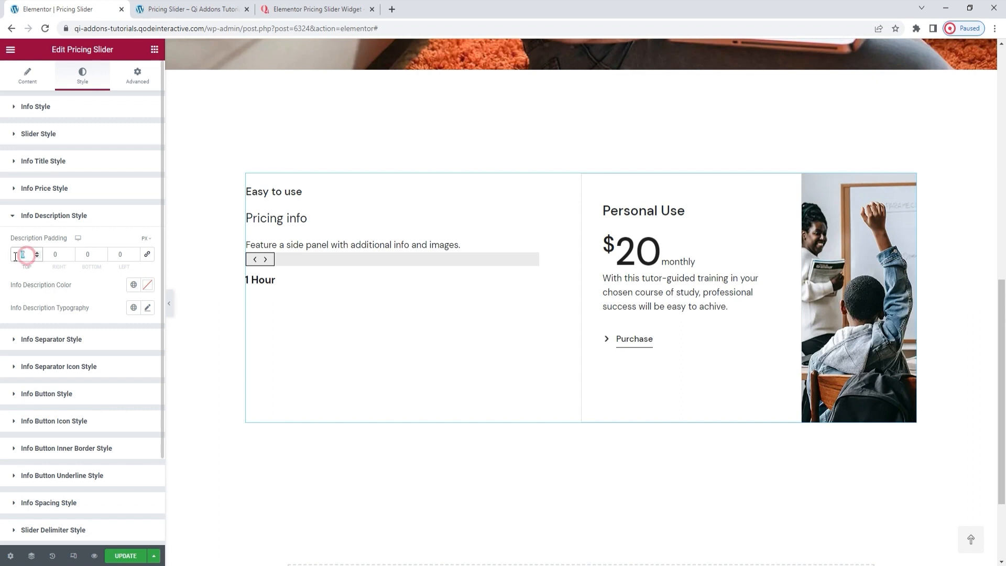
pyautogui.write('27')
pyautogui.click(51, 258)
pyautogui.write('50')
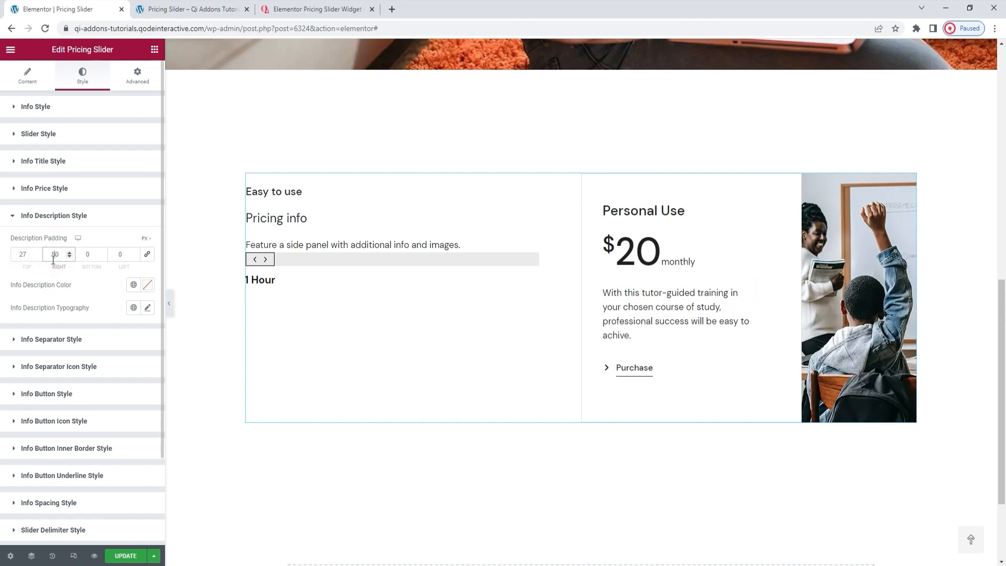
# Set the info description color to #1e1e1e.
pyautogui.click(147, 284)
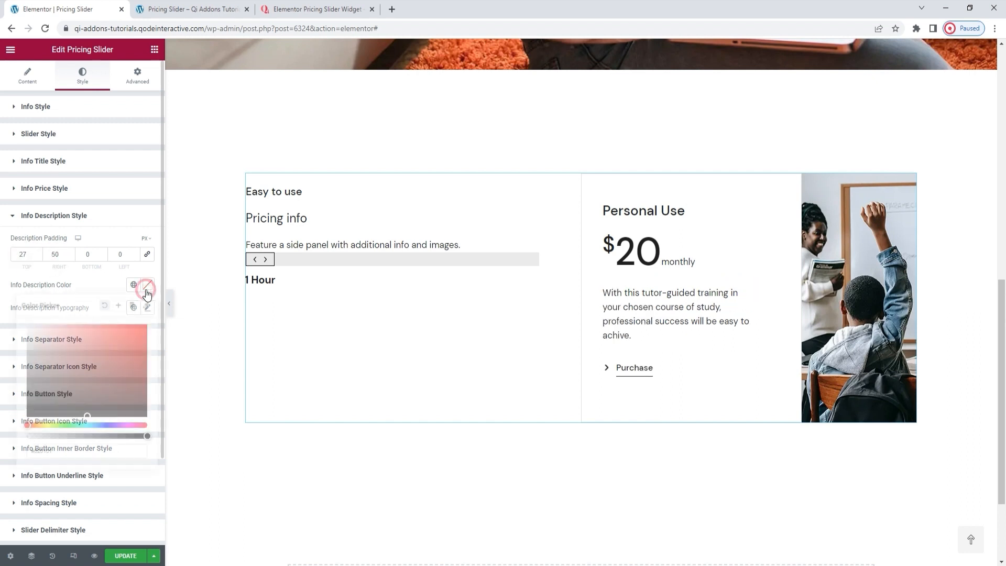
pyautogui.click(69, 451)
pyautogui.doubleClick(71, 453)
pyautogui.write('1e1e1e')
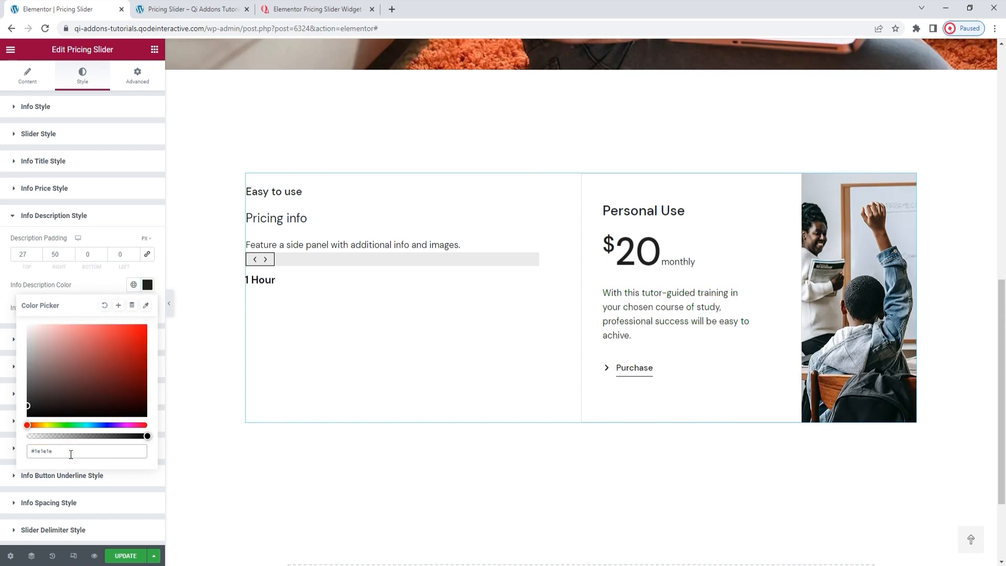
pyautogui.click(147, 284)
# Switch the info description typography's line-height unit to px and set the line height to 28 px.
pyautogui.click(146, 310)
pyautogui.scroll(-2, 127, 345)
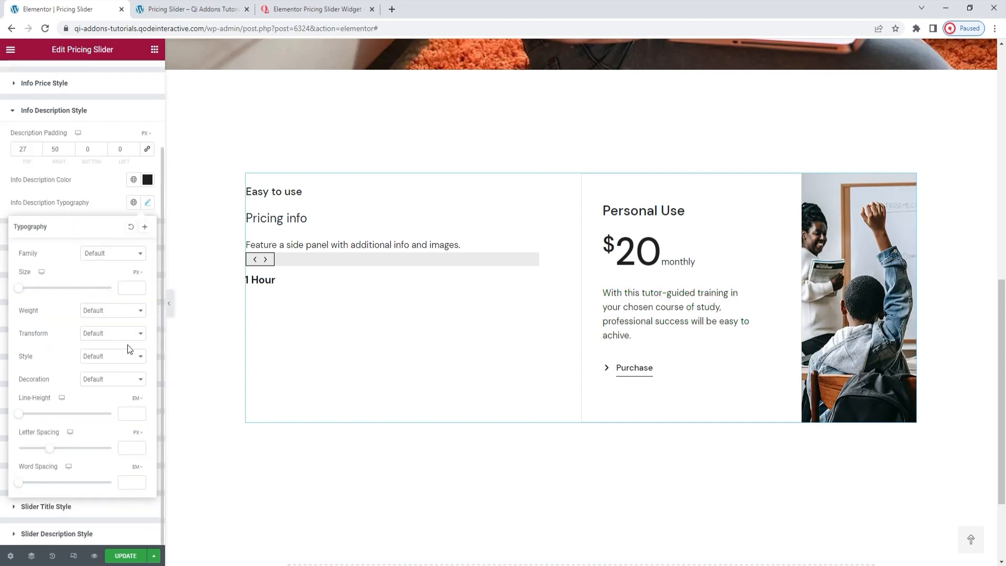
pyautogui.click(139, 399)
pyautogui.click(134, 403)
pyautogui.click(126, 413)
pyautogui.write('28')
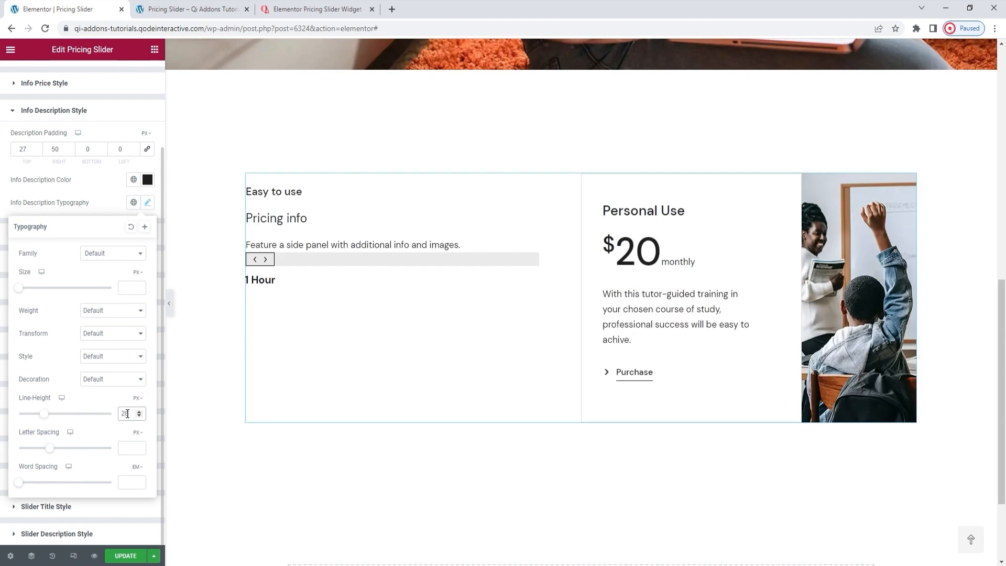
pyautogui.click(148, 202)
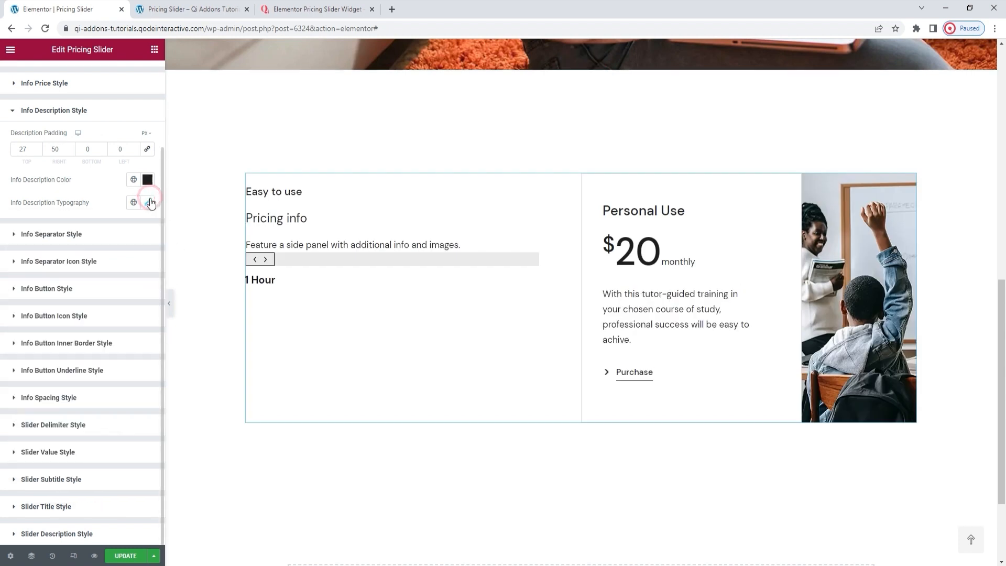
# Adjust the info button's typography size and set its normal text color to #1e1e1e.
pyautogui.click(104, 289)
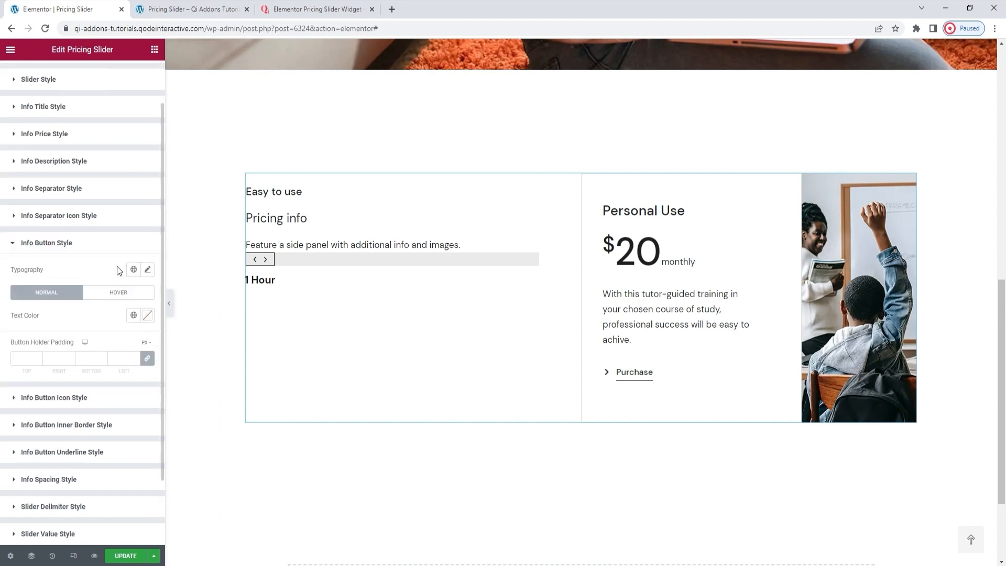
pyautogui.click(147, 270)
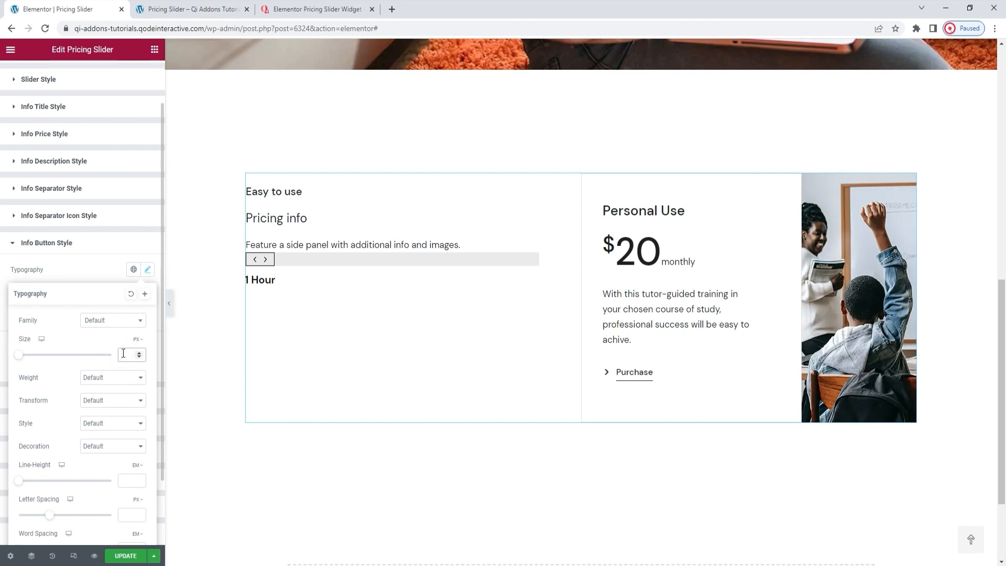
pyautogui.click(147, 270)
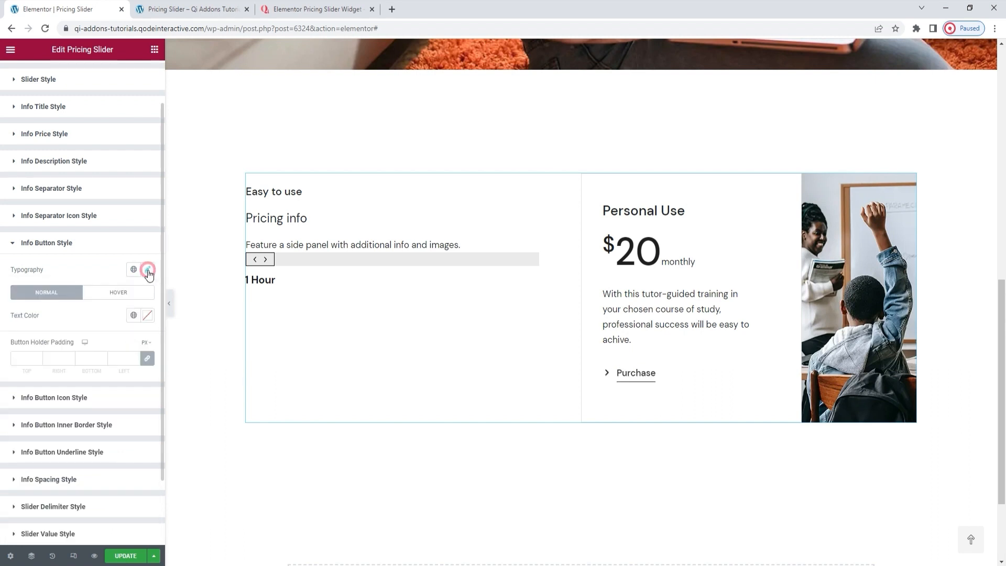
pyautogui.click(147, 315)
pyautogui.doubleClick(80, 481)
pyautogui.write('1e1e1e')
pyautogui.click(151, 317)
pyautogui.click(131, 294)
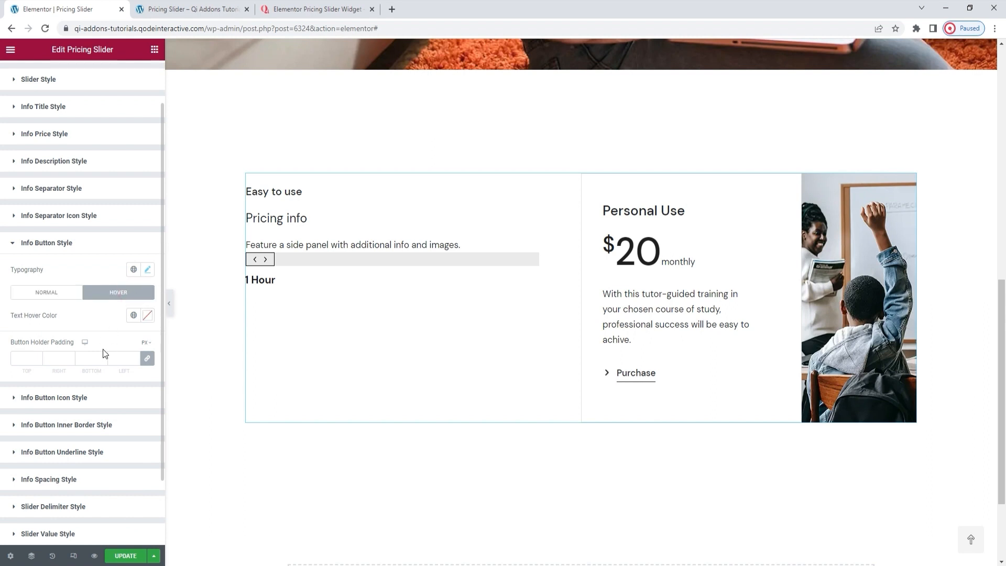
# Unlink the info button icon's margin values and set the right margin to 6 px.
pyautogui.scroll(-1, 103, 349)
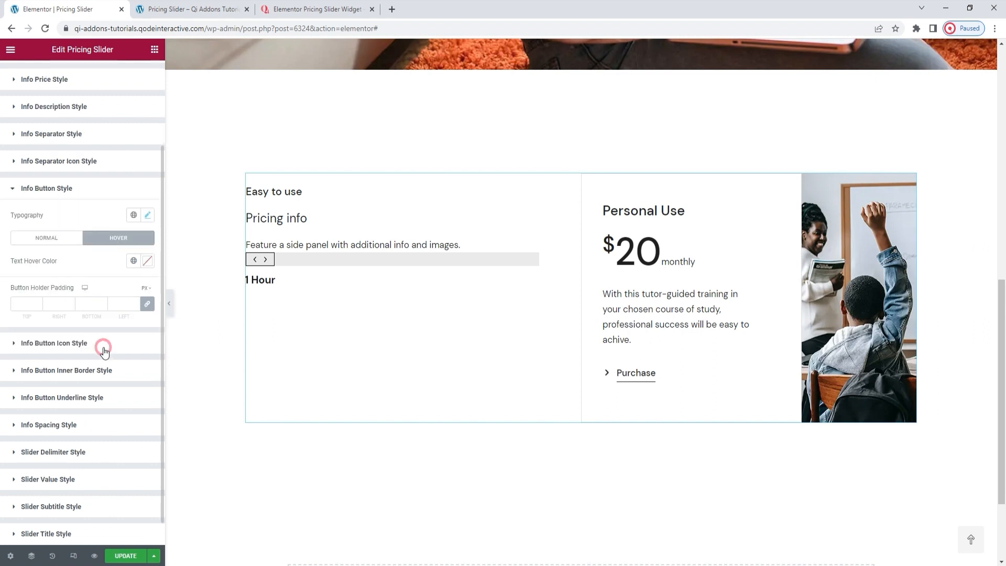
pyautogui.click(105, 349)
pyautogui.scroll(-1, 106, 348)
pyautogui.click(148, 397)
pyautogui.click(56, 398)
pyautogui.write('6')
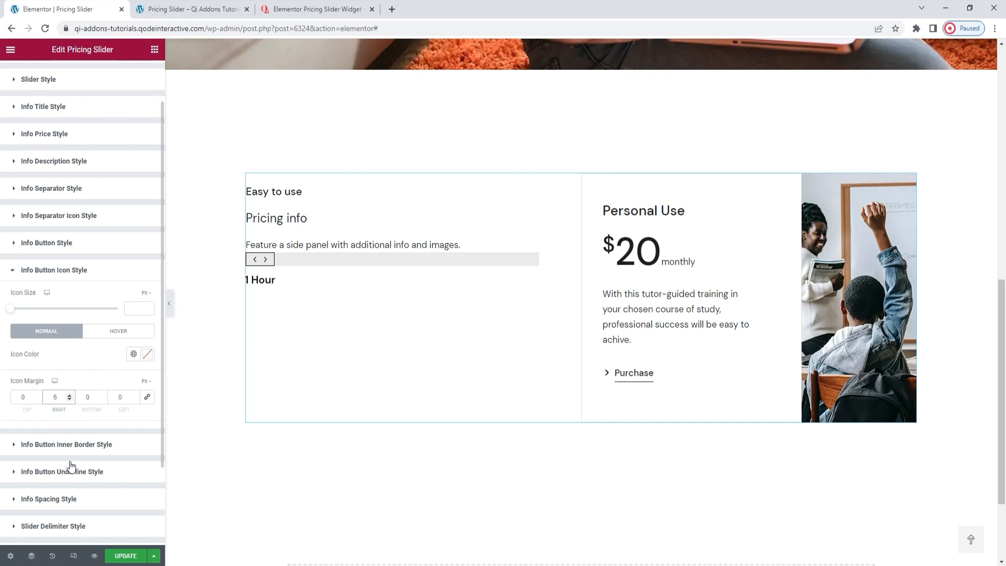
# Try a red underline color on the info button's normal state and reset it to the default.
pyautogui.scroll(-1, 71, 466)
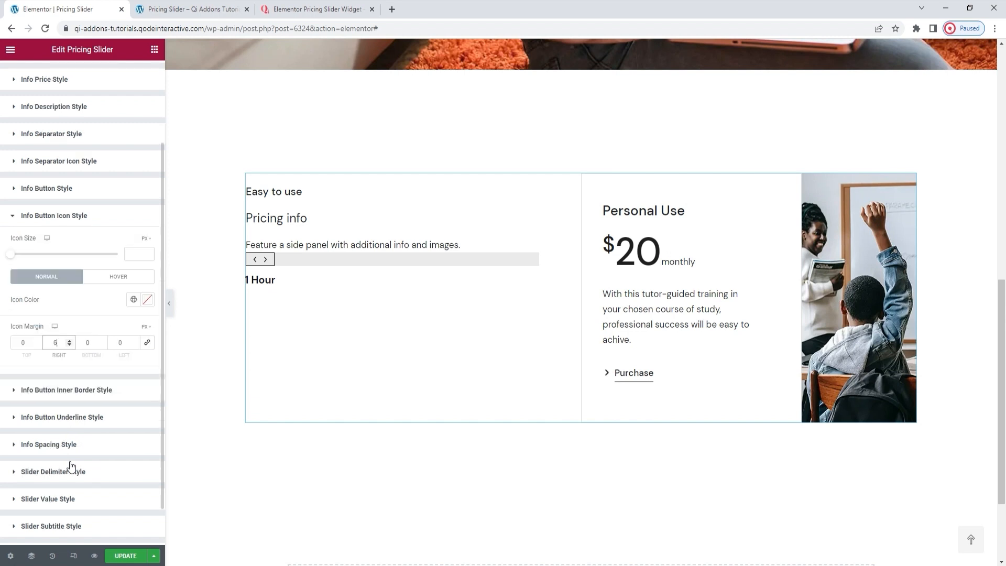
pyautogui.click(95, 420)
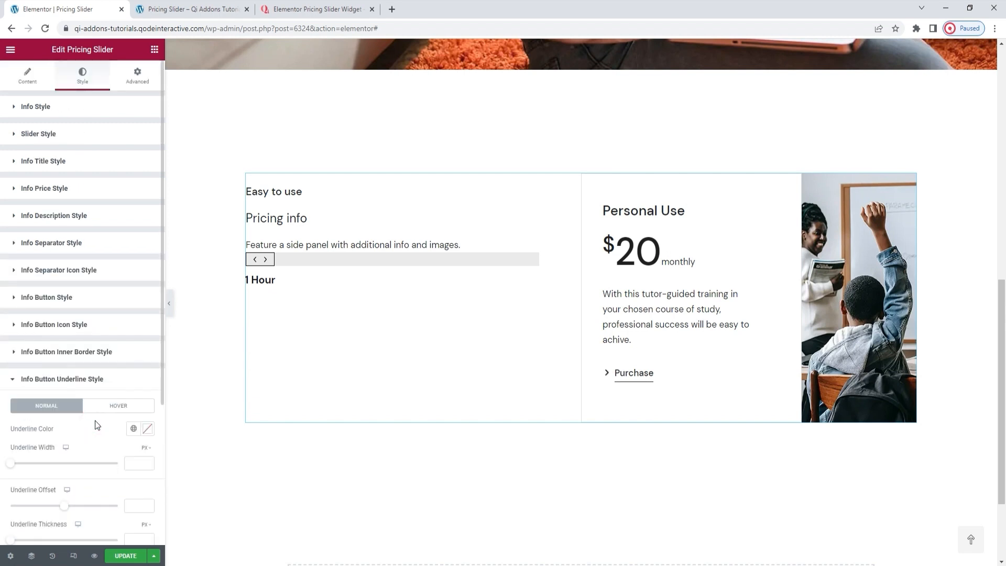
pyautogui.scroll(-3, 95, 420)
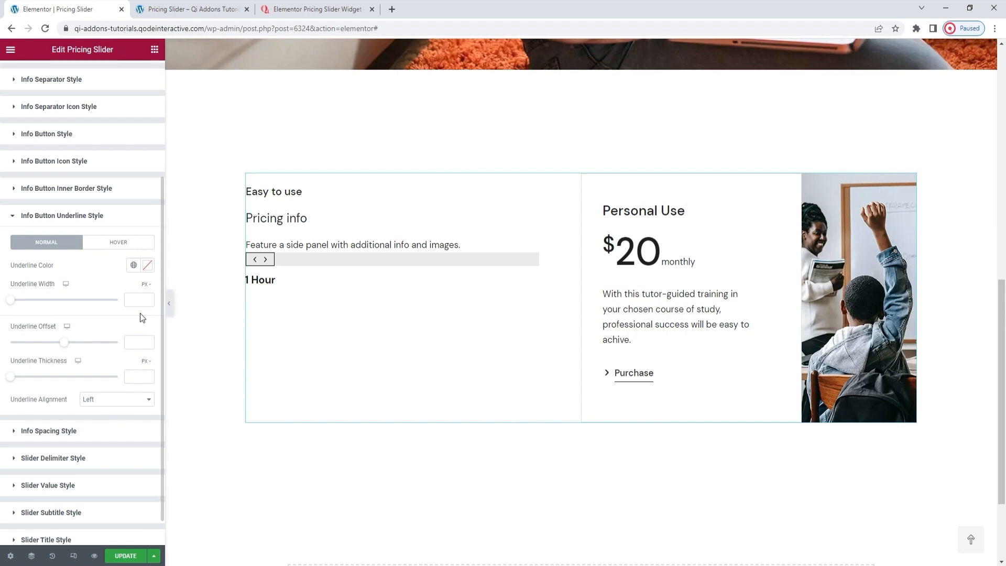
pyautogui.click(147, 265)
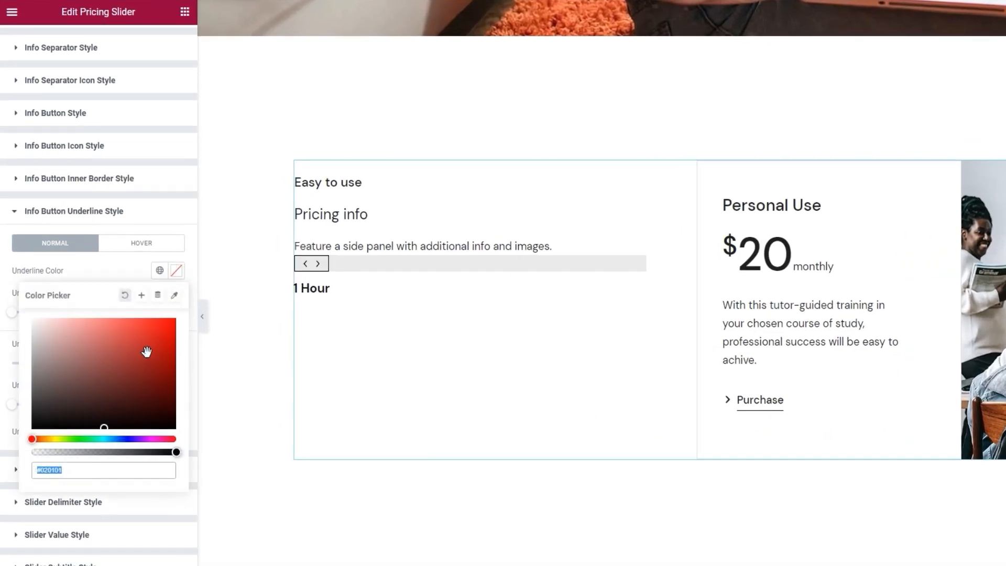
pyautogui.click(126, 342)
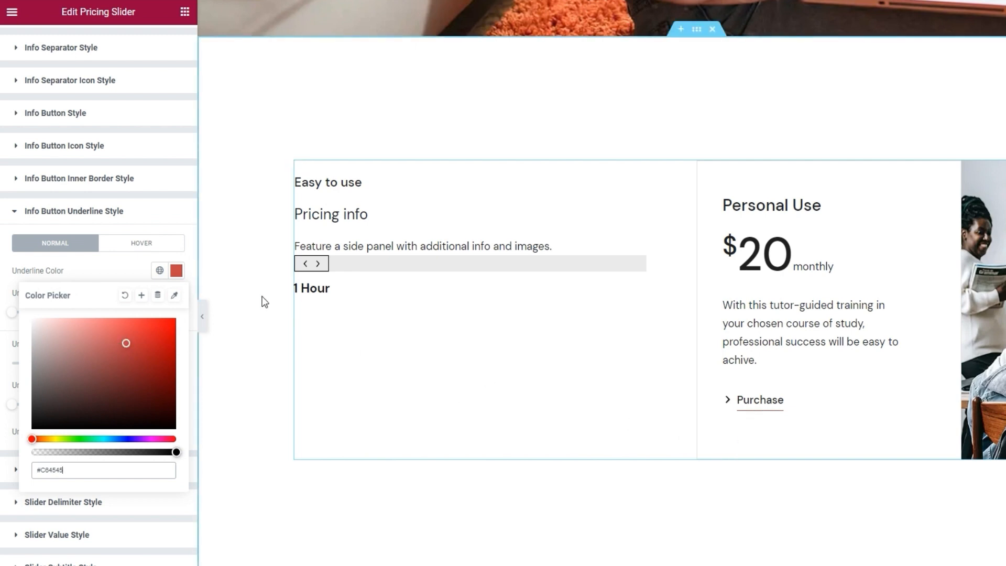
pyautogui.click(124, 295)
pyautogui.click(176, 270)
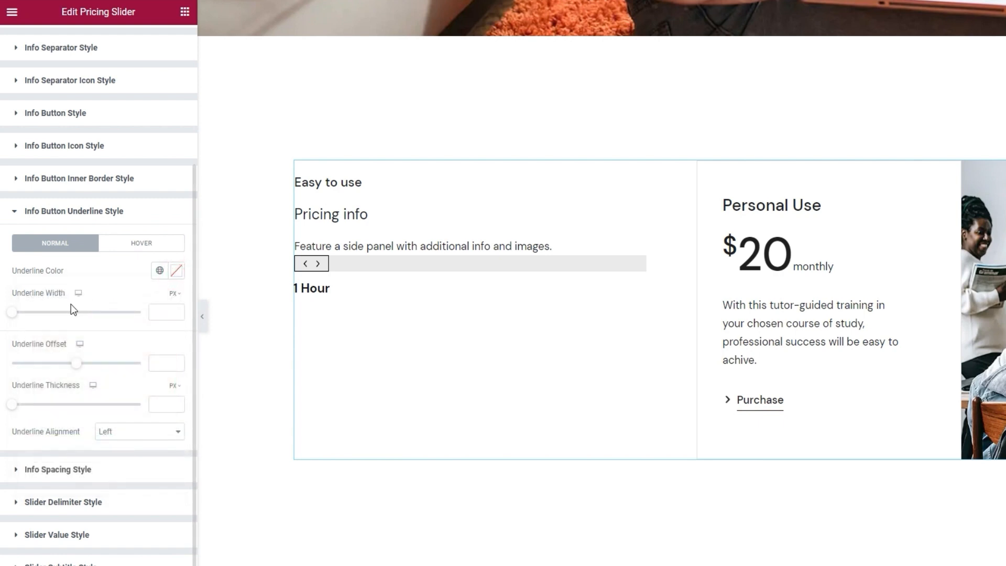
# Try a 28 px info button underline width with right and center alignment, and return the alignment to Left.
pyautogui.moveTo(11, 312); pyautogui.dragTo(51, 322)
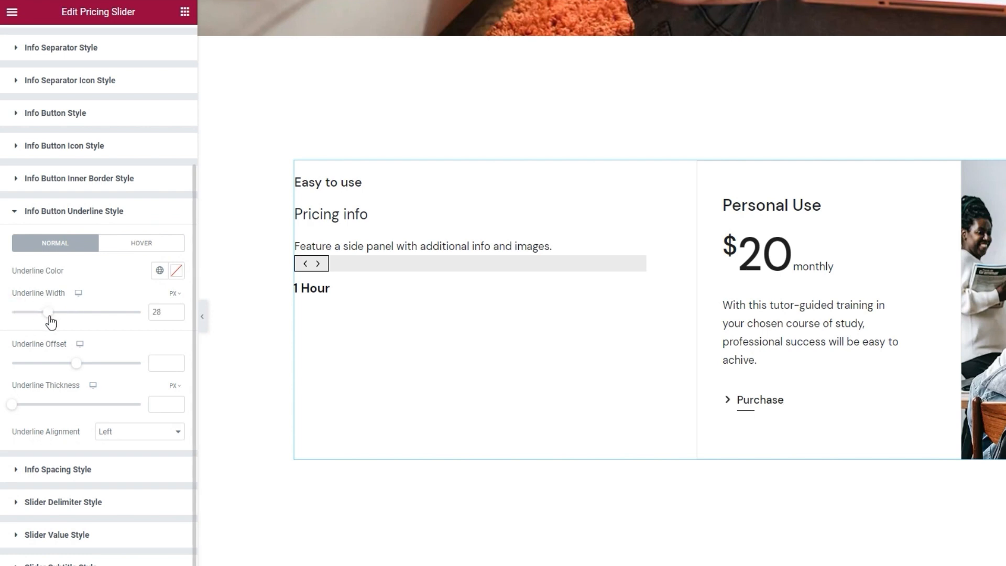
pyautogui.click(119, 438)
pyautogui.click(125, 453)
pyautogui.click(131, 431)
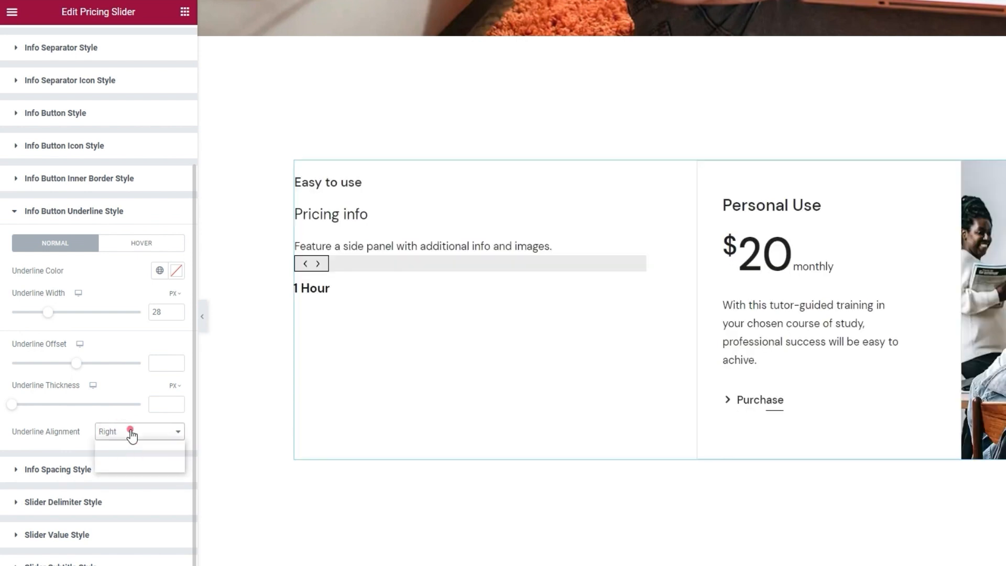
pyautogui.click(140, 465)
pyautogui.click(139, 437)
pyautogui.click(140, 445)
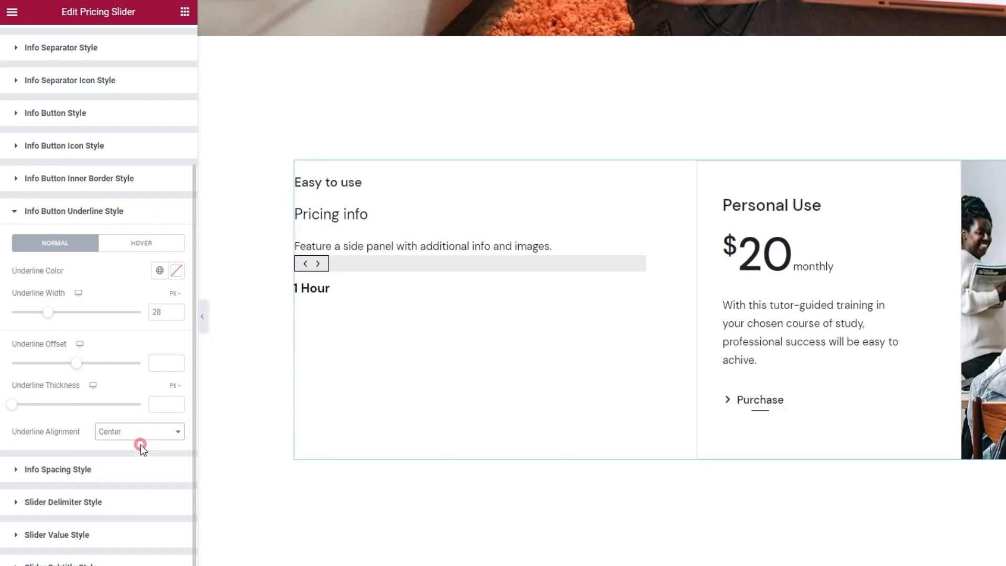
# Try a dark red hover color and a 20 px hover width for the info button underline.
pyautogui.click(135, 255)
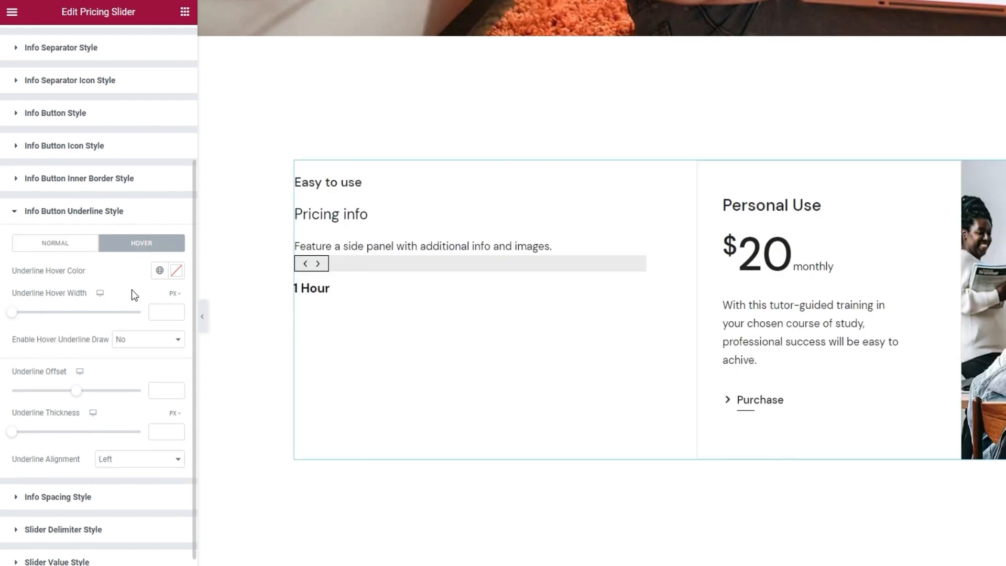
pyautogui.click(176, 270)
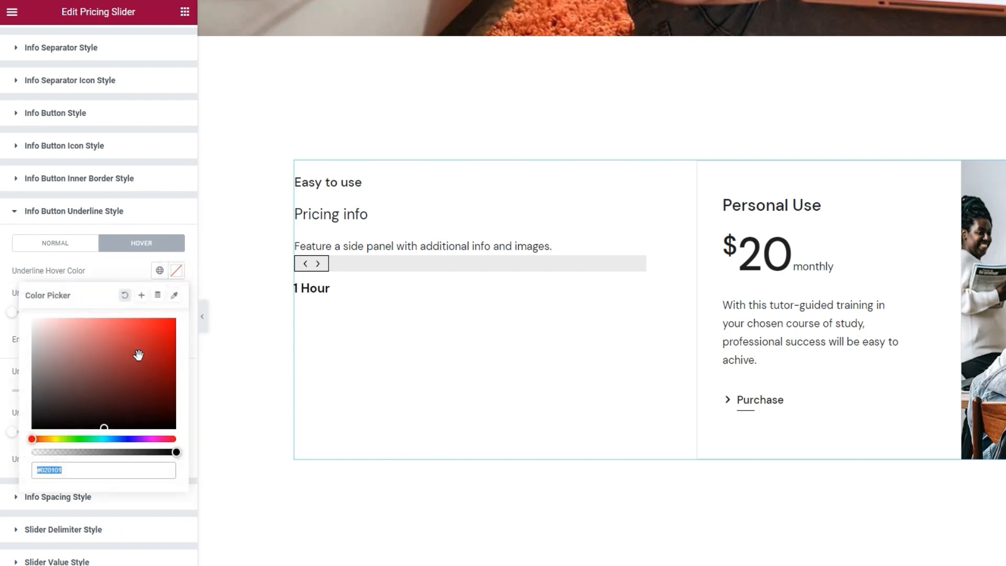
pyautogui.click(139, 356)
pyautogui.click(176, 270)
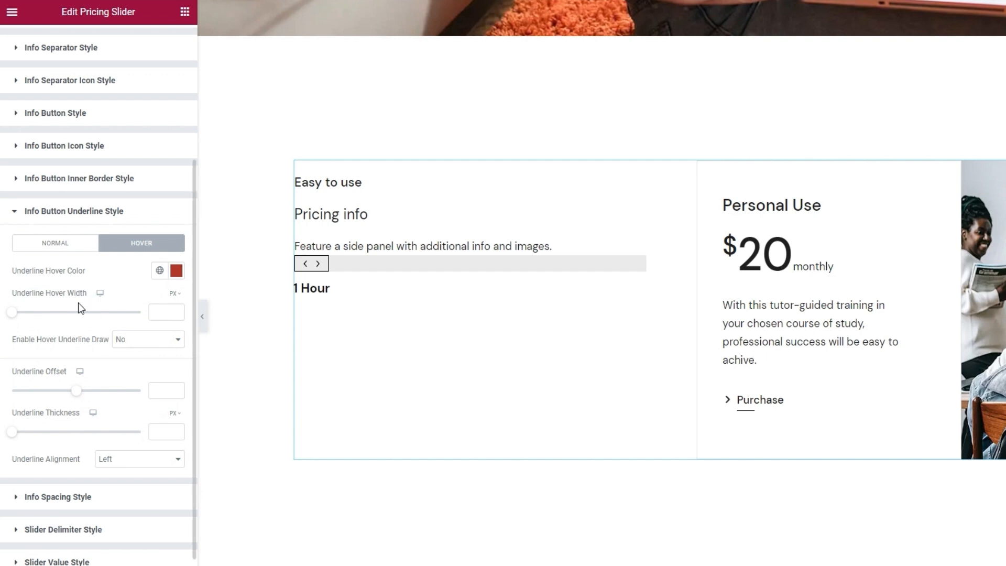
pyautogui.moveTo(13, 311); pyautogui.dragTo(42, 319)
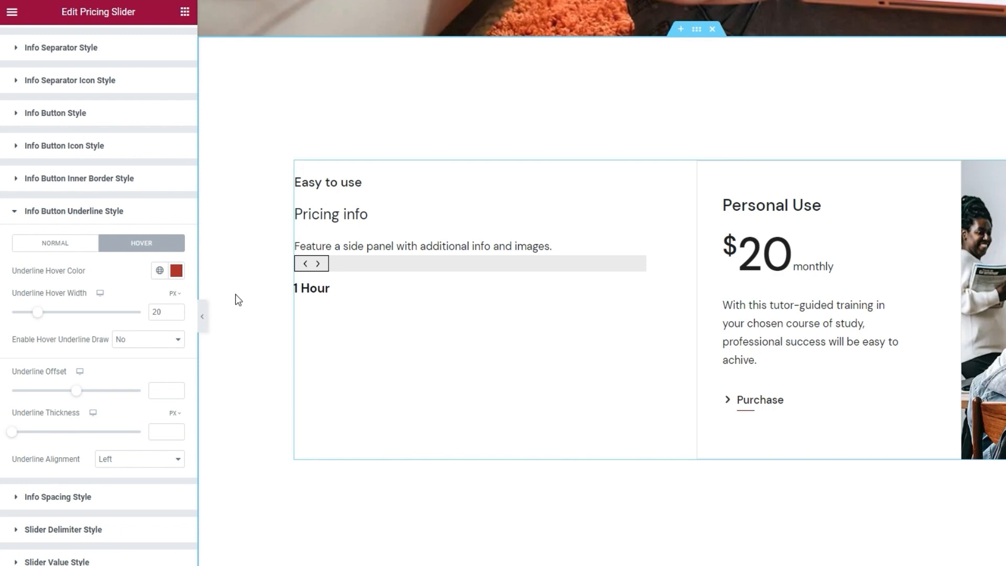
# Try the hover underline draw effect set to Yes, and set it to Default.
pyautogui.click(170, 346)
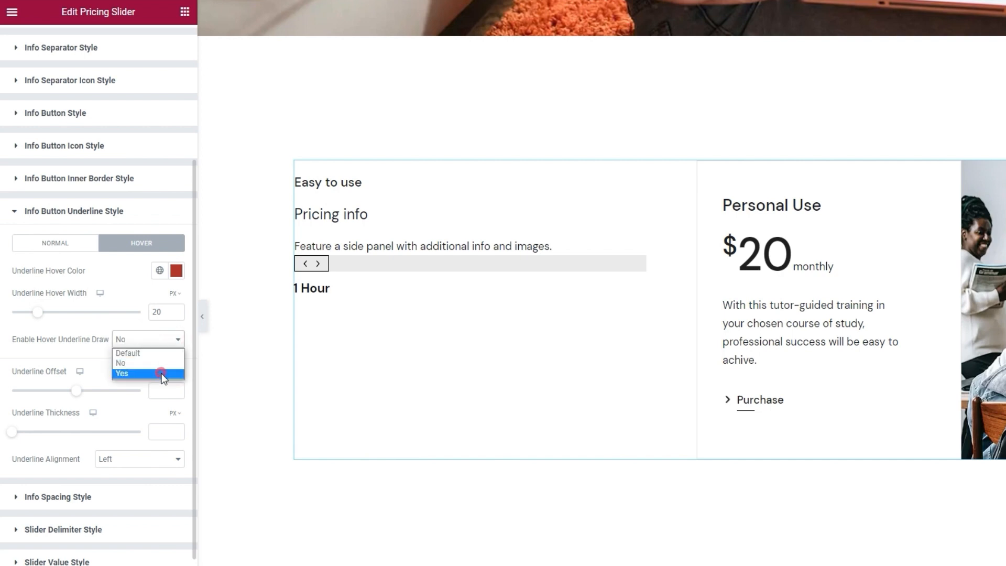
pyautogui.click(123, 373)
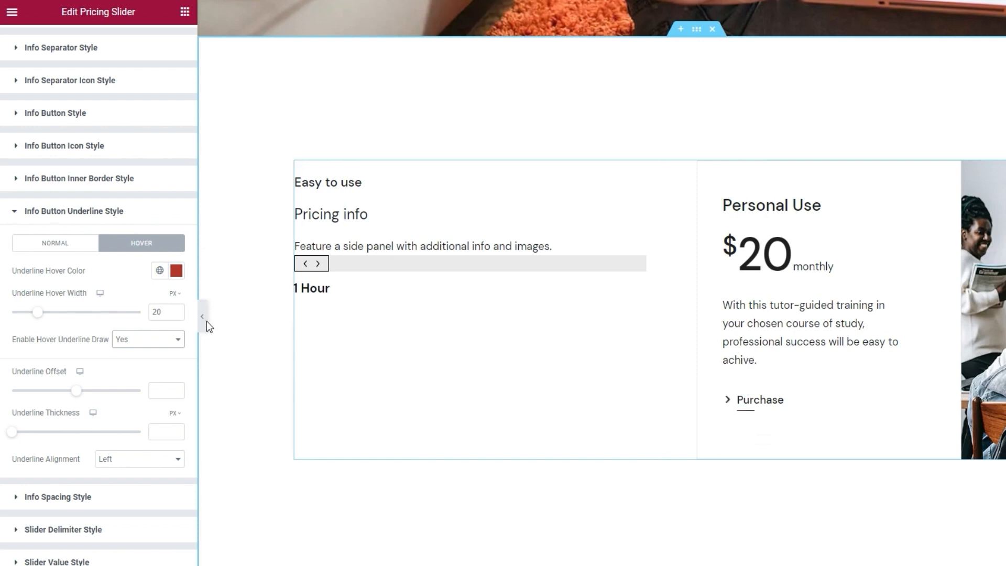
pyautogui.click(172, 341)
pyautogui.click(146, 352)
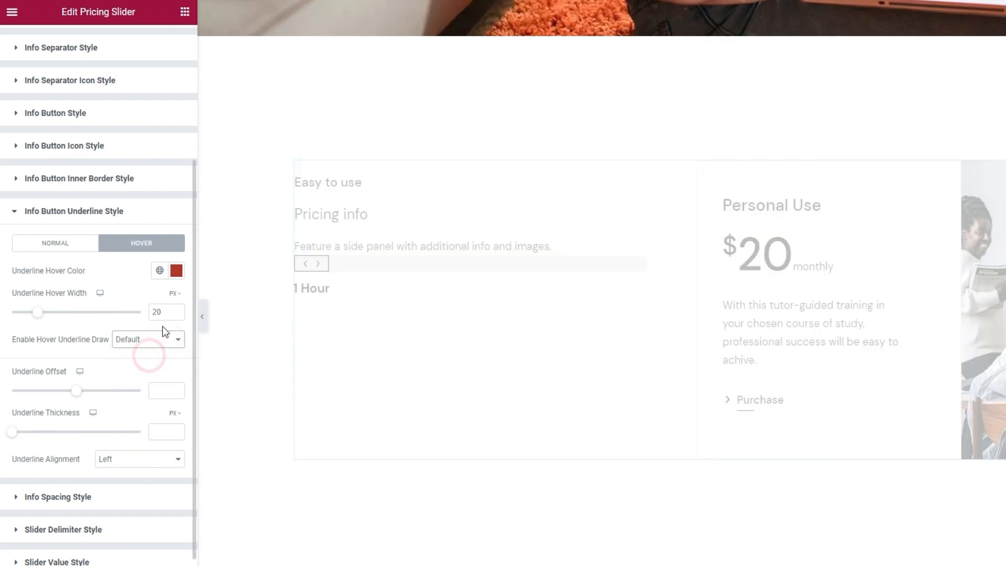
# Clear the underline's hover width, reset its hover color, and clear the normal underline width.
pyautogui.doubleClick(166, 319)
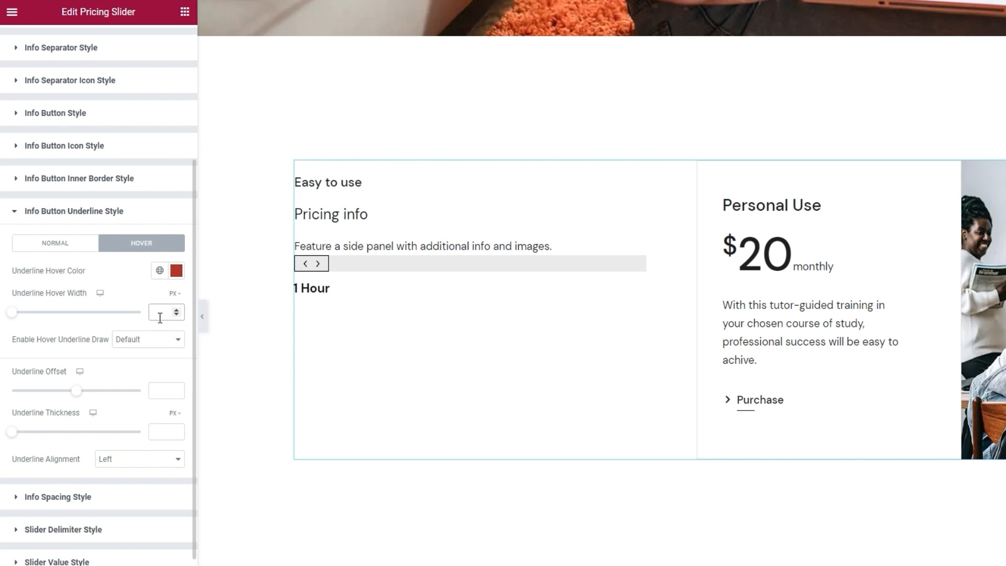
pyautogui.click(176, 270)
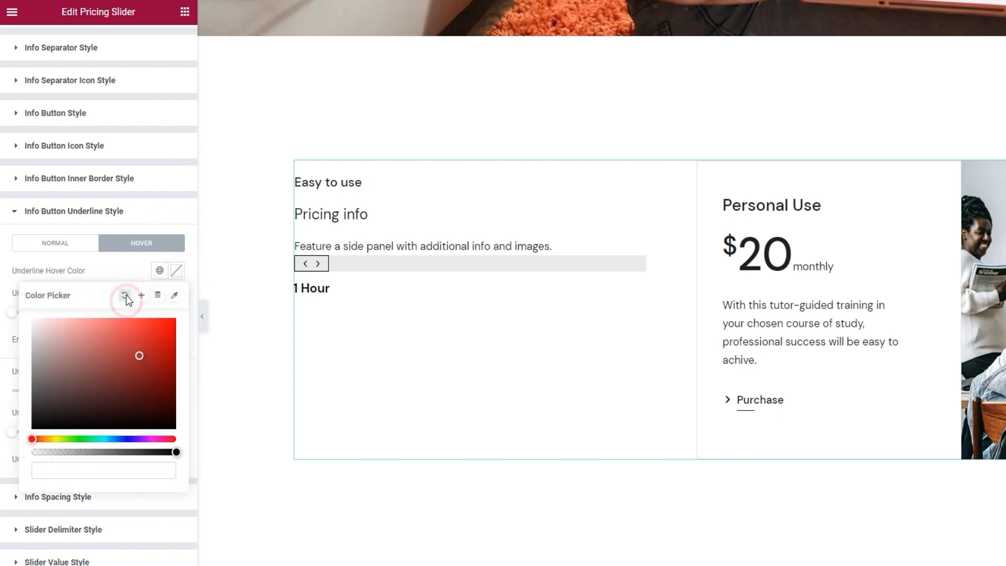
pyautogui.click(75, 251)
pyautogui.doubleClick(152, 313)
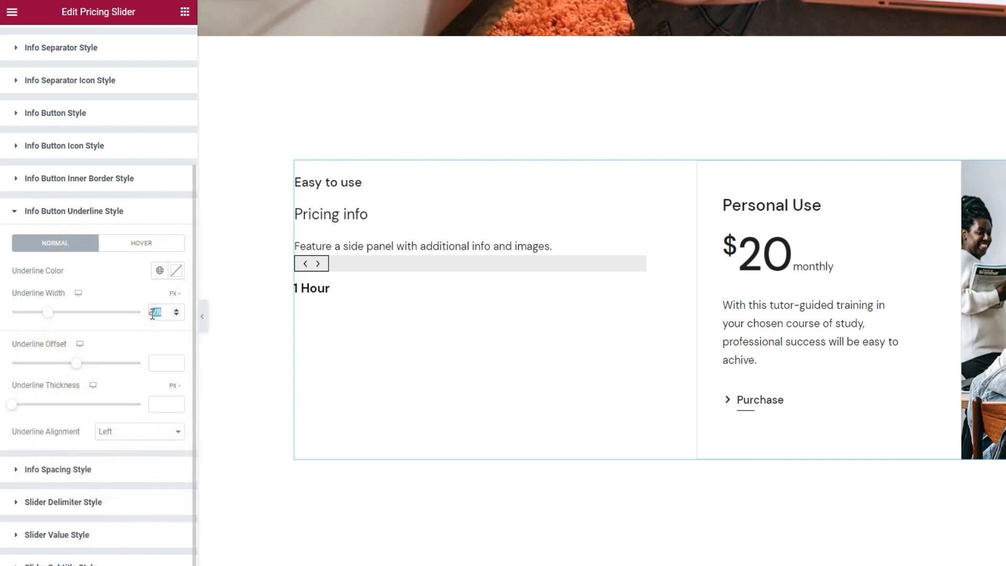
pyautogui.press('BackSpace')
# Set the info button's underline offset to 7.
pyautogui.moveTo(77, 362); pyautogui.dragTo(86, 364)
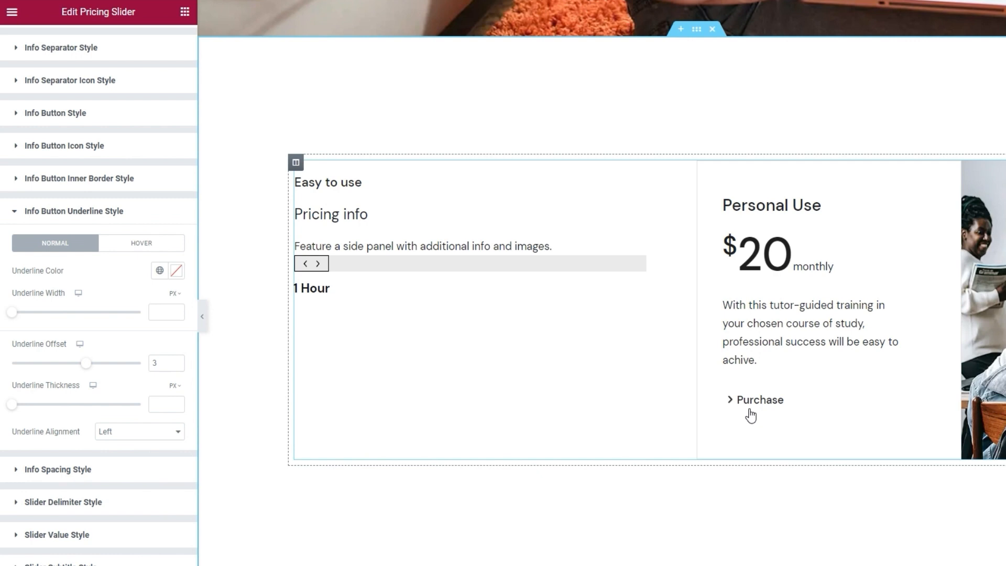
pyautogui.click(177, 361)
pyautogui.click(177, 361)
pyautogui.click(177, 361)
pyautogui.click(177, 360)
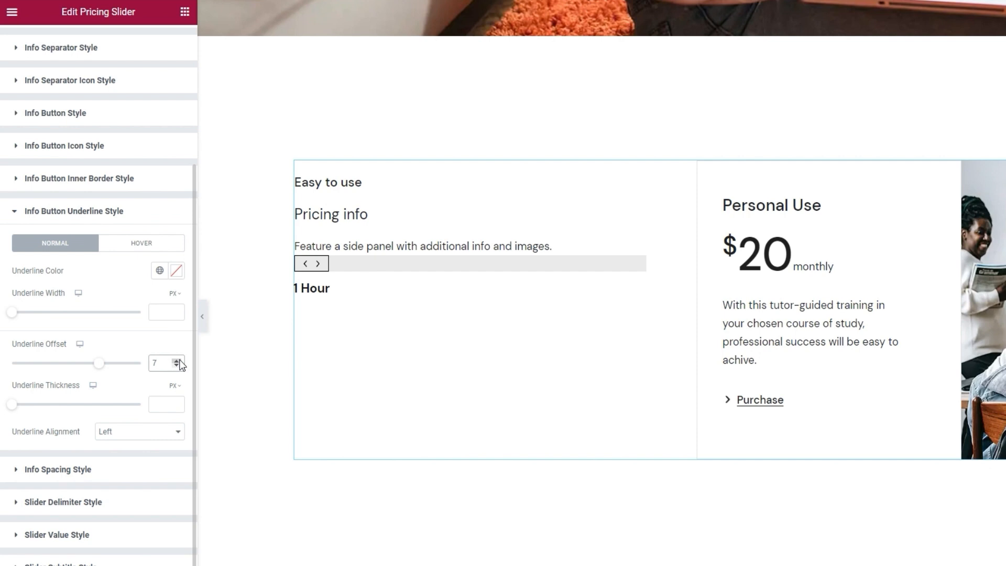
# Try an info button underline thickness of 3 px and clear the value.
pyautogui.moveTo(16, 404); pyautogui.dragTo(20, 405)
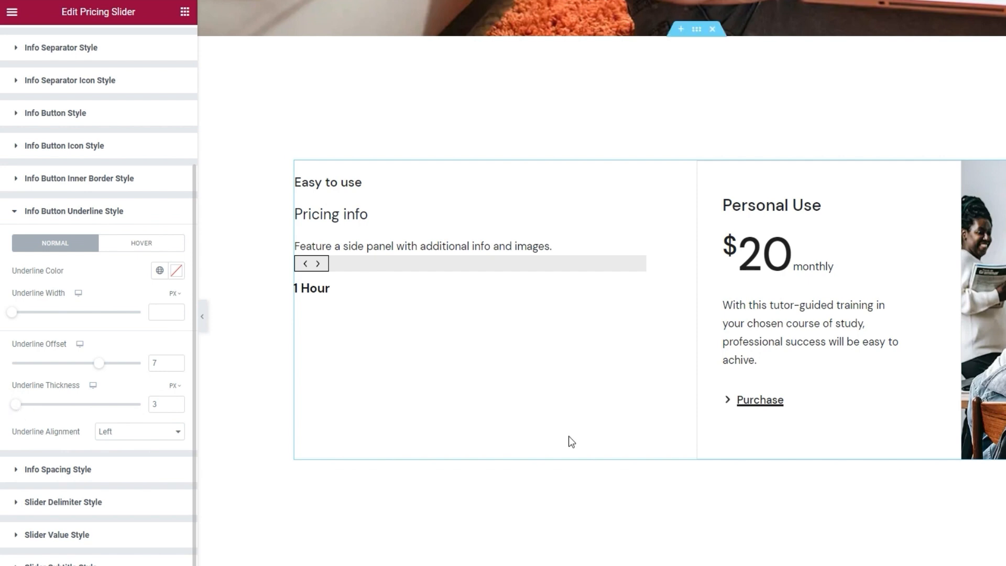
pyautogui.doubleClick(167, 404)
pyautogui.press('BackSpace')
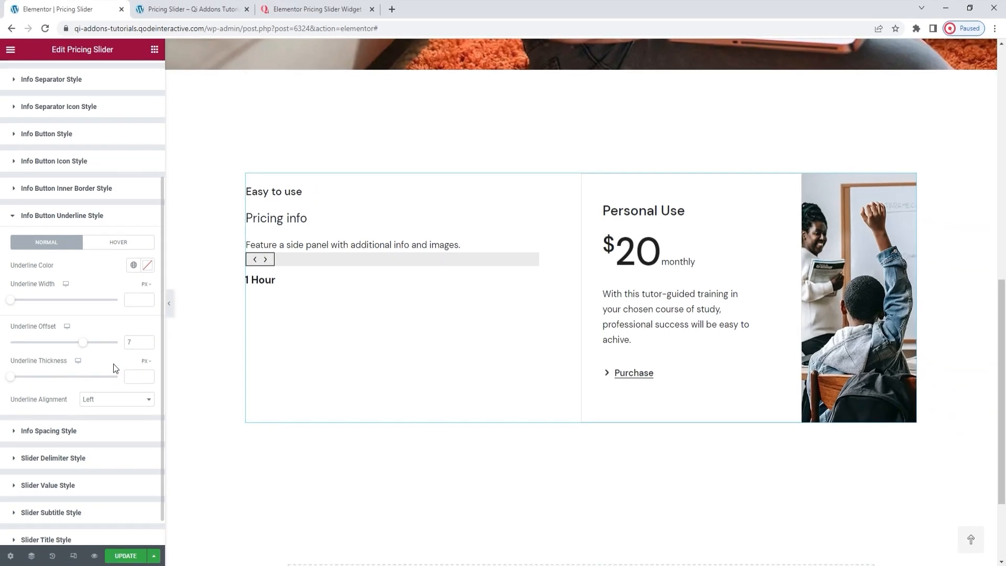
# Unlink the info holder padding and set it to 75 top, 0 right, 90 bottom and 55 left, with an info button top margin of 22 px.
pyautogui.click(87, 431)
pyautogui.scroll(-2, 111, 322)
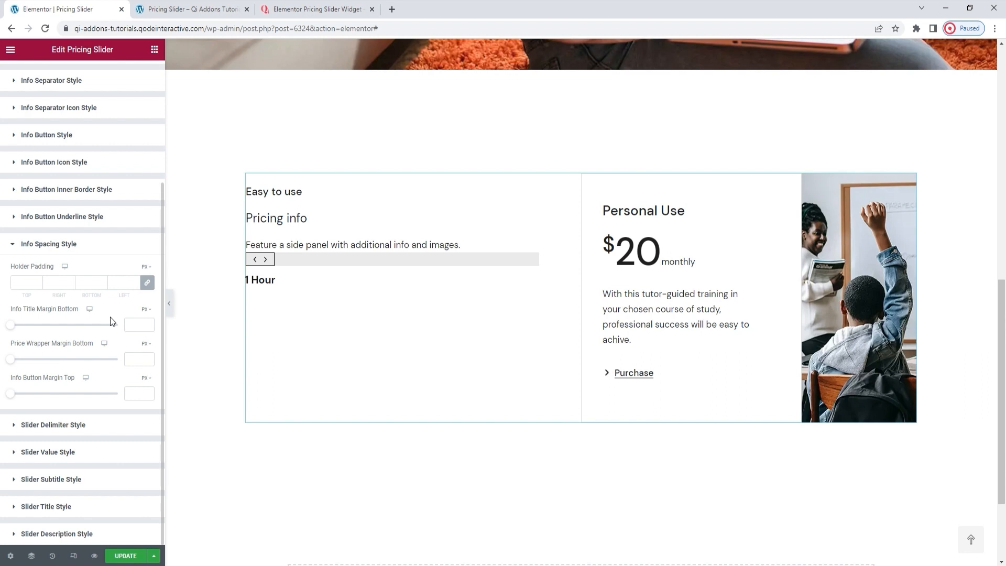
pyautogui.click(147, 282)
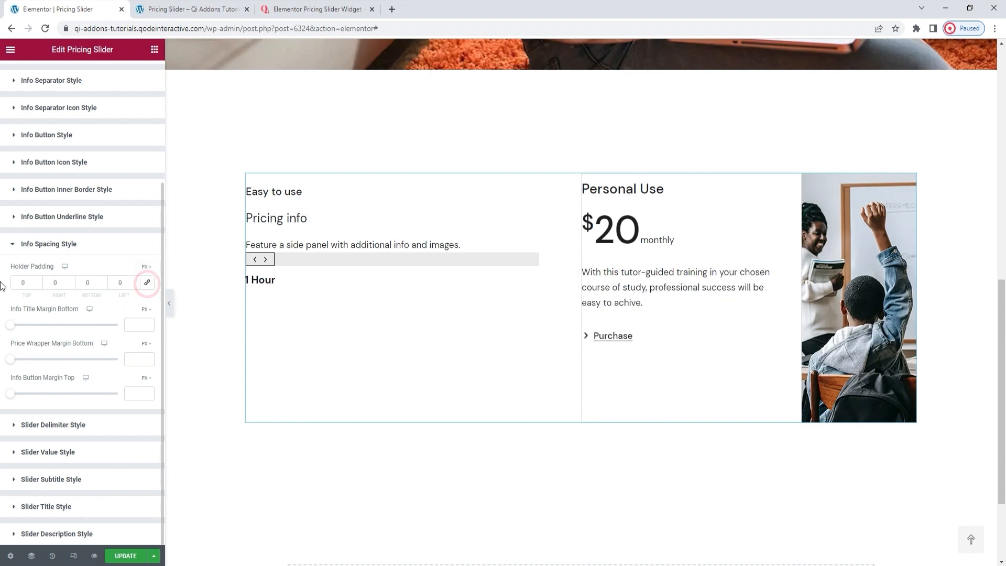
pyautogui.doubleClick(15, 281)
pyautogui.write('75')
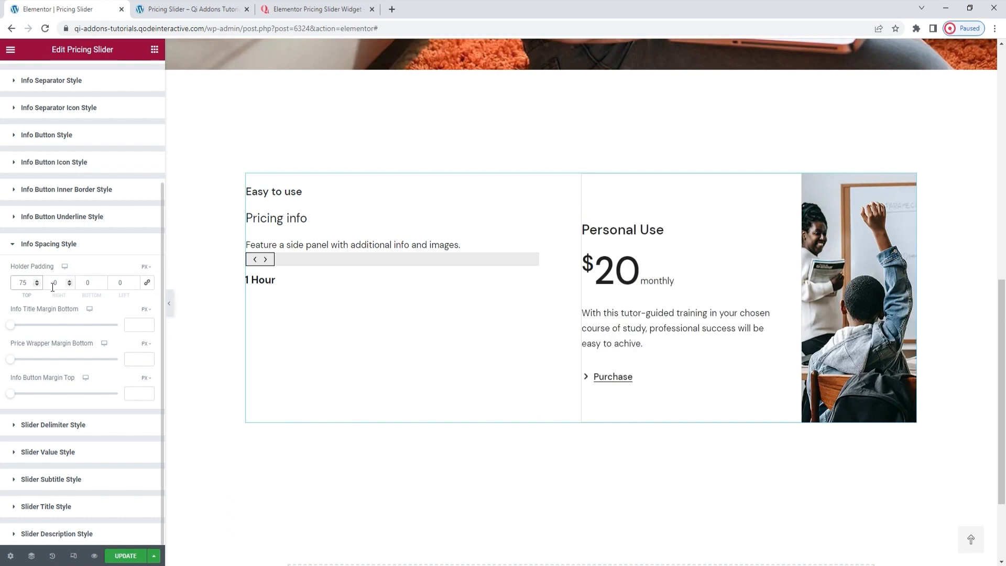
pyautogui.doubleClick(81, 282)
pyautogui.write('90')
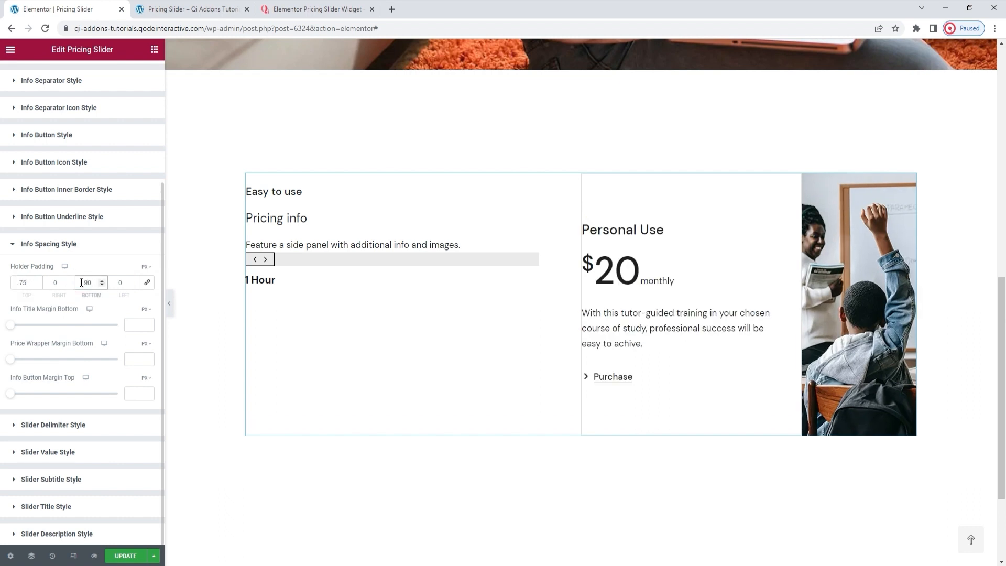
pyautogui.doubleClick(122, 282)
pyautogui.write('55')
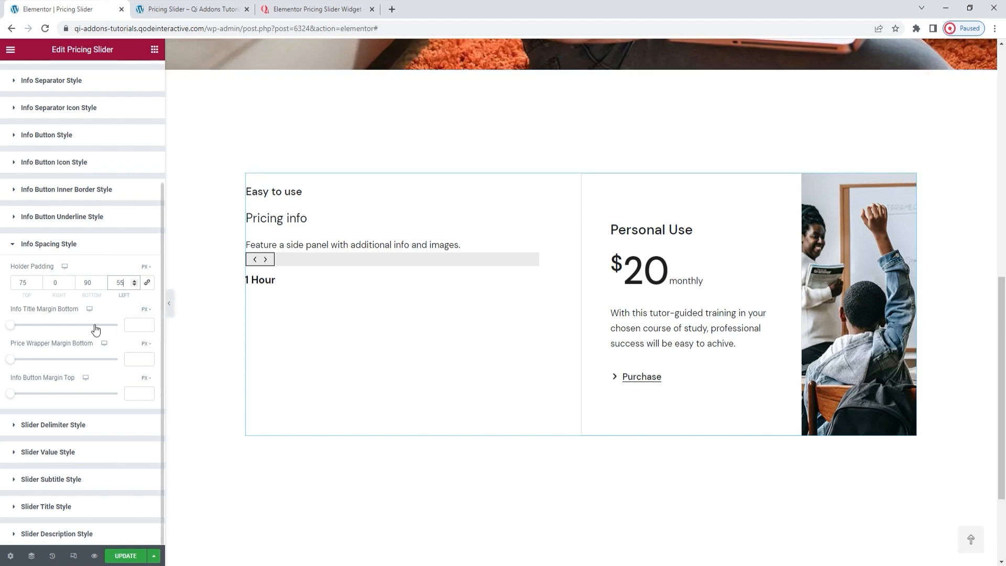
pyautogui.click(130, 396)
pyautogui.write('22')
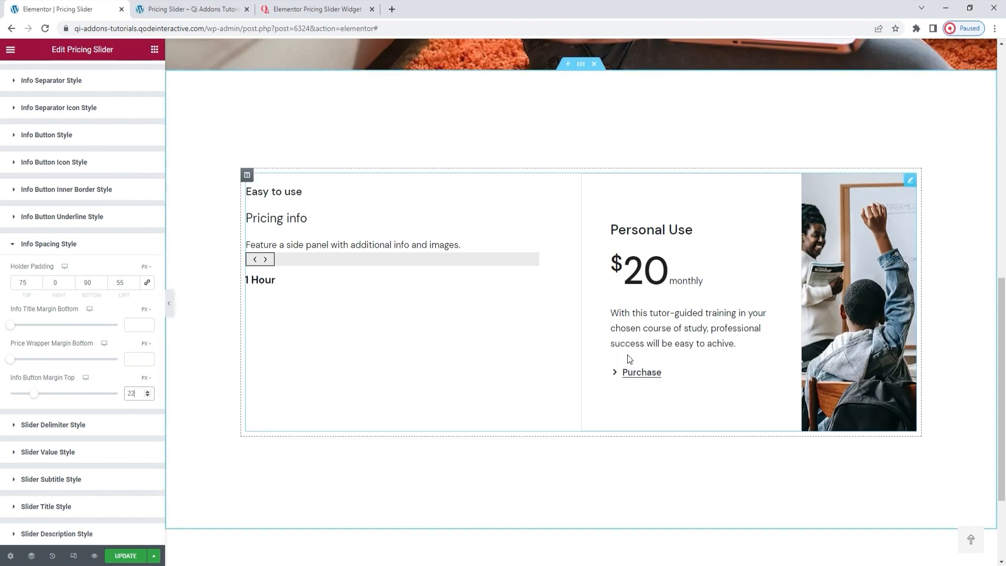
# Set the slider value typography to size 17 px and weight 500 (Medium).
pyautogui.click(101, 450)
pyautogui.scroll(-2, 112, 403)
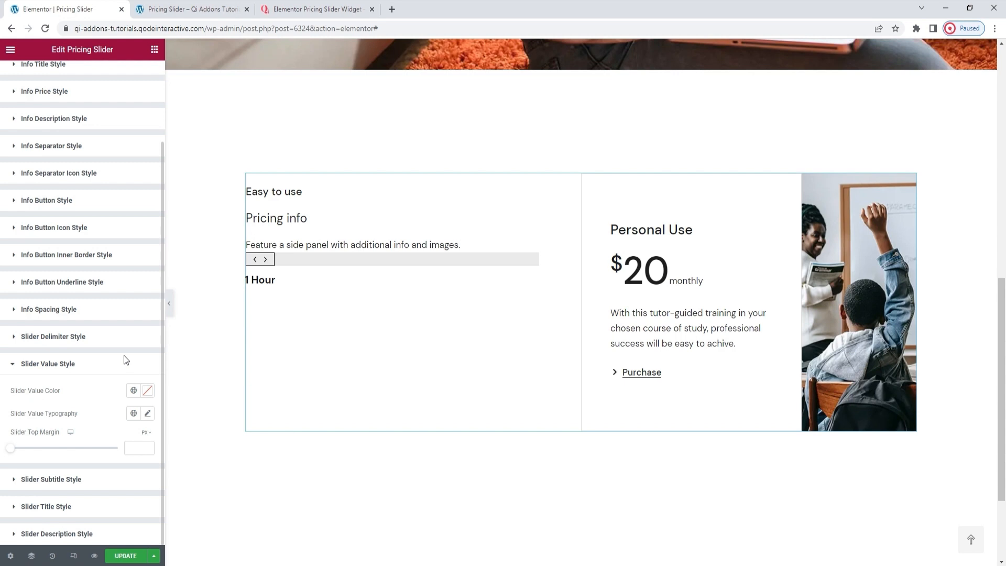
pyautogui.click(147, 414)
pyautogui.scroll(-1, 143, 378)
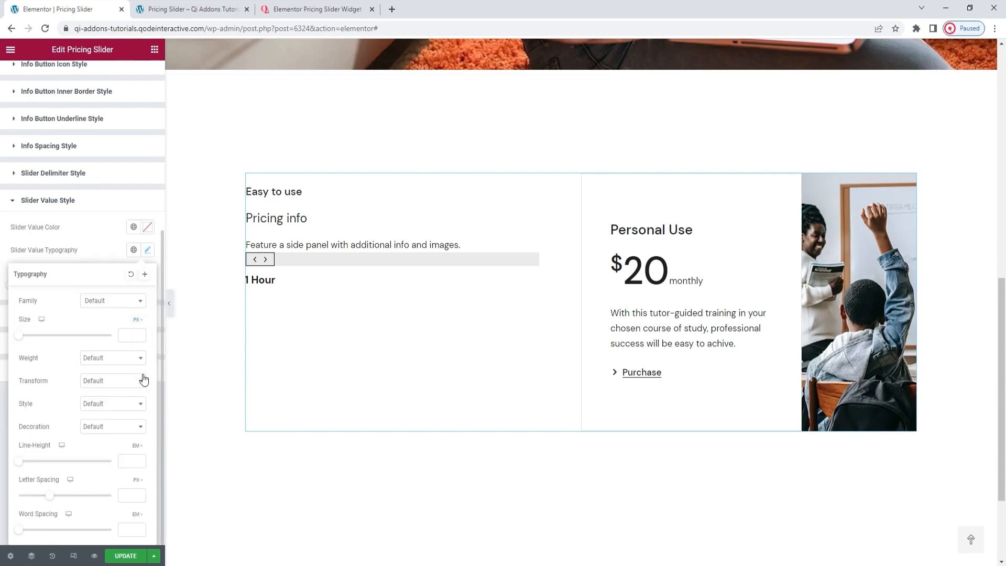
pyautogui.click(123, 337)
pyautogui.write('7')
pyautogui.click(112, 357)
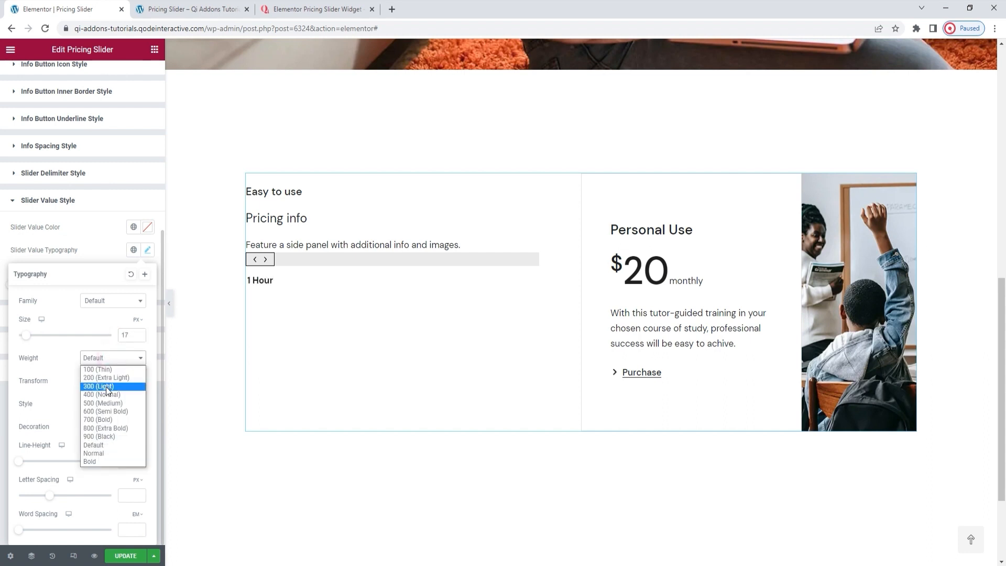
pyautogui.click(106, 404)
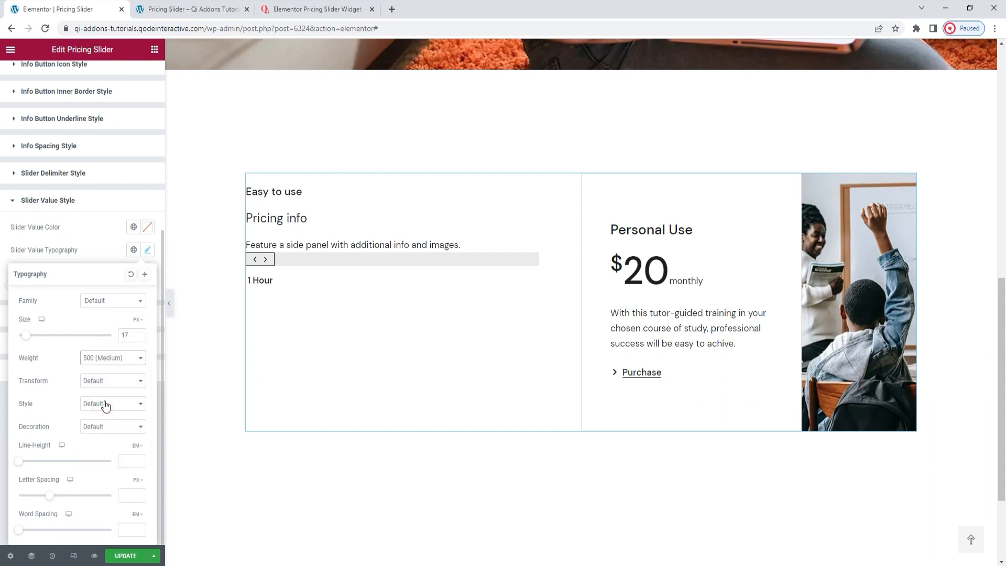
pyautogui.click(147, 251)
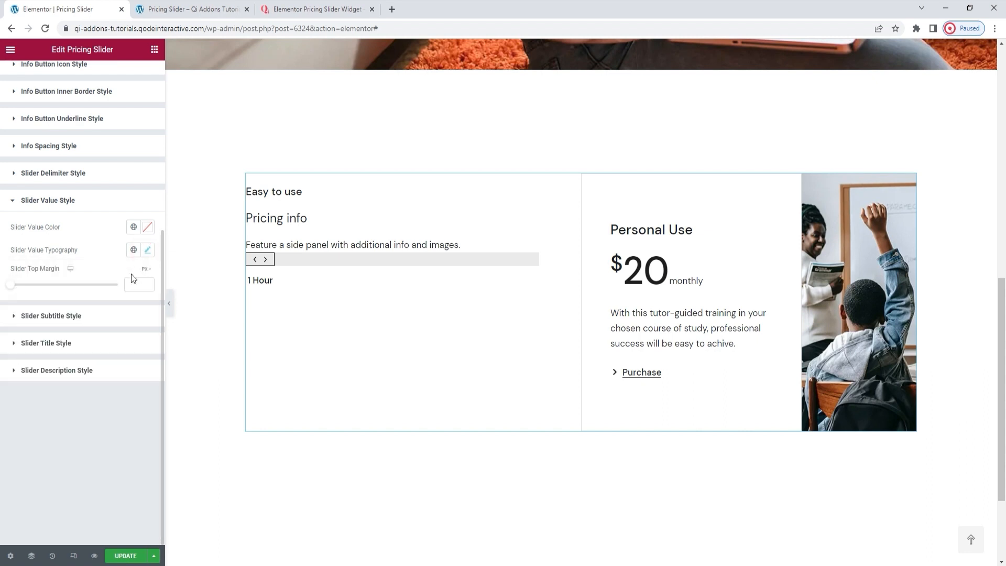
# Try a slider value top margin of 9 px and clear the value.
pyautogui.click(11, 284)
pyautogui.scroll(3, 18, 290)
pyautogui.press('Right')
pyautogui.press('Right')
pyautogui.press('Right')
pyautogui.press('Right')
pyautogui.press('Right')
pyautogui.press('Right')
pyautogui.press('Right')
pyautogui.press('Right')
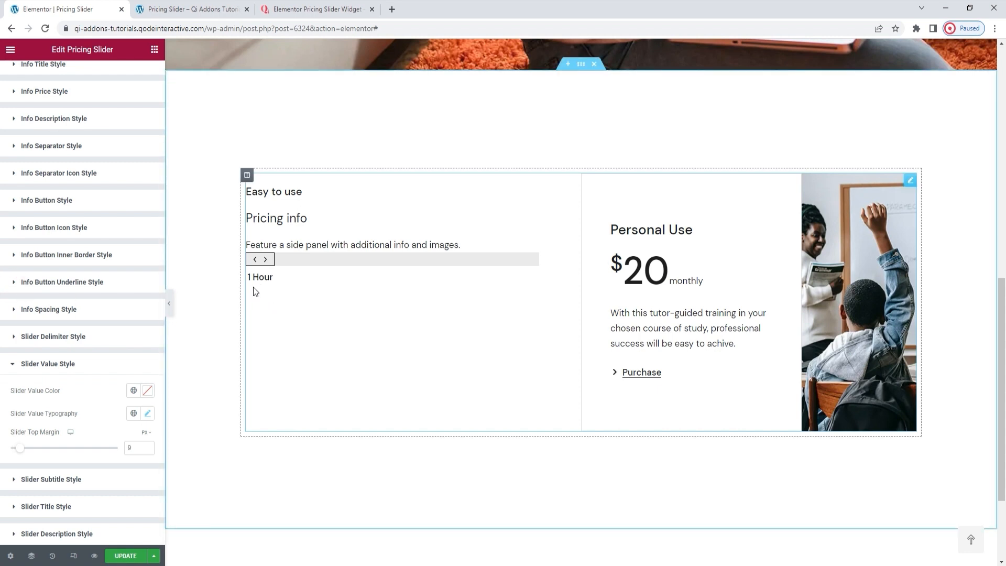
pyautogui.doubleClick(135, 447)
pyautogui.press('BackSpace')
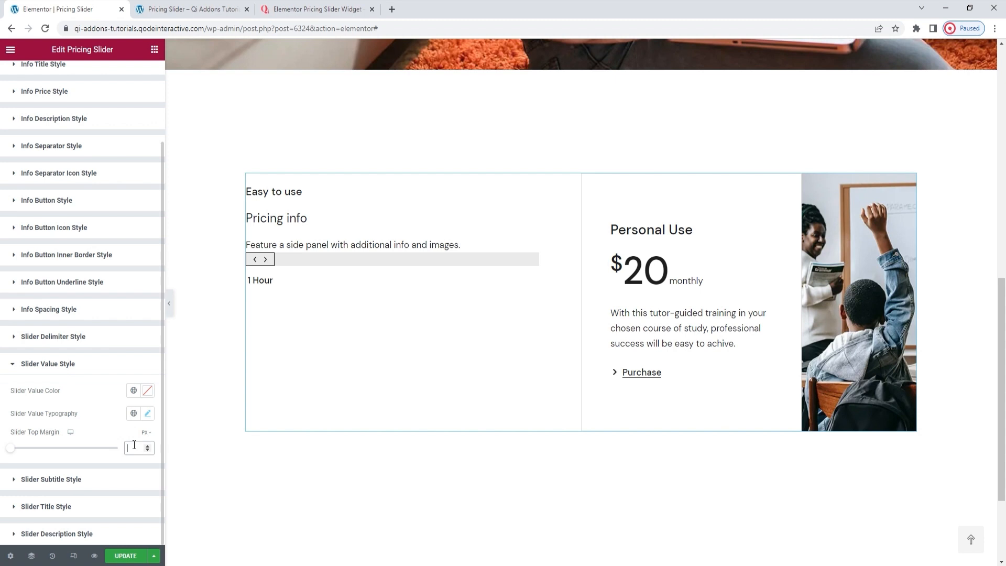
# Check the slider subtitle tag options, then try the subtitle color #CAAAAA and reset it.
pyautogui.click(97, 479)
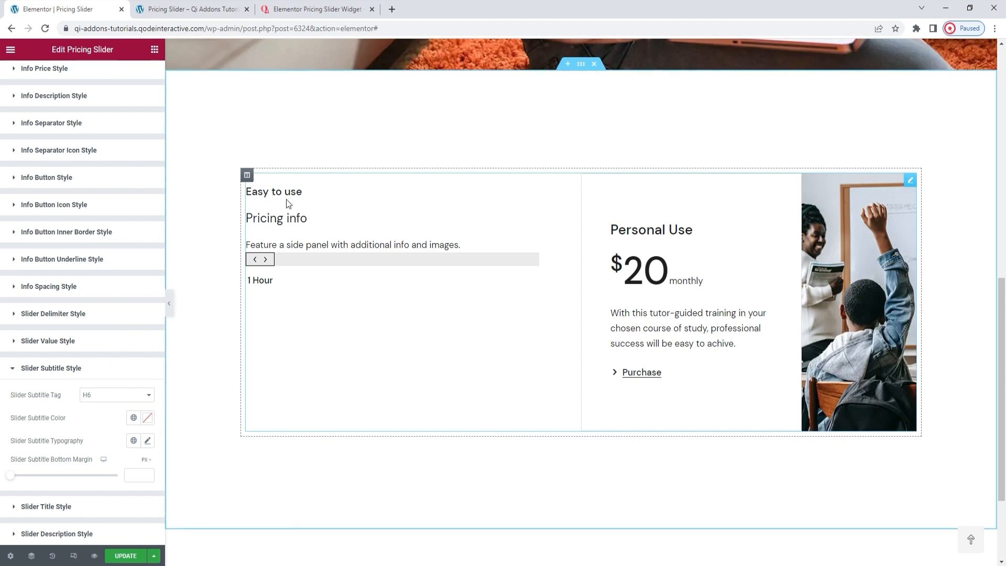
pyautogui.click(110, 400)
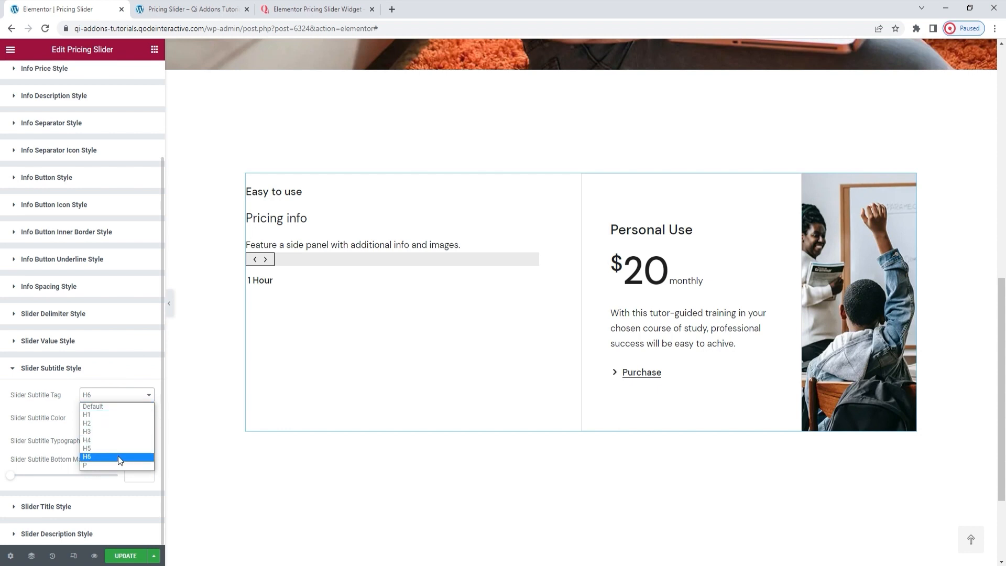
pyautogui.click(103, 406)
pyautogui.click(147, 417)
pyautogui.moveTo(55, 310); pyautogui.dragTo(46, 283)
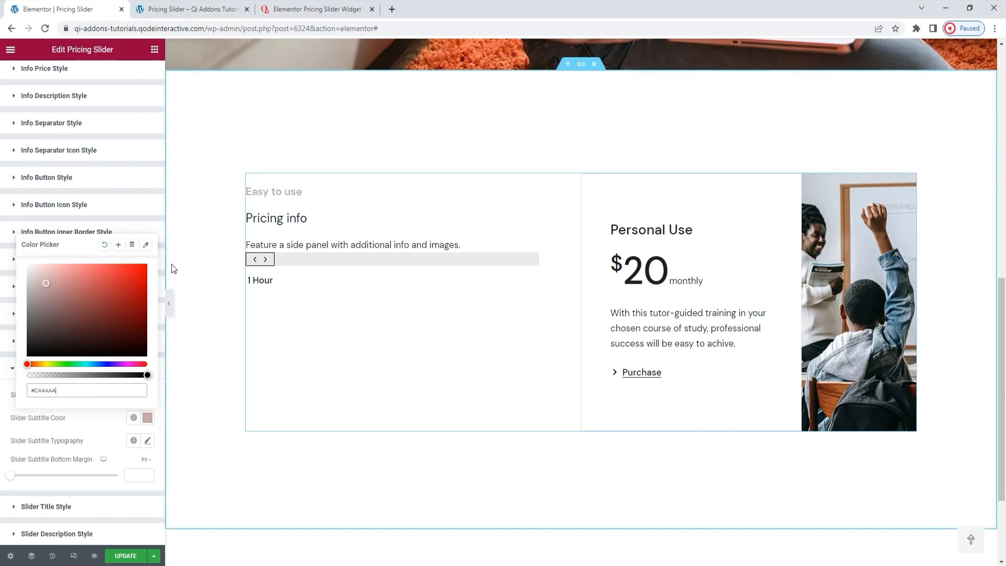
pyautogui.click(105, 248)
# Set the slider subtitle's font size to 17 px.
pyautogui.click(147, 440)
pyautogui.scroll(-4, 134, 393)
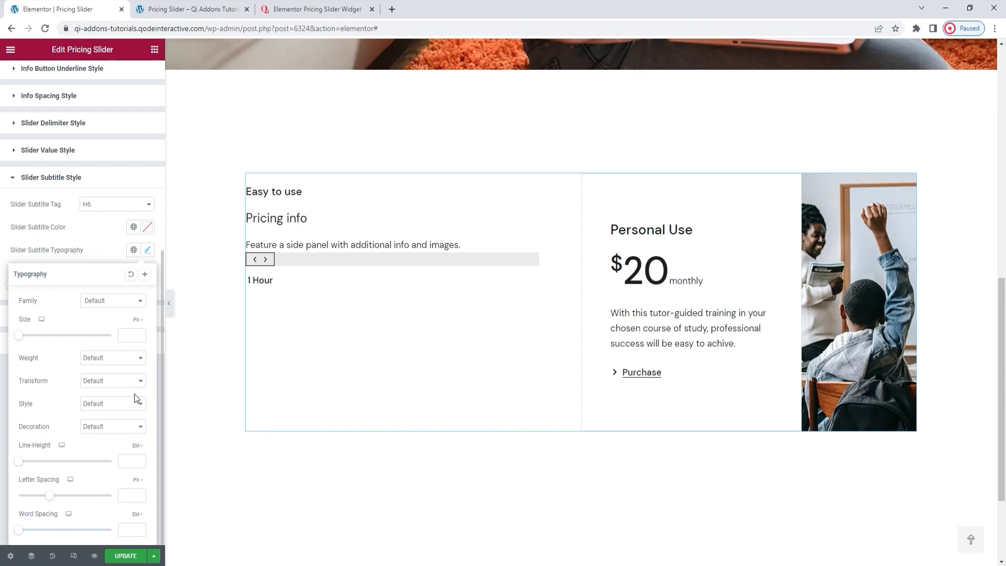
pyautogui.click(123, 336)
pyautogui.write('17')
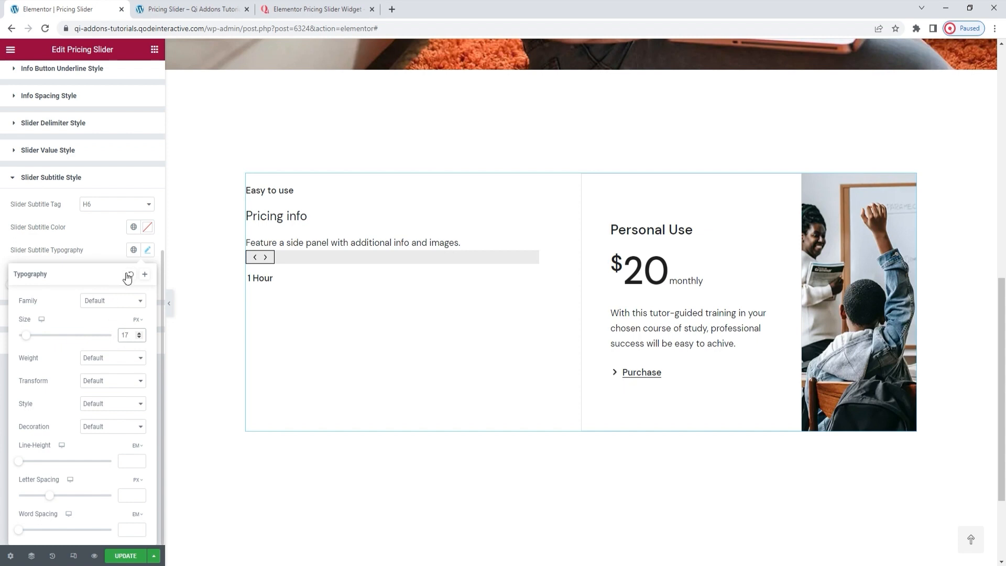
pyautogui.click(147, 250)
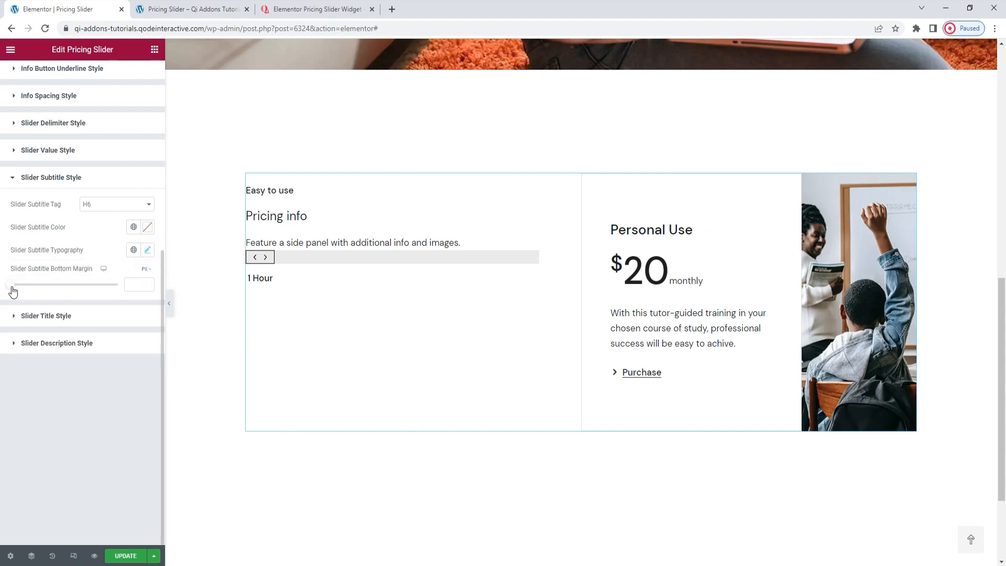
# Try larger bottom margins for the slider subtitle and set the margin to -14 px.
pyautogui.moveTo(12, 286); pyautogui.dragTo(17, 286)
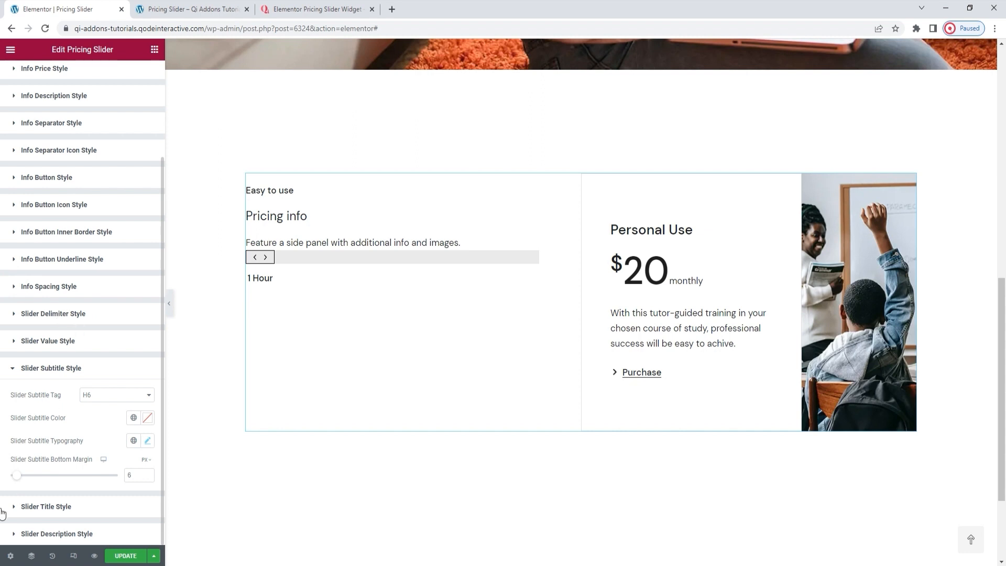
pyautogui.moveTo(16, 475); pyautogui.dragTo(55, 479)
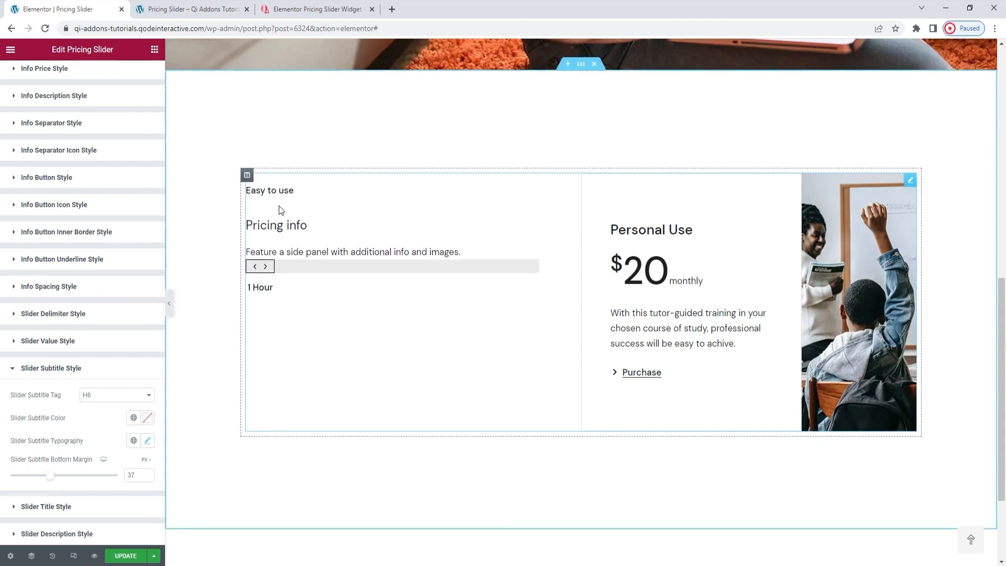
pyautogui.doubleClick(132, 476)
pyautogui.write('-14')
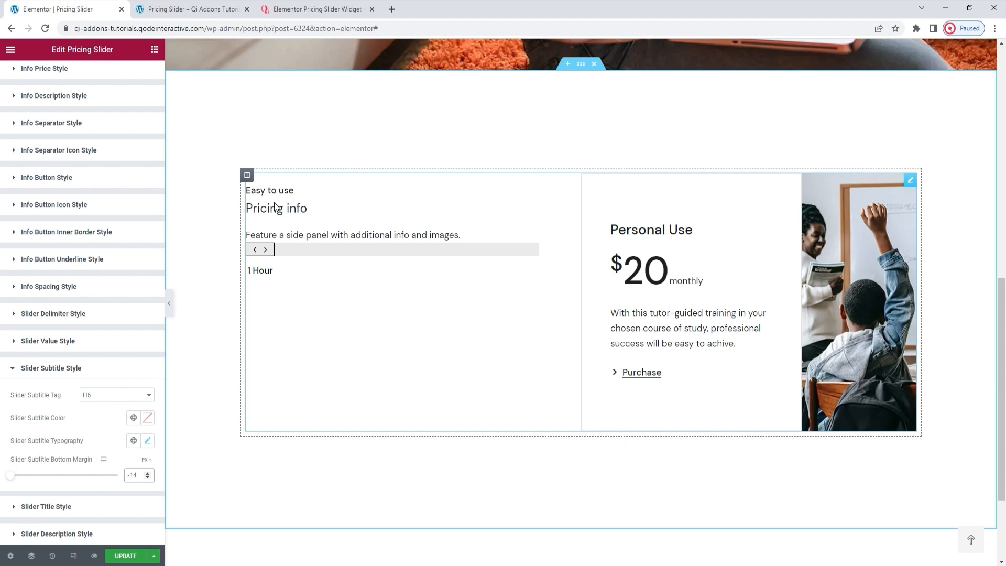
# Check the slider title tag options, then try a muted red title color and reset it.
pyautogui.click(119, 506)
pyautogui.scroll(-2, 131, 407)
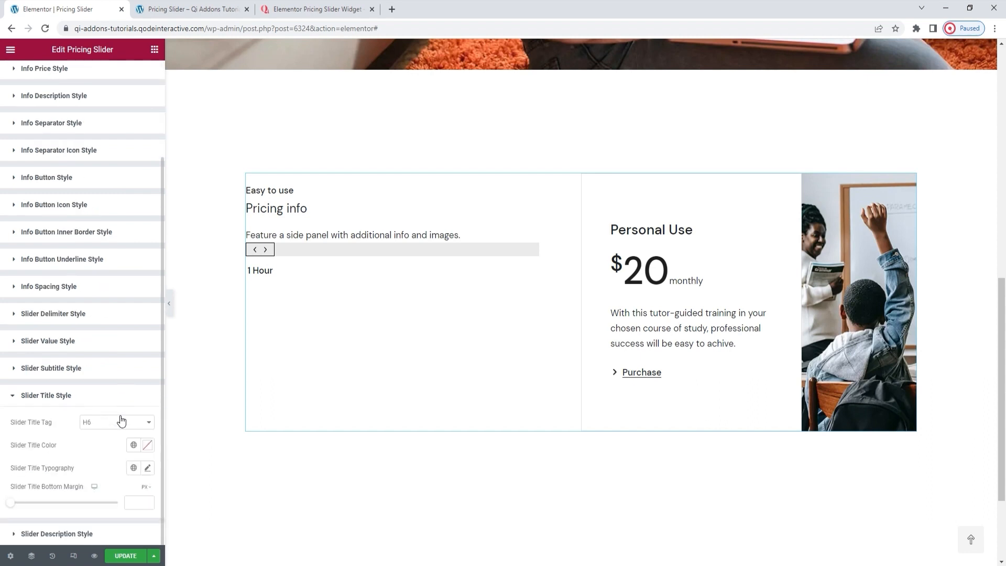
pyautogui.click(118, 422)
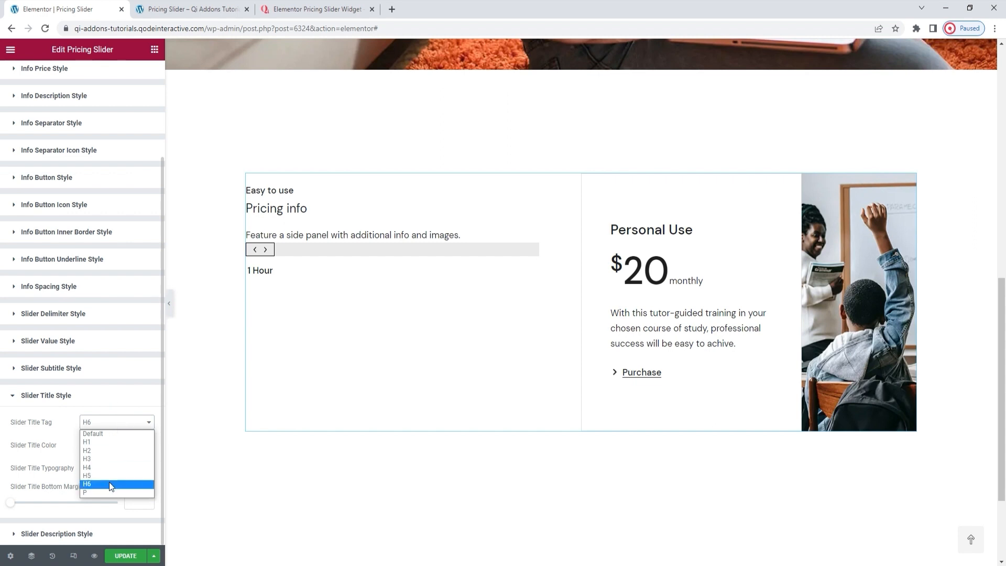
pyautogui.click(108, 424)
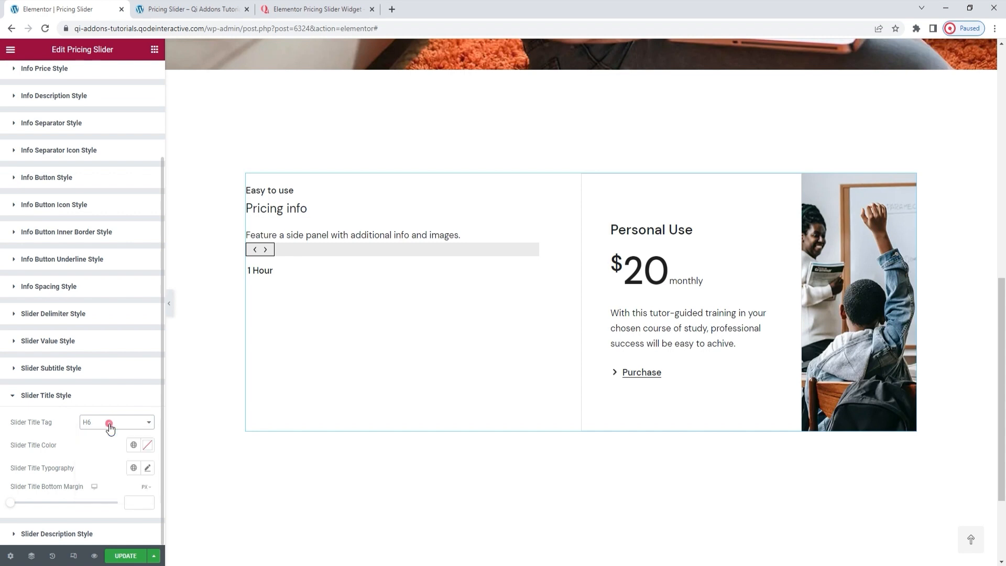
pyautogui.click(148, 446)
pyautogui.click(93, 336)
pyautogui.click(71, 322)
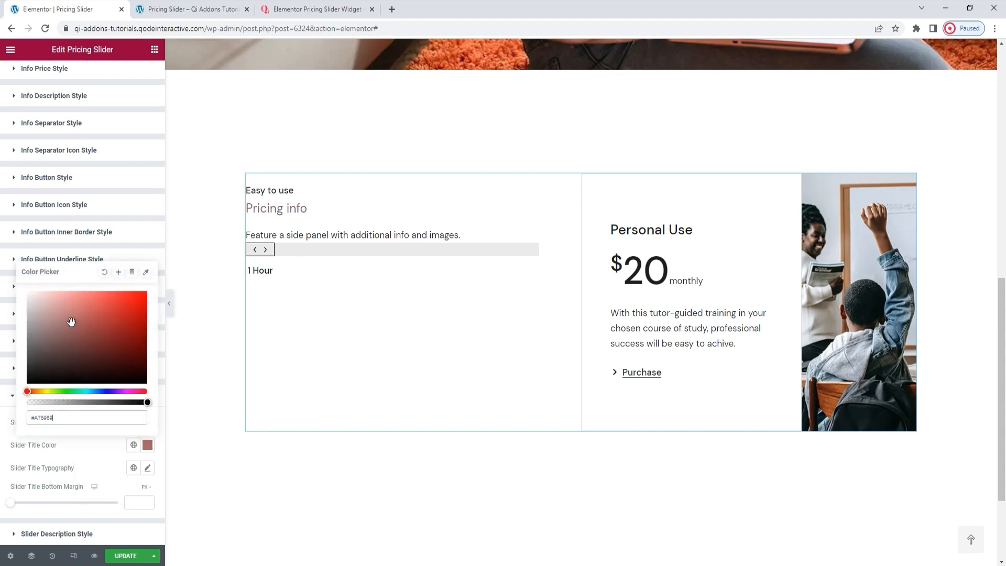
pyautogui.click(105, 271)
# Set the slider title typography to size 50 px and weight 500 (Medium).
pyautogui.click(150, 468)
pyautogui.scroll(-4, 130, 418)
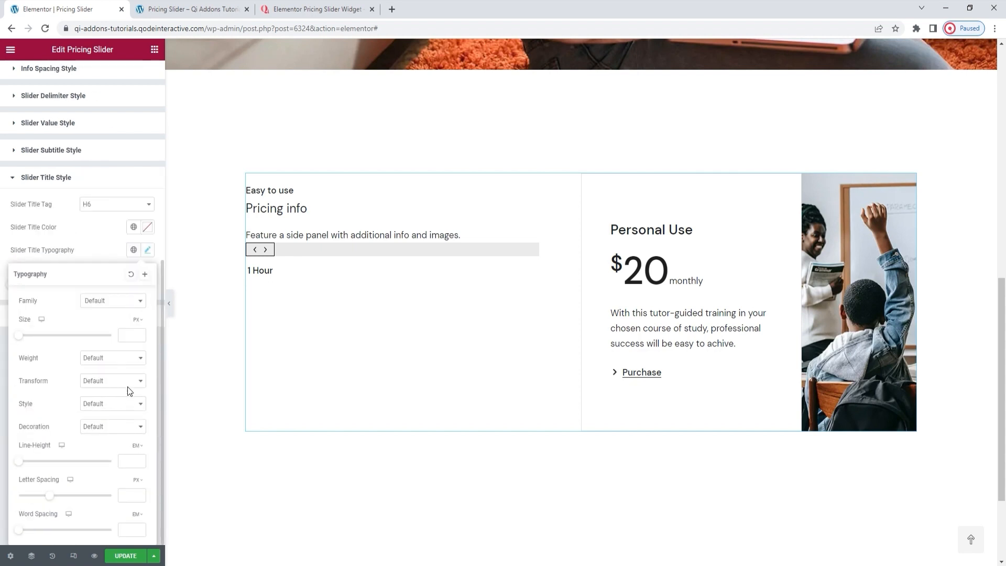
pyautogui.click(131, 336)
pyautogui.write('50')
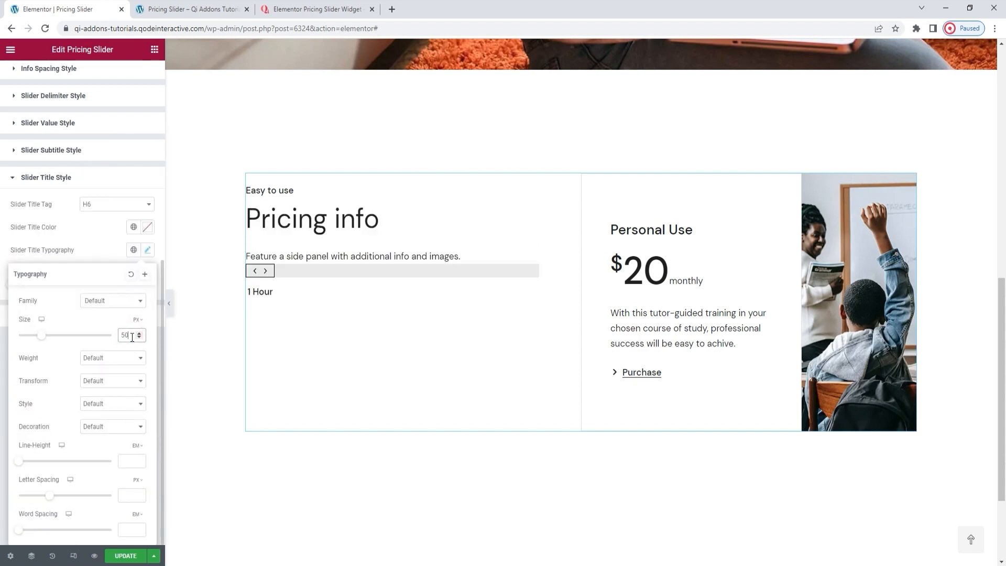
pyautogui.click(107, 359)
pyautogui.click(98, 405)
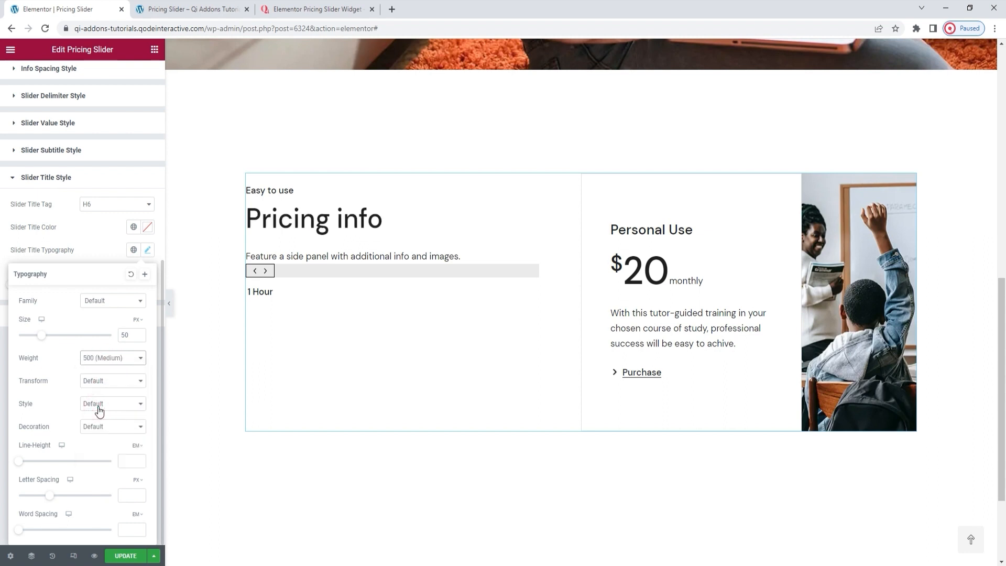
pyautogui.click(148, 250)
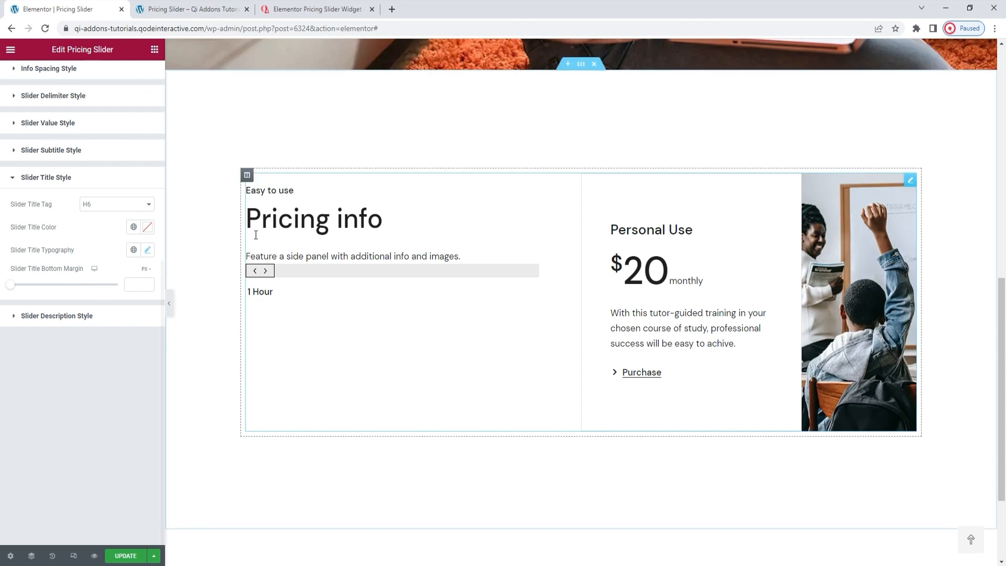
# Set the slider title's bottom margin to 12 px.
pyautogui.click(133, 285)
pyautogui.write('12')
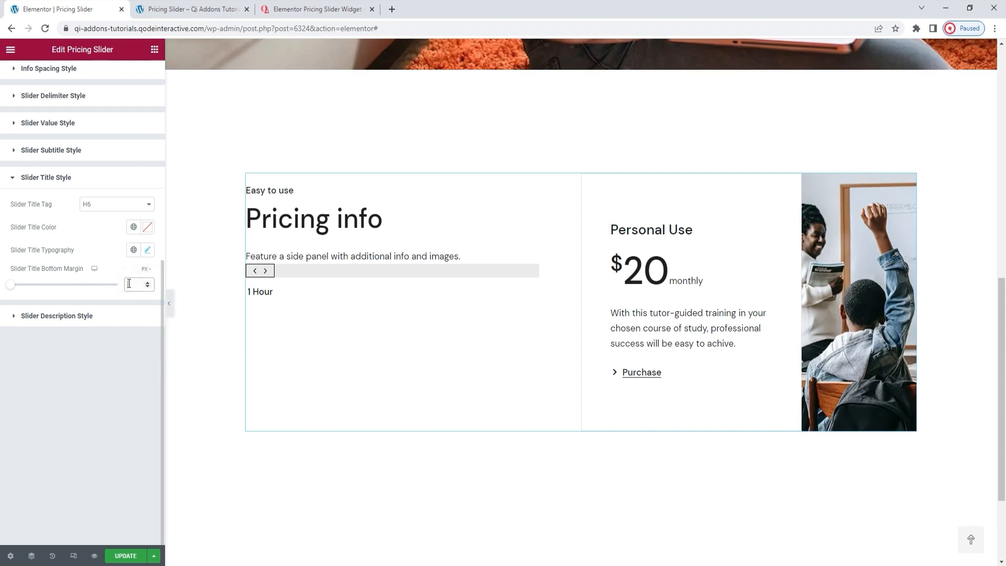
pyautogui.scroll(4, 130, 287)
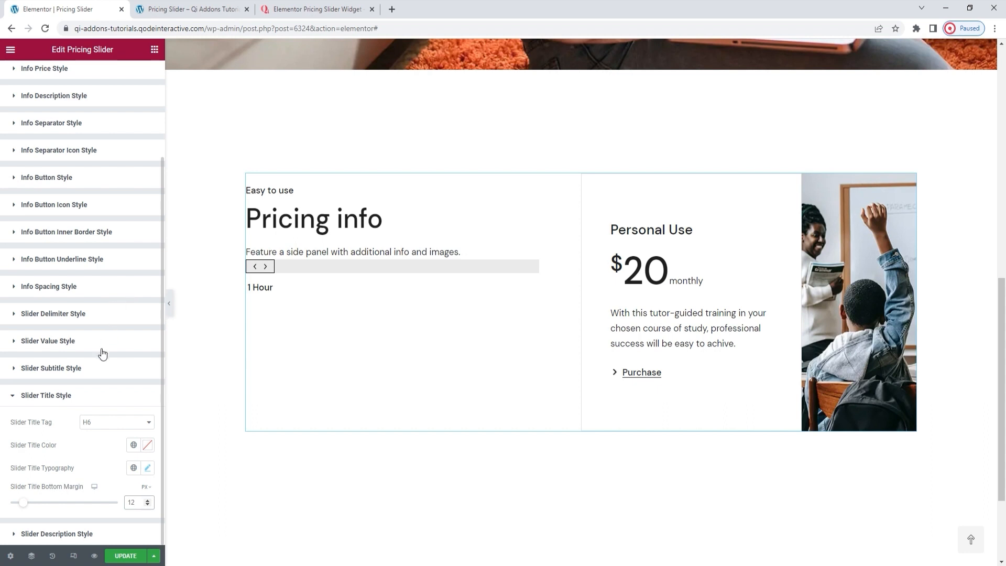
# Try the slider description color #CE7E7E and reset it.
pyautogui.click(109, 533)
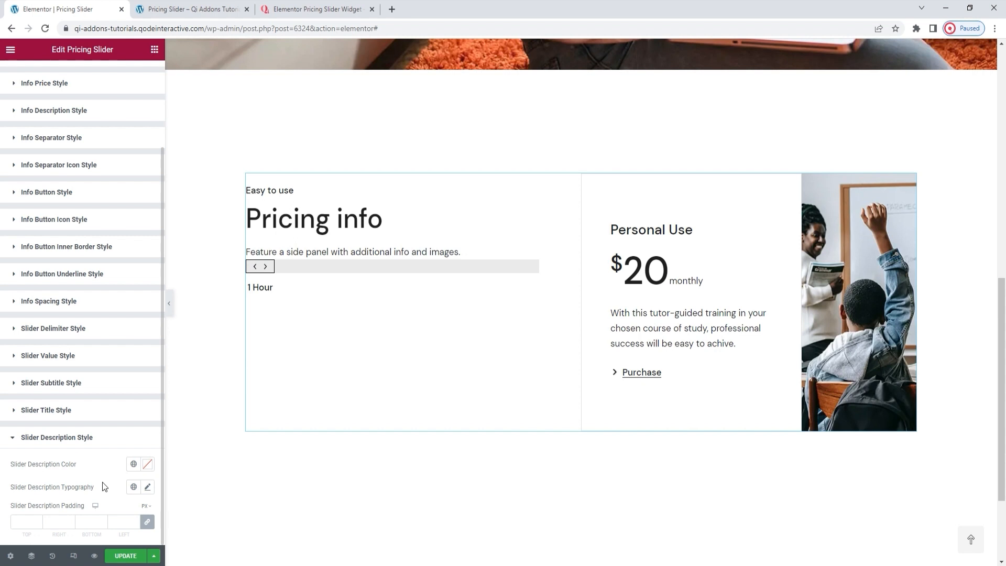
pyautogui.click(148, 463)
pyautogui.click(91, 347)
pyautogui.moveTo(91, 347); pyautogui.dragTo(74, 327)
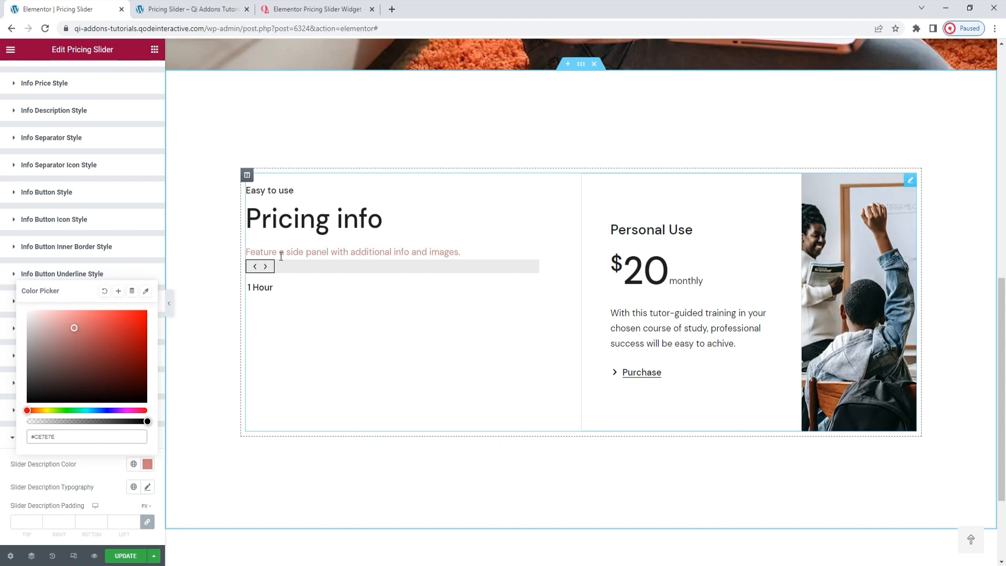
pyautogui.click(104, 290)
# Set the slider description typography to size 20 px and line height 29 px.
pyautogui.click(147, 487)
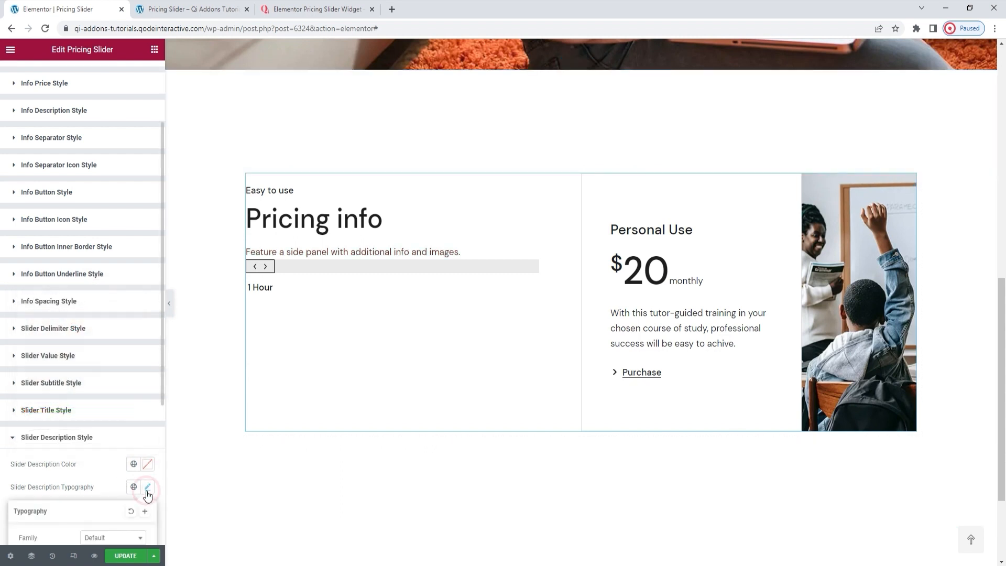
pyautogui.scroll(-4, 126, 446)
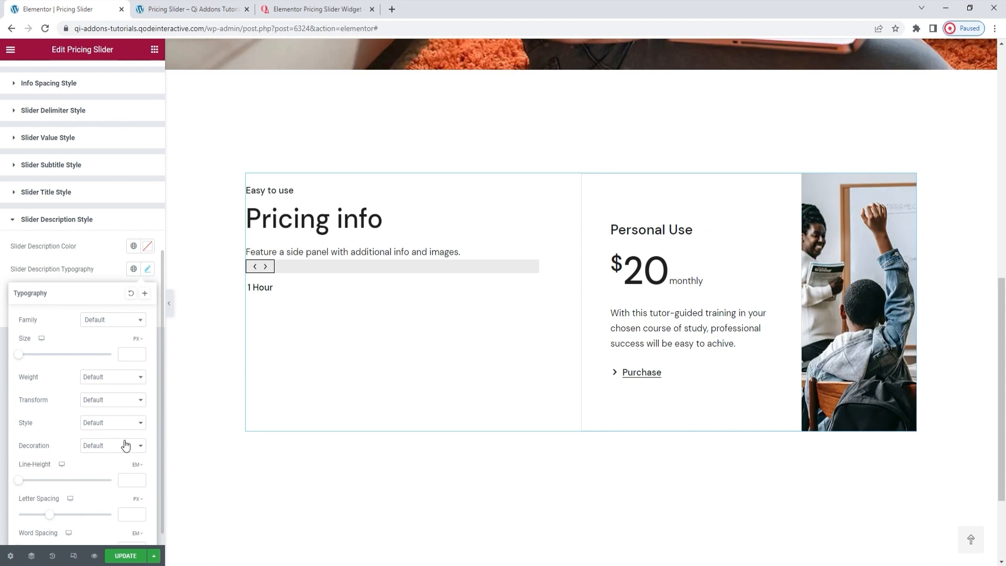
pyautogui.click(128, 354)
pyautogui.write('20')
pyautogui.scroll(-1, 102, 432)
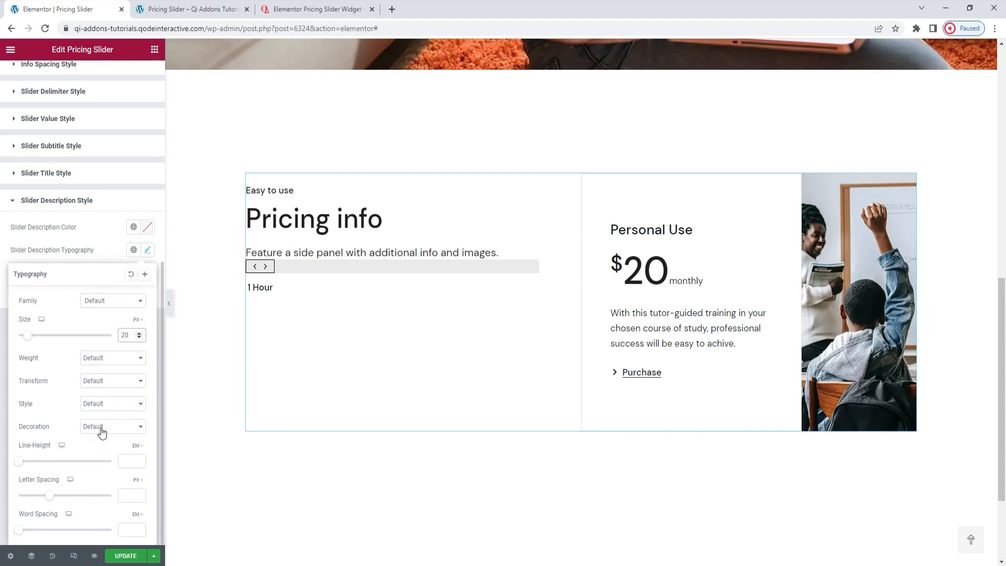
pyautogui.click(136, 445)
pyautogui.click(135, 445)
pyautogui.click(129, 461)
pyautogui.write('2')
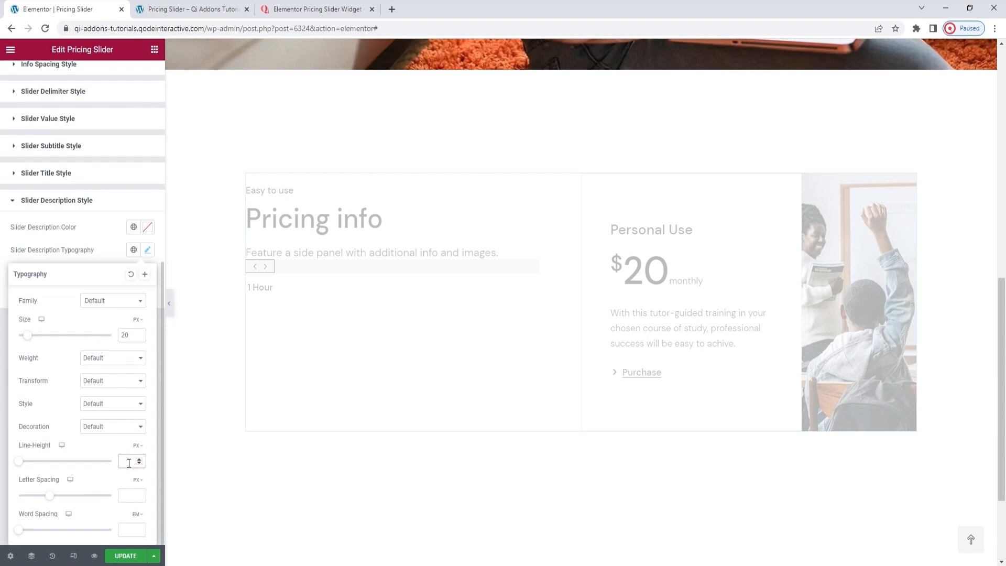
pyautogui.write('9')
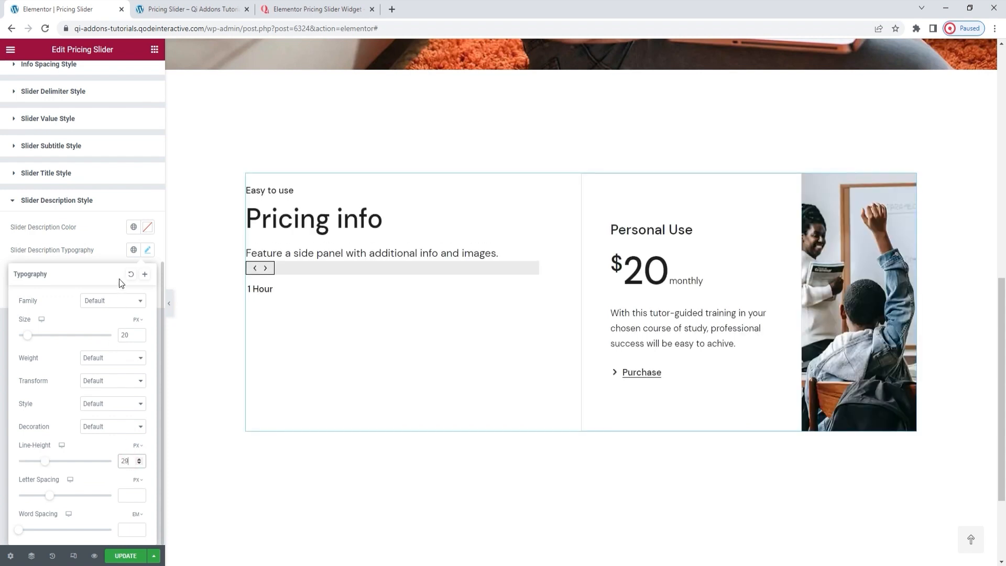
pyautogui.click(147, 250)
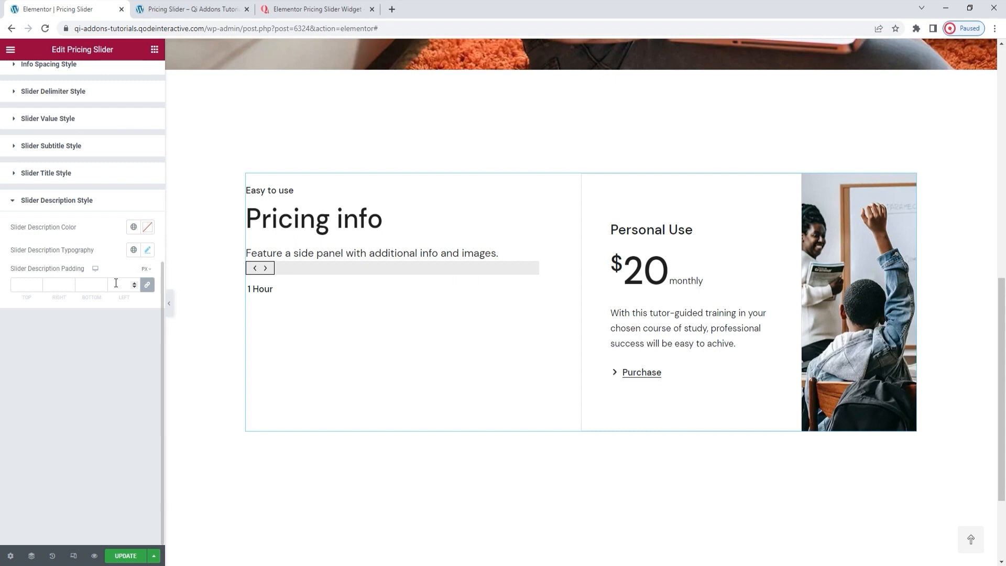
# Try linked slider description padding of 5 px and 17 px on all sides, then return it to 0.
pyautogui.click(36, 283)
pyautogui.write('5')
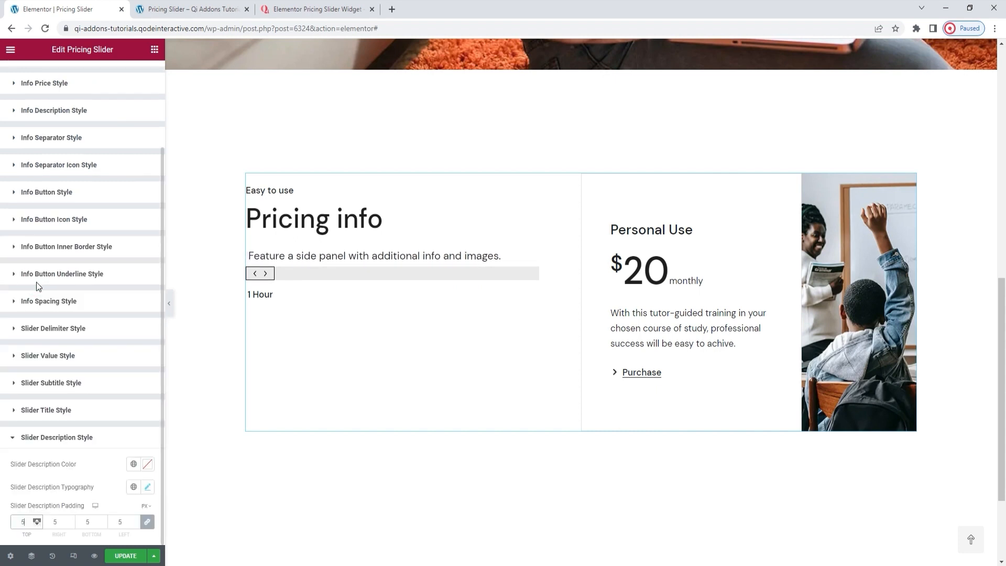
pyautogui.click(39, 519)
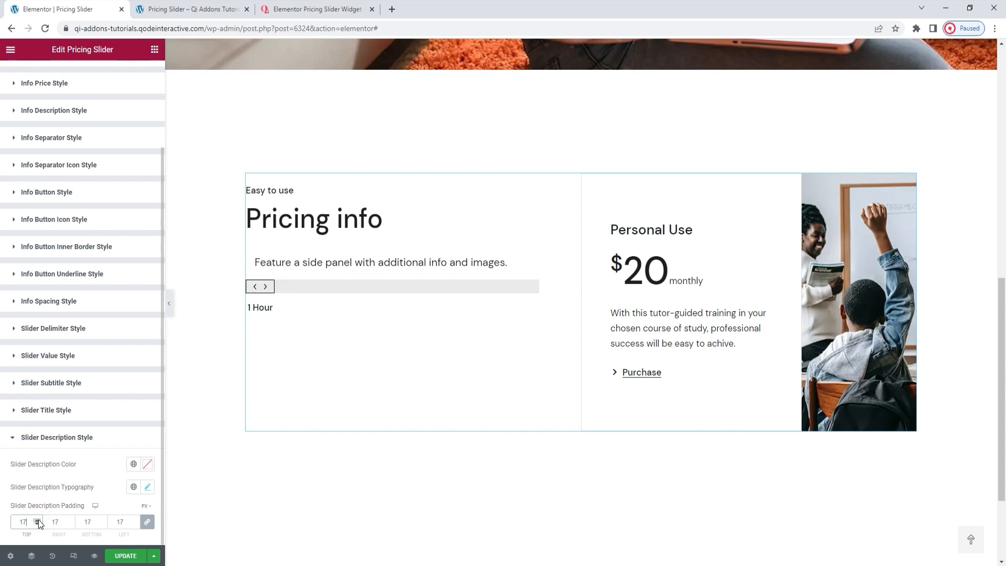
pyautogui.doubleClick(29, 521)
pyautogui.write('0')
# Unlink the slider description padding values and set the right padding to 200 px and the bottom padding to 50 px.
pyautogui.click(148, 522)
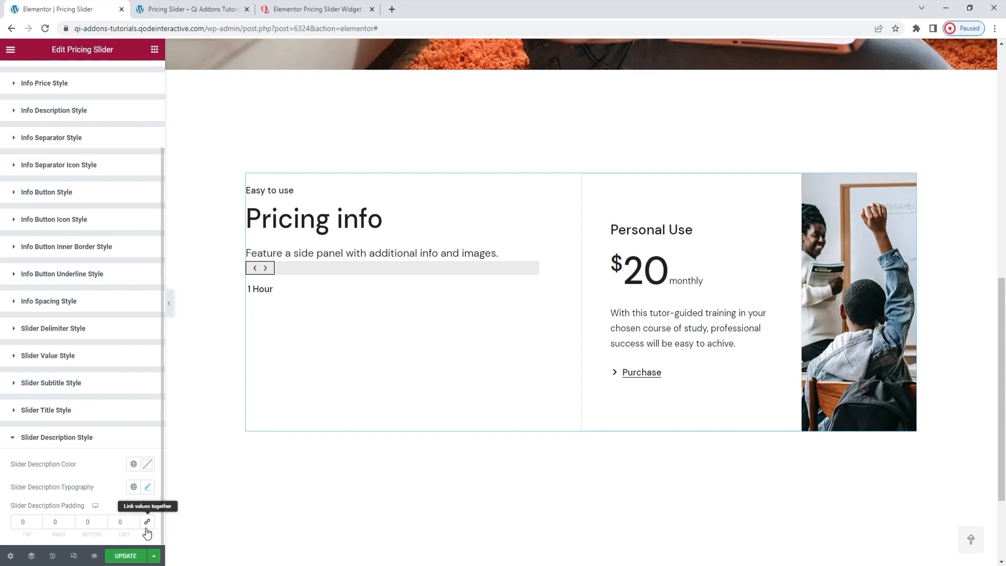
pyautogui.doubleClick(54, 521)
pyautogui.write('100')
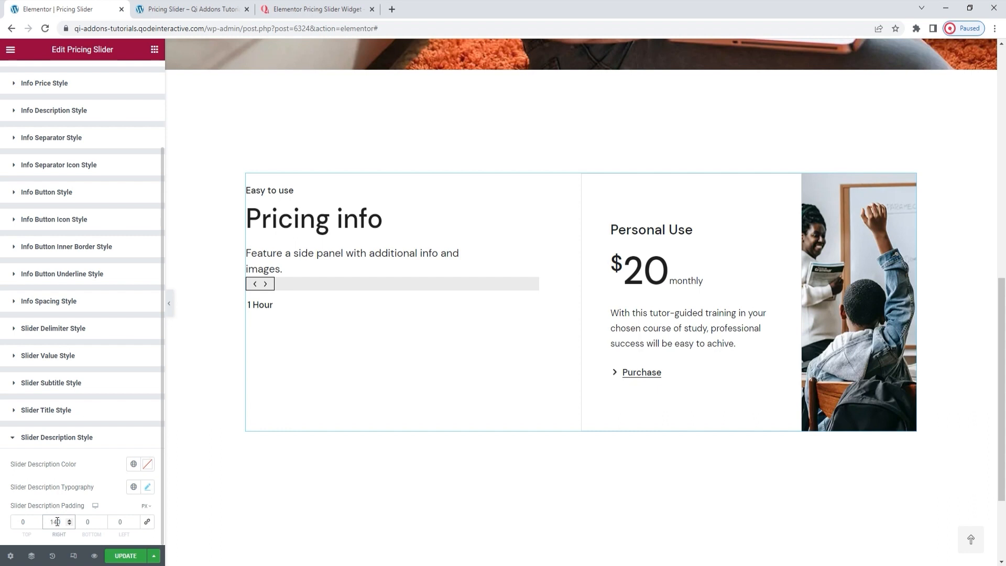
pyautogui.moveTo(57, 522); pyautogui.dragTo(42, 520)
pyautogui.write('200')
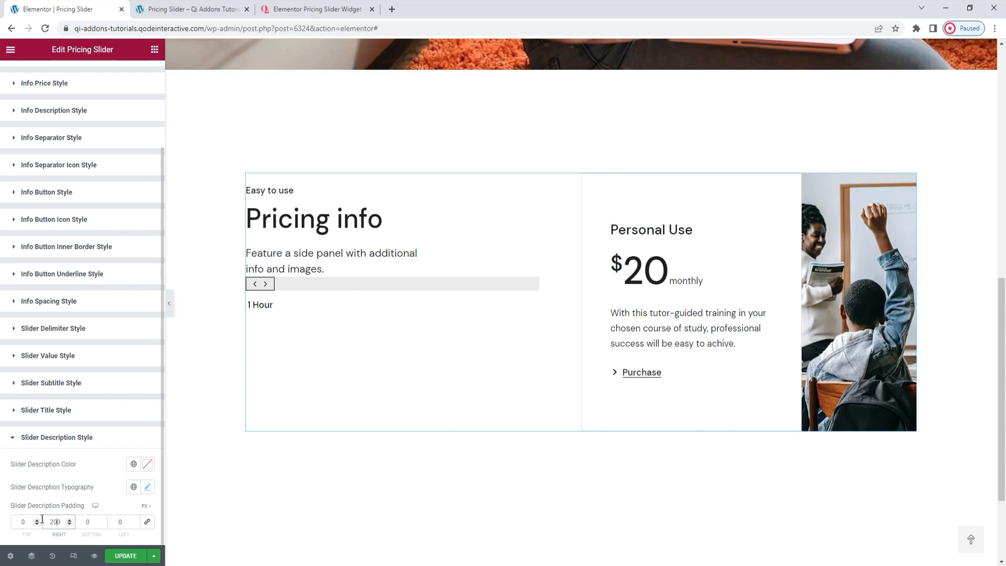
pyautogui.doubleClick(100, 521)
pyautogui.write('50')
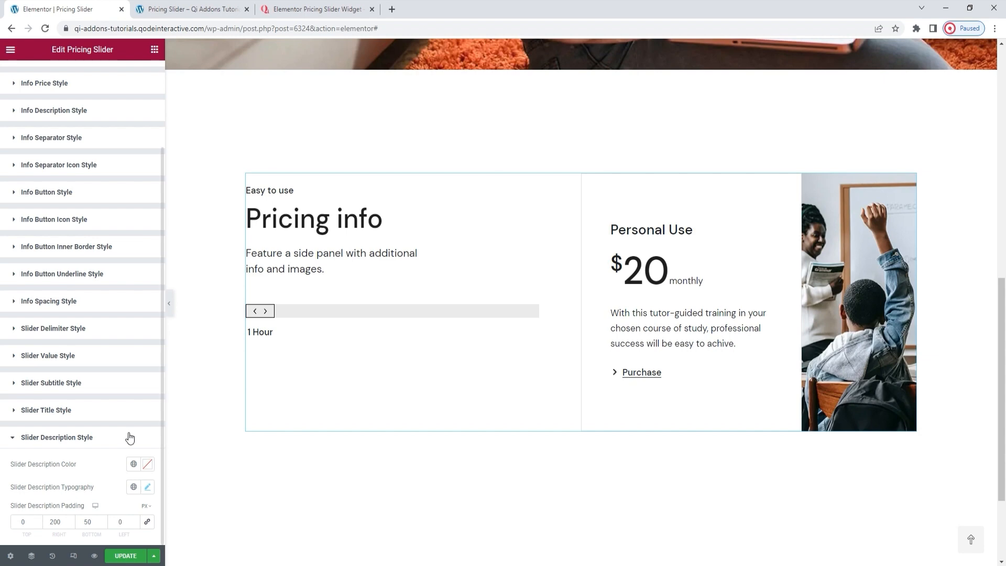
# Set the pricing slider's units breakpoints to 5.
pyautogui.scroll(2, 124, 363)
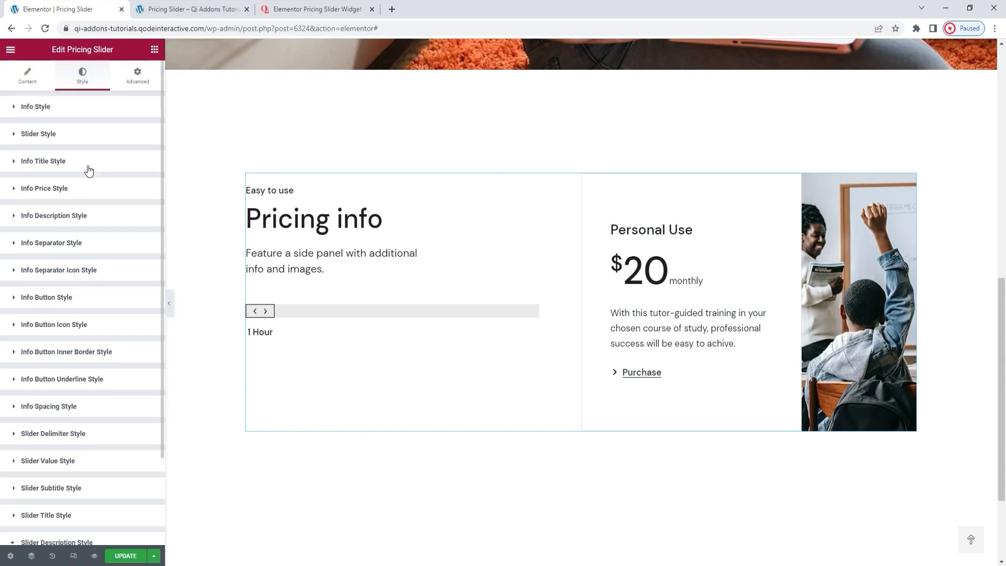
pyautogui.click(27, 74)
pyautogui.click(106, 276)
pyautogui.write('5')
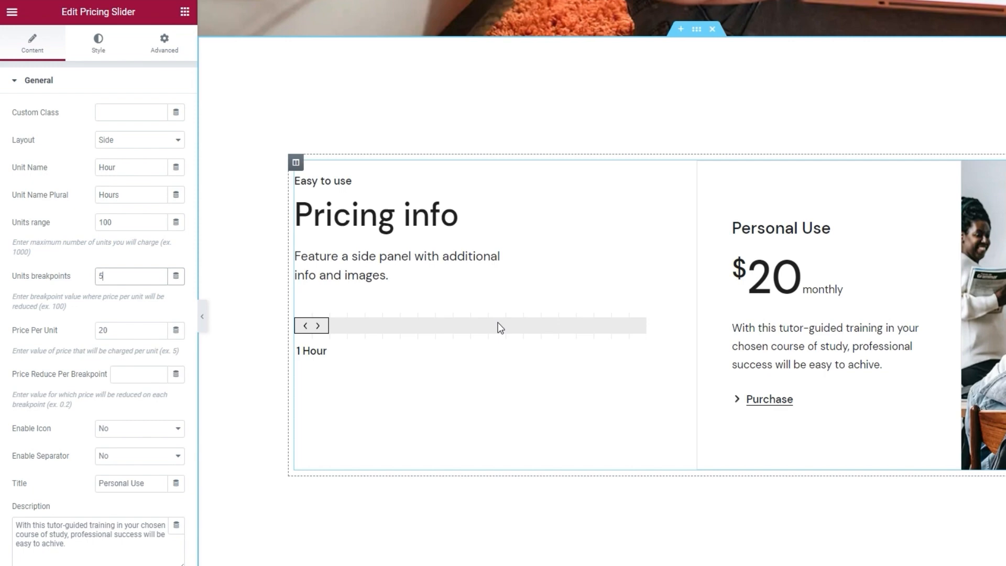
# Set the slider delimiter background color to red #D35050.
pyautogui.click(98, 45)
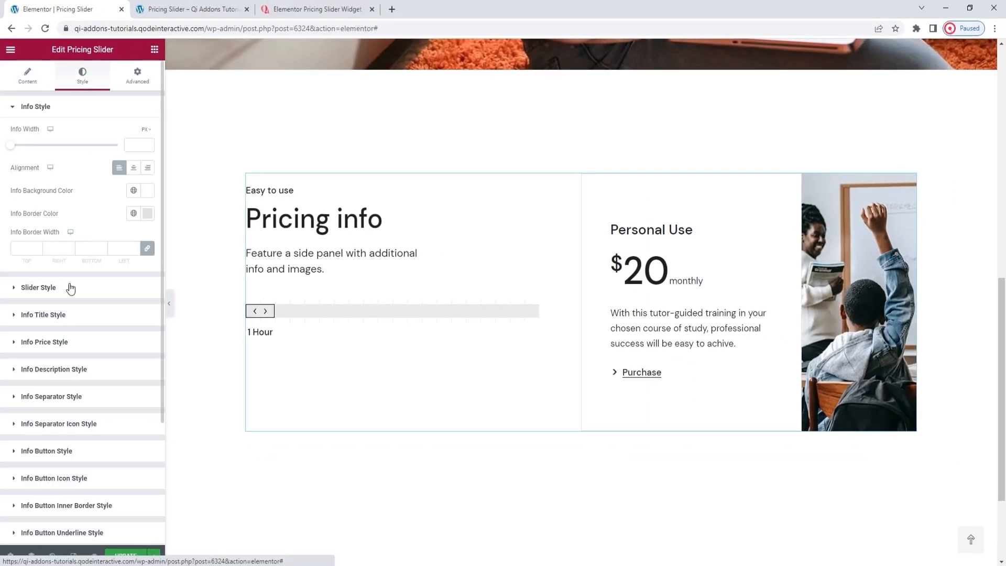
pyautogui.scroll(-3, 70, 288)
pyautogui.click(88, 427)
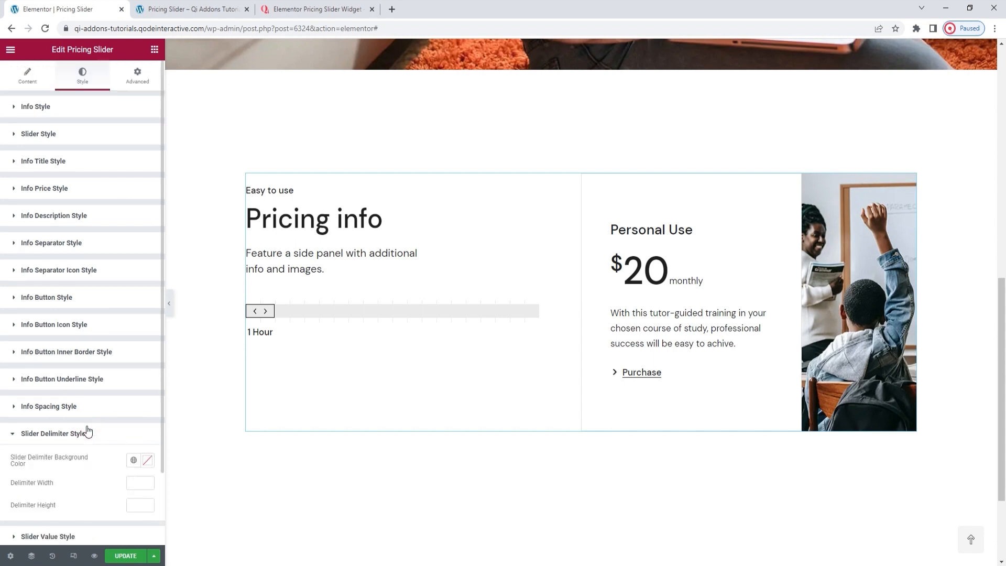
pyautogui.scroll(-2, 102, 377)
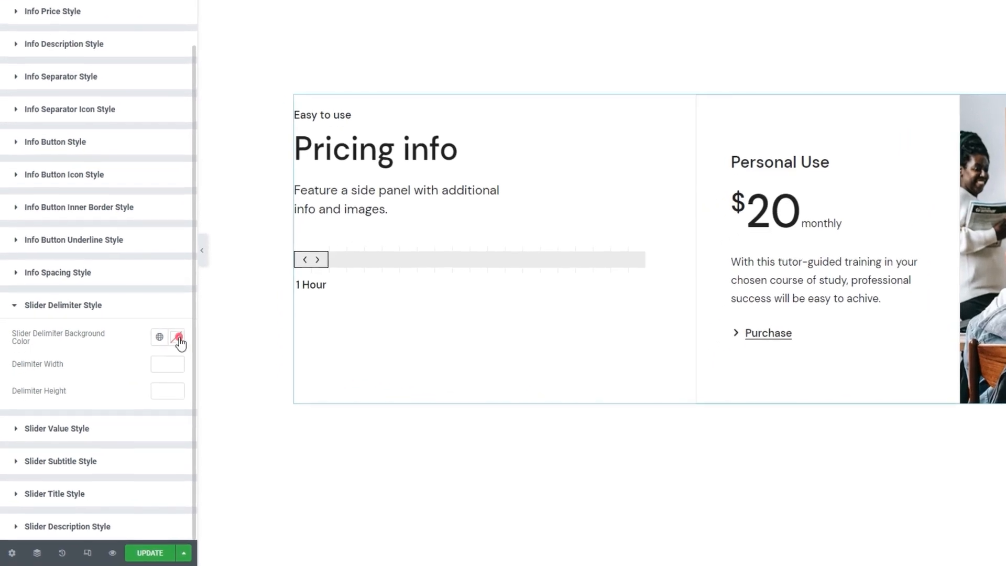
pyautogui.click(147, 375)
pyautogui.click(112, 431)
pyautogui.click(121, 403)
pyautogui.click(178, 340)
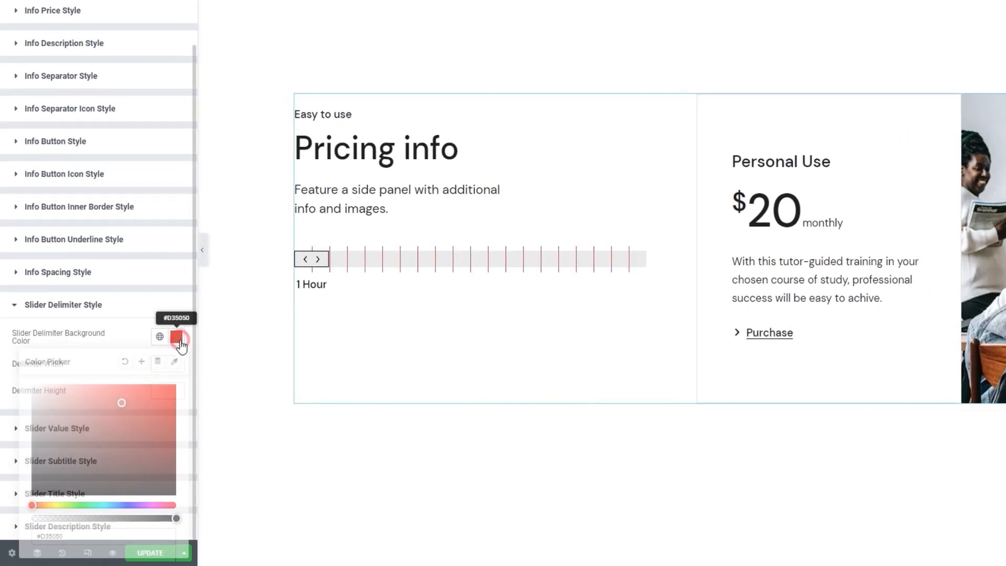
# Set the slider delimiter width to 3 and its height to 70.
pyautogui.click(168, 364)
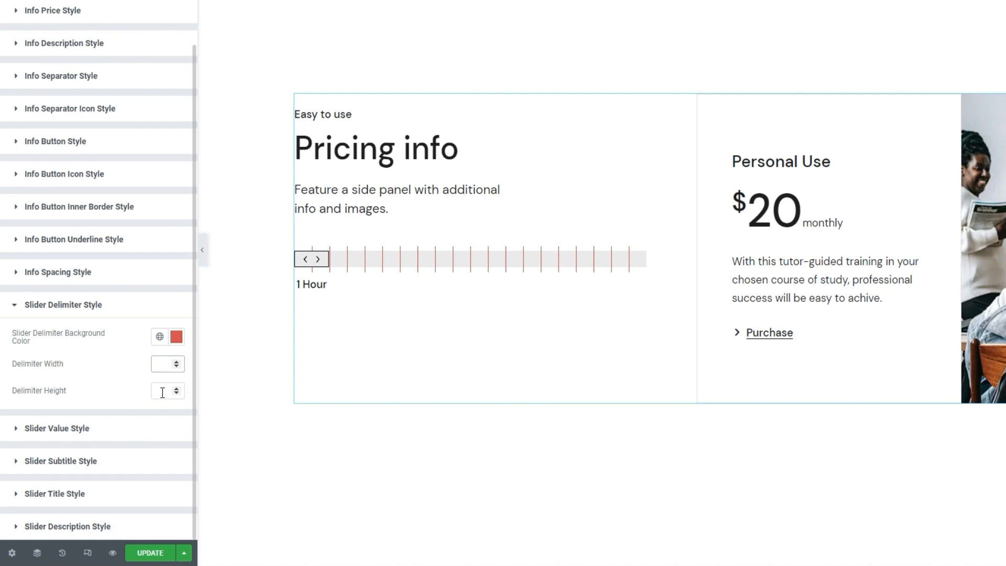
pyautogui.write('3')
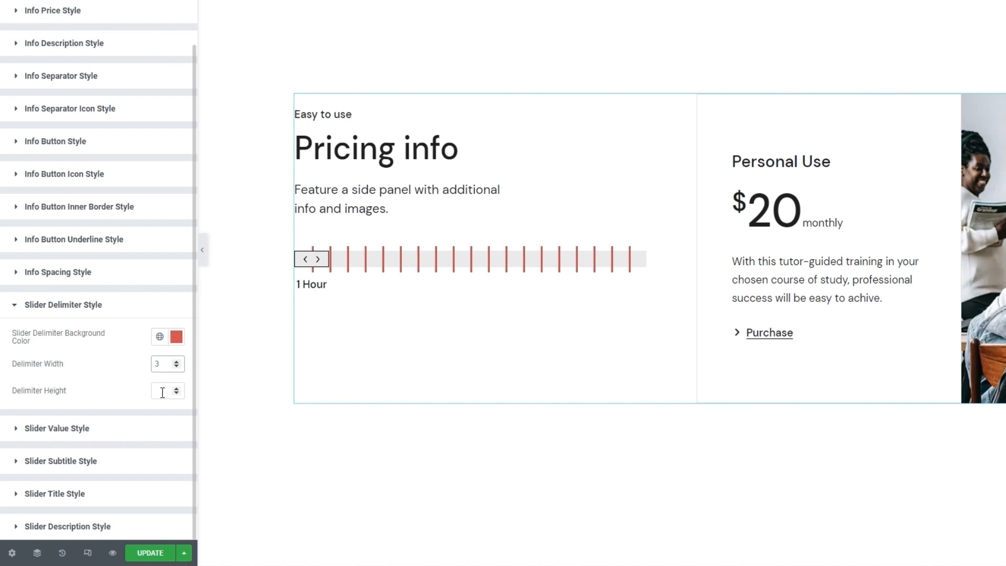
pyautogui.click(162, 392)
pyautogui.write('70')
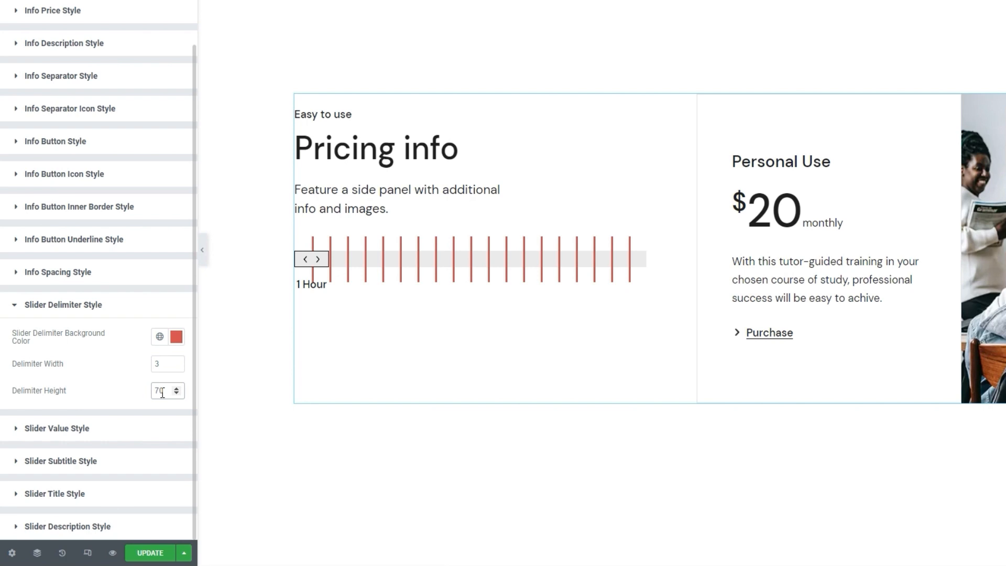
# Clear the slider delimiter height and width and reset the delimiter background color.
pyautogui.doubleClick(163, 392)
pyautogui.press('BackSpace')
pyautogui.click(162, 362)
pyautogui.write('1')
pyautogui.click(182, 333)
pyautogui.click(125, 361)
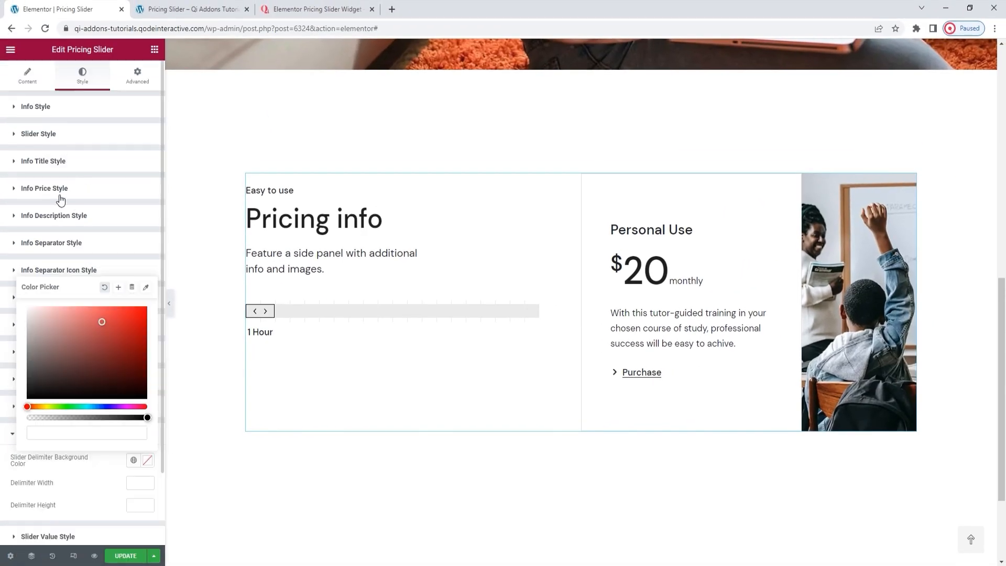
# Clear the units breakpoints value in the pricing slider's general content settings.
pyautogui.click(27, 76)
pyautogui.doubleClick(93, 269)
pyautogui.press('BackSpace')
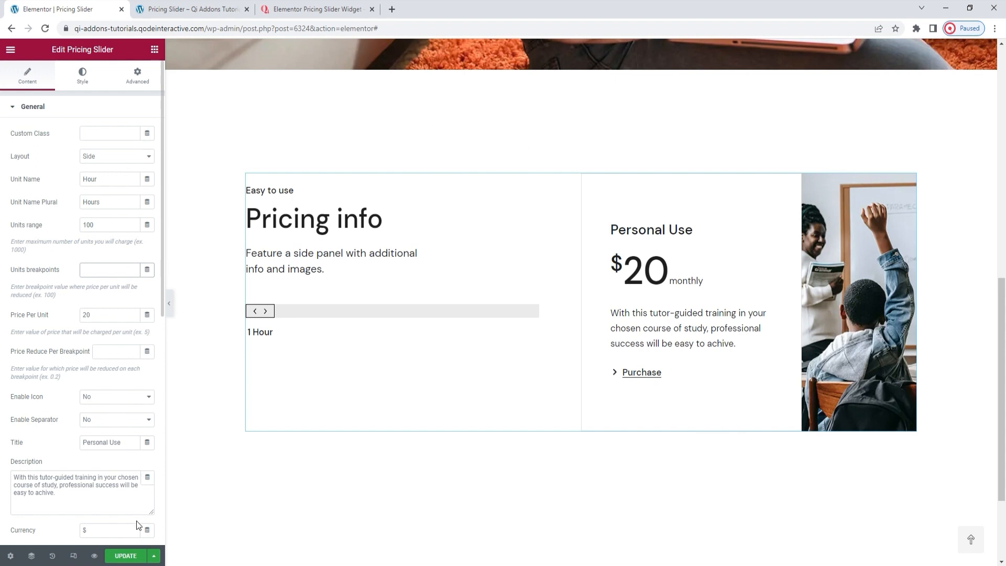
# Update the page to save the changes and look over both pricing sliders in the preview.
pyautogui.click(126, 556)
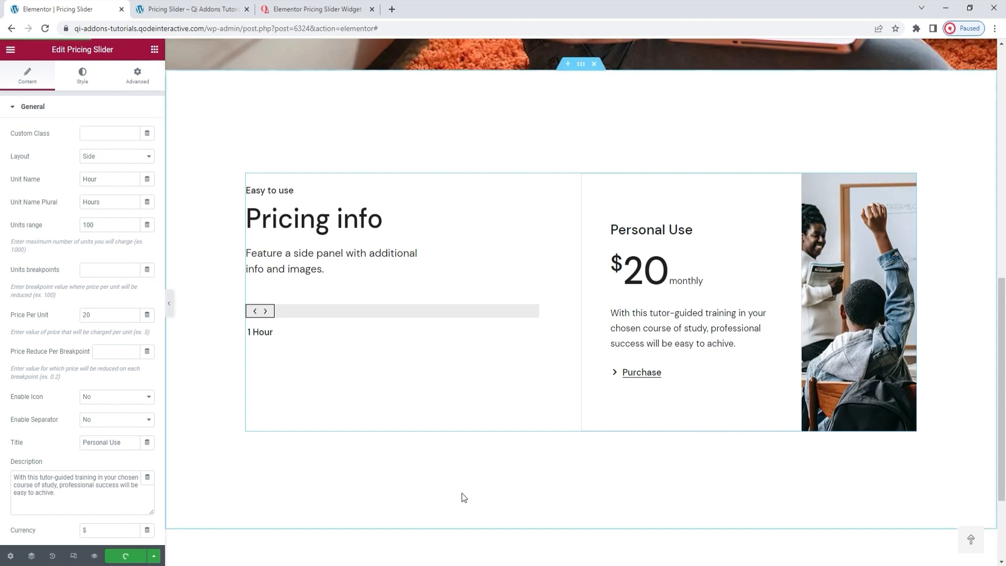
pyautogui.scroll(4, 584, 487)
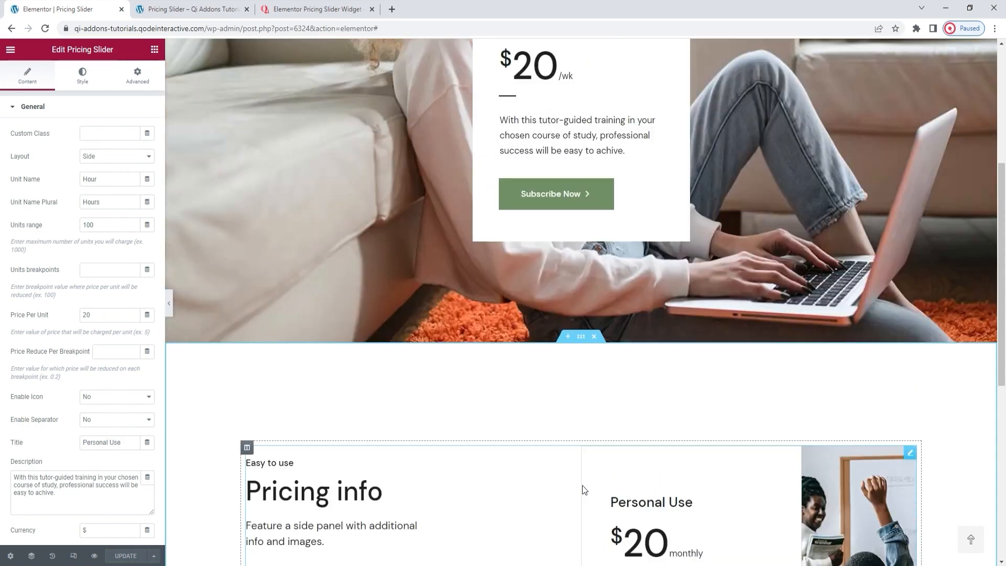
pyautogui.scroll(-5, 582, 485)
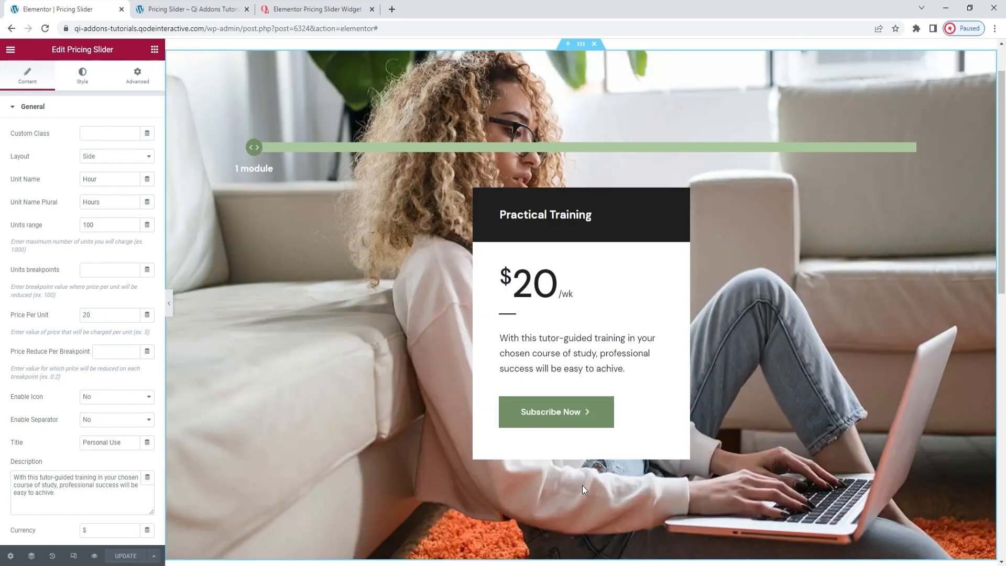
pyautogui.scroll(-4, 582, 485)
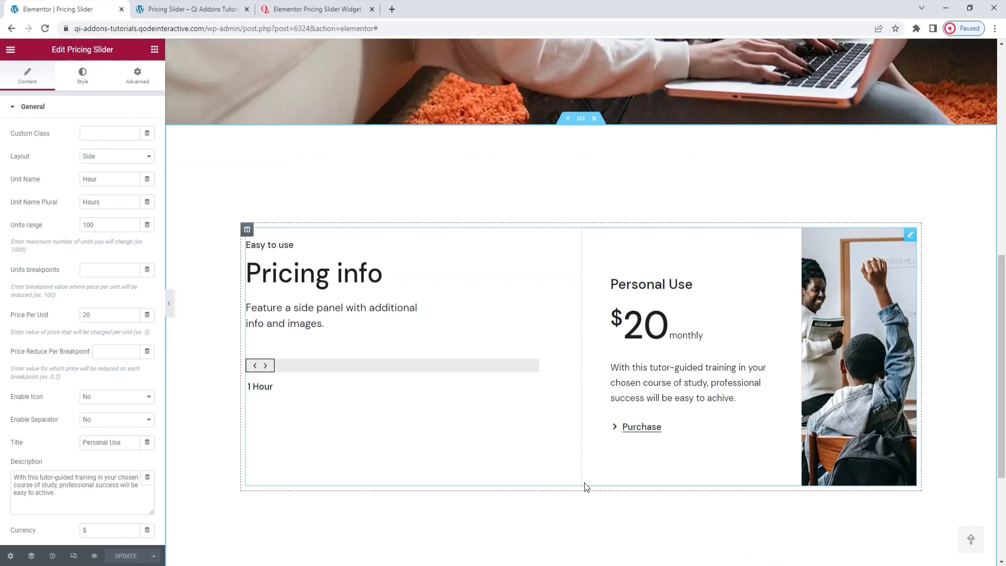
# Switch to the Elementor Pricing Slider Widget demo page and review its slider examples from the first to the last.
pyautogui.click(317, 9)
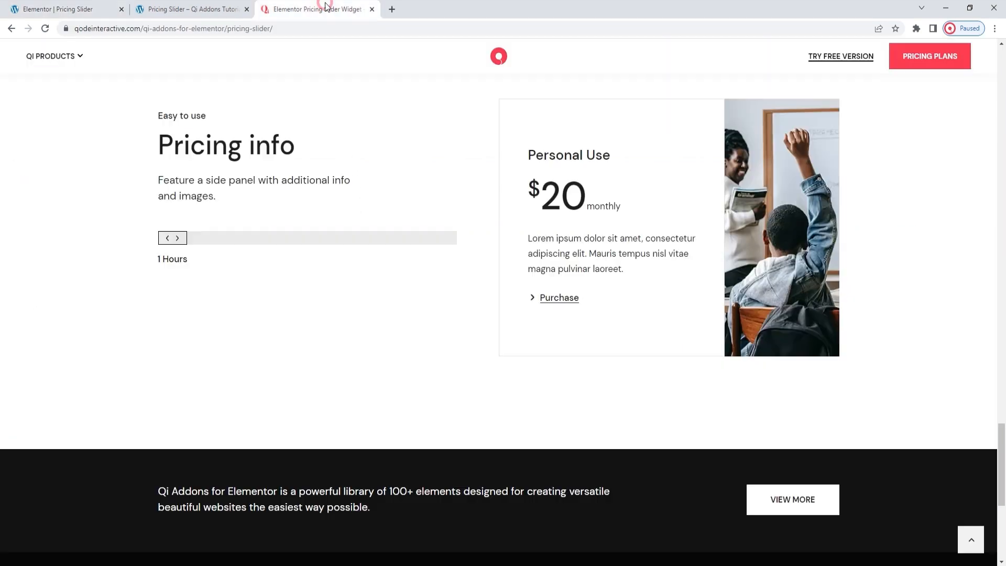
pyautogui.click(974, 540)
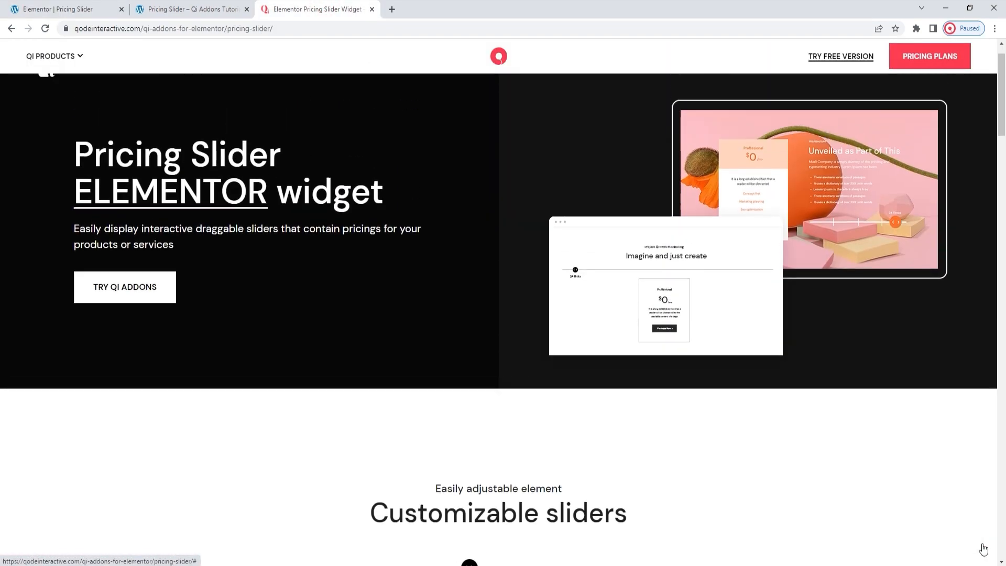
pyautogui.moveTo(1003, 79); pyautogui.dragTo(1003, 137)
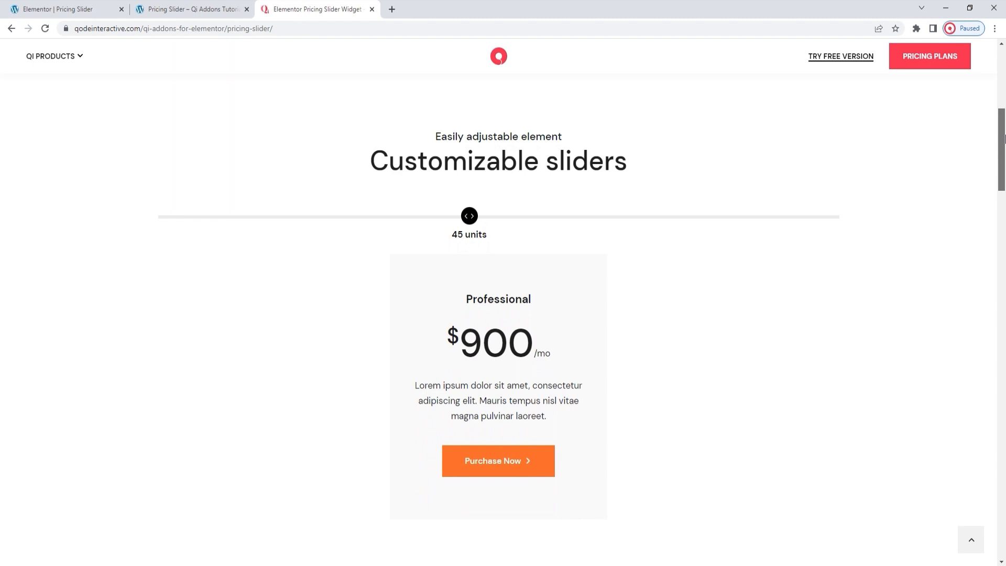
pyautogui.moveTo(1003, 138); pyautogui.dragTo(1004, 295)
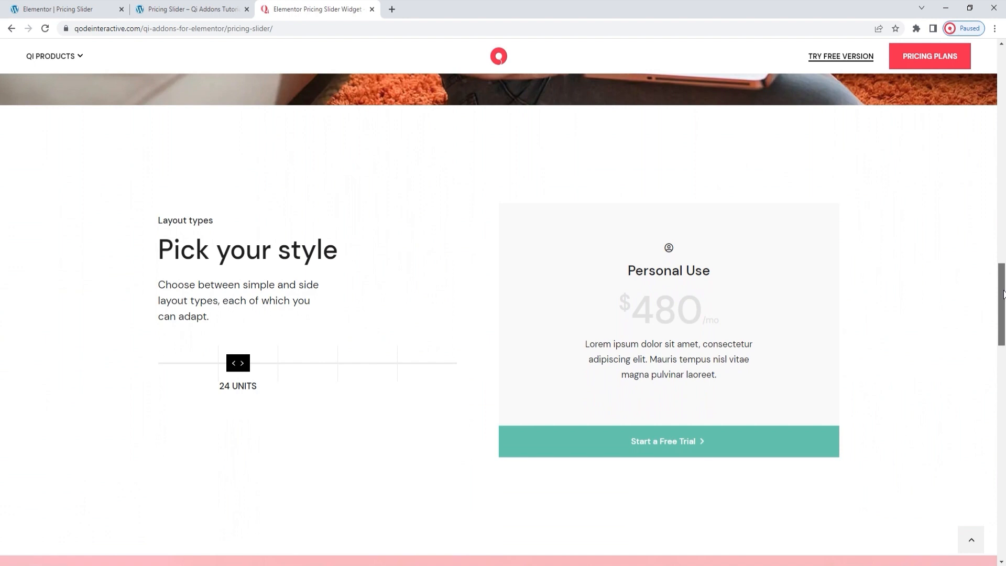
pyautogui.moveTo(1004, 294); pyautogui.dragTo(997, 367)
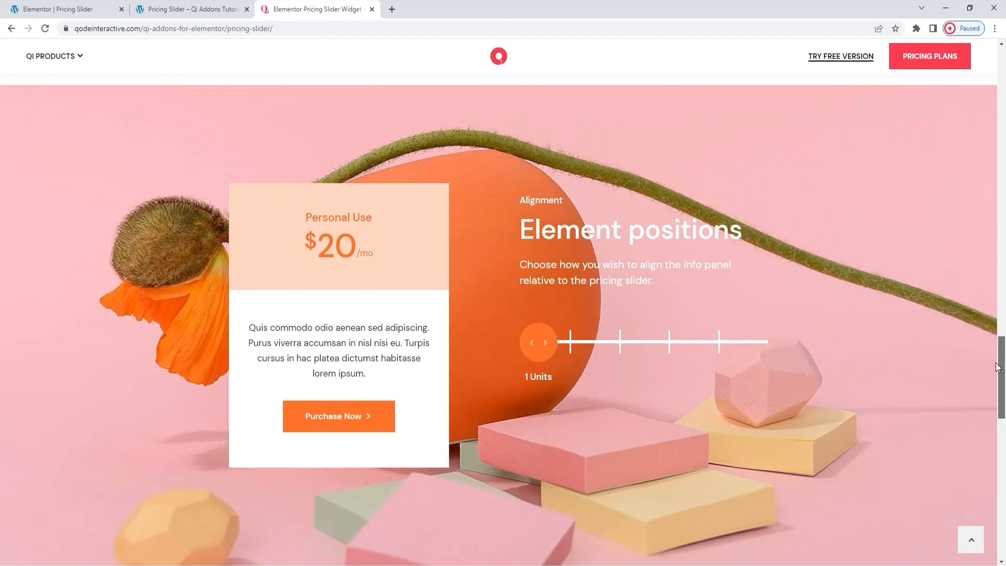
pyautogui.moveTo(997, 366); pyautogui.dragTo(1001, 438)
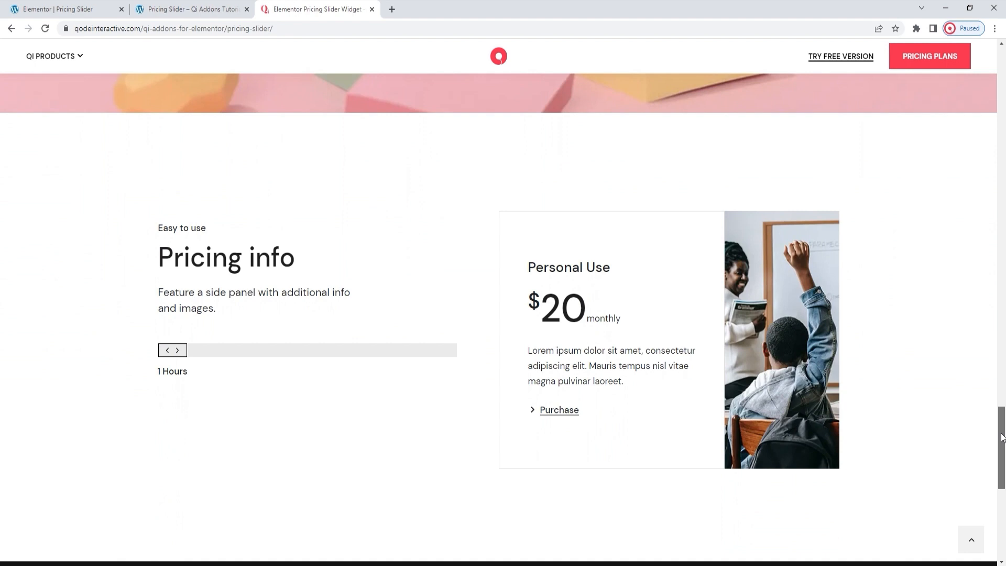
pyautogui.moveTo(1001, 437); pyautogui.dragTo(1004, 454)
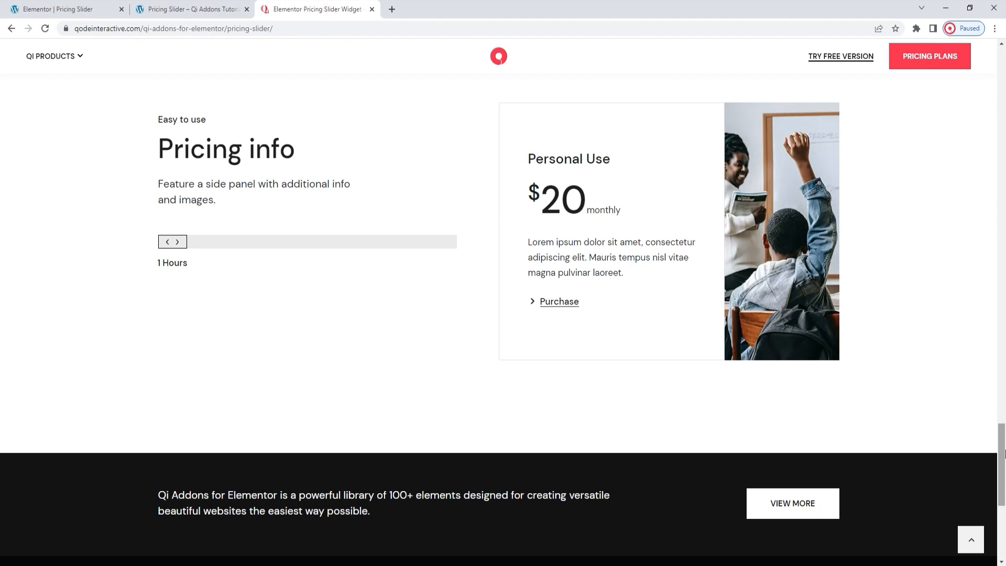